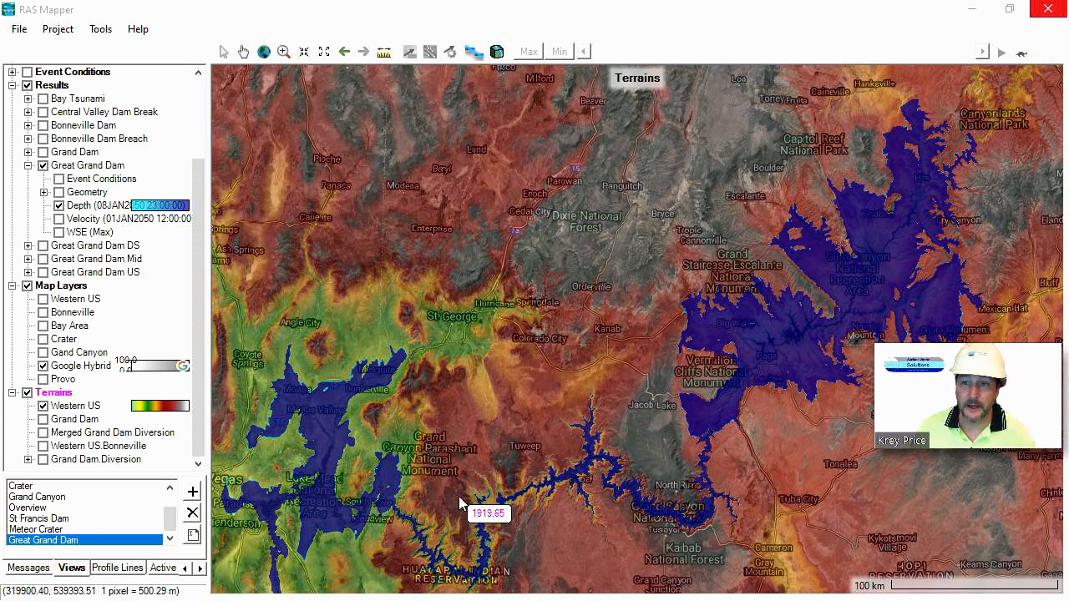
Step: Show the browser windows with the QGIS video, the HEC-RAS installation video and the "hec ras terrain modification" search results, moving each away after viewing
drag(1067, 10, 549, 44)
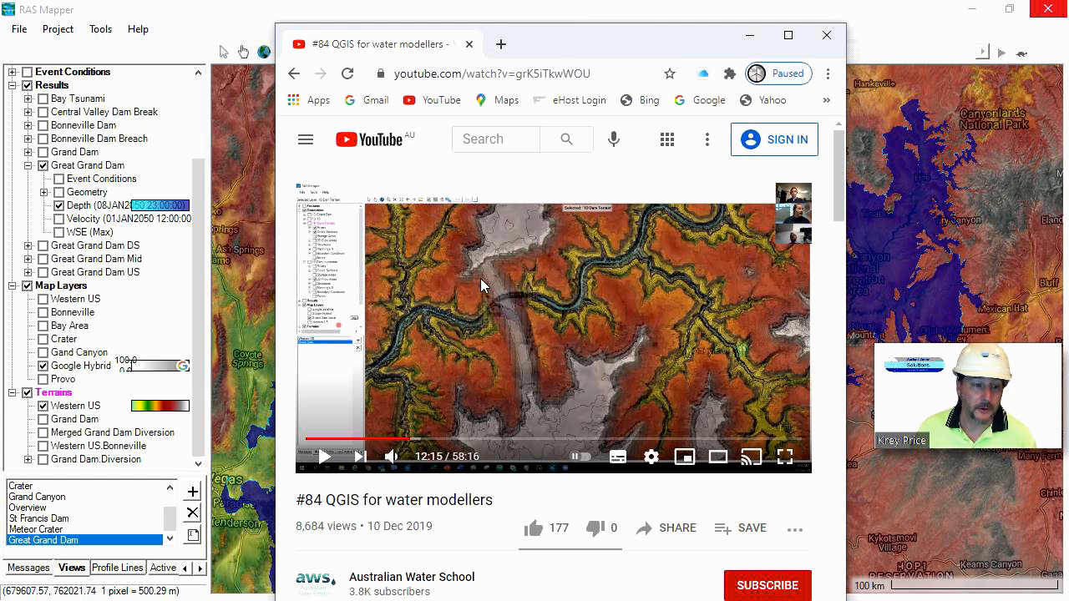
drag(548, 38, 1067, 25)
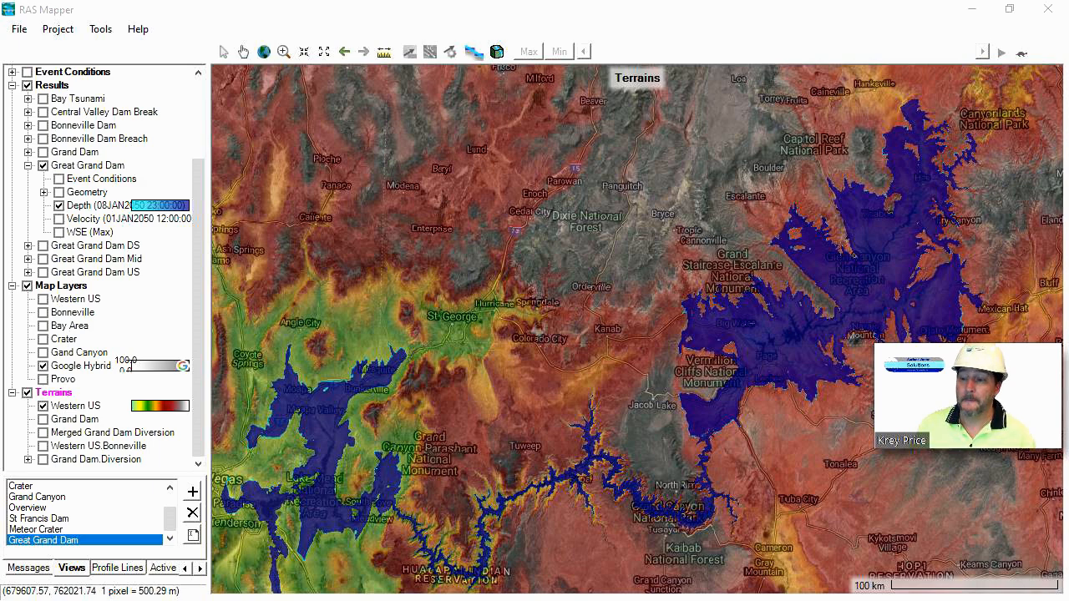
drag(1068, 7, 564, 30)
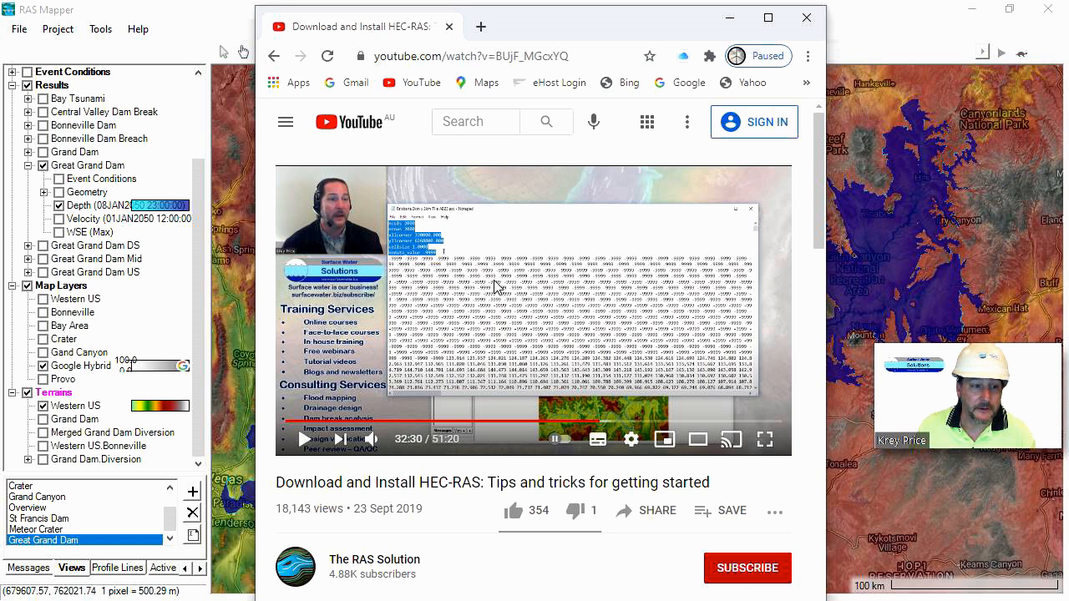
drag(592, 19, 1068, 108)
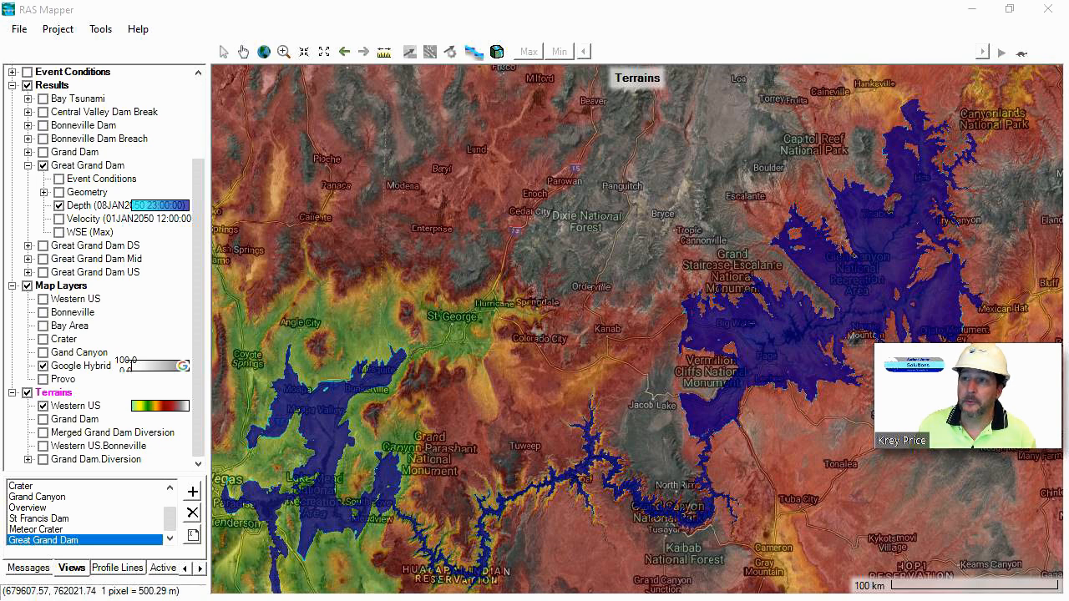
drag(1068, 107, 648, 23)
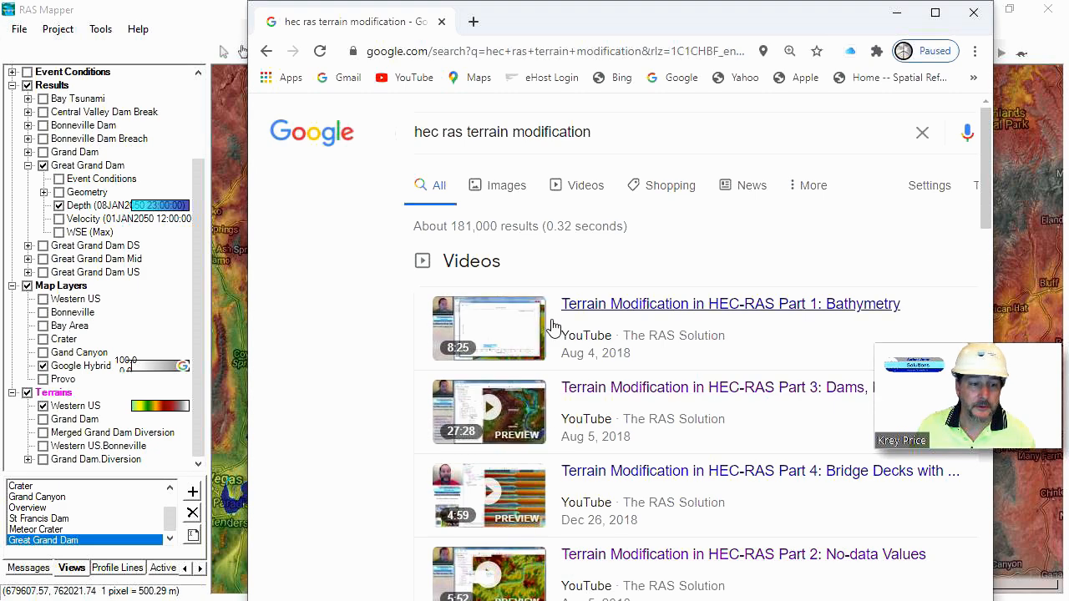
drag(544, 12, 1068, 12)
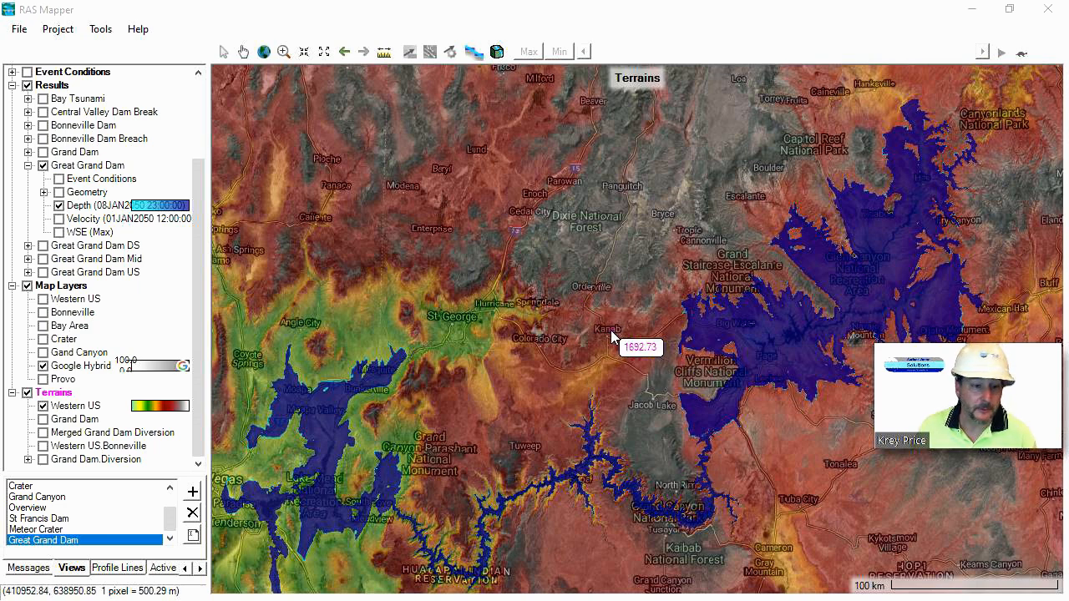
Step: Examine the full Western US terrain extent in the saved Overview view, and return to the saved Great Grand Dam view
scroll(612, 336, down, 4)
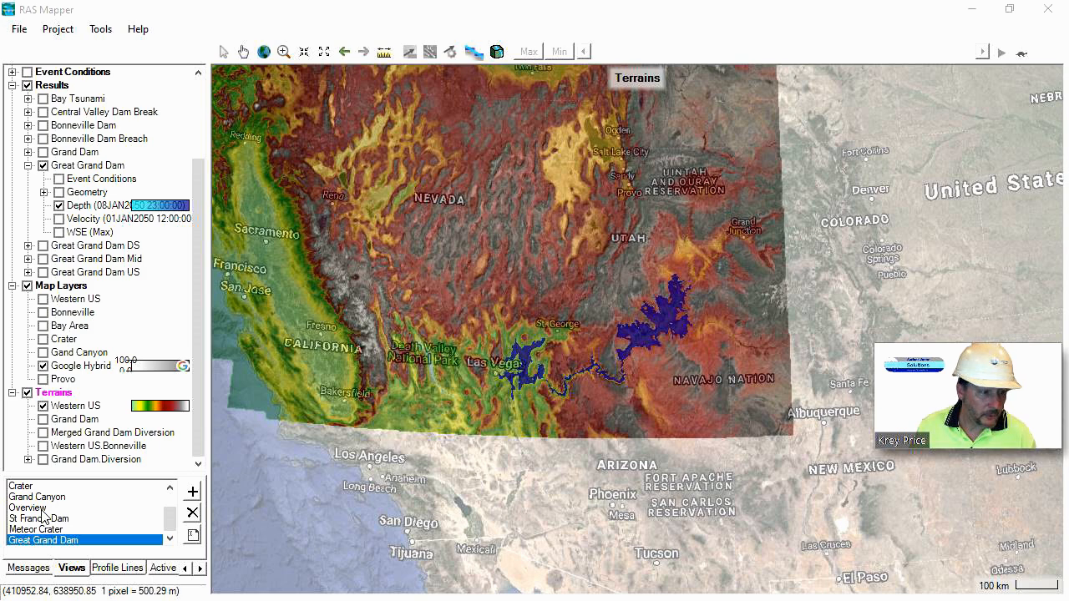
click(38, 508)
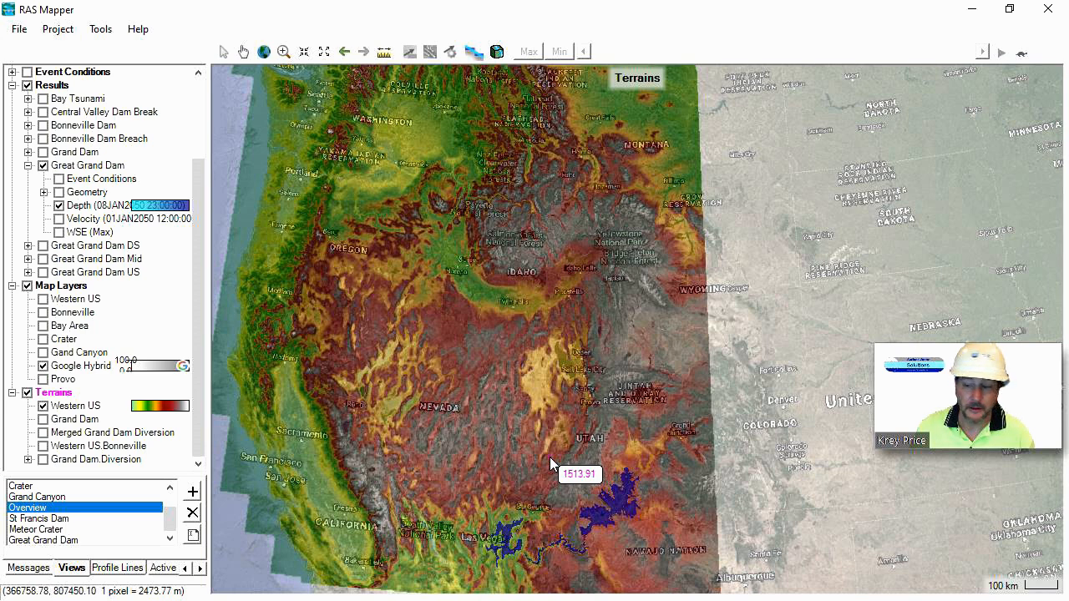
click(171, 539)
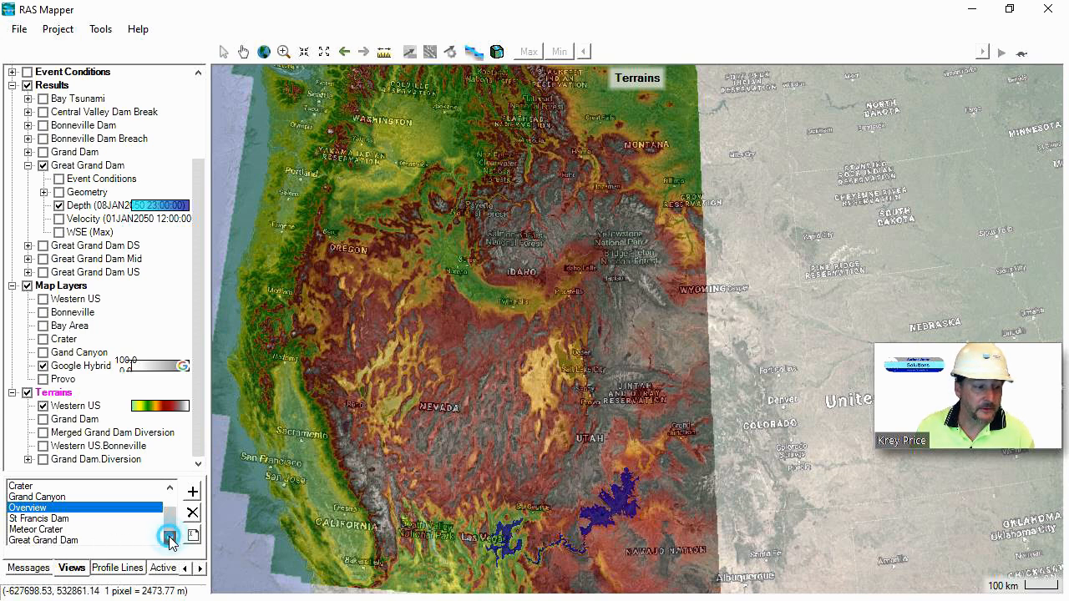
click(59, 541)
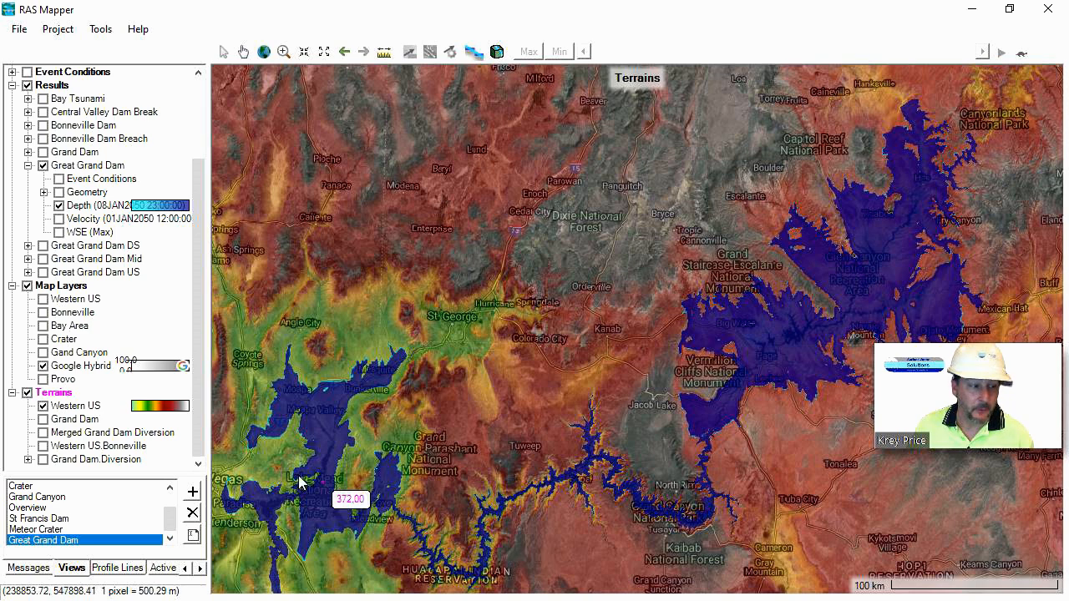
Step: Select the Great Grand Dam Depth result at 09JAN2050 09:00:00 and read water depths across the upstream and downstream reservoirs
click(75, 409)
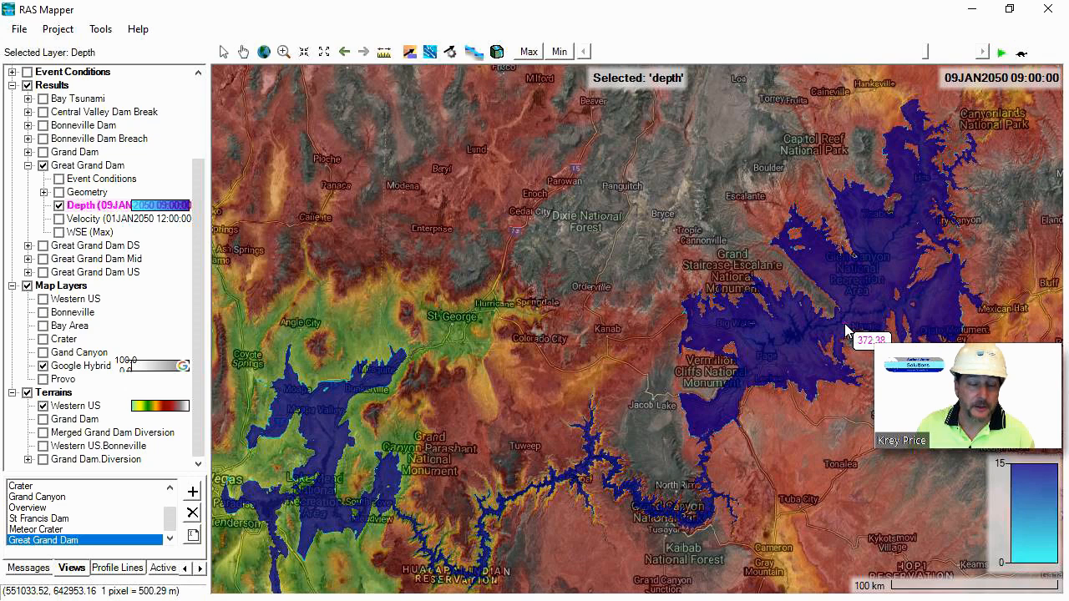
mouse_move(794, 336)
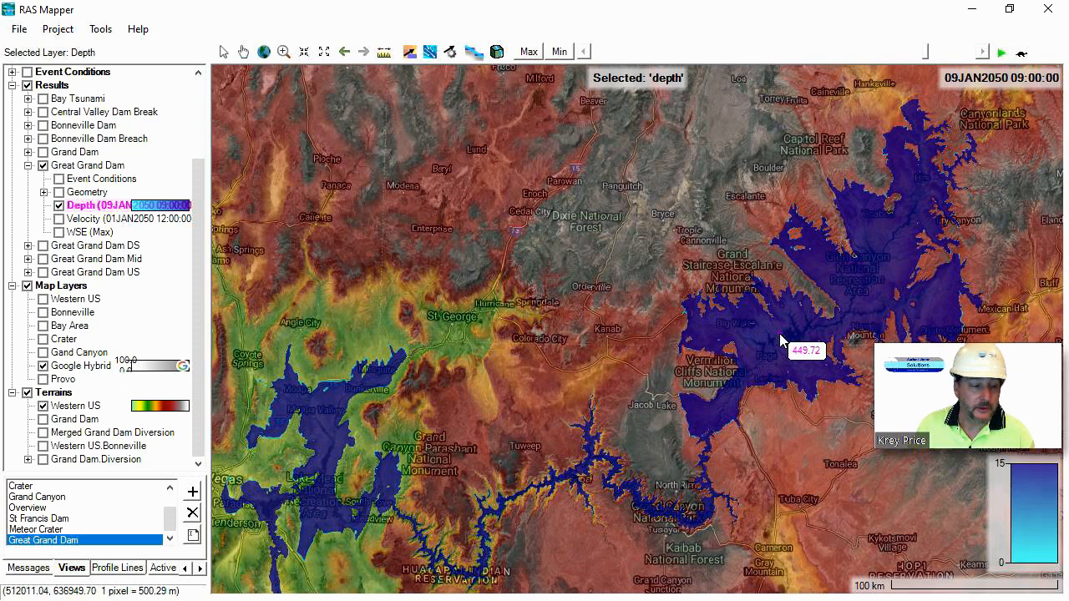
mouse_move(499, 506)
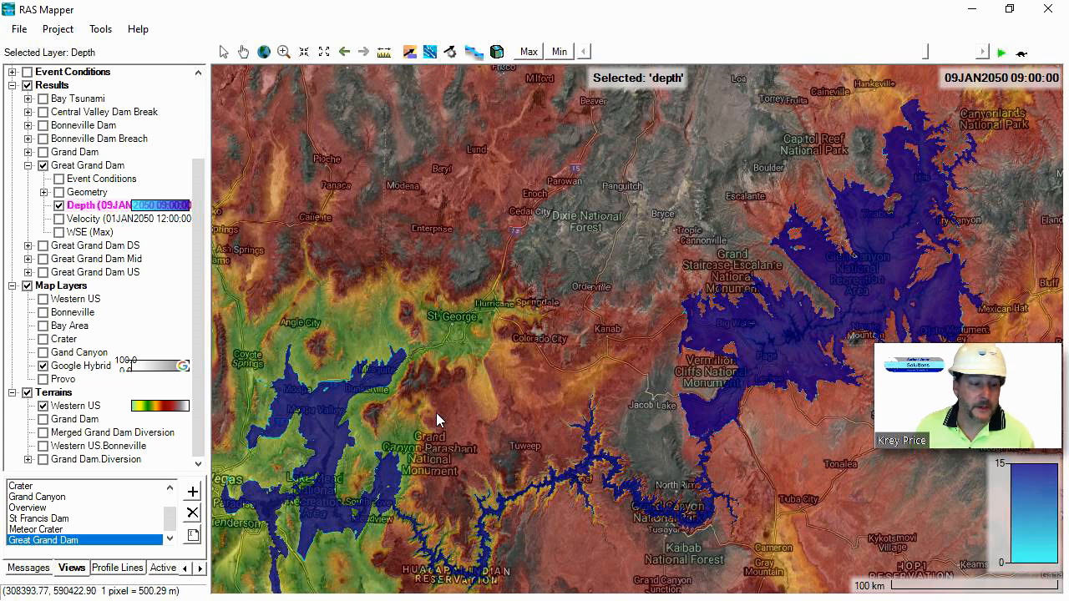
mouse_move(303, 538)
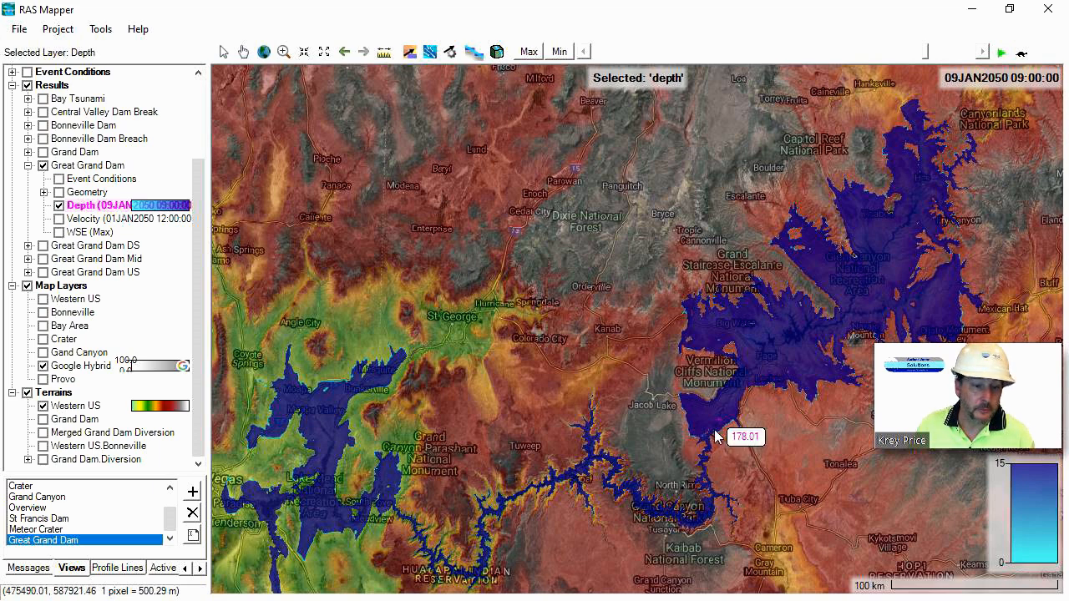
mouse_move(303, 507)
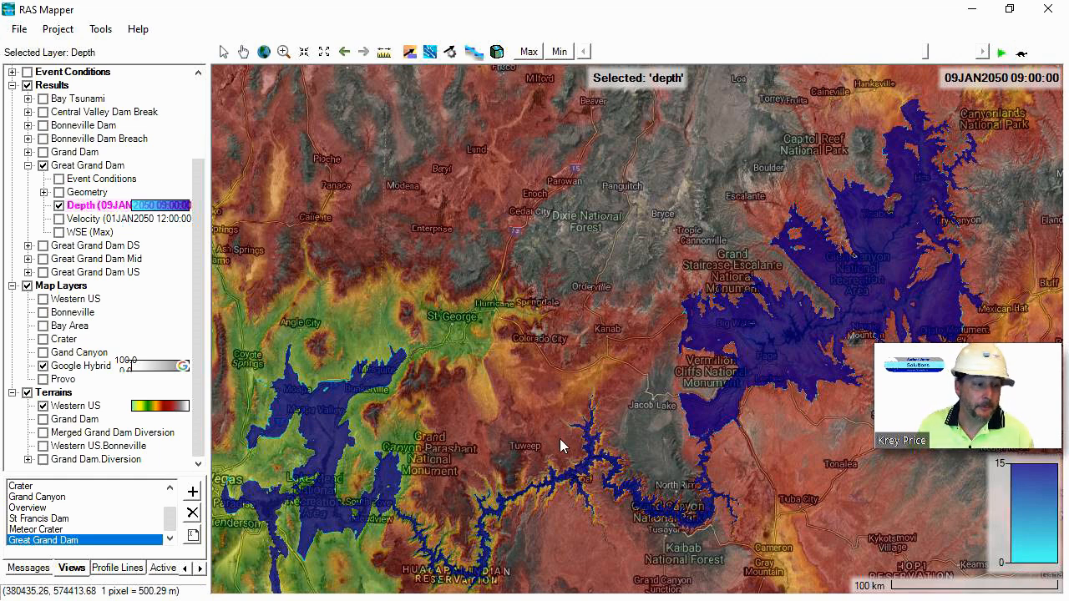
mouse_move(269, 426)
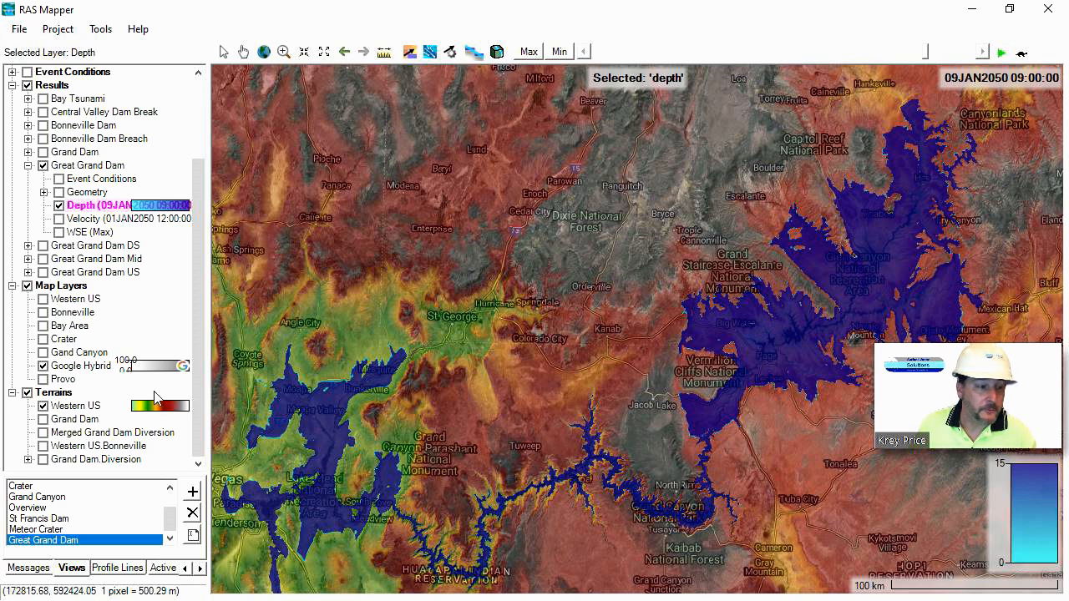
Step: Create a virtual clone of the Western US terrain with the suffix GC DS
right_click(78, 408)
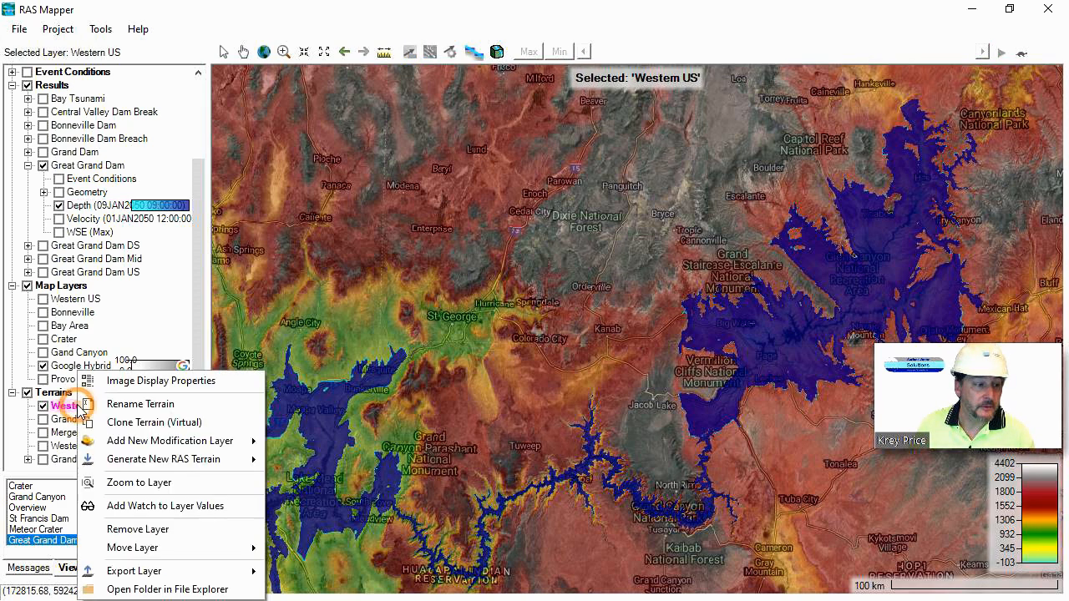
click(163, 429)
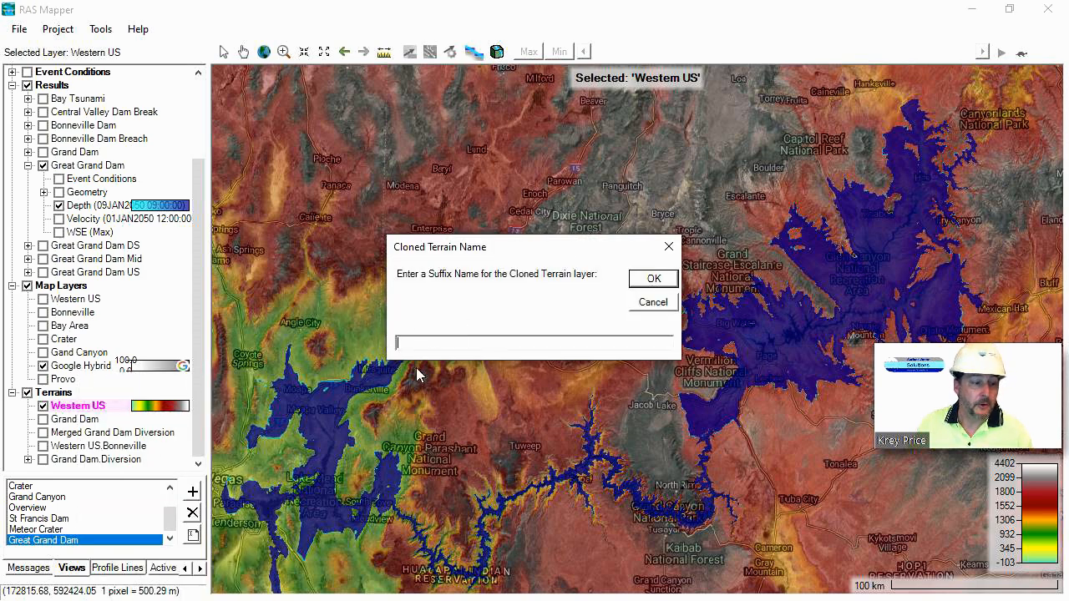
click(467, 341)
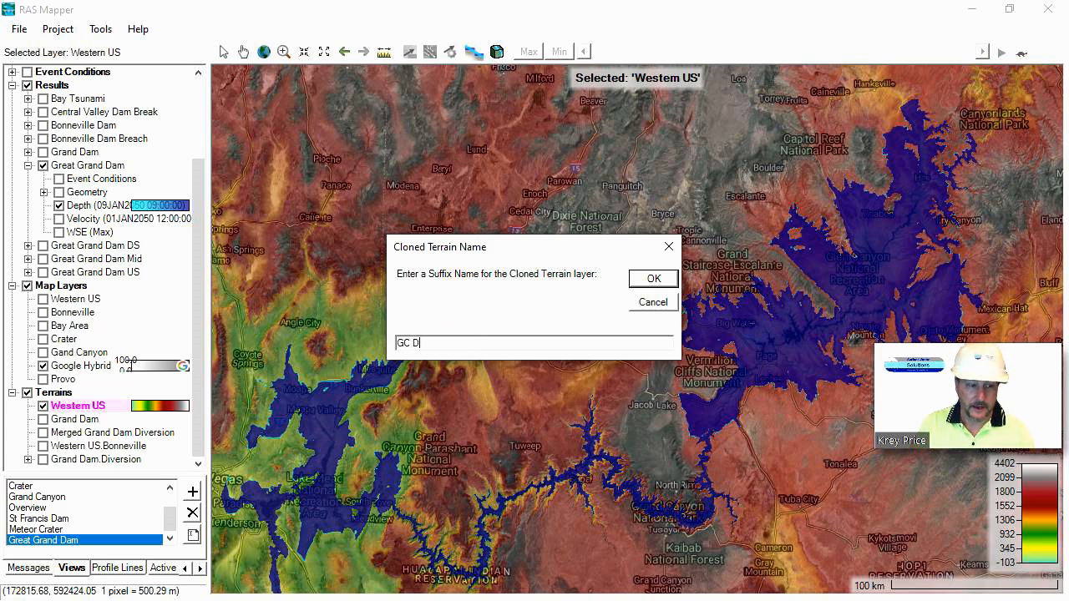
click(655, 277)
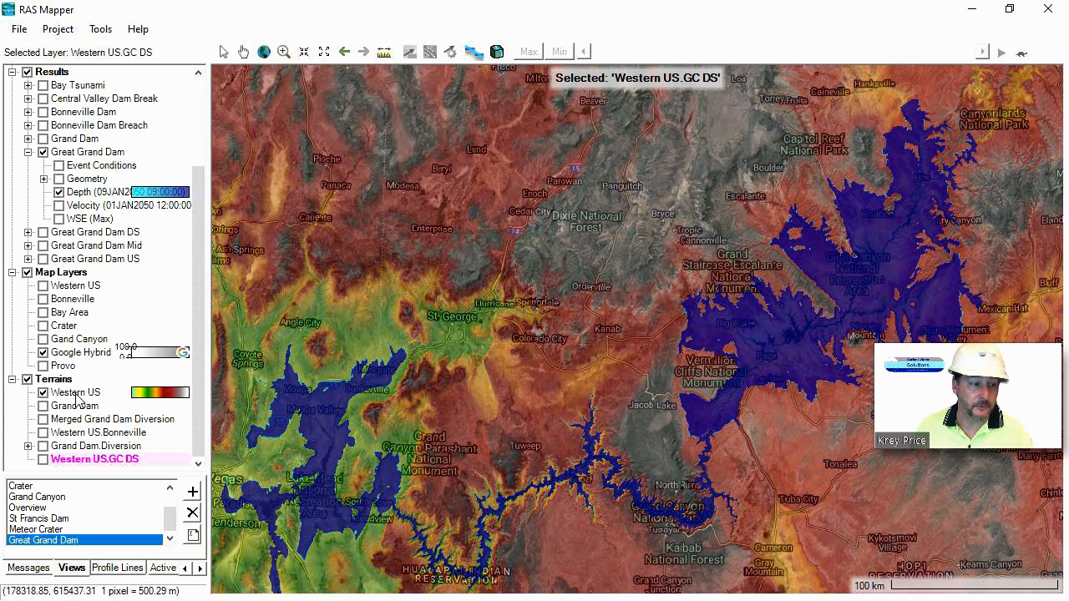
Step: Make a second virtual clone of the Western US terrain with the suffix GC MD
click(75, 393)
right_click(75, 393)
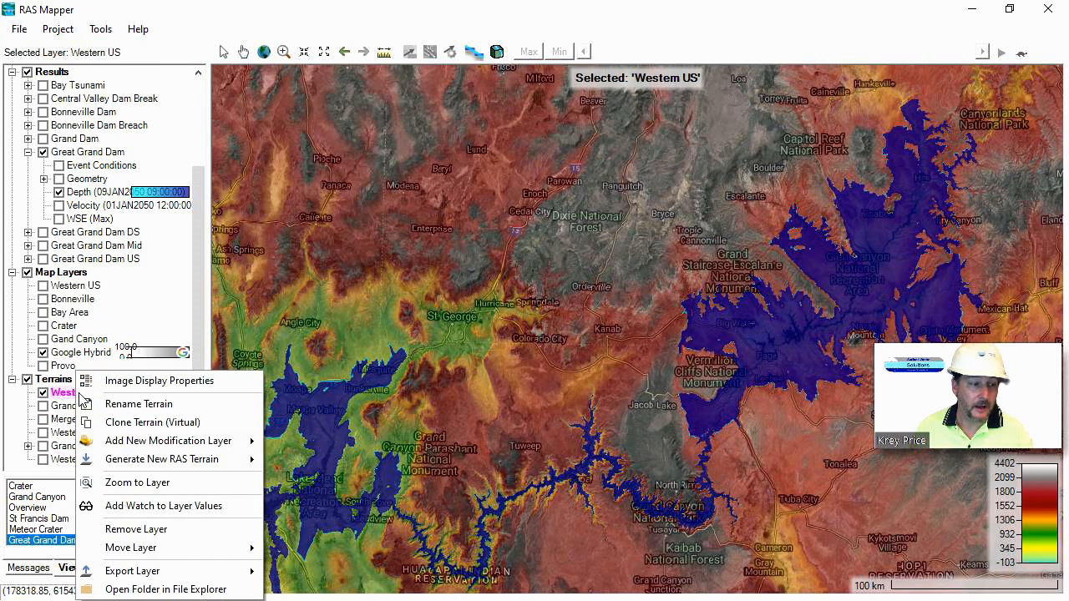
click(133, 426)
click(431, 344)
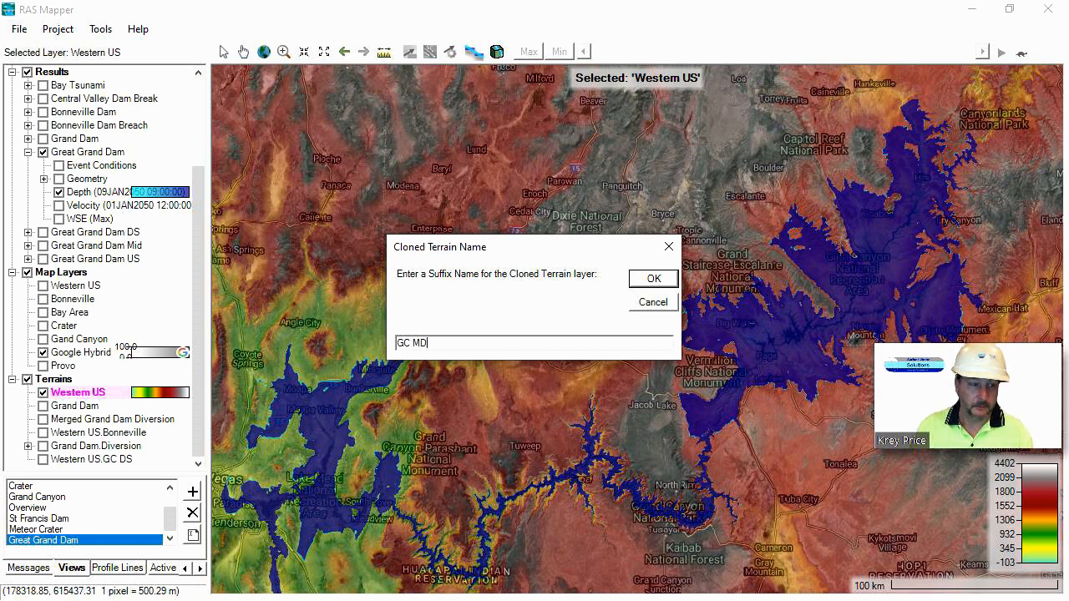
click(654, 279)
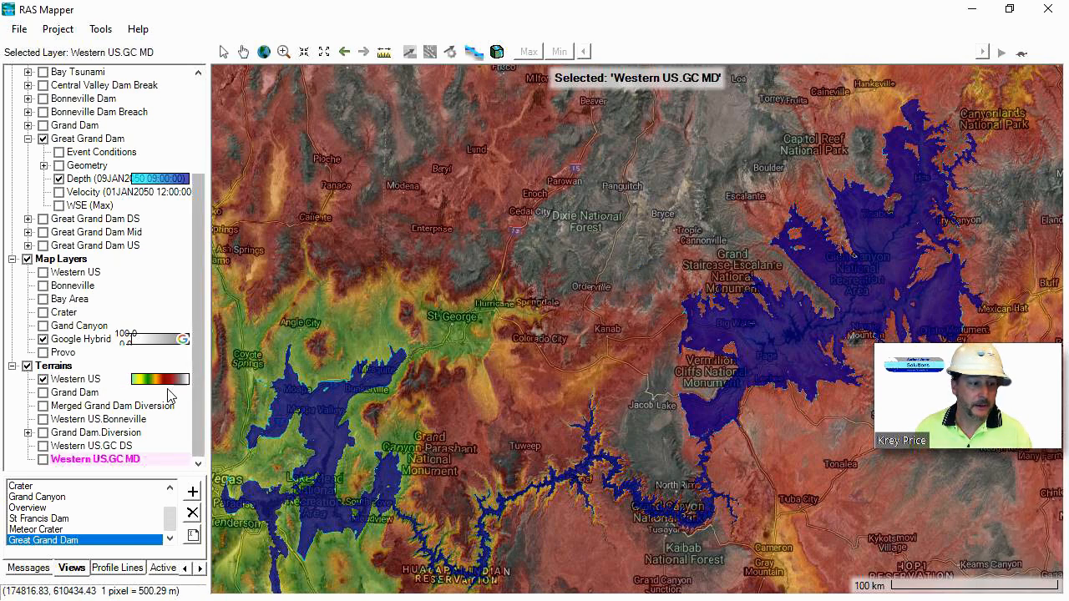
Step: Make a third virtual clone of the Western US terrain with the suffix GC US
right_click(76, 381)
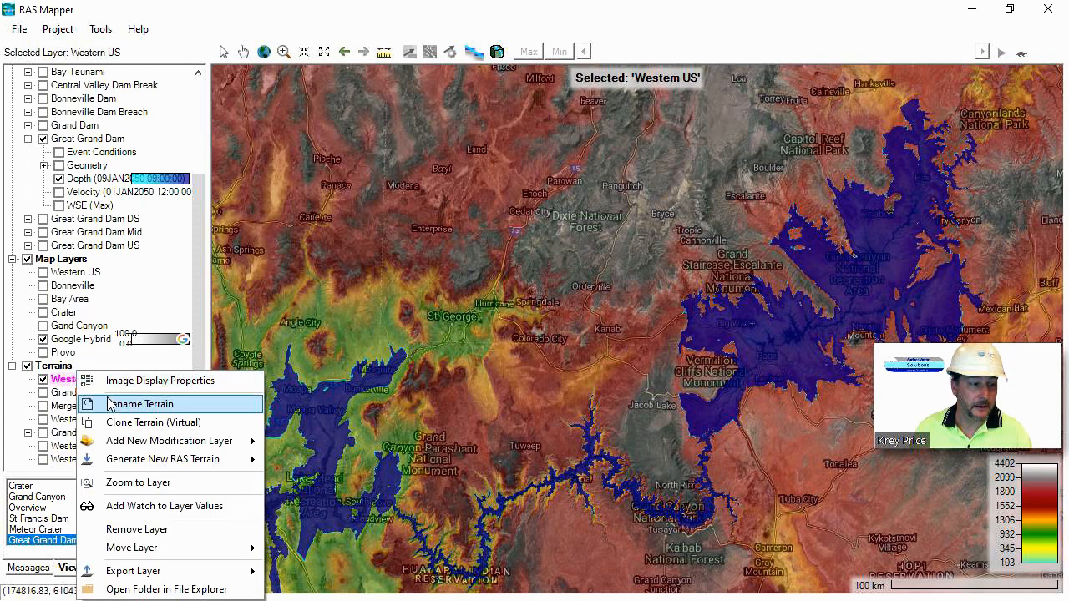
click(117, 422)
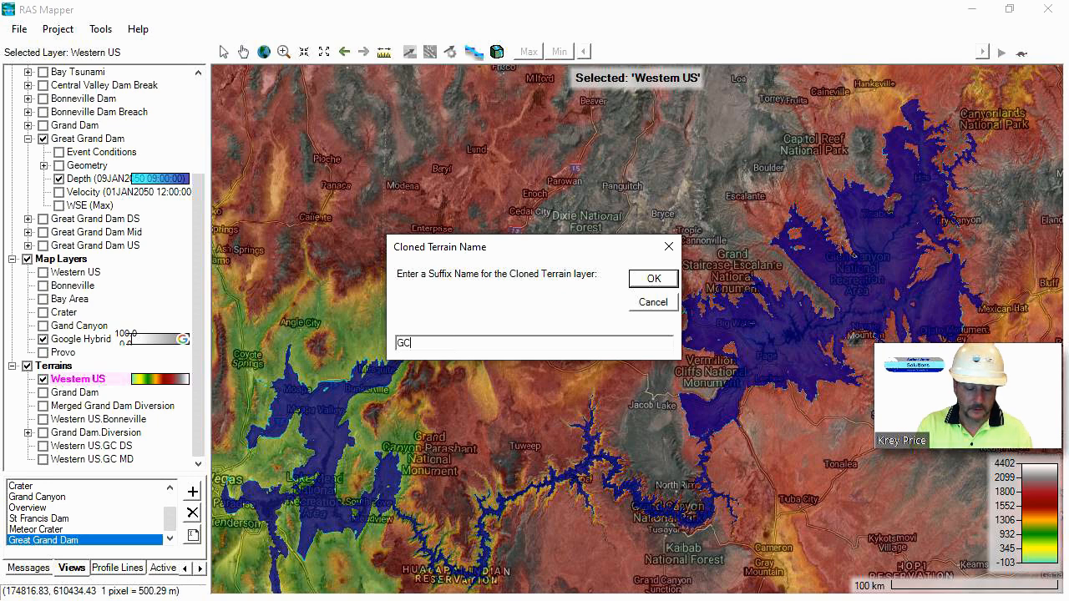
click(668, 282)
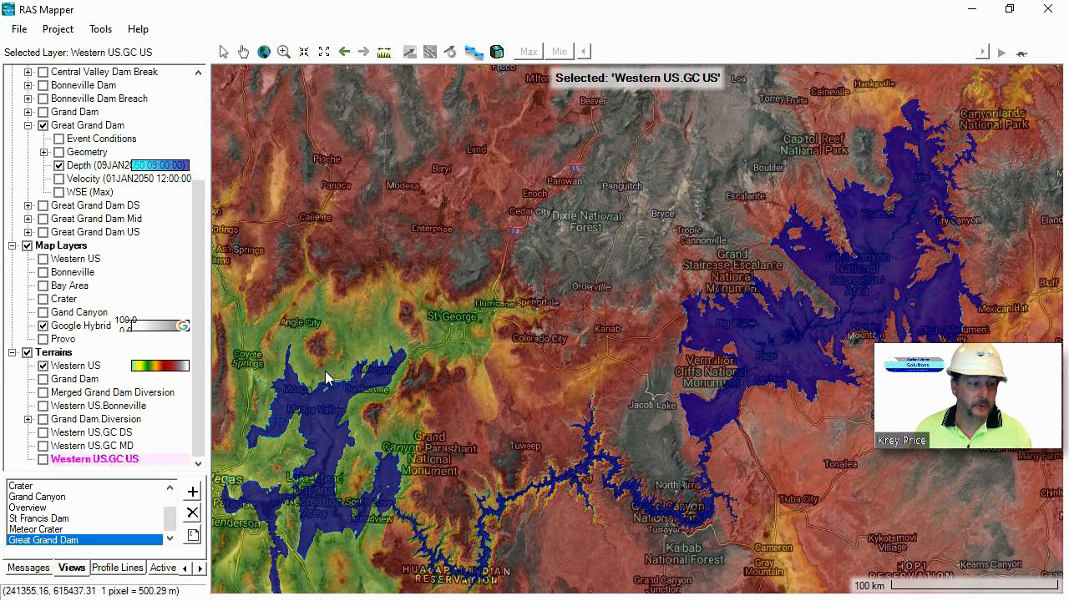
Step: Select the Western US.GC DS terrain and hide all Results layers around the downstream canyon reach
click(74, 432)
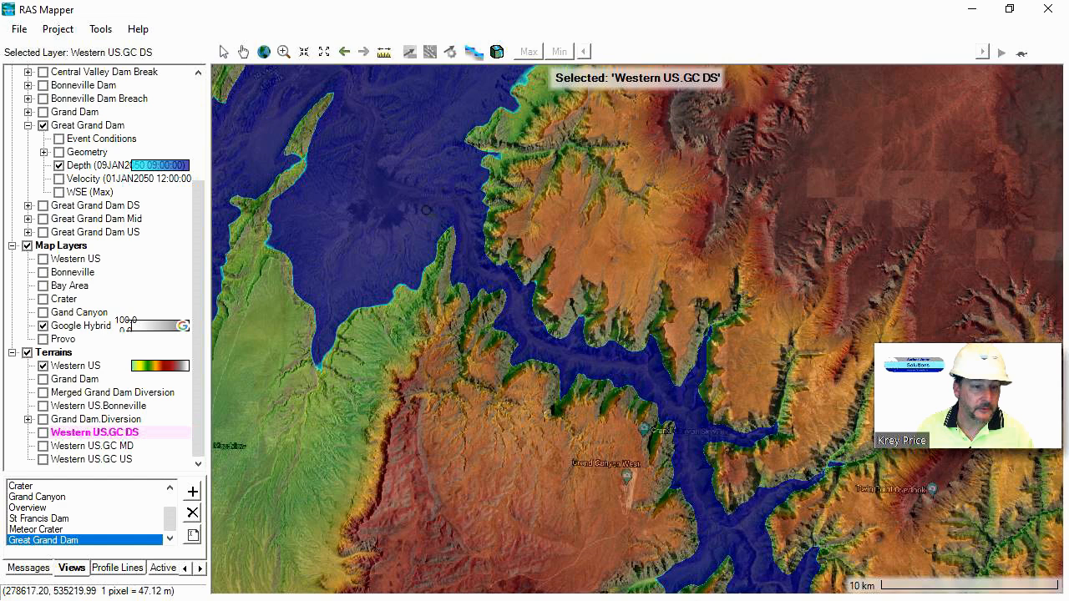
drag(424, 208, 670, 410)
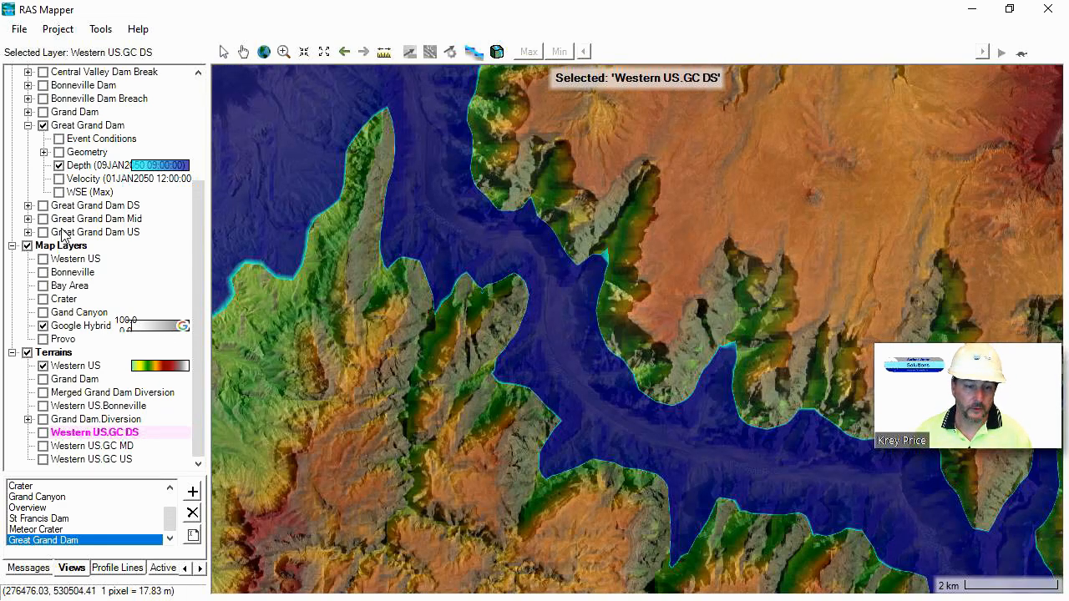
drag(767, 440, 469, 365)
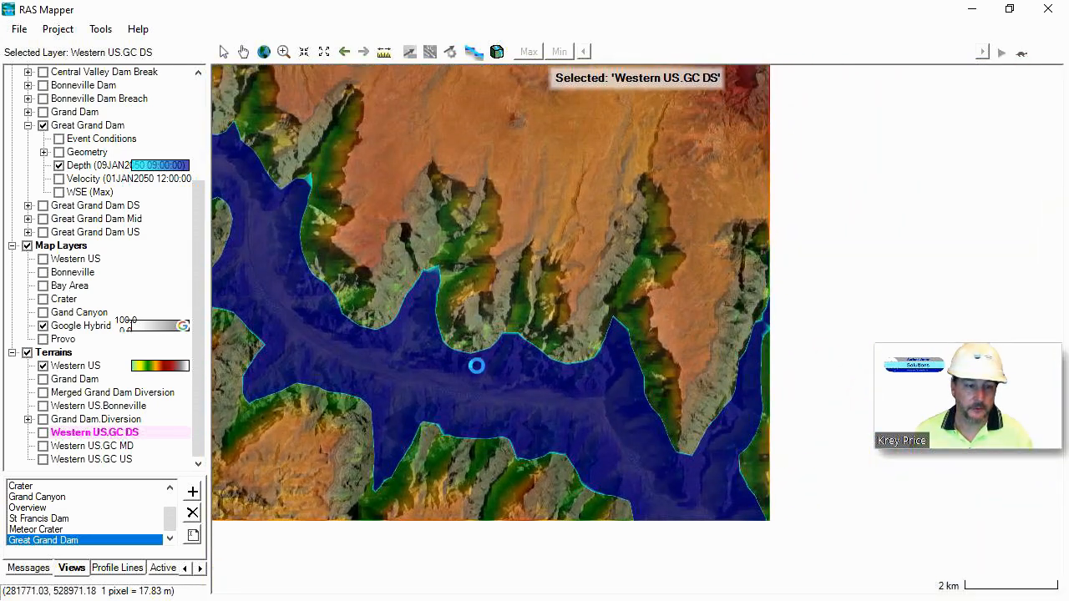
scroll(196, 294, up, 2)
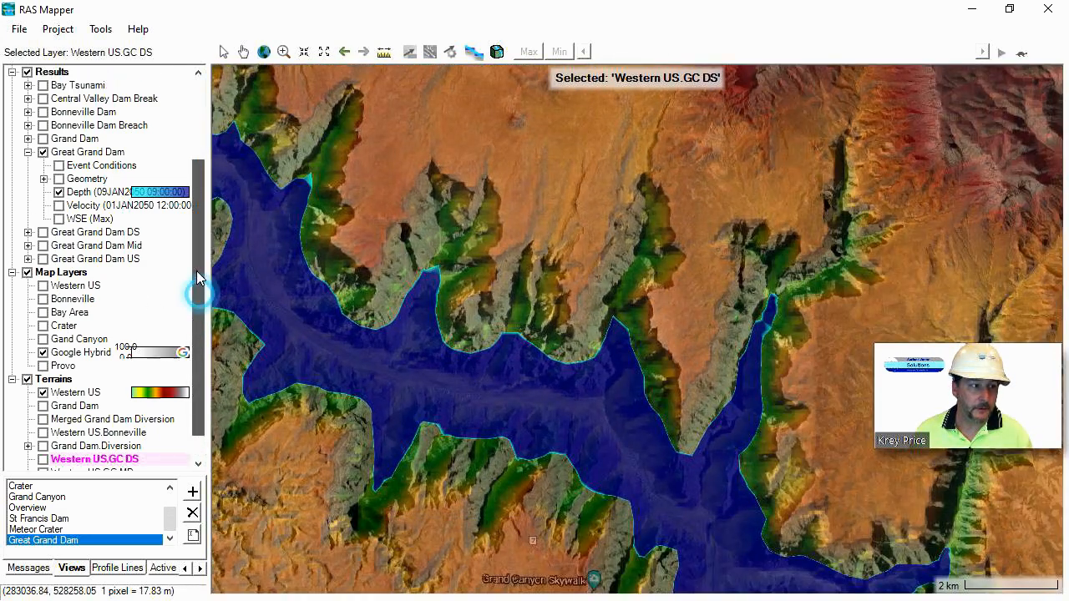
click(28, 113)
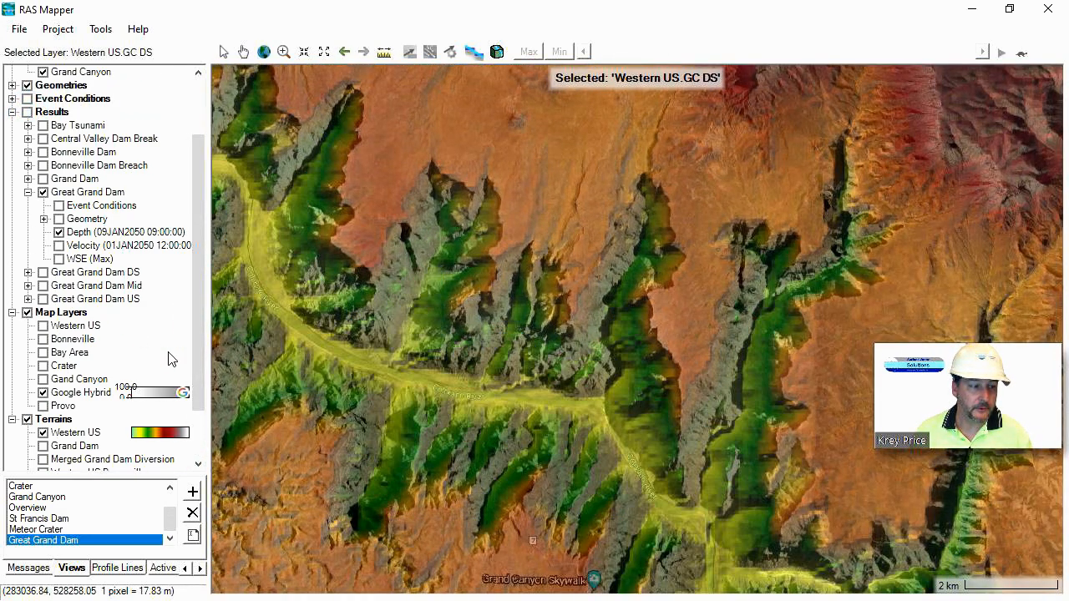
Step: Display the Western US.GC DS terrain instead of the original Western US terrain over the canyon near Grand Canyon West
scroll(198, 359, down, 2)
scroll(520, 440, down, 1)
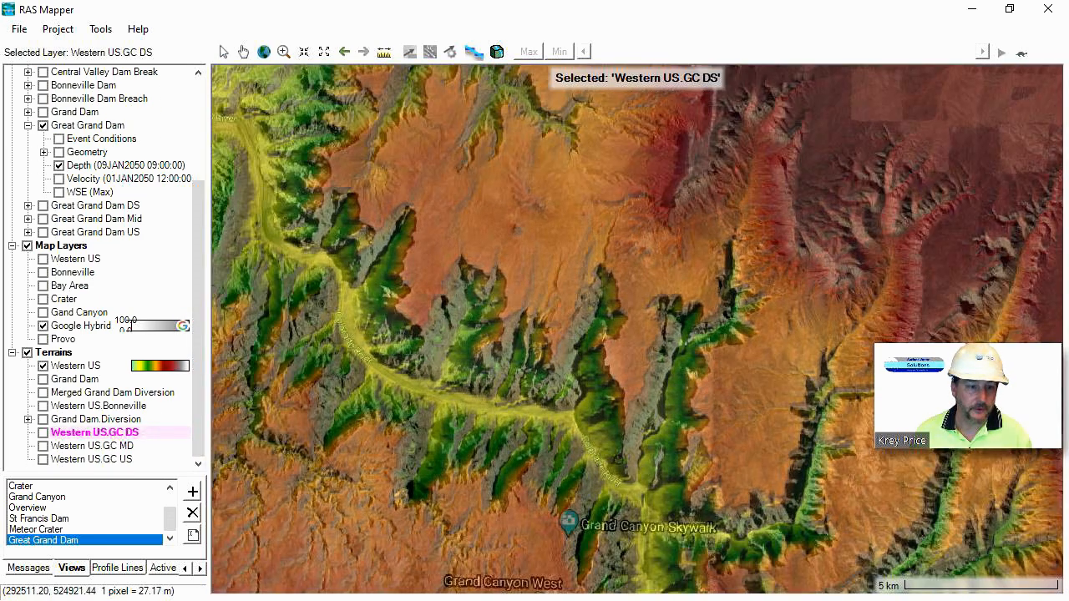
drag(622, 467, 665, 360)
scroll(643, 358, down, 1)
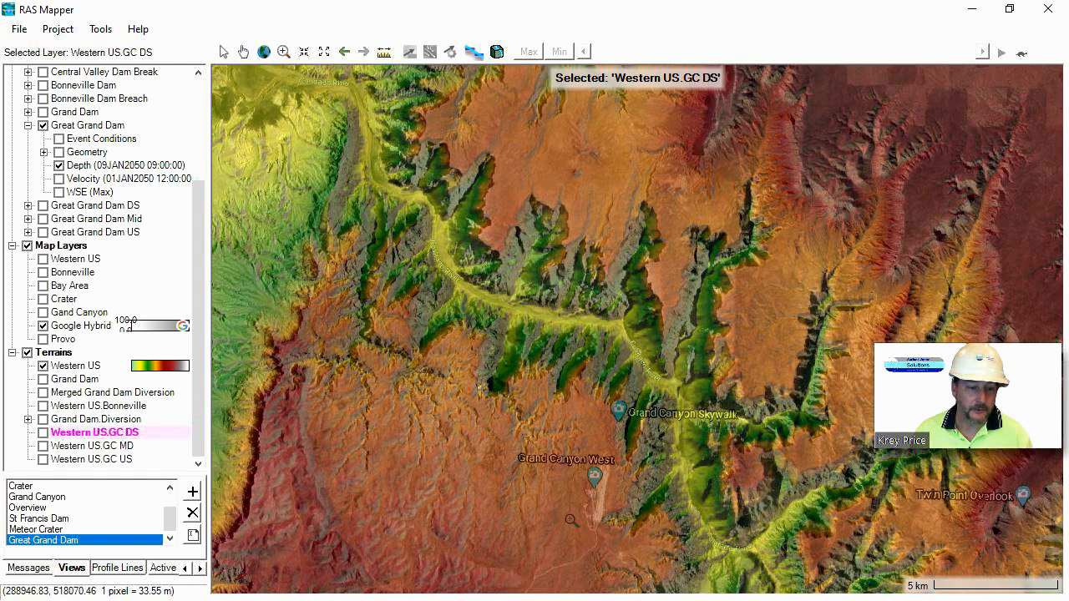
drag(575, 480, 520, 462)
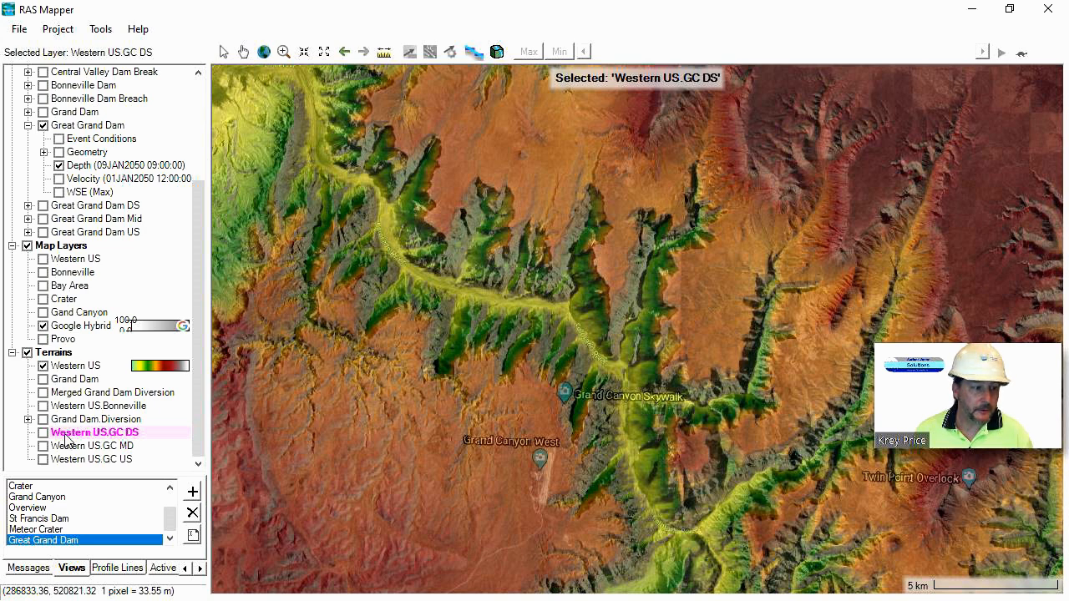
click(43, 433)
click(42, 366)
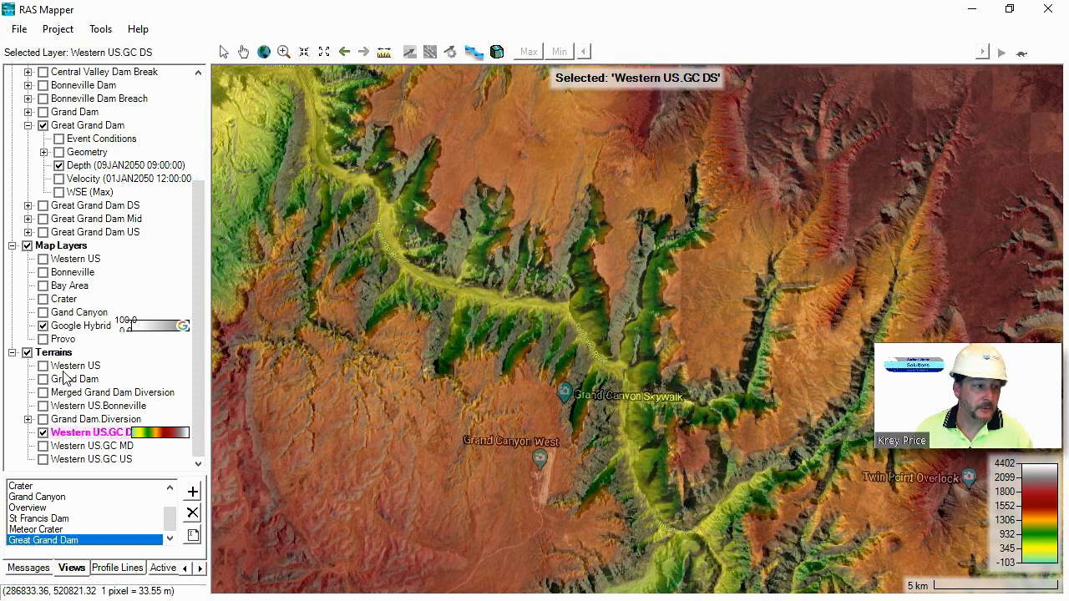
Step: Add a high ground line modification layer named "GC DS Dam" to the Western US.GC DS terrain
right_click(83, 440)
mouse_move(130, 448)
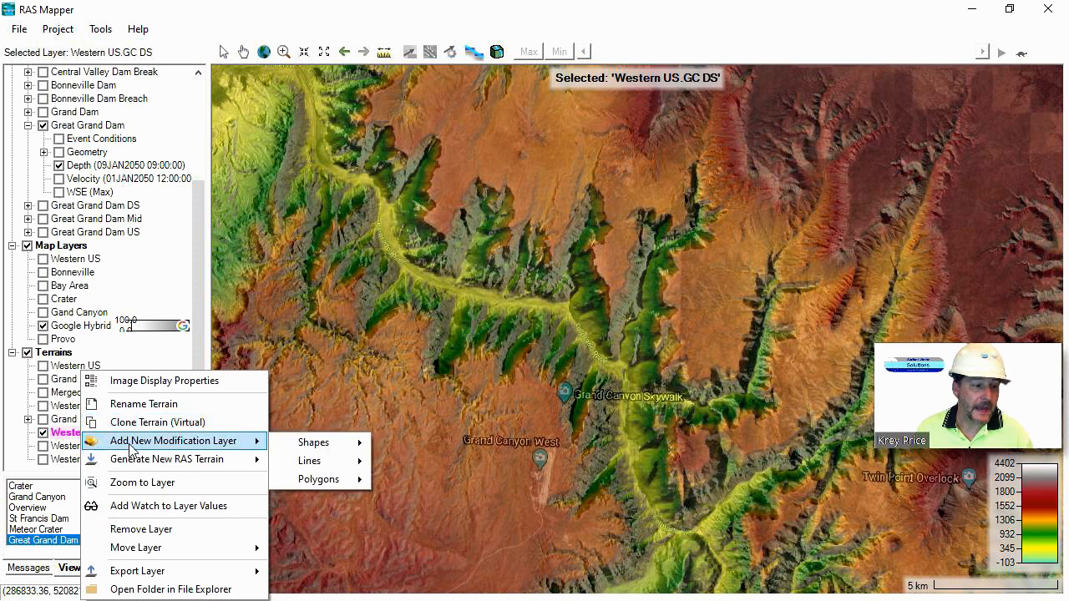
mouse_move(317, 461)
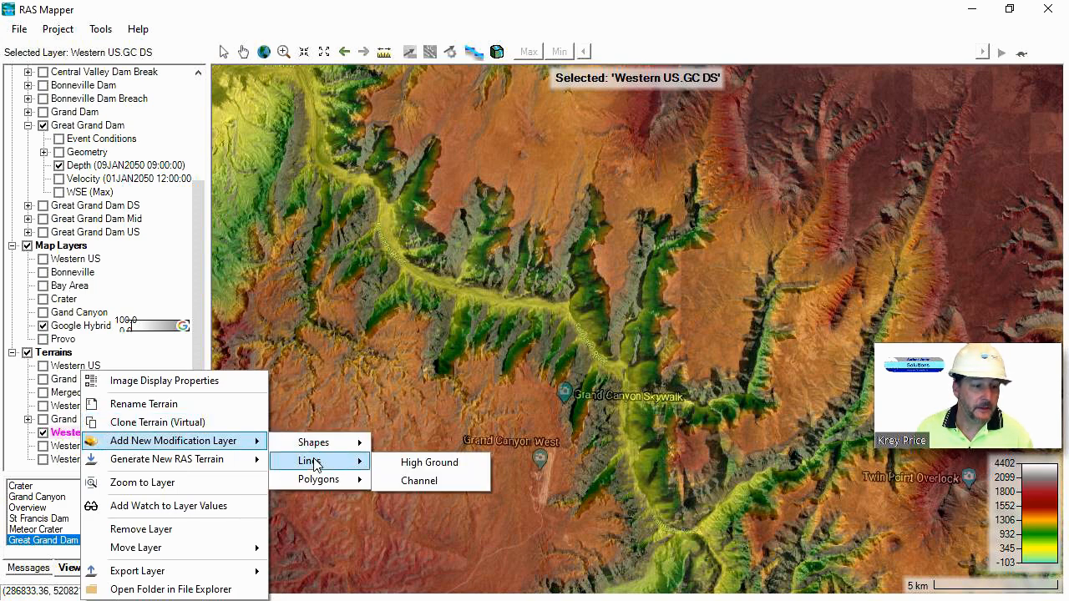
click(429, 462)
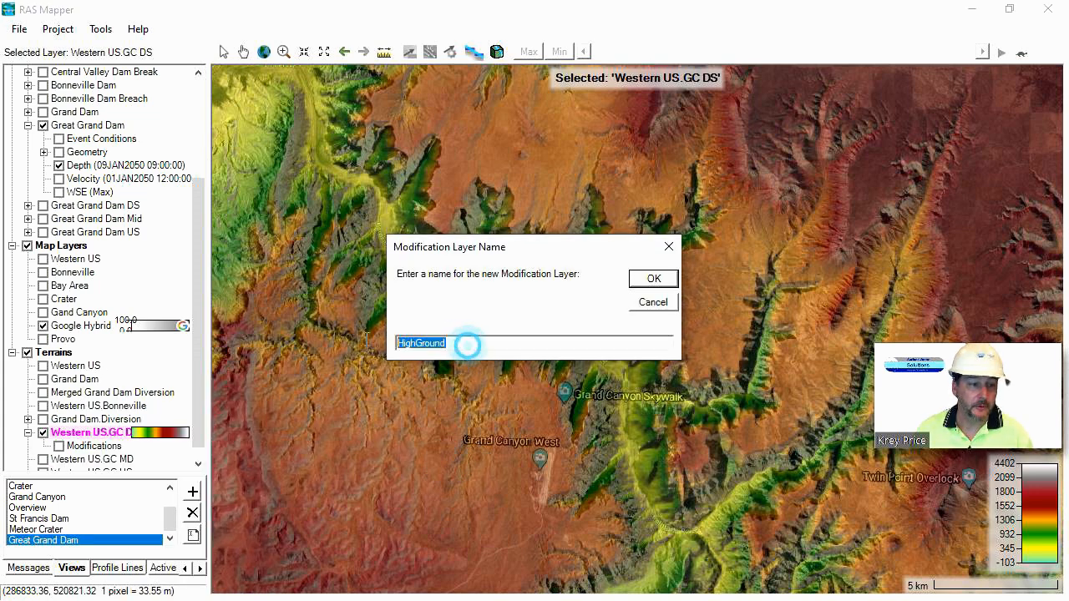
text(GC DS Dam)
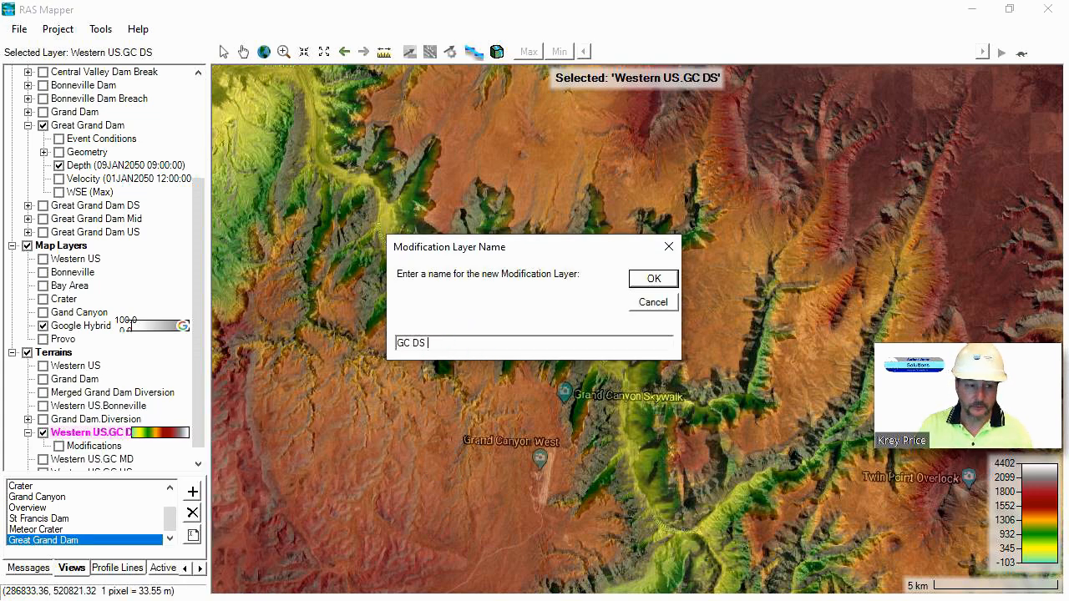
click(654, 279)
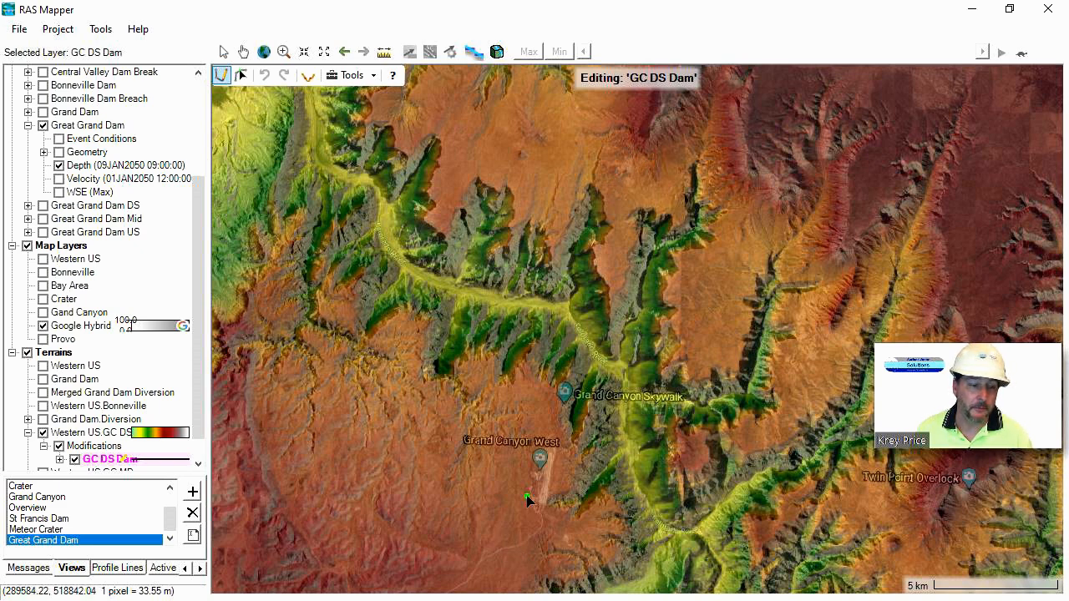
Step: Draw a dam line about 17,359 m long from southwest of Grand Canyon West past the Skywalk, across the canyon to the northern plateau
click(508, 535)
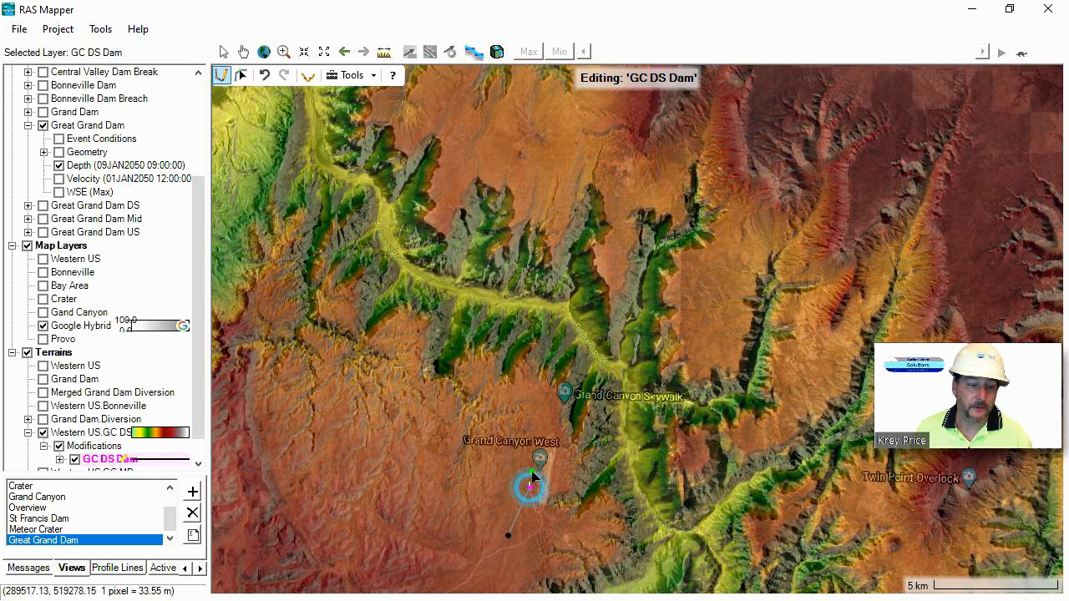
click(566, 392)
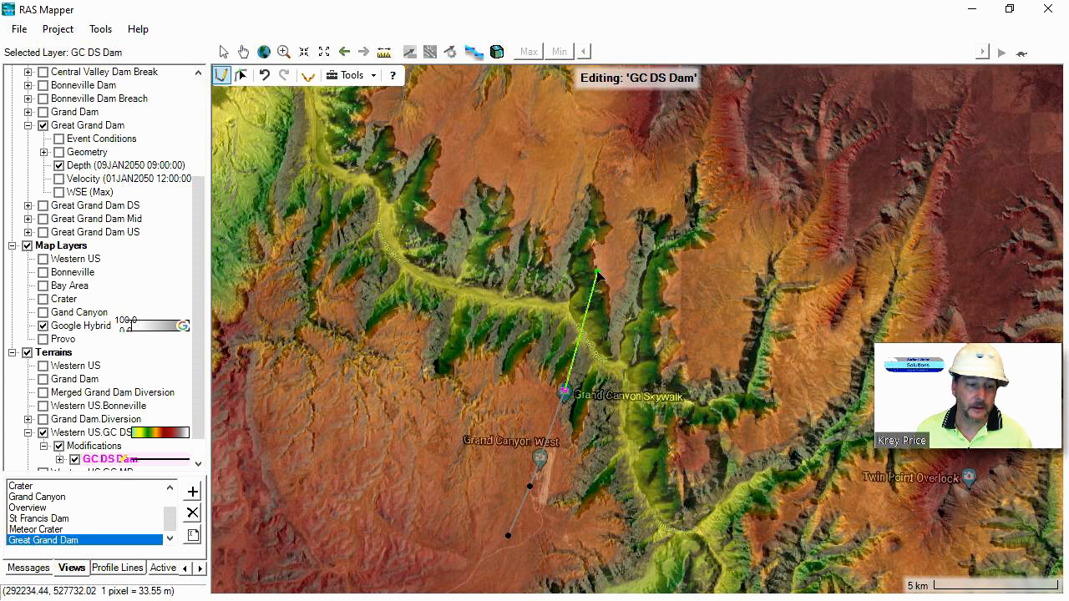
click(598, 270)
click(617, 163)
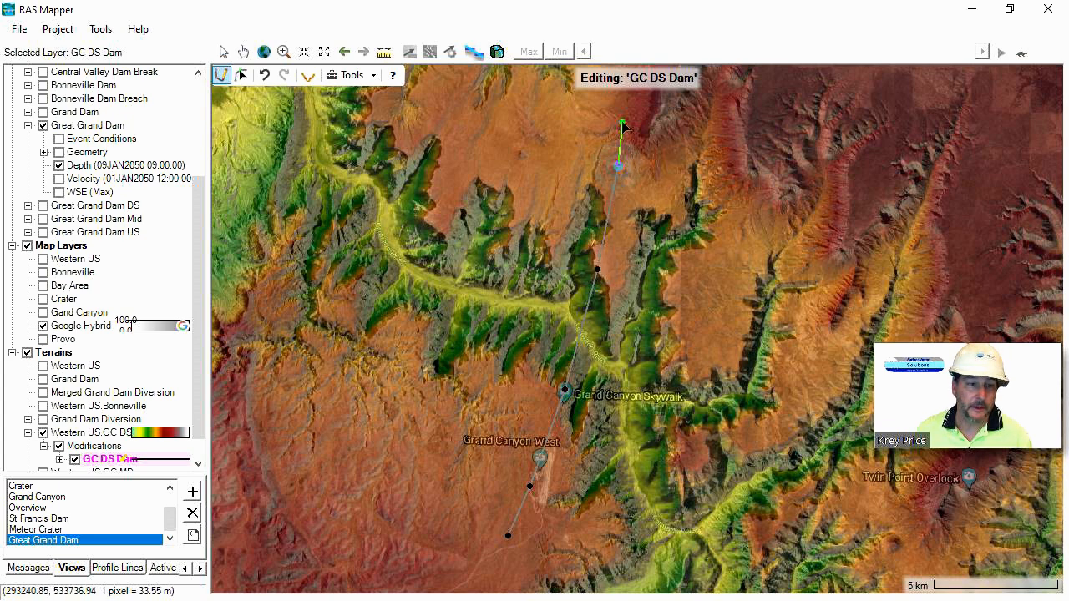
double_click(637, 147)
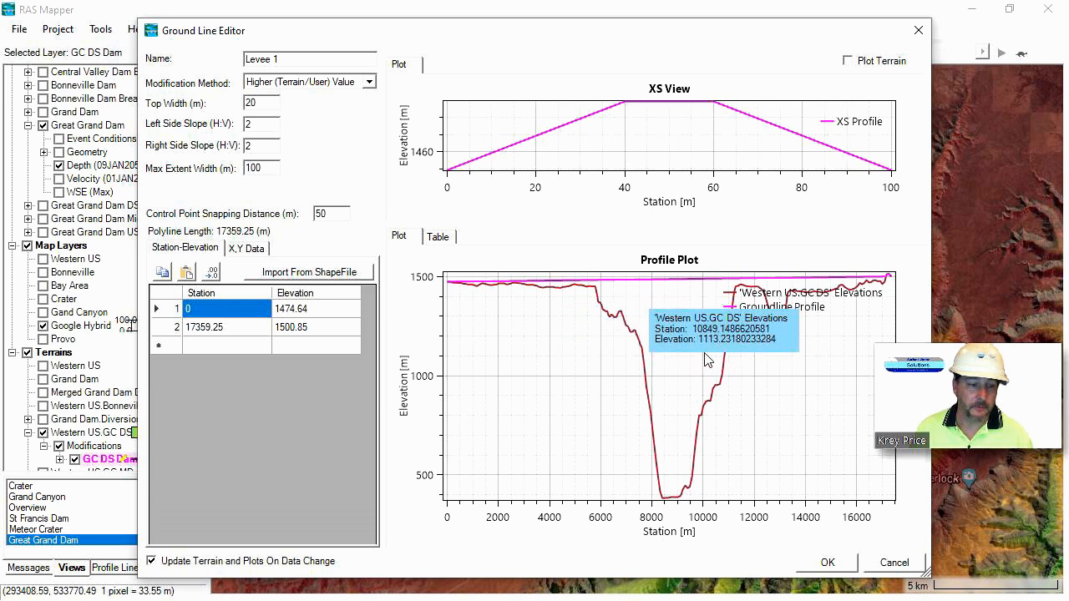
Step: Set the ground line's elevation to 1200 m at both its start and end stations
click(315, 309)
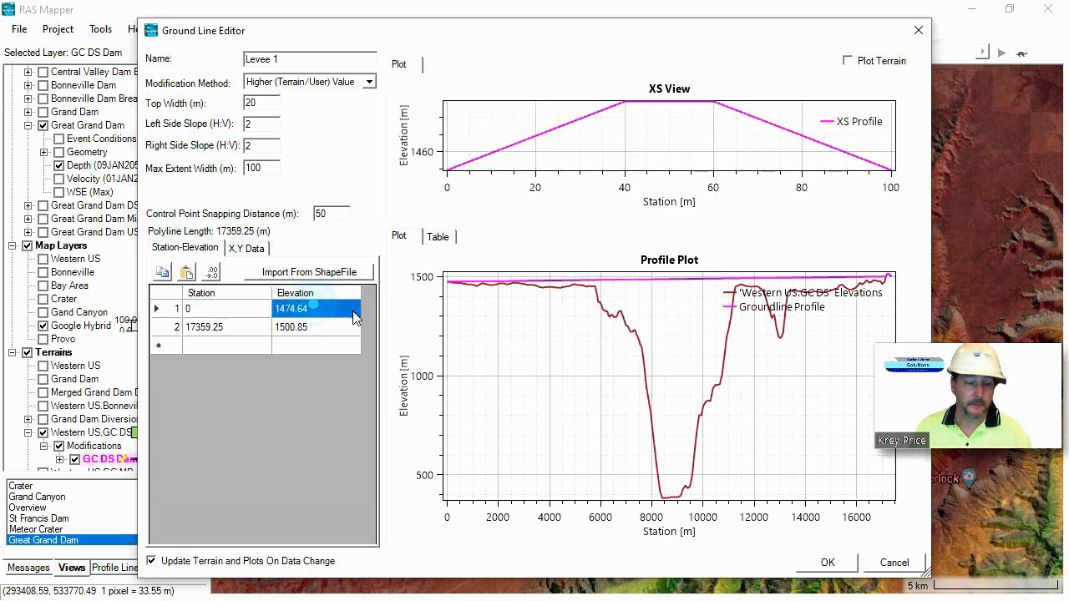
text(1200)
click(332, 326)
text(1)
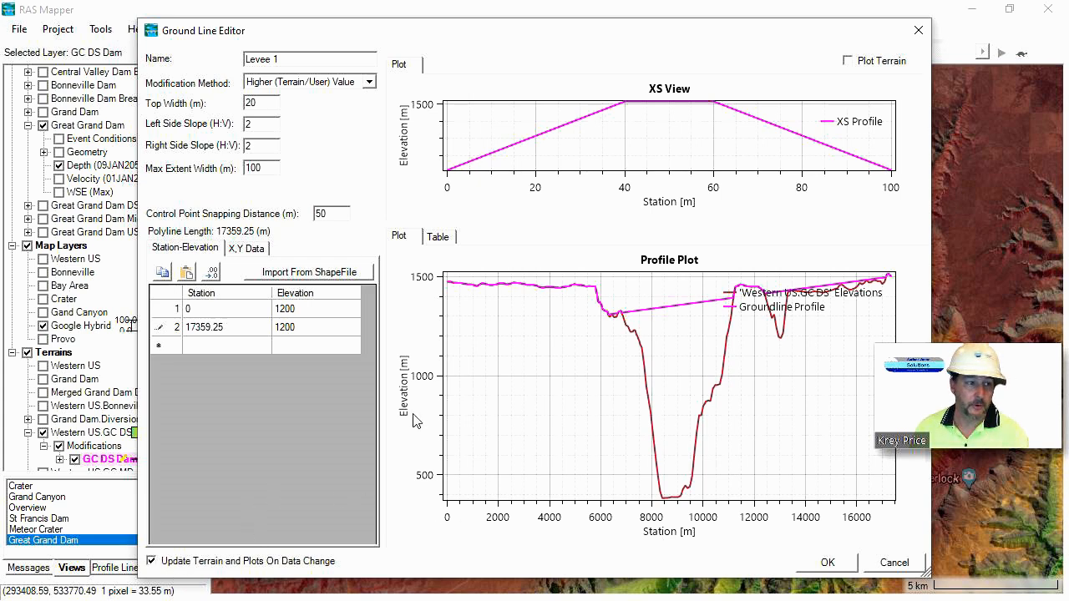
Step: Set the dam's top width to 200 m and max extent width to 5000 m, and accept the ground line
click(268, 102)
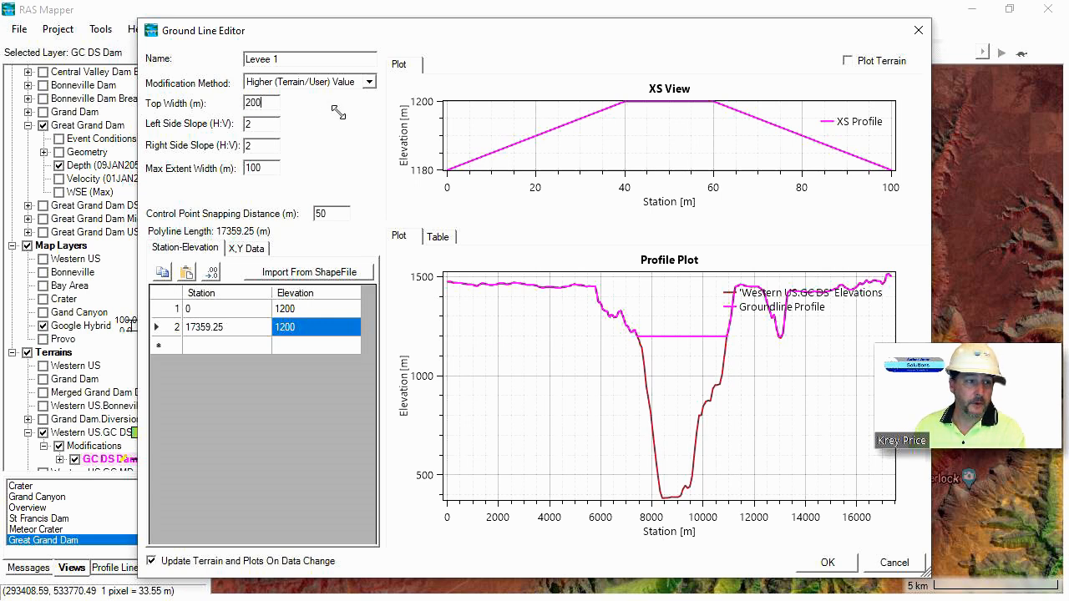
click(265, 168)
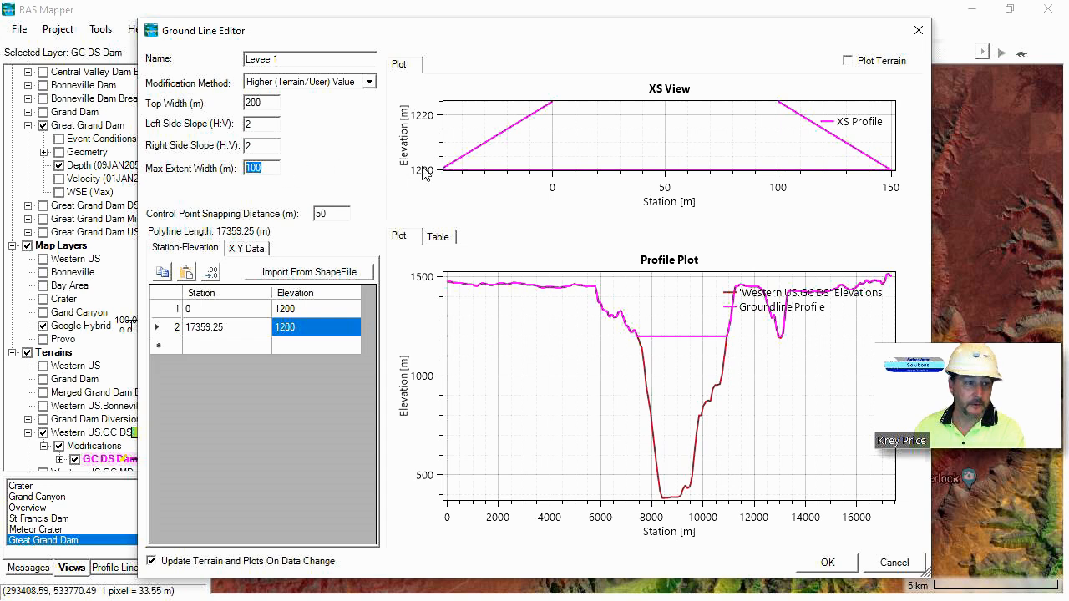
text(5000)
click(840, 564)
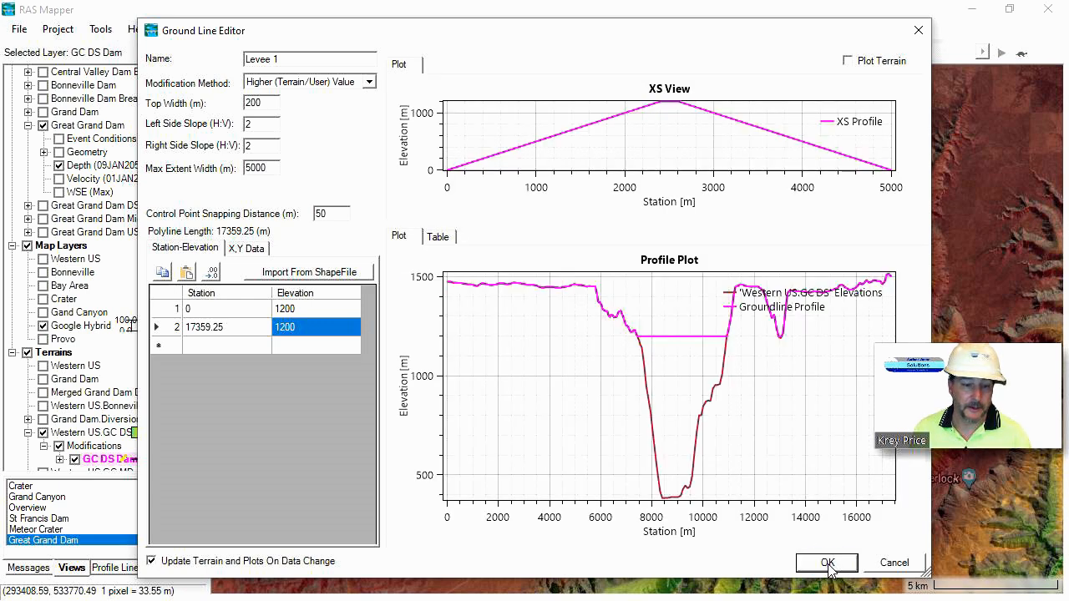
click(827, 564)
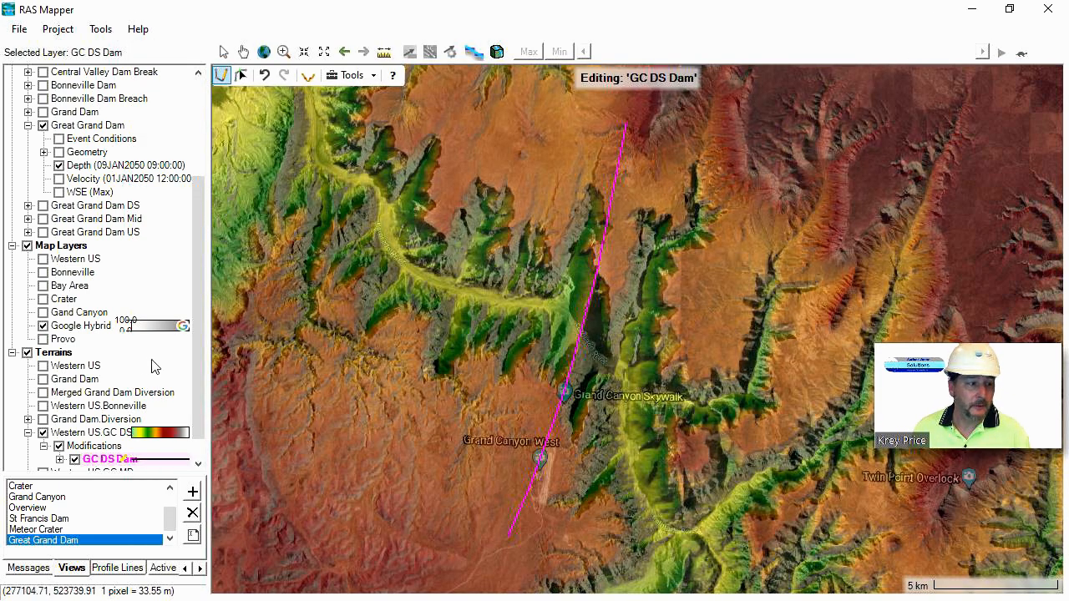
Step: Hide all map layers to leave only the terrain around the new dam embankment
scroll(198, 359, down, 1)
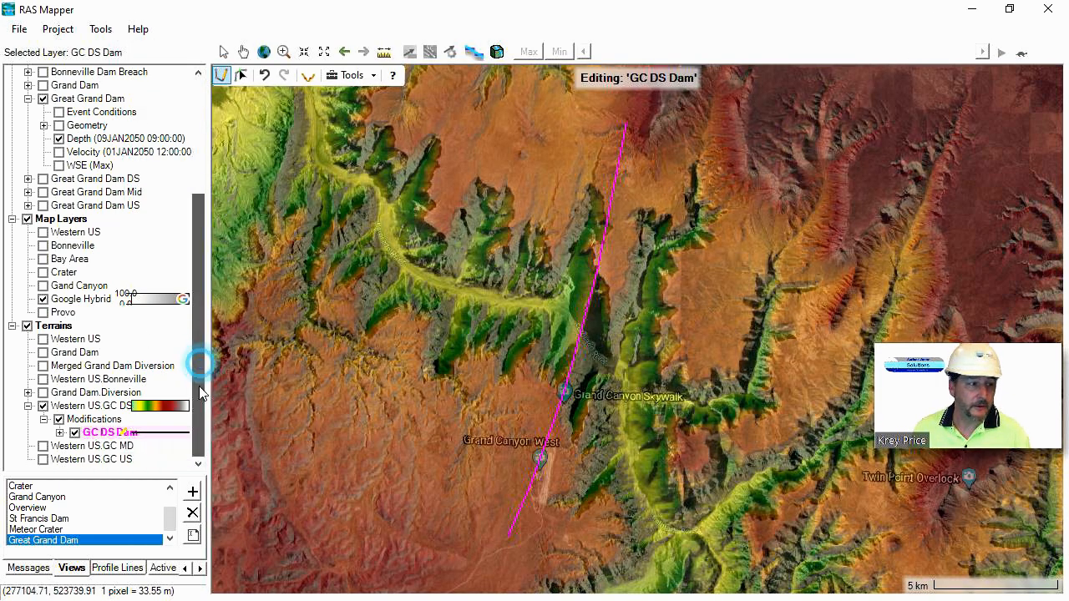
click(28, 220)
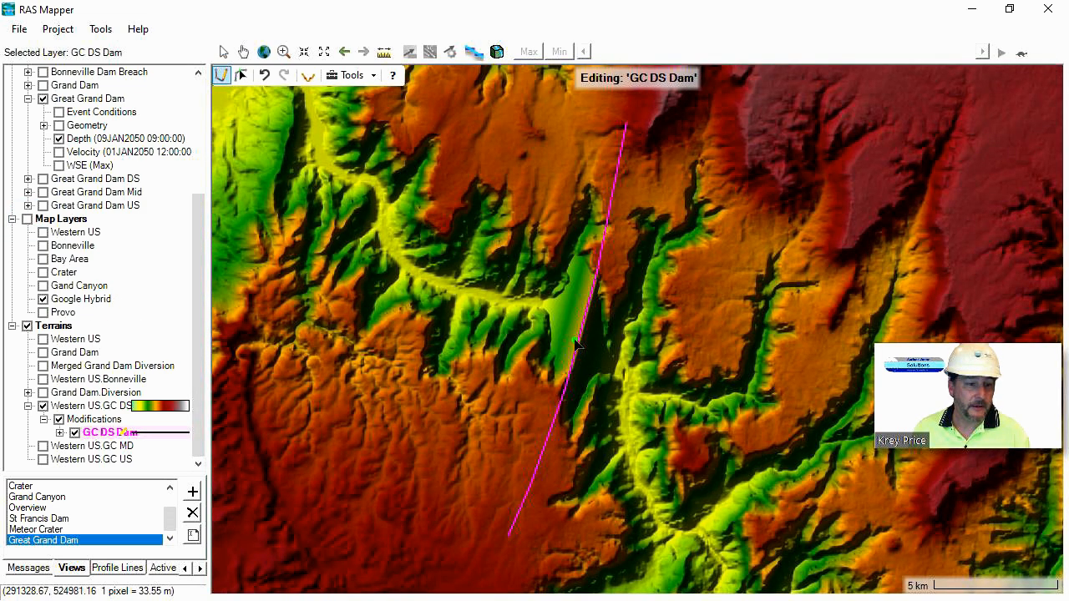
scroll(579, 342, up, 1)
scroll(589, 386, up, 1)
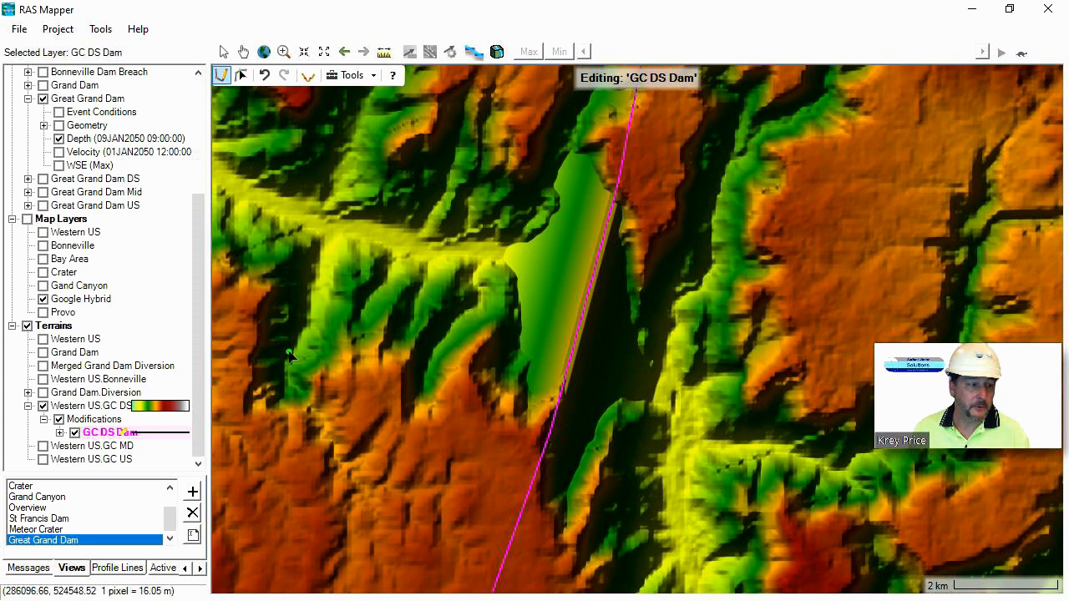
Step: Make the Western US.GC DS terrain legend update with the view and plot its contours in BlanchedAlmond
double_click(88, 409)
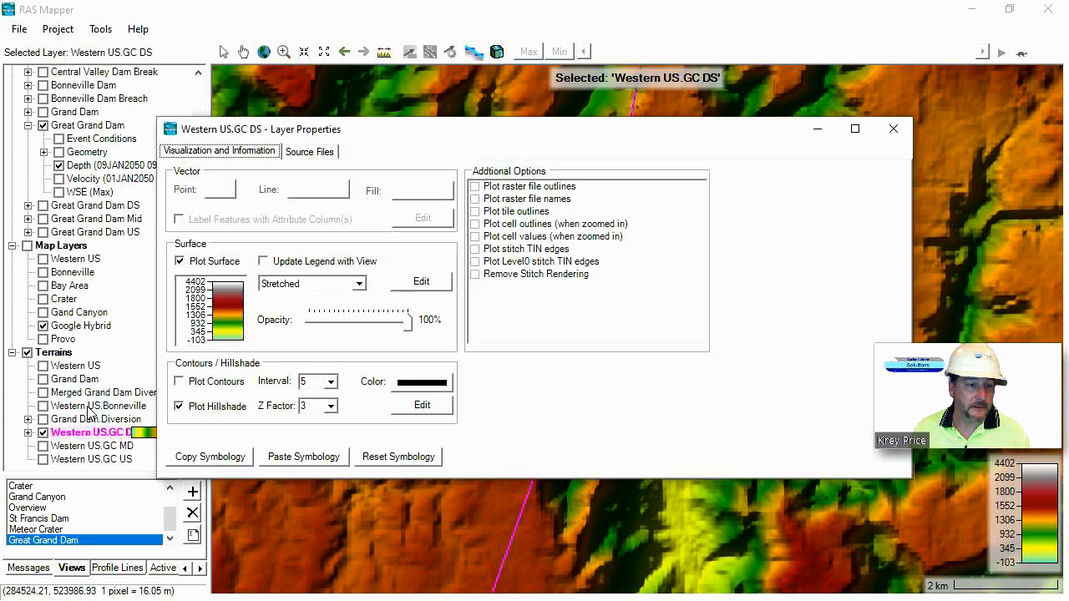
click(264, 262)
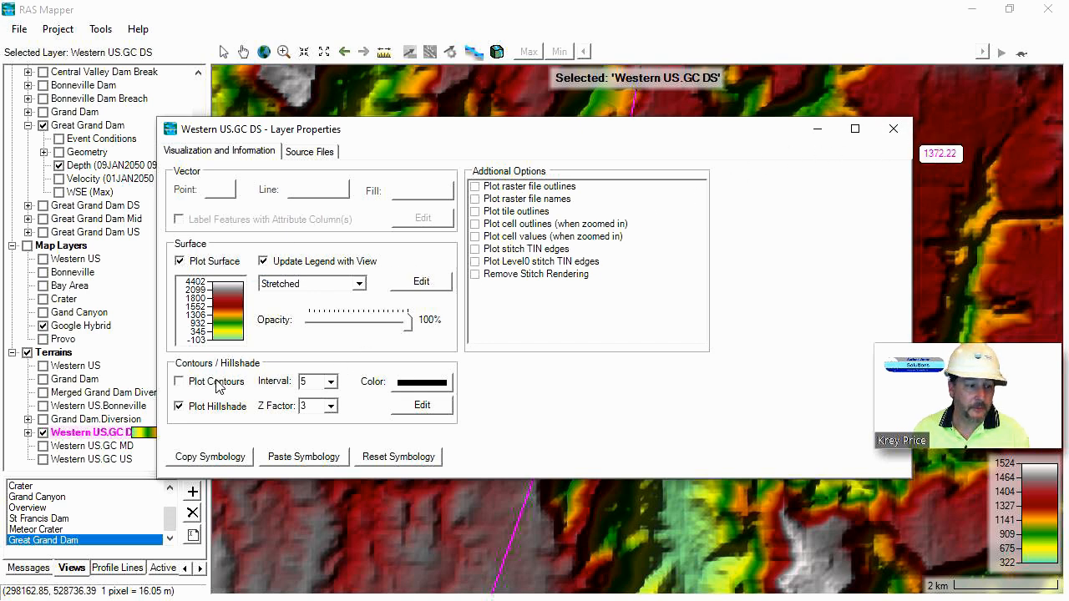
click(180, 382)
click(445, 387)
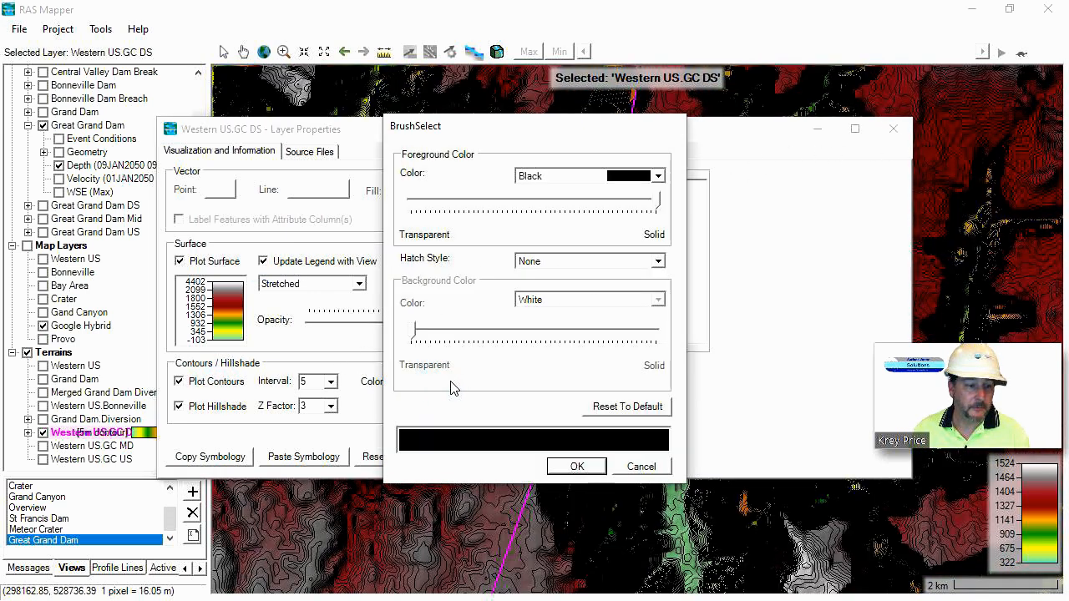
click(659, 177)
click(640, 205)
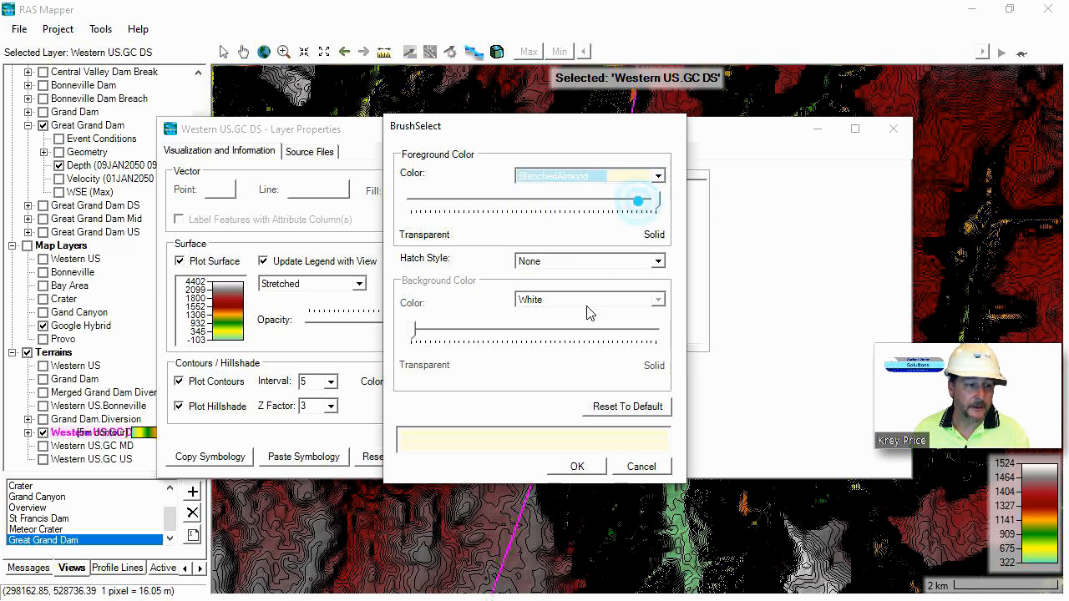
click(588, 468)
Step: Set the contour interval of the Western US.GC DS terrain to 40 and close its layer properties
click(332, 387)
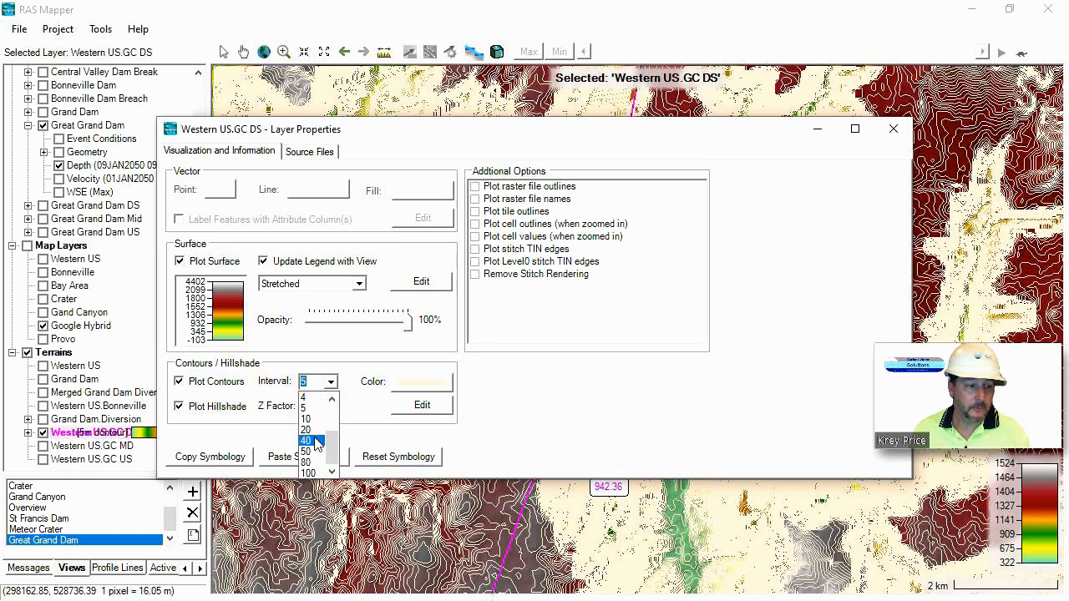
click(310, 473)
click(892, 131)
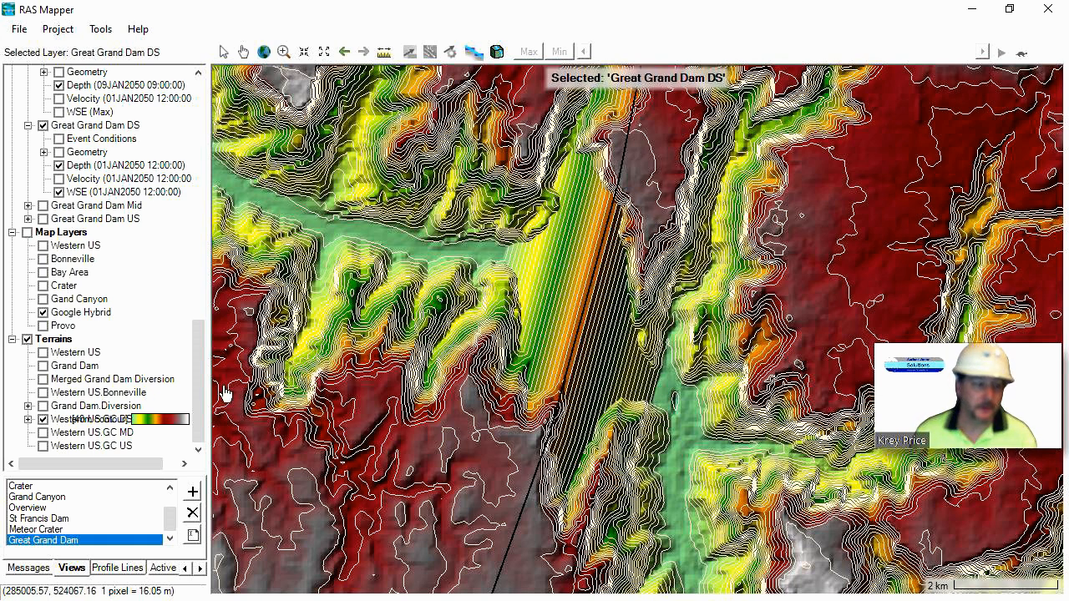
Step: Show the Results layers with the Great Grand Dam DS depth and water surface elevation over the terrain behind the dam
drag(198, 386, 194, 323)
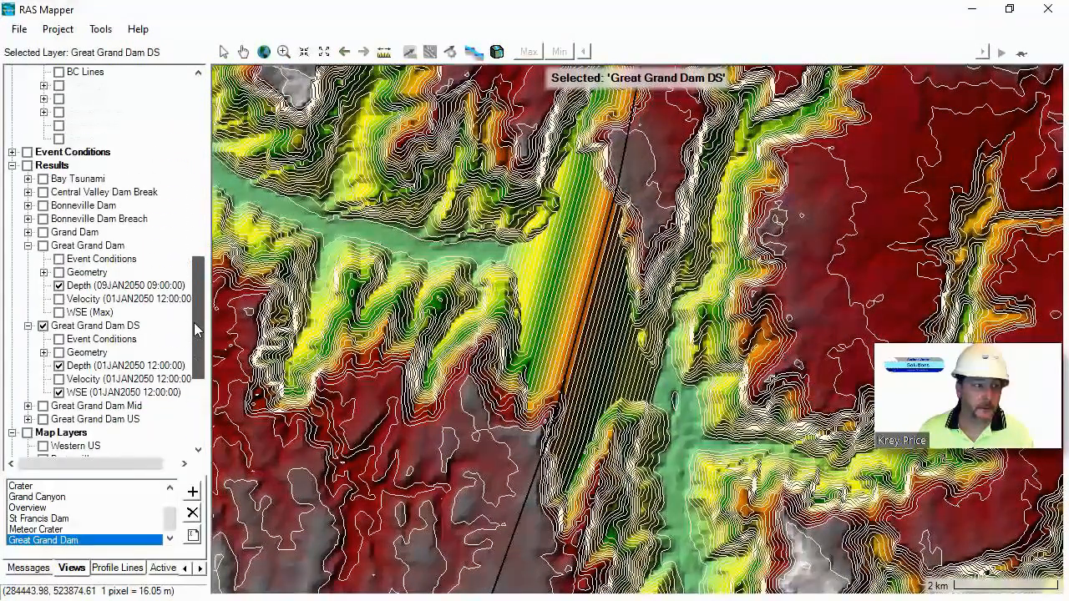
click(27, 165)
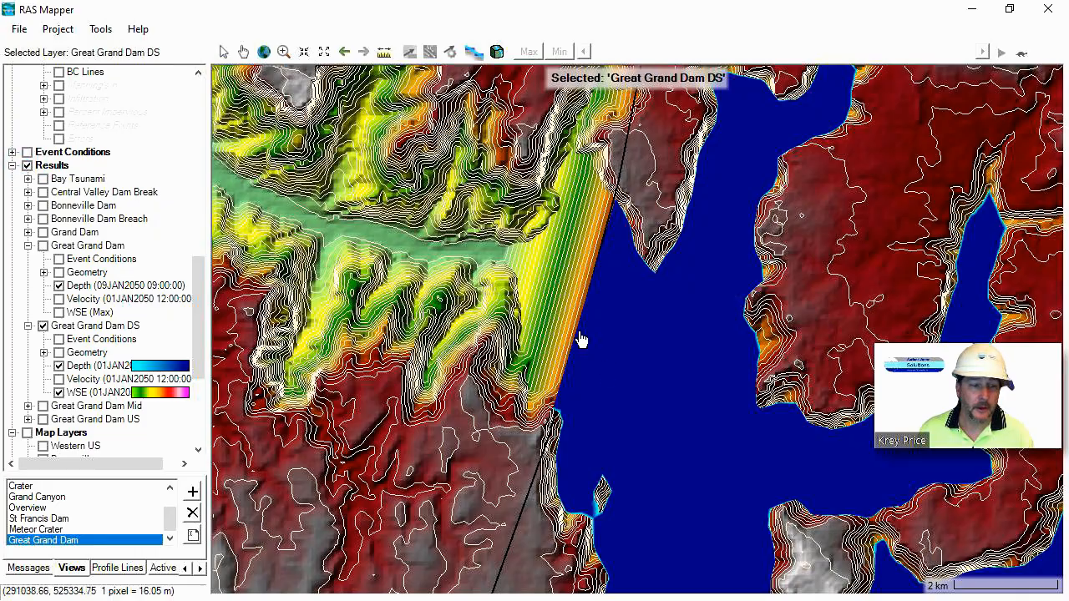
scroll(599, 371, down, 3)
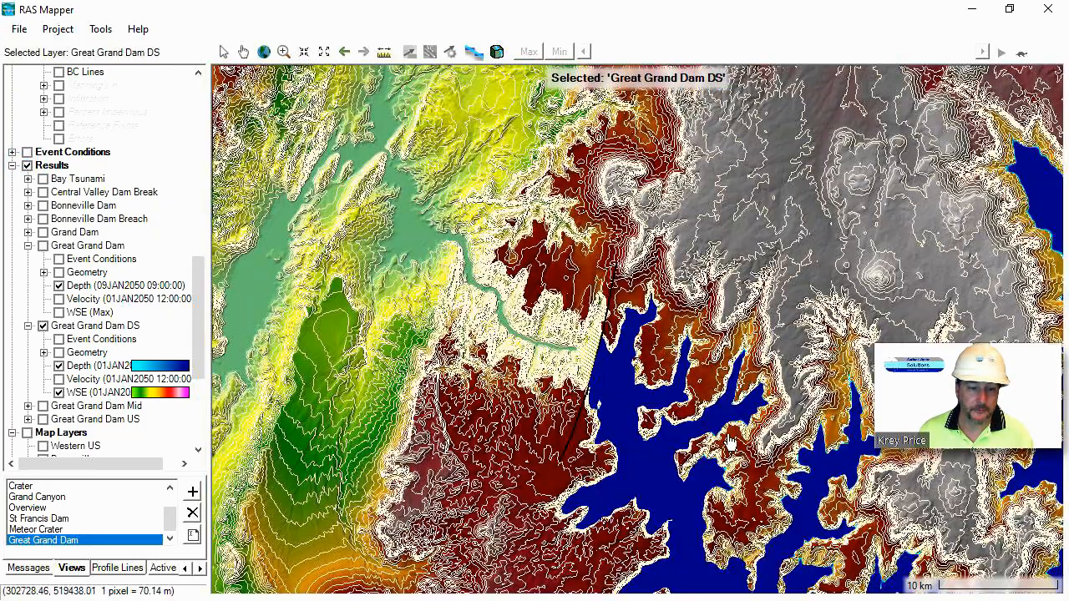
drag(729, 442, 537, 292)
drag(200, 354, 203, 417)
scroll(495, 342, down, 3)
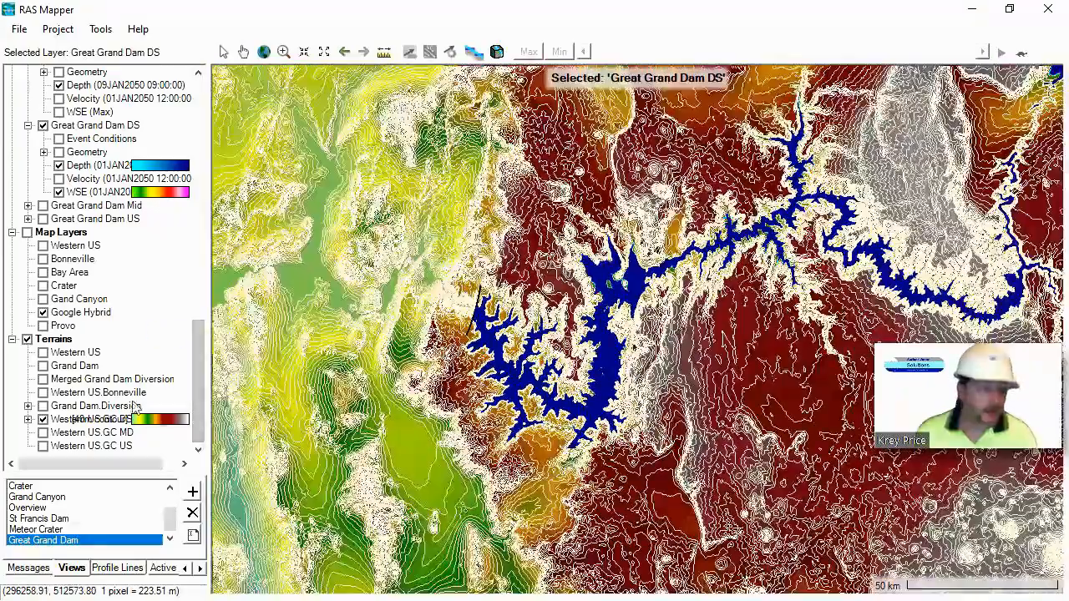
Step: Turn off contour plotting for the Western US.GC DS terrain
click(76, 420)
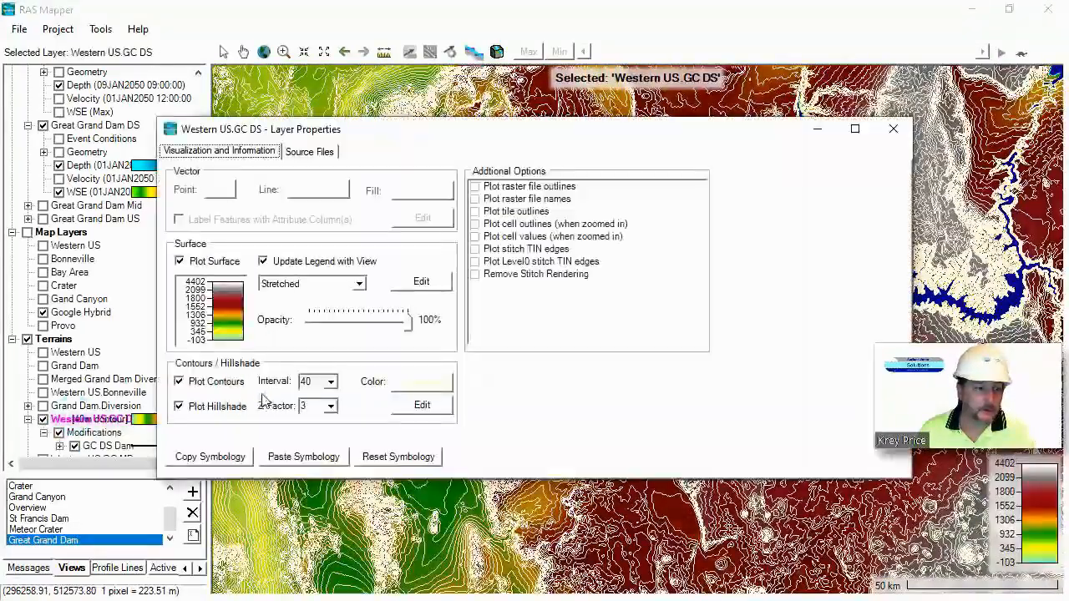
click(219, 382)
click(892, 129)
Step: Examine the extent of the Great Grand Dam DS reservoir from the dam through the canyon to its upstream reaches
drag(773, 257, 559, 372)
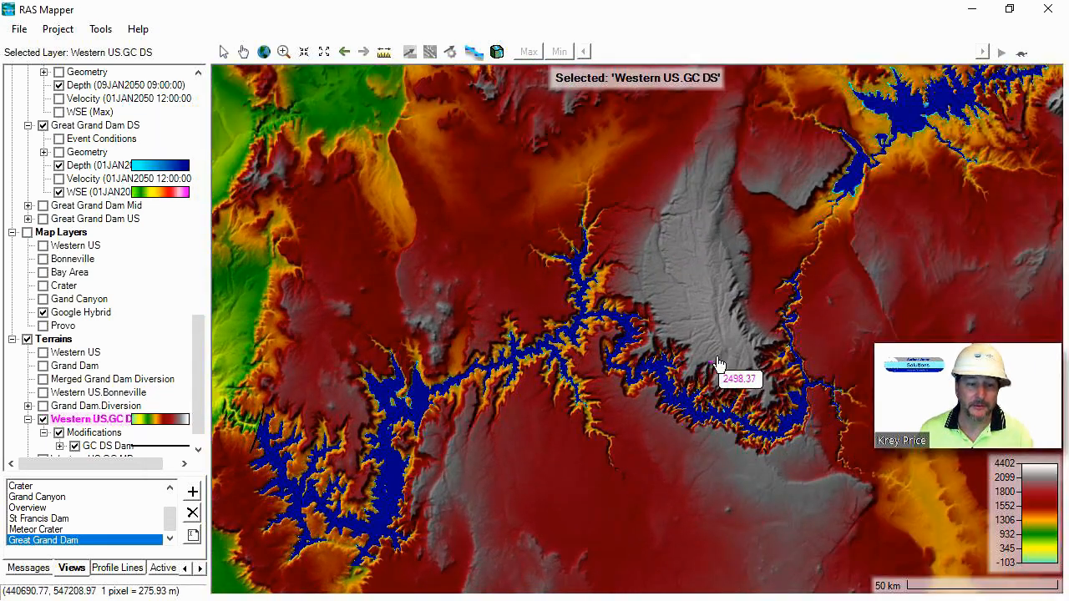
scroll(763, 292, down, 1)
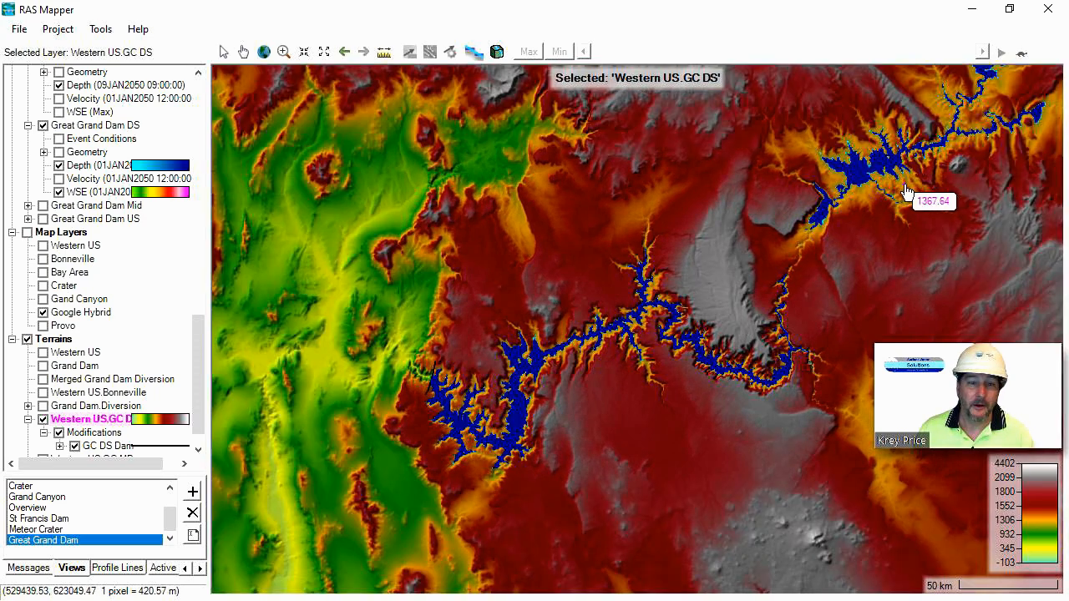
drag(900, 194, 778, 321)
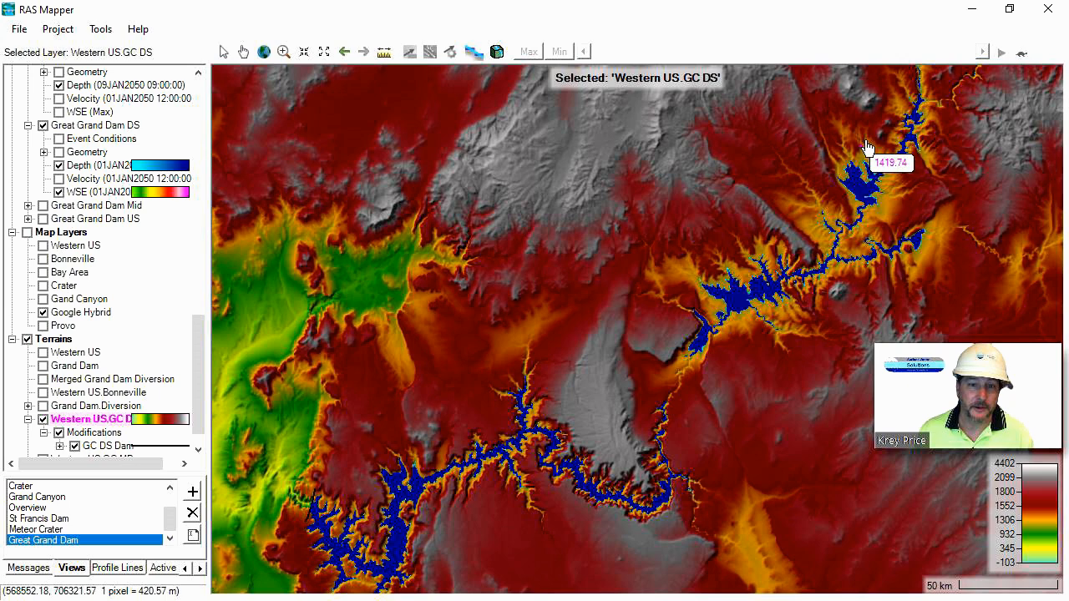
scroll(845, 203, down, 1)
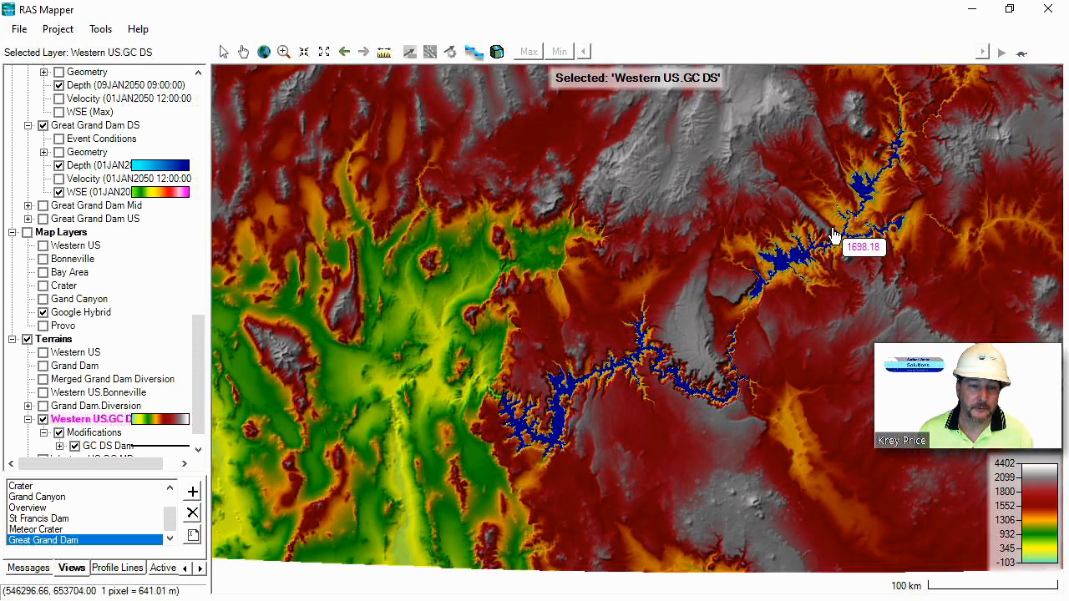
drag(851, 242, 603, 291)
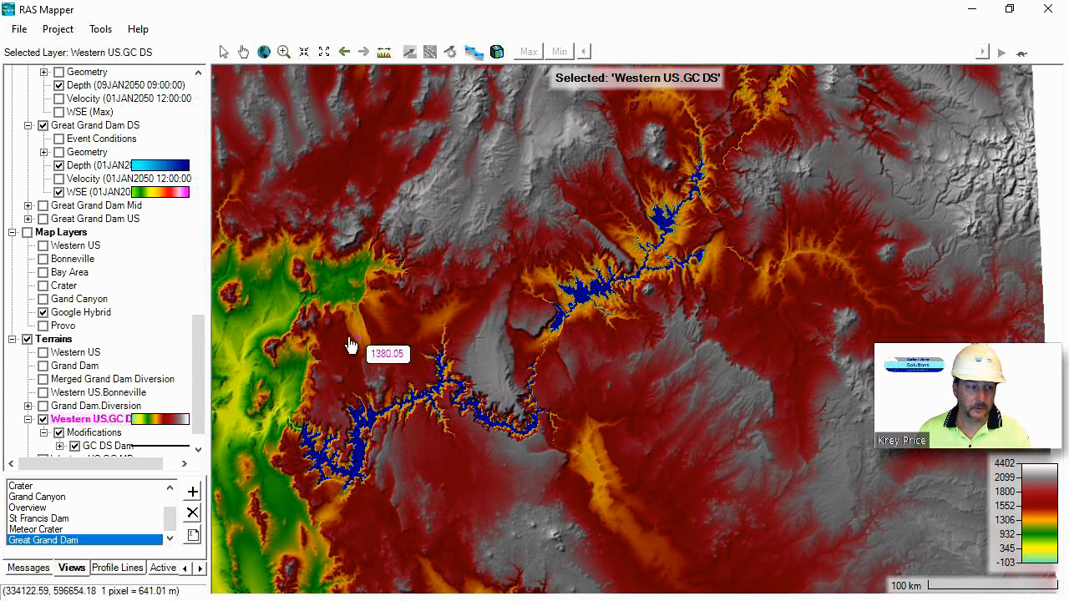
scroll(196, 384, down, 1)
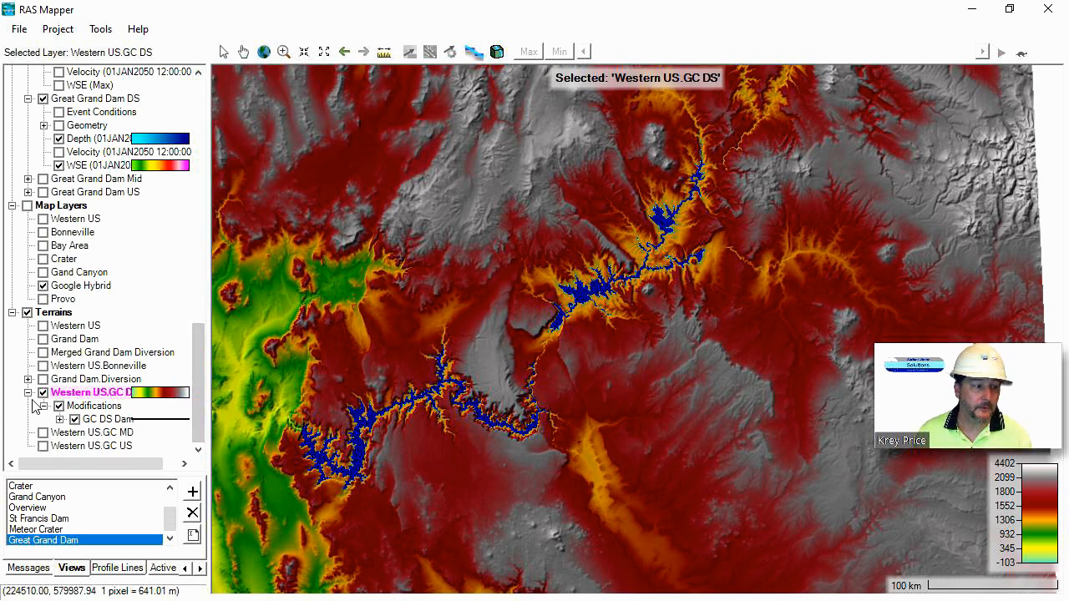
Step: Hide the Western US.GC DS terrain and display the Western US.GC MD terrain instead
click(27, 393)
click(43, 419)
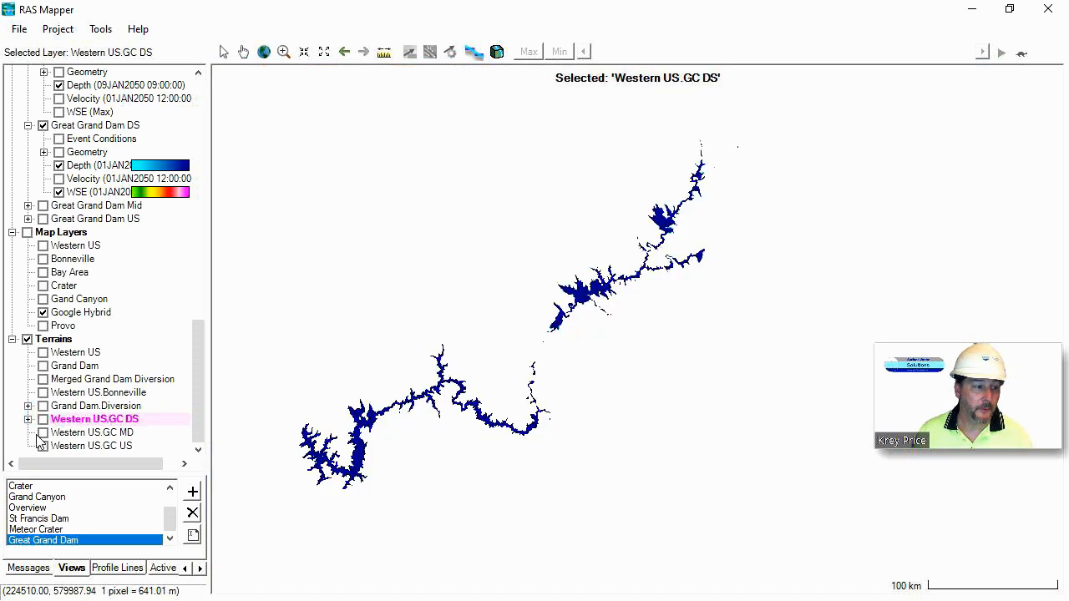
click(42, 433)
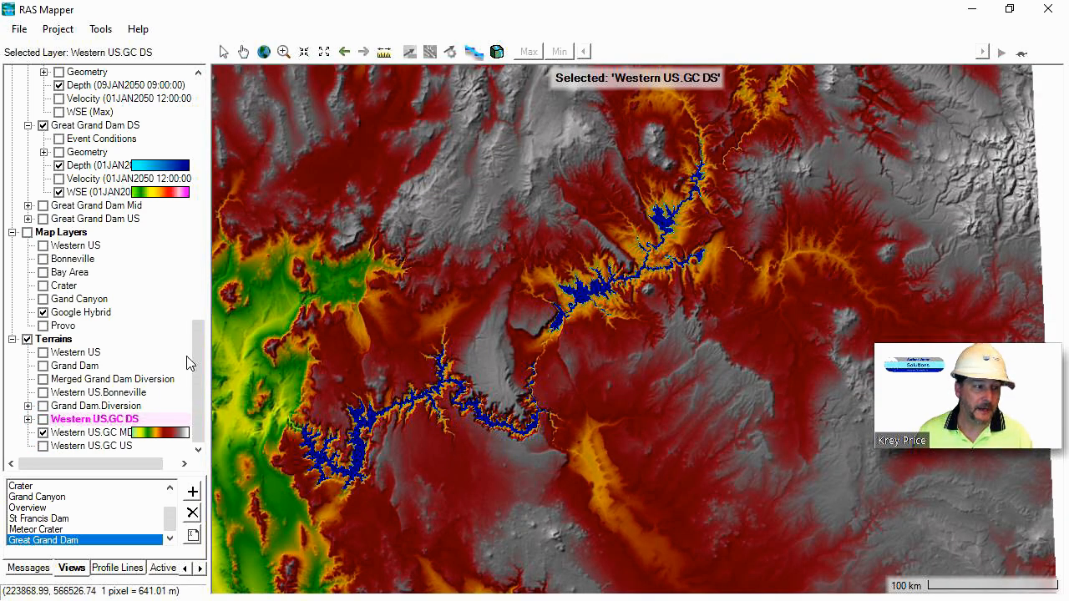
Step: Turn off the Results group and collapse it in the layer tree
scroll(201, 357, up, 7)
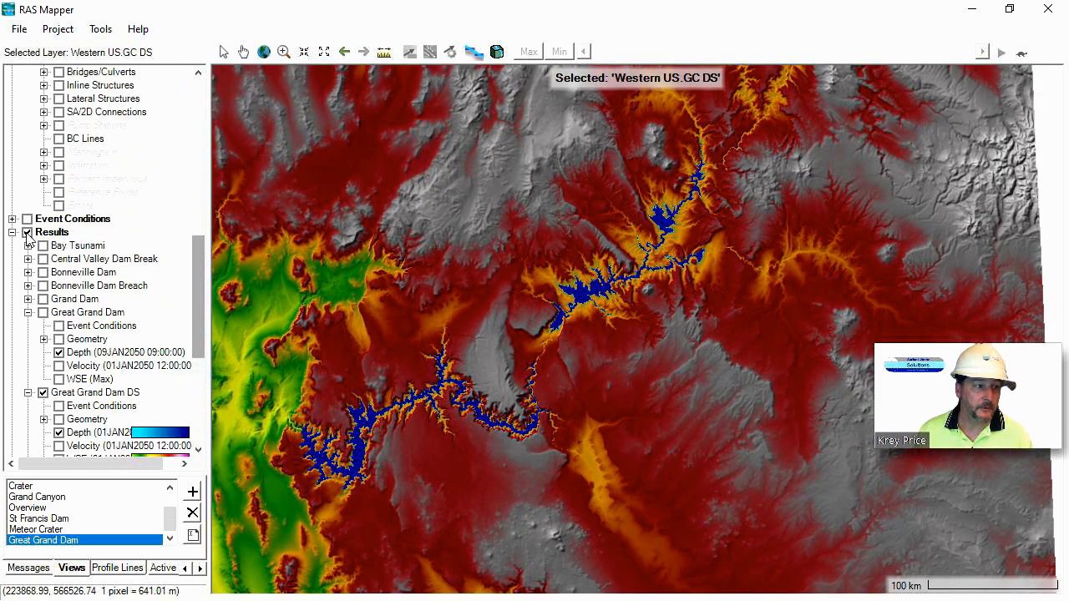
click(27, 232)
click(11, 232)
scroll(198, 345, down, 1)
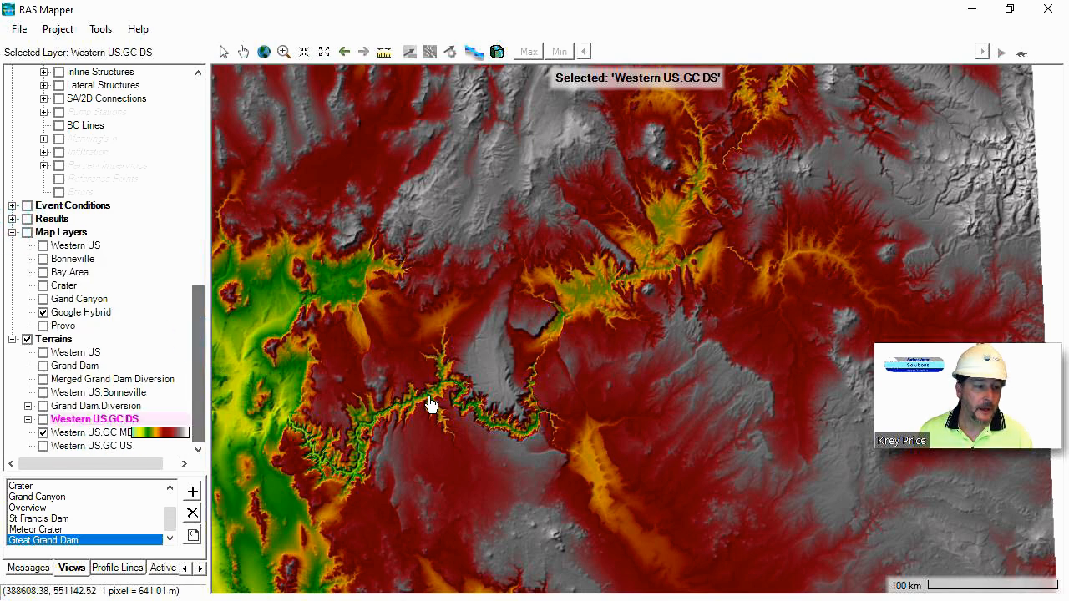
Step: Add a channel line modification layer named GC MD Dam to the Western US.GC MD terrain
click(74, 434)
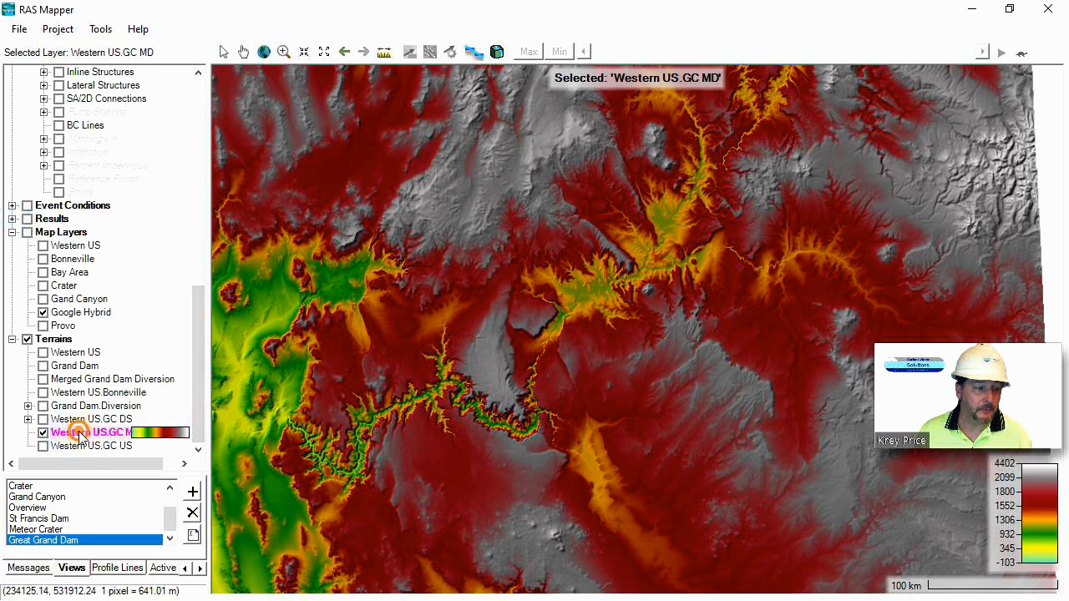
right_click(80, 434)
mouse_move(216, 449)
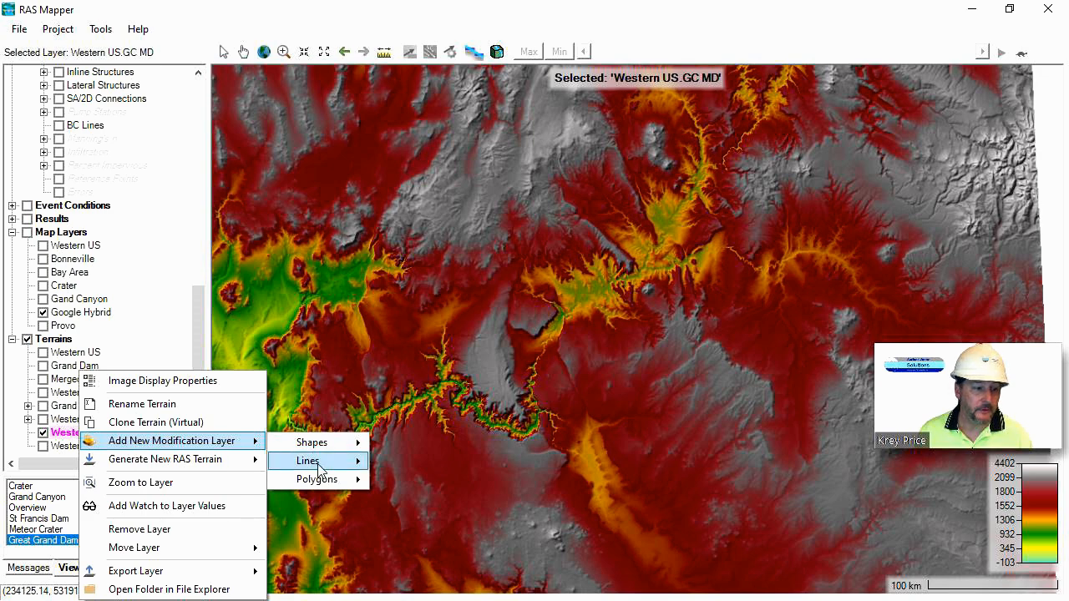
mouse_move(319, 470)
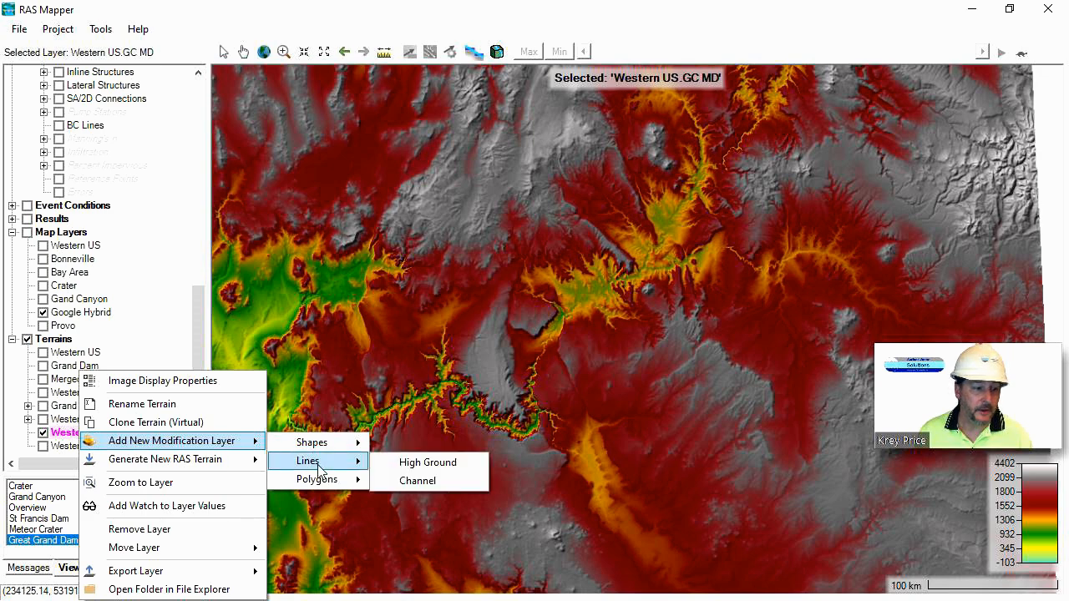
click(423, 481)
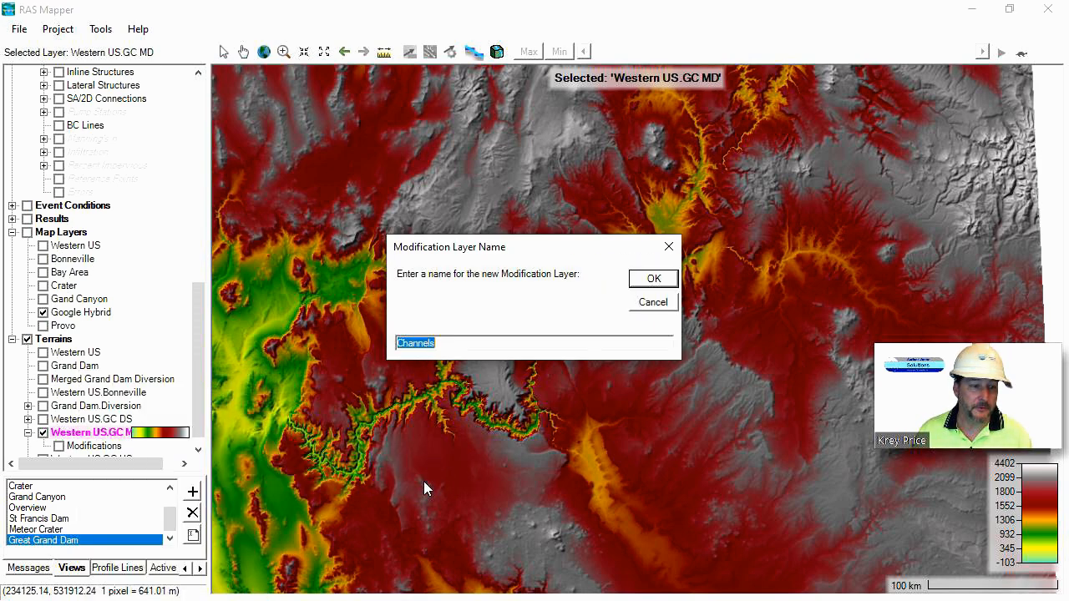
click(444, 343)
drag(459, 345, 349, 340)
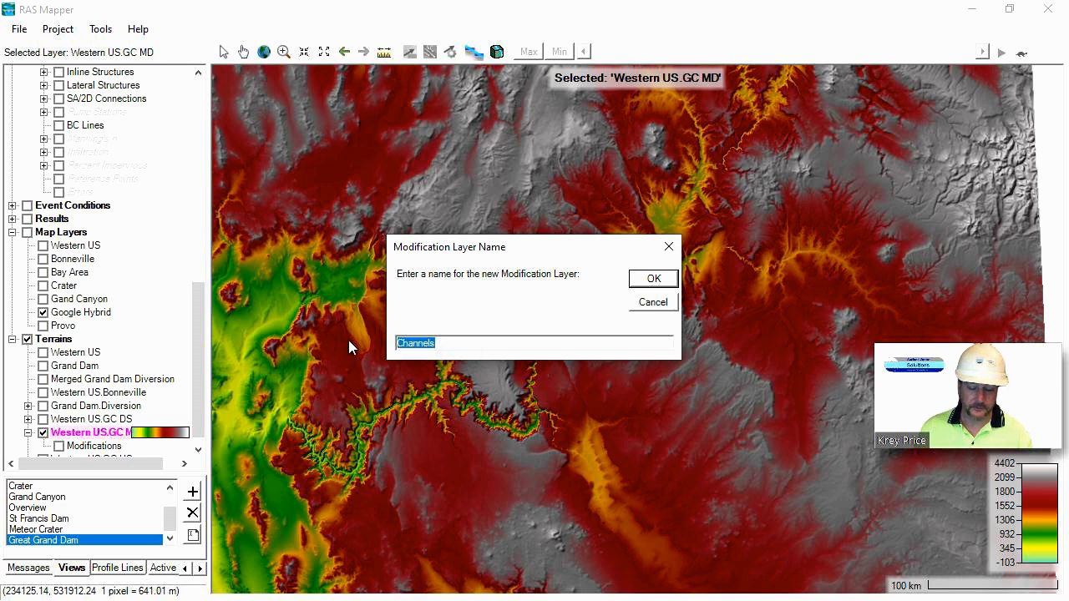
text(GC MD)
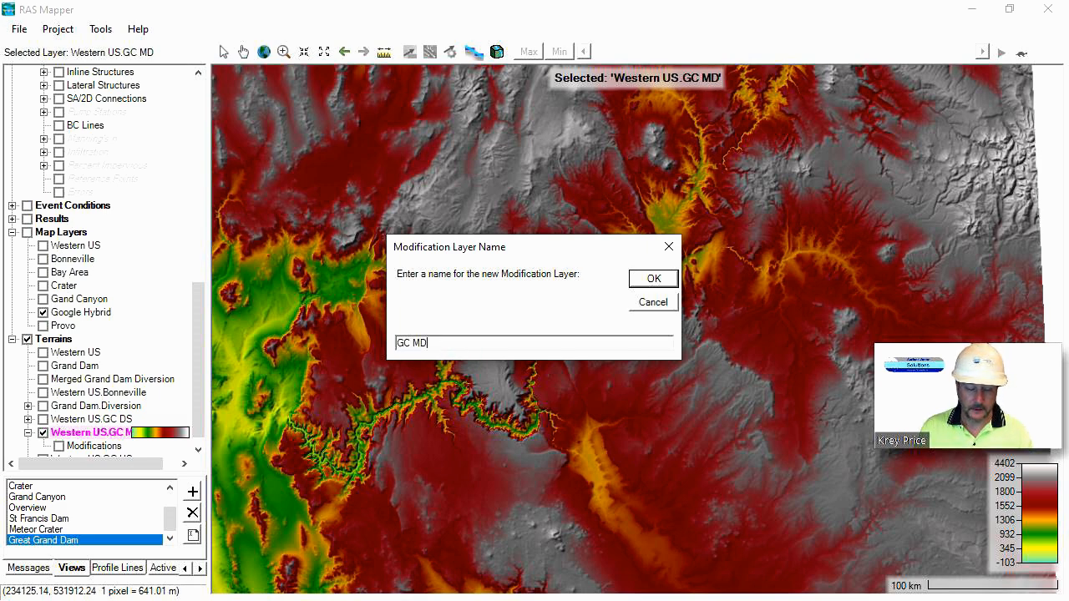
key(Return)
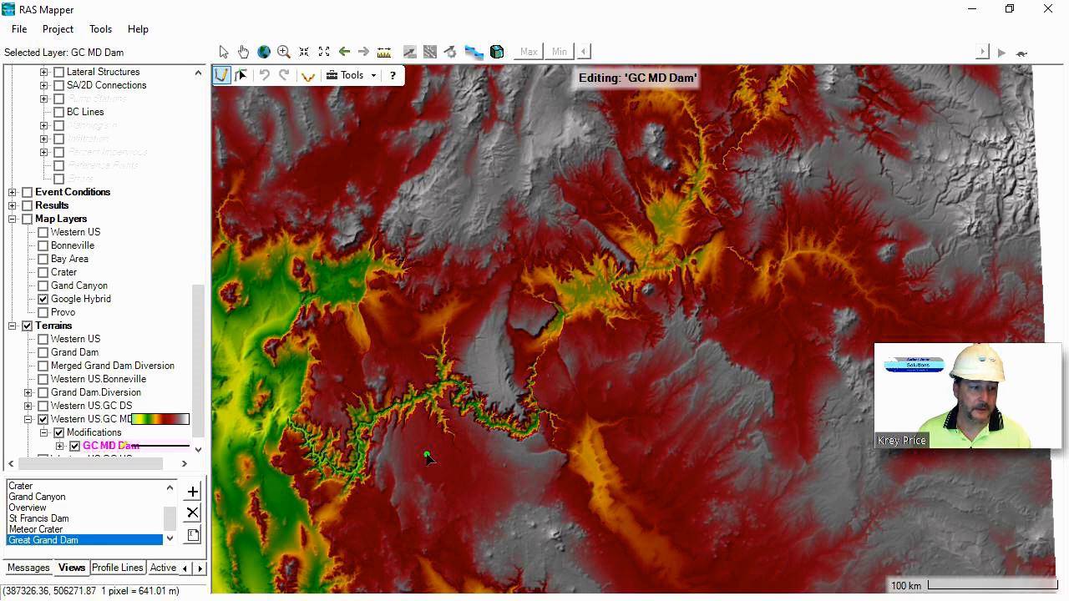
Step: Draw a GC MD Dam modification line about 21.5 km long, south to north across the canyon between the high plateaus
scroll(426, 454, up, 1)
mouse_move(199, 390)
mouse_down()
mouse_move(193, 426)
mouse_move(198, 409)
mouse_up()
click(59, 433)
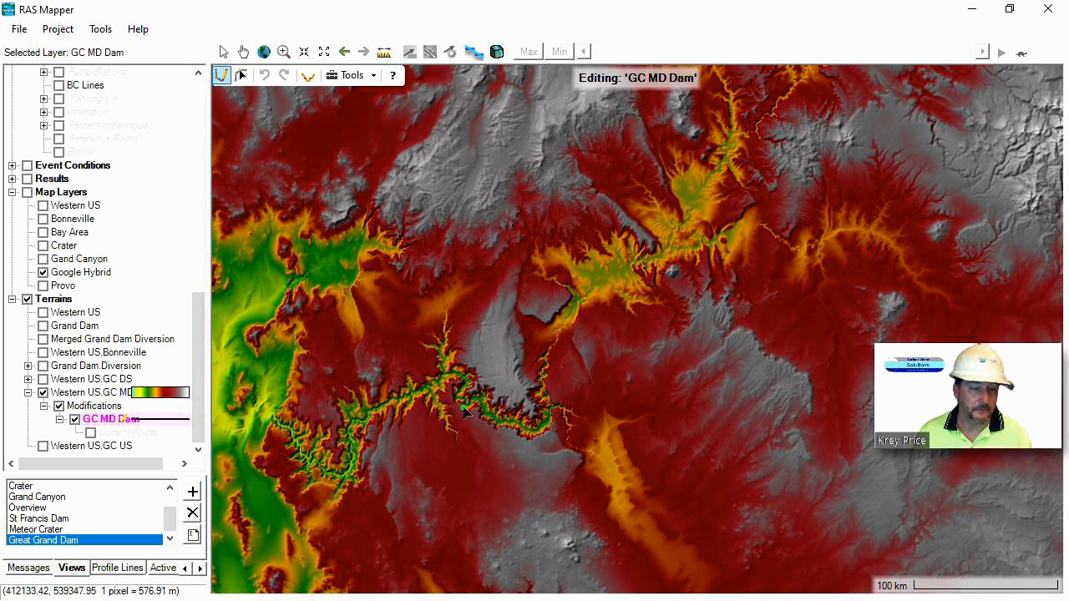
scroll(424, 404, up, 2)
scroll(424, 404, up, 3)
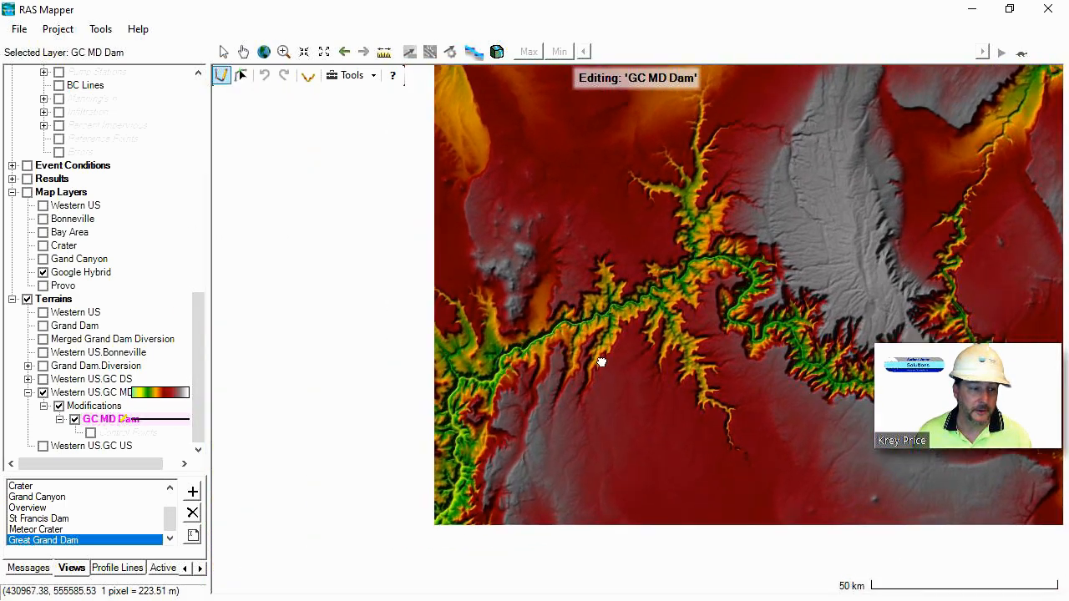
scroll(517, 361, up, 3)
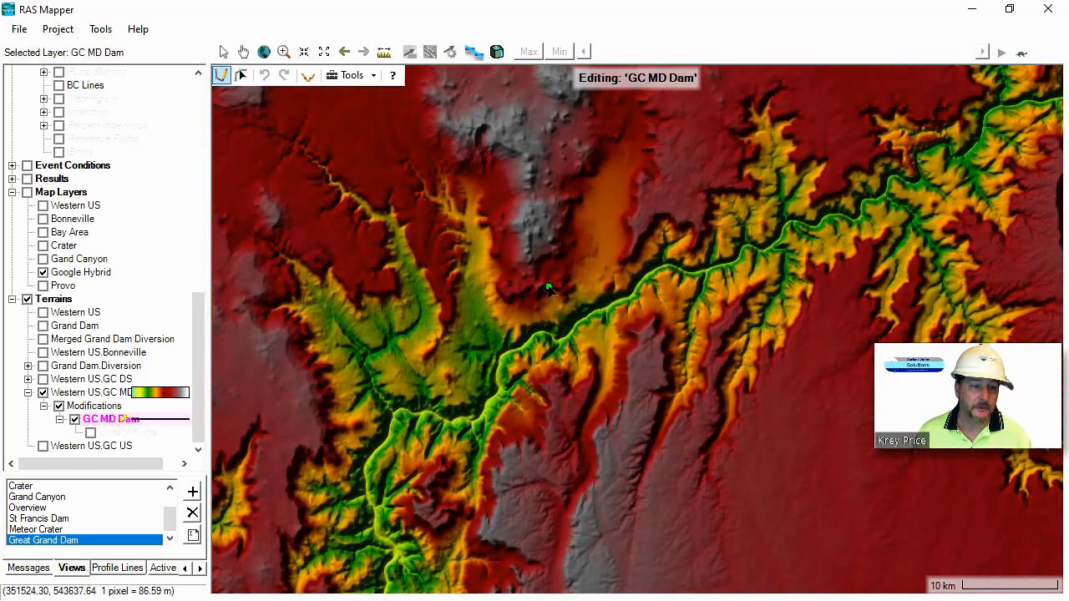
click(558, 429)
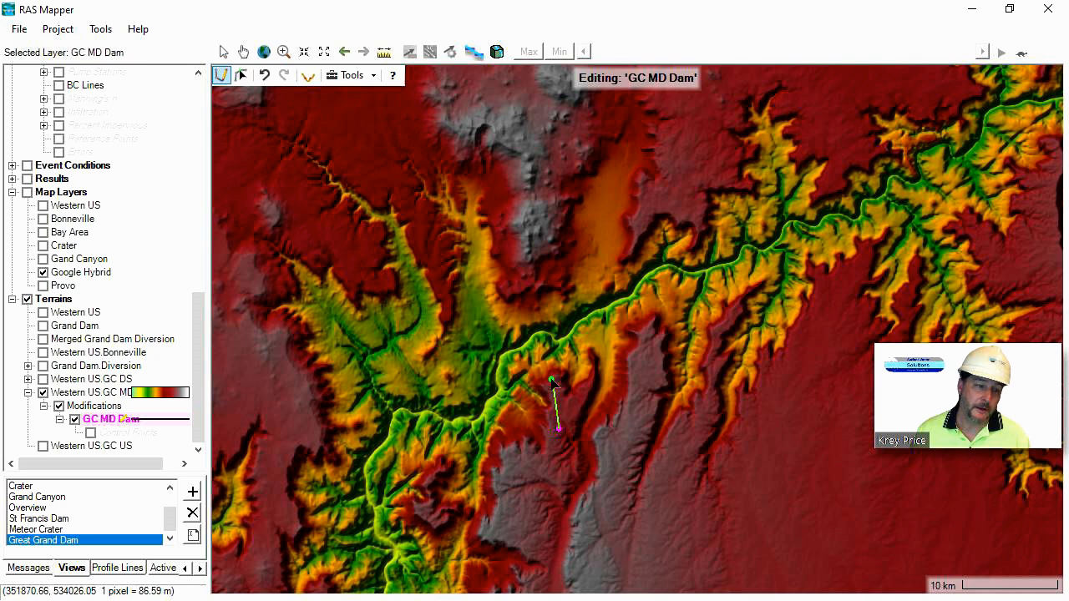
click(555, 378)
click(544, 297)
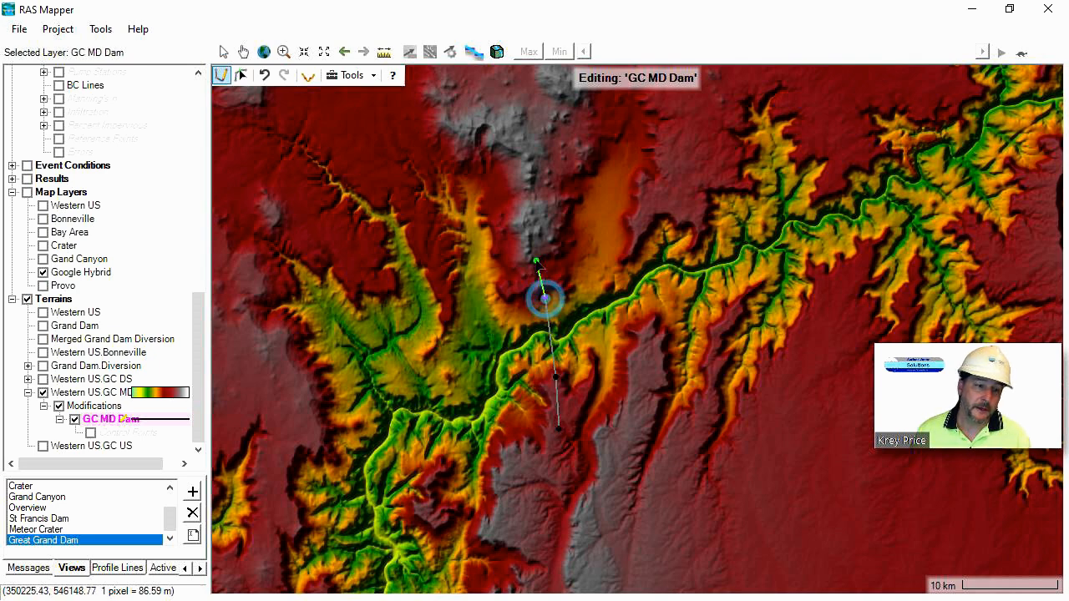
double_click(531, 242)
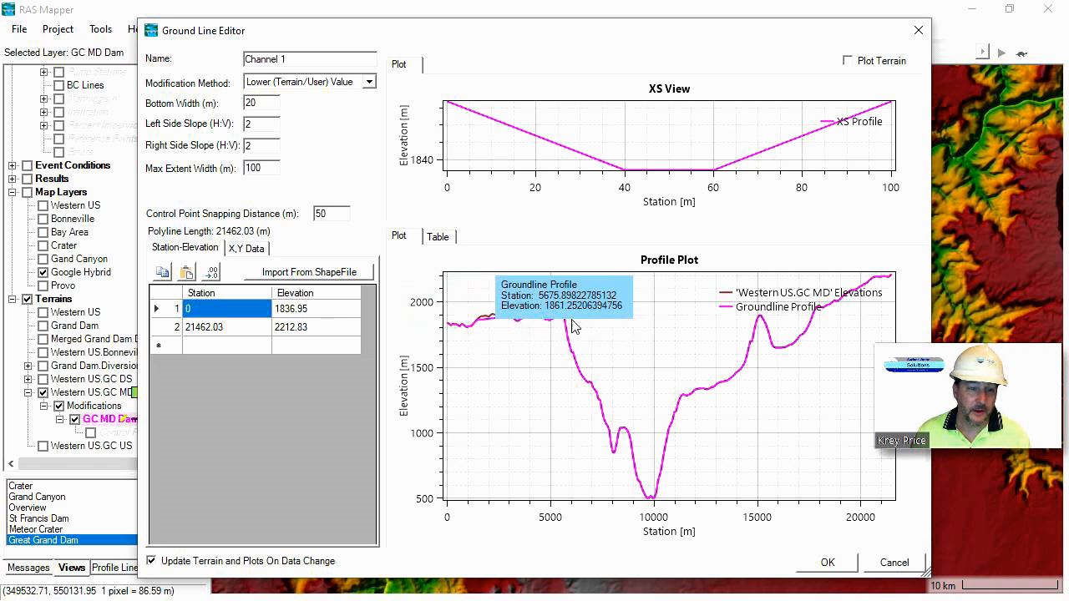
Step: Set the ground line's elevation at its end station to 1800 m
click(302, 311)
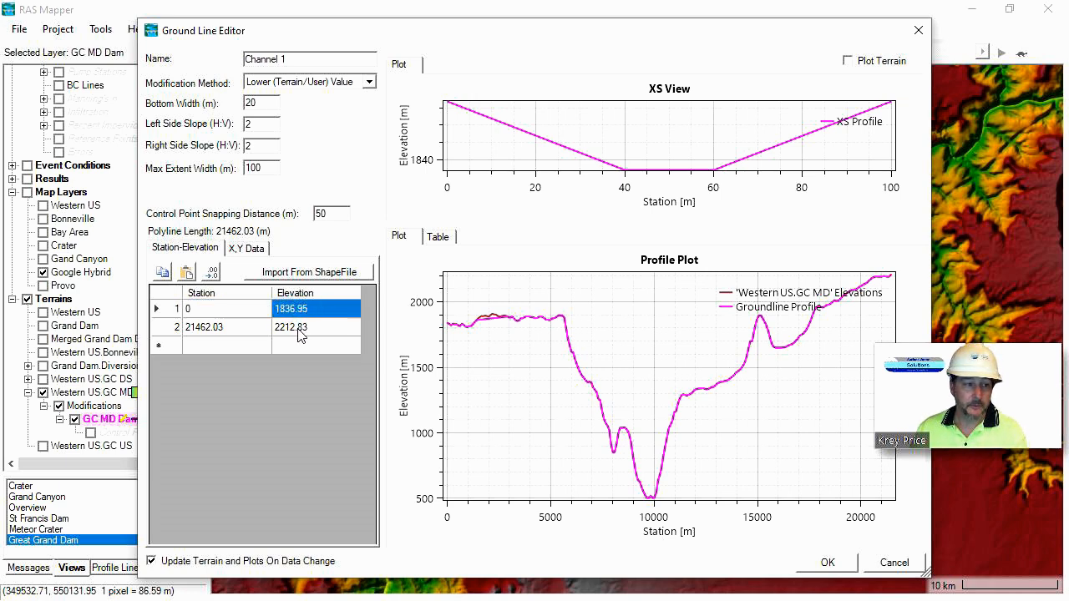
click(298, 328)
text(1800)
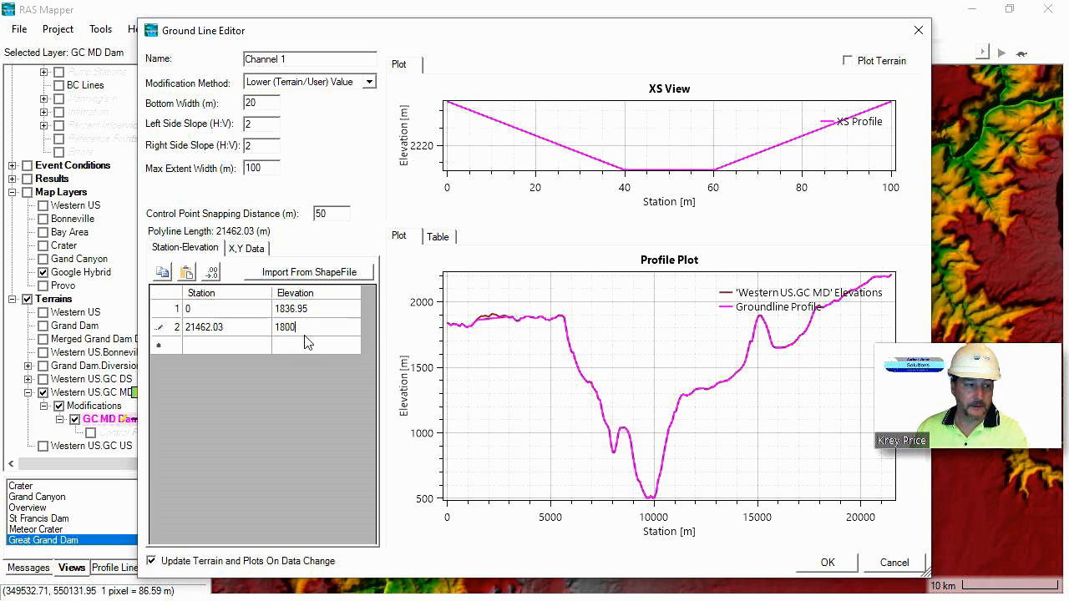
drag(320, 327, 315, 311)
mouse_move(571, 353)
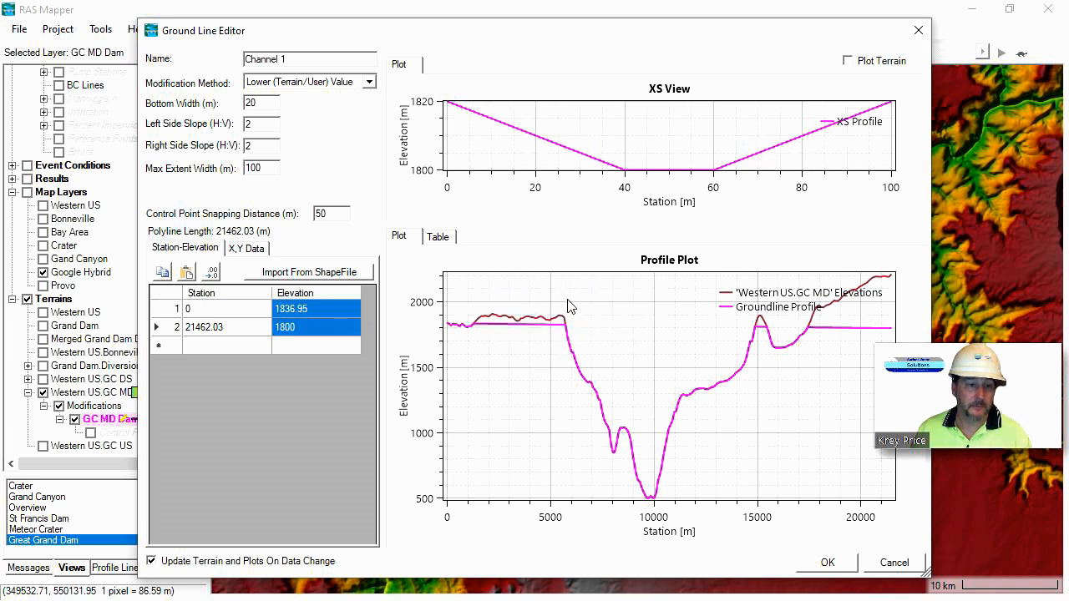
Step: Change the modification method to Higher (Terrain/User) Value and set the left and right side slopes to 0.1
click(370, 82)
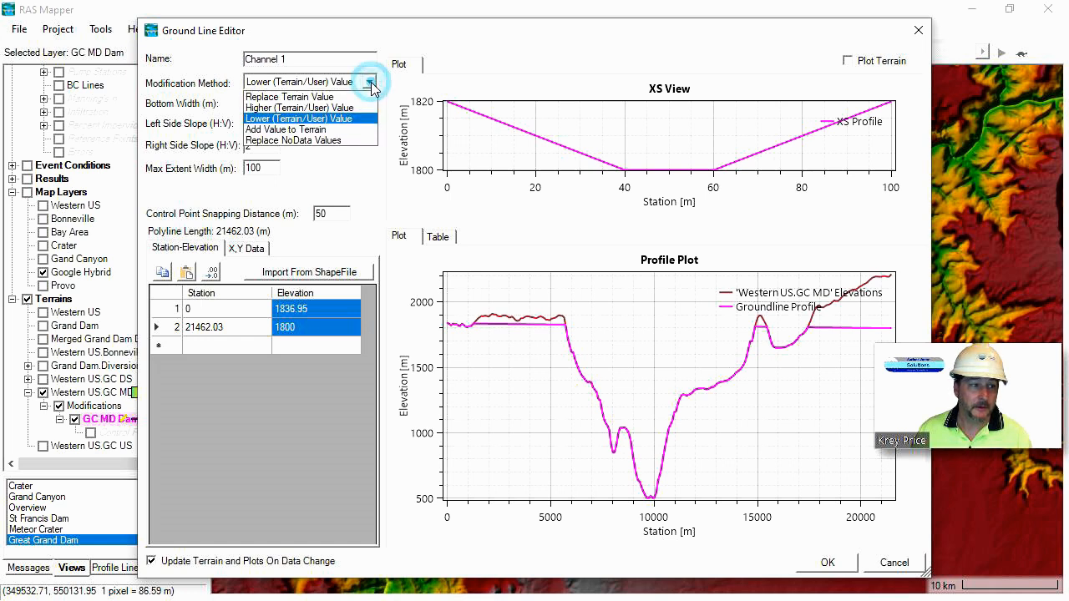
click(320, 108)
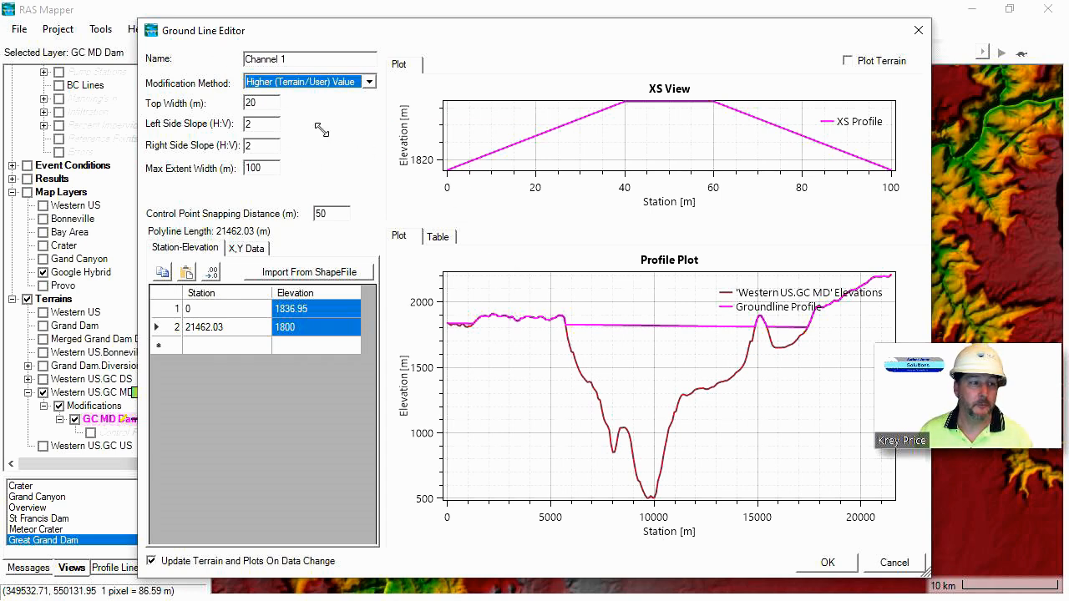
click(249, 124)
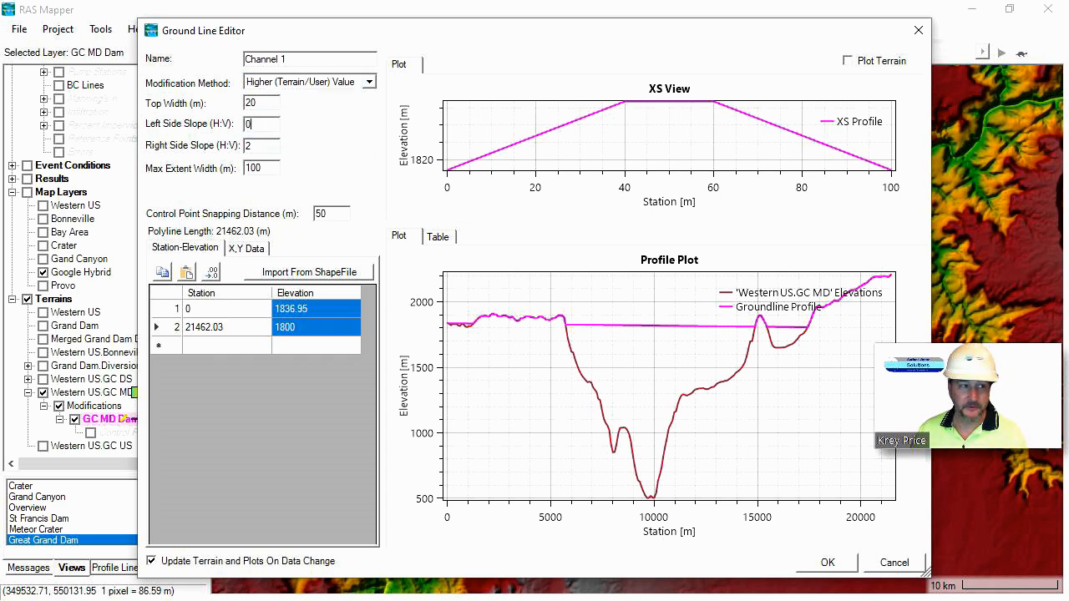
click(255, 144)
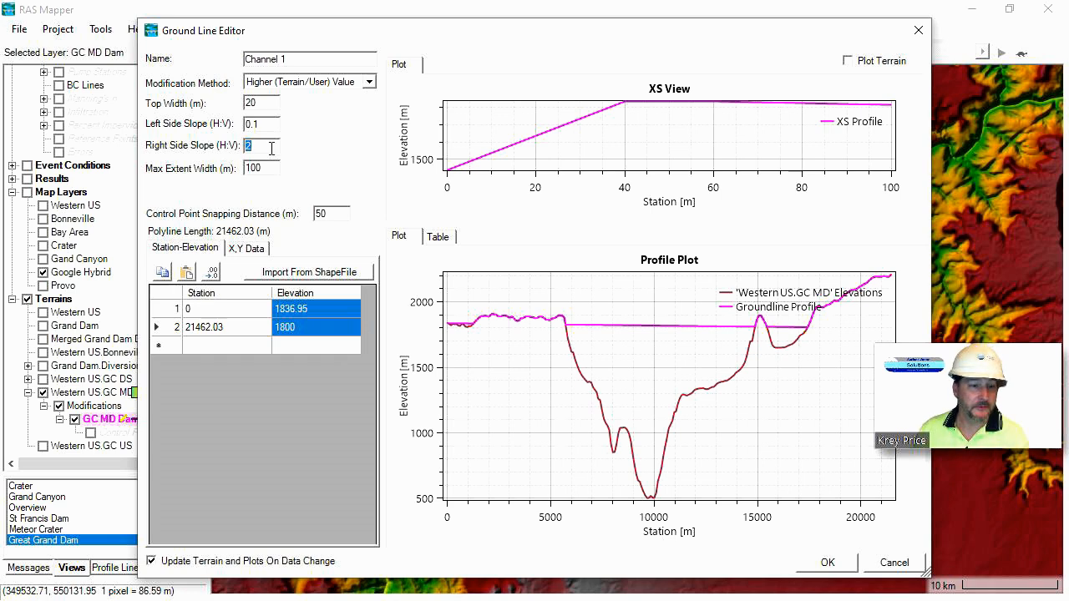
click(247, 327)
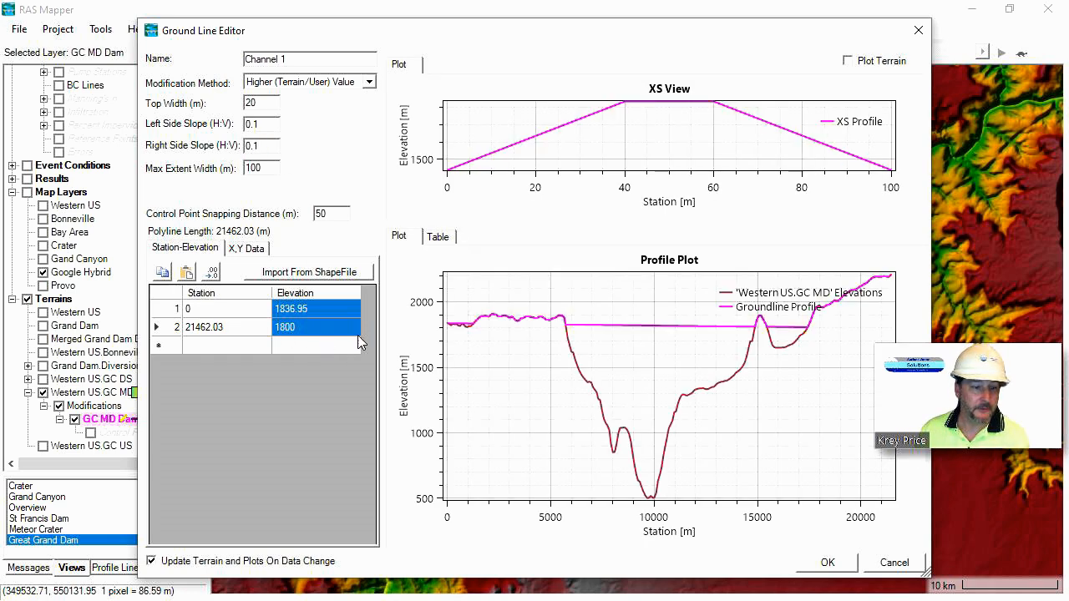
Step: Add a third ground line point at station 21462.03 with an elevation of 1800 m
click(222, 327)
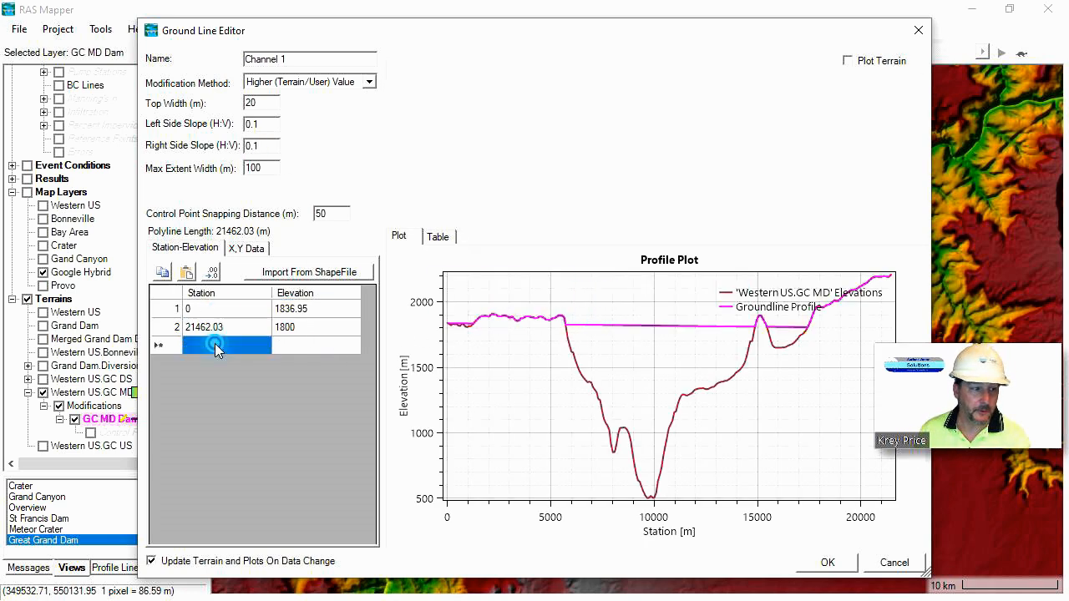
text(21462.)
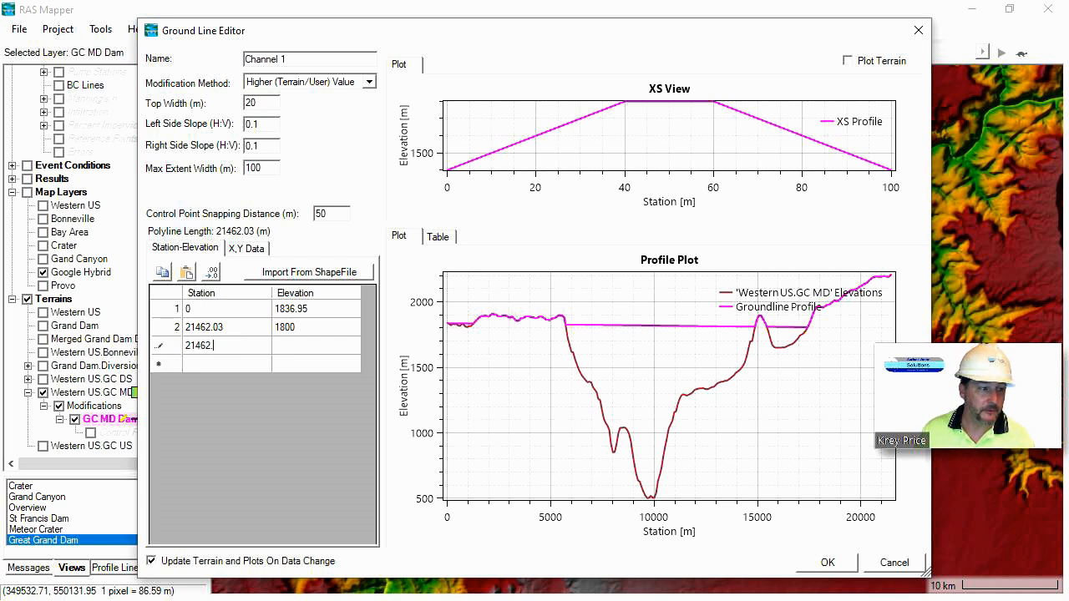
text(03)
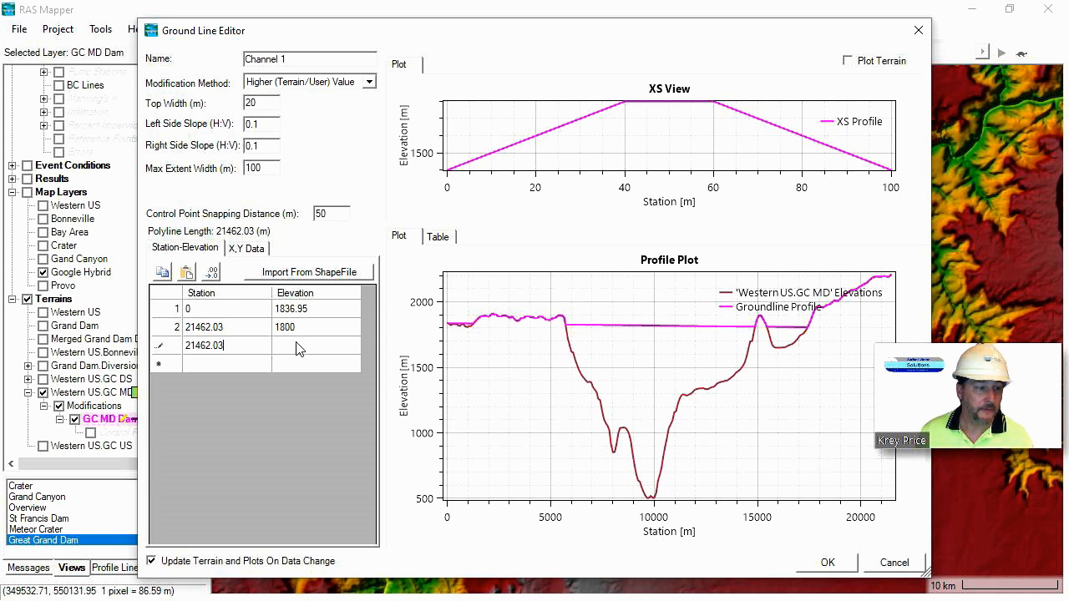
click(298, 350)
text(1)
click(234, 327)
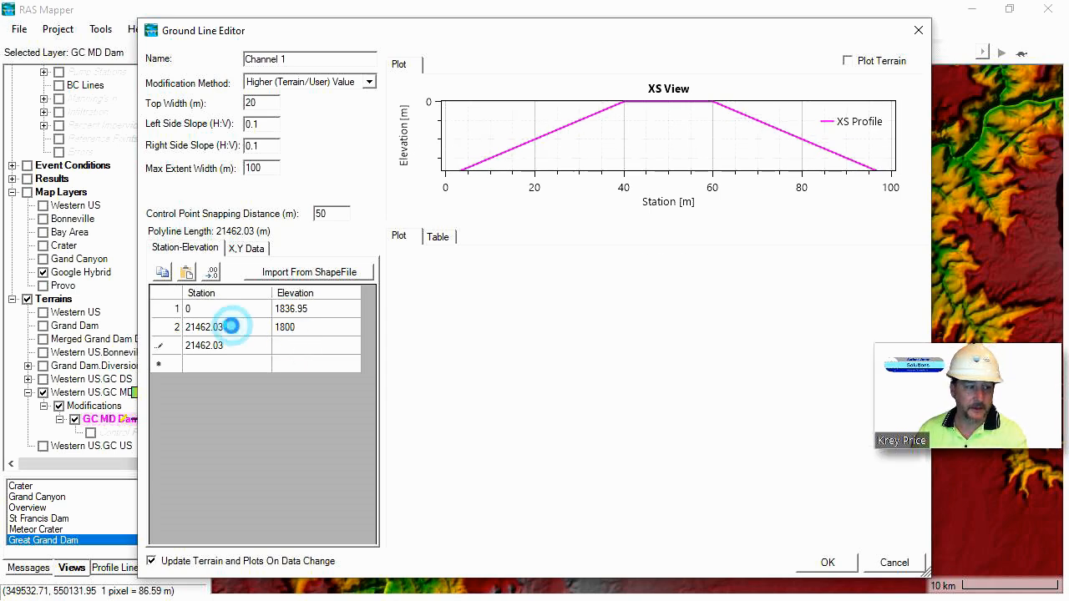
Step: Set the second ground line point's station to 10000
click(238, 327)
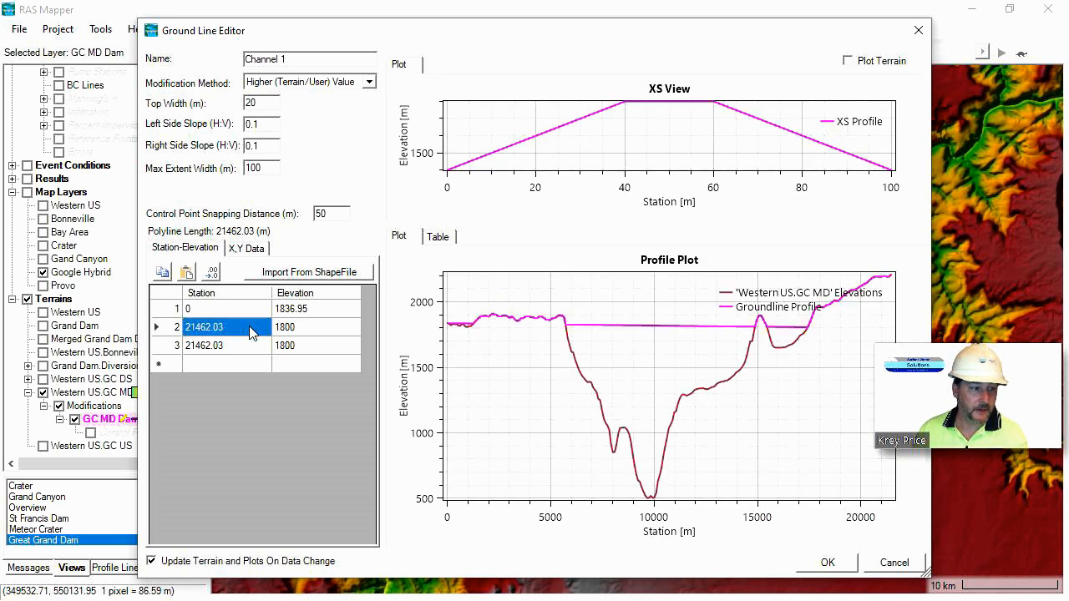
text(10000)
click(298, 327)
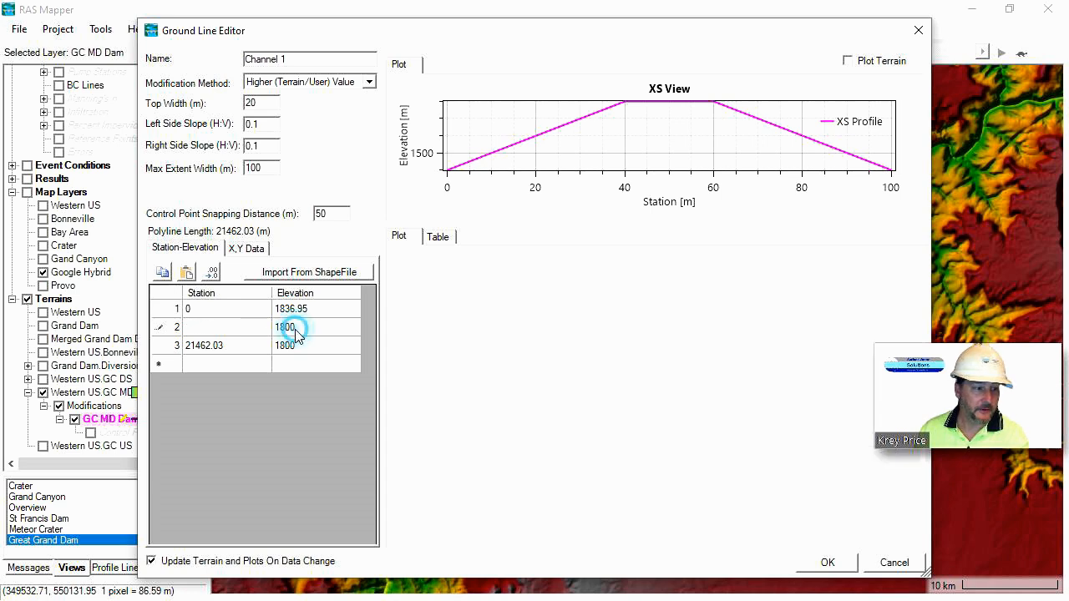
Step: Try an elevation of 1900 m for the ground line point at station 10000
mouse_move(573, 338)
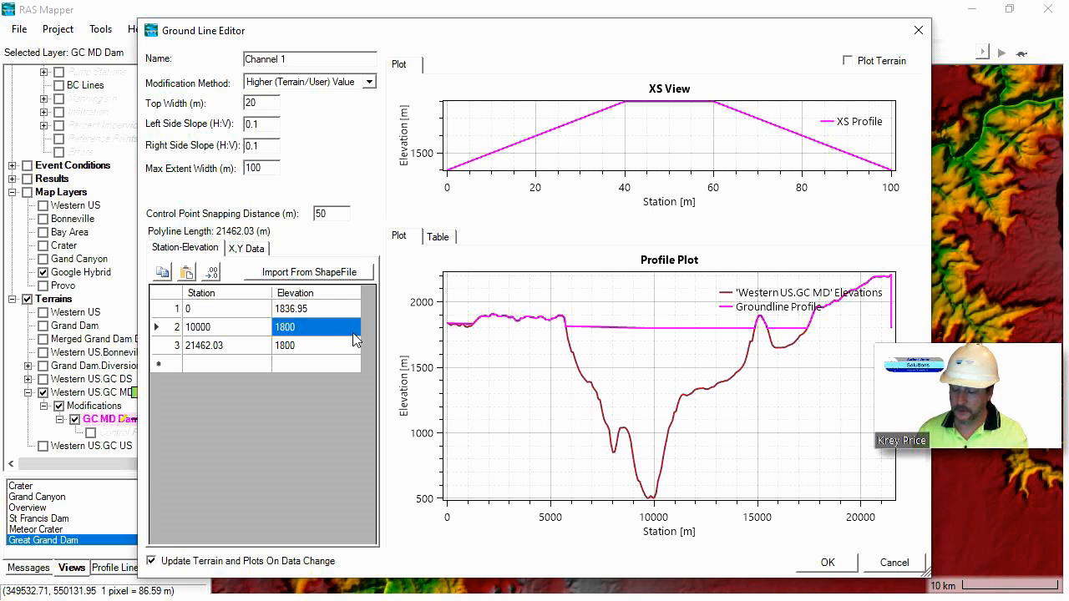
text(19)
click(323, 307)
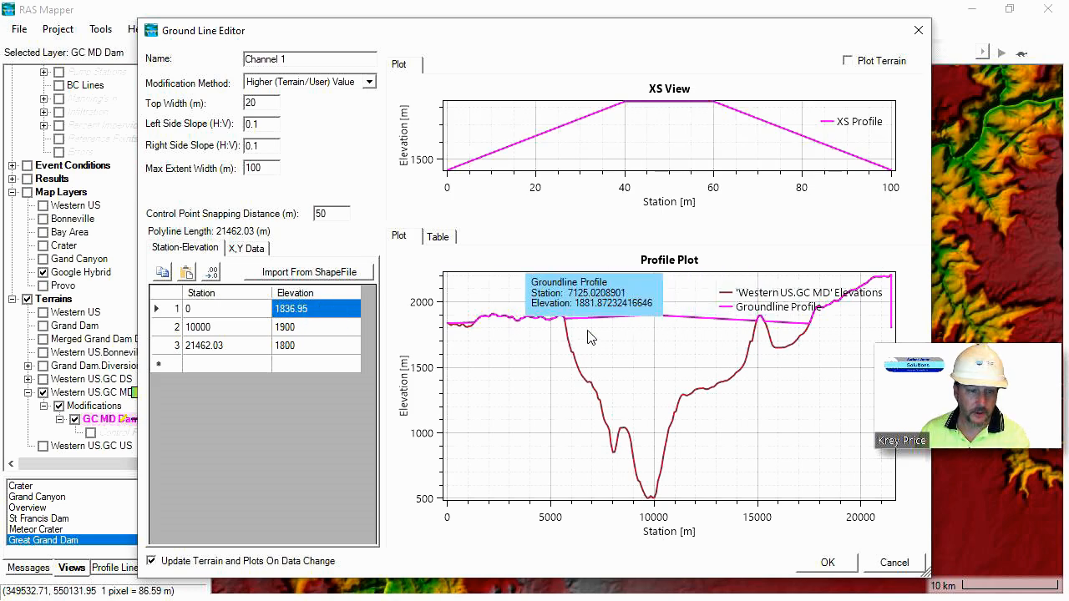
Step: Set the elevation of the ground line point at station 10000 to 2000 m
click(325, 336)
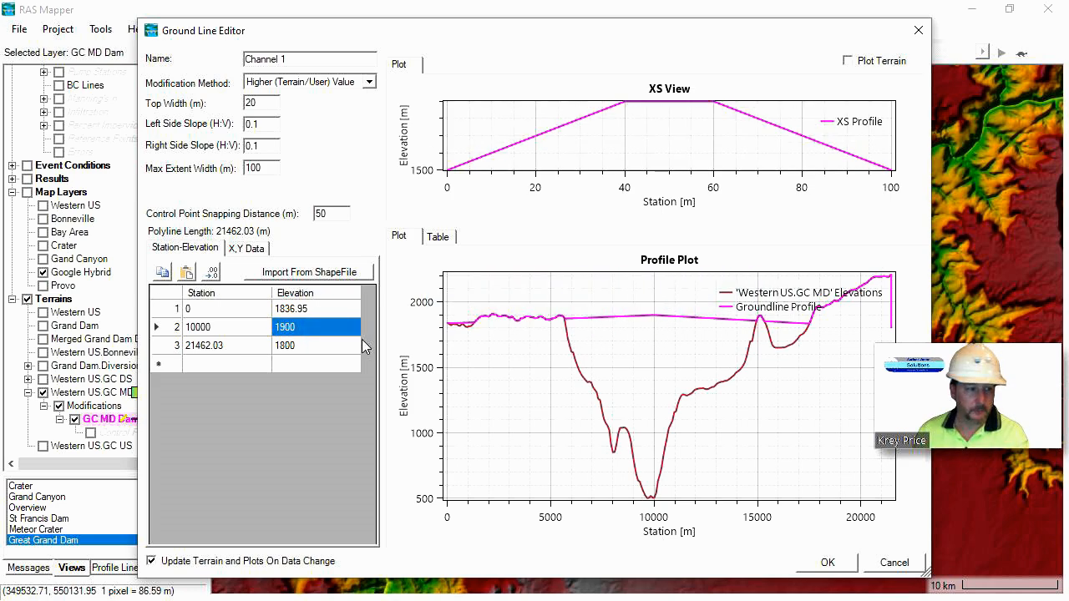
text(2000)
click(320, 347)
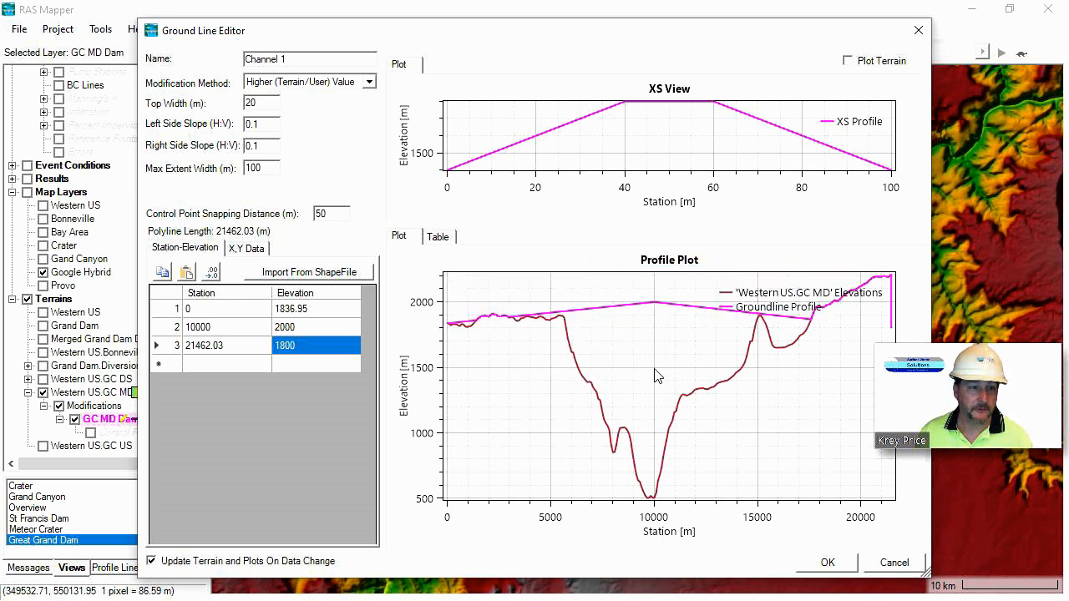
Step: Set the ground line's maximum extent width to 2000 m and accept the dam definition
double_click(271, 170)
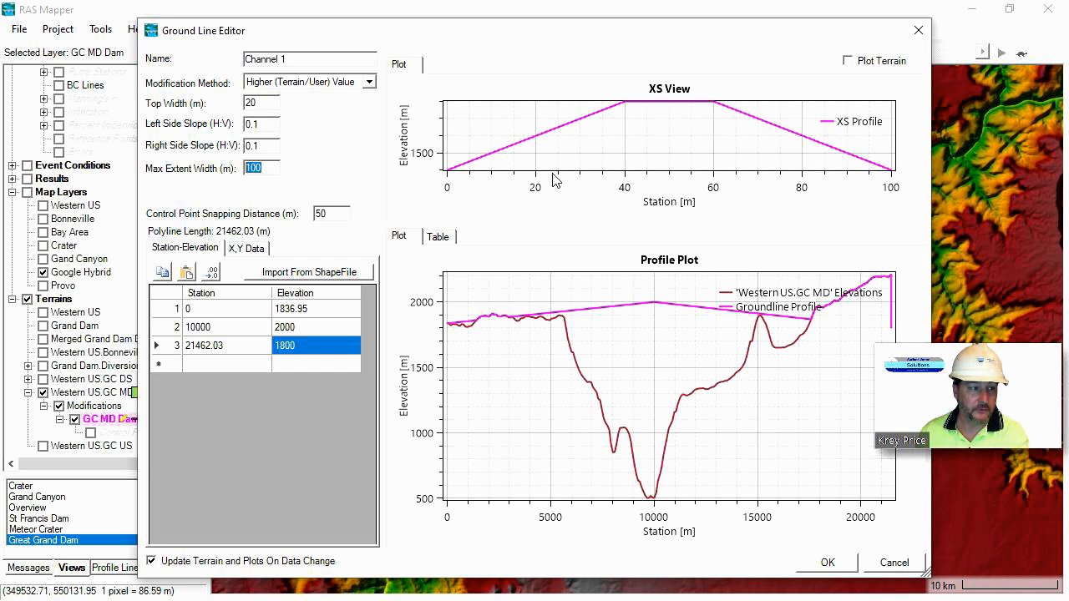
click(268, 150)
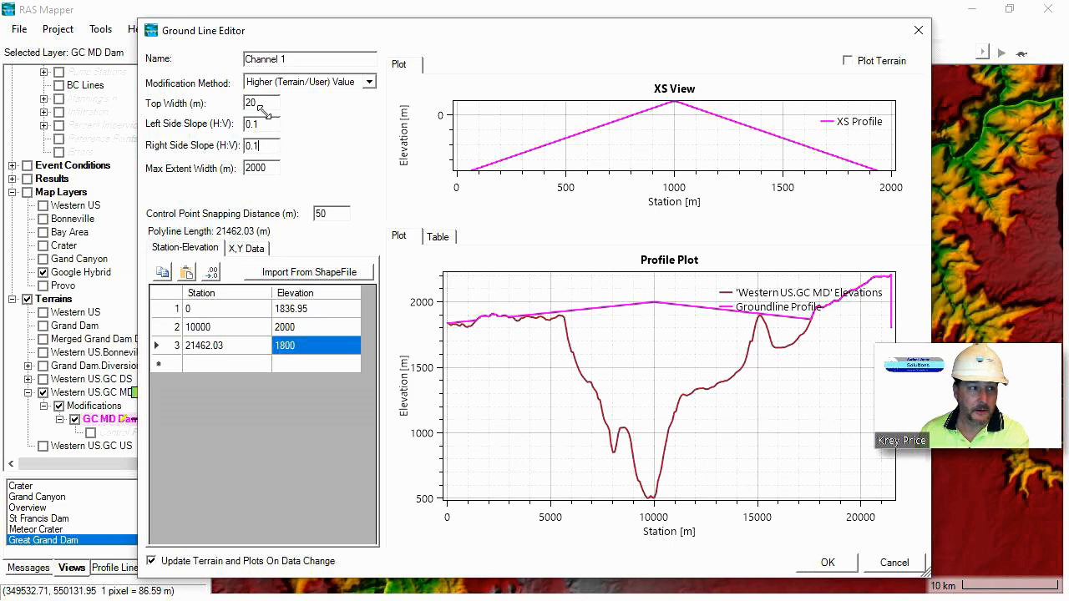
click(834, 569)
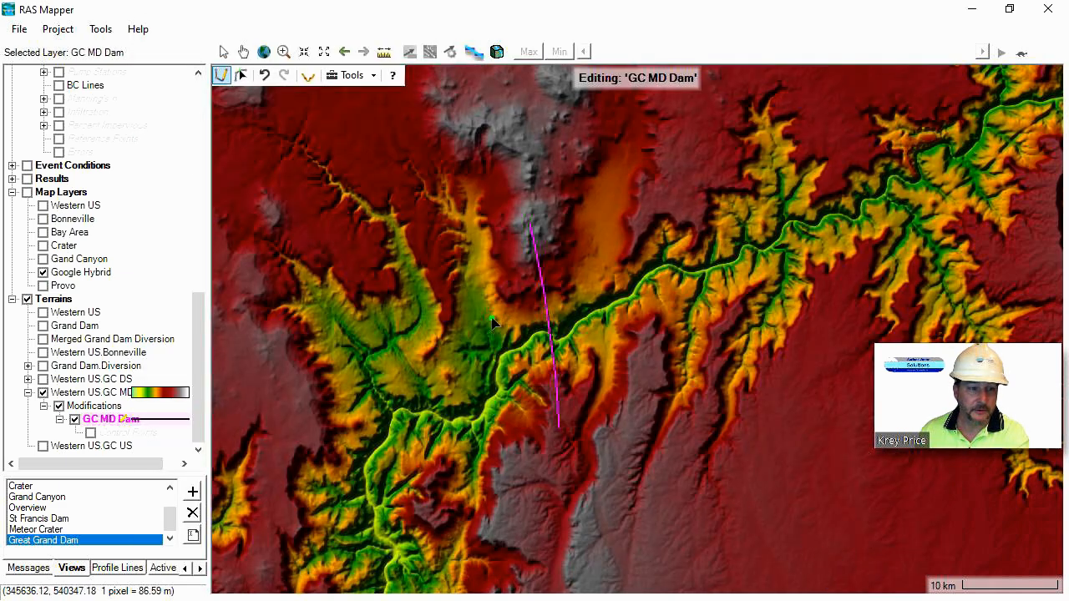
Step: Plot the terrain profile along a line about 4851 m long crossing the middle dam at the river
scroll(577, 333, up, 2)
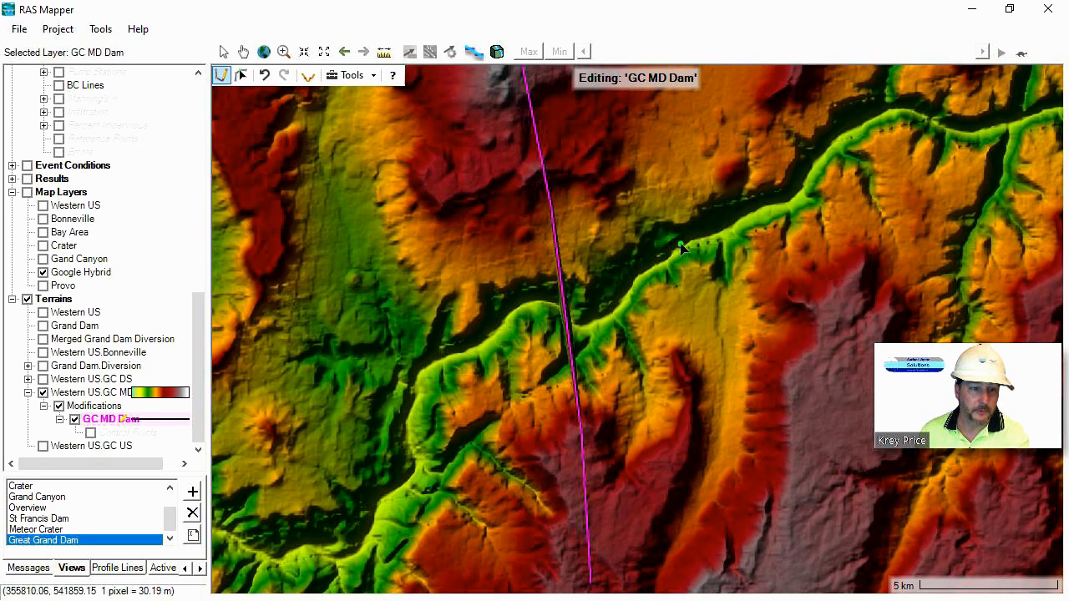
scroll(568, 334, up, 2)
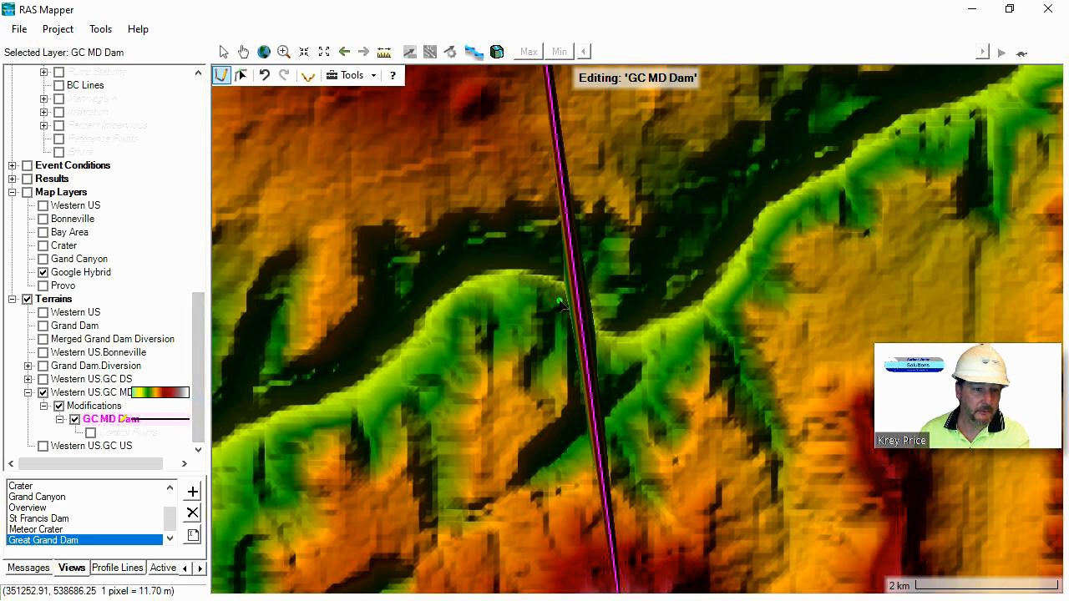
scroll(572, 302, up, 1)
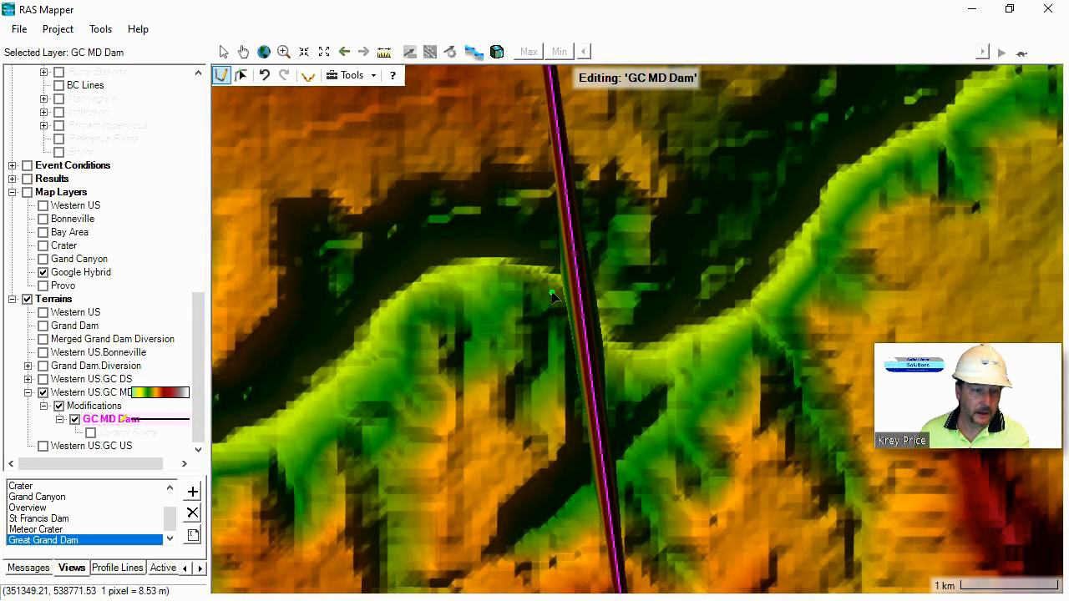
ctrl+click(390, 311)
double_click(840, 234)
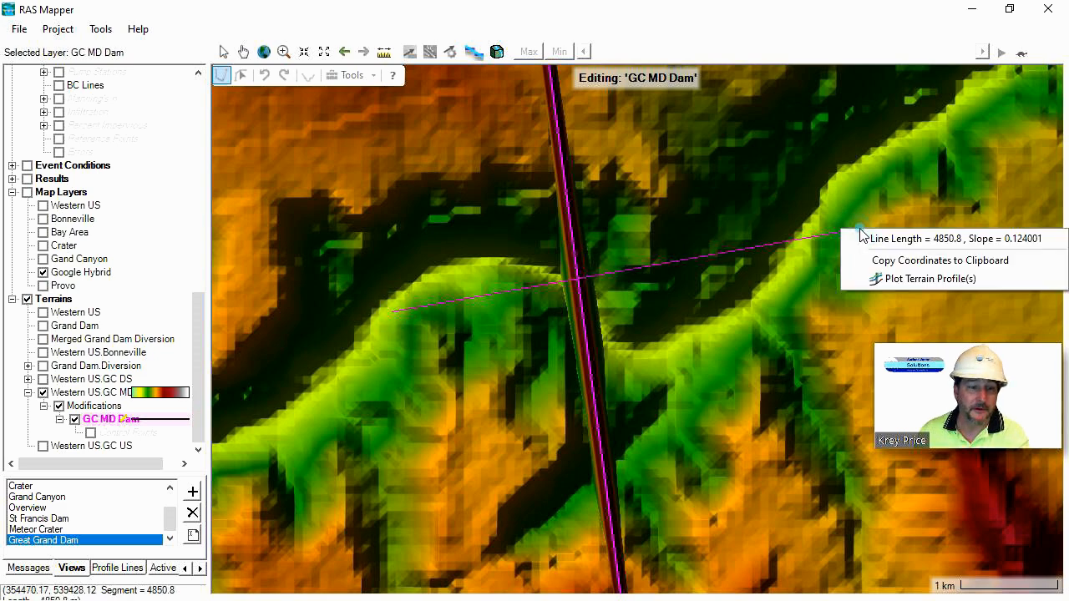
click(916, 280)
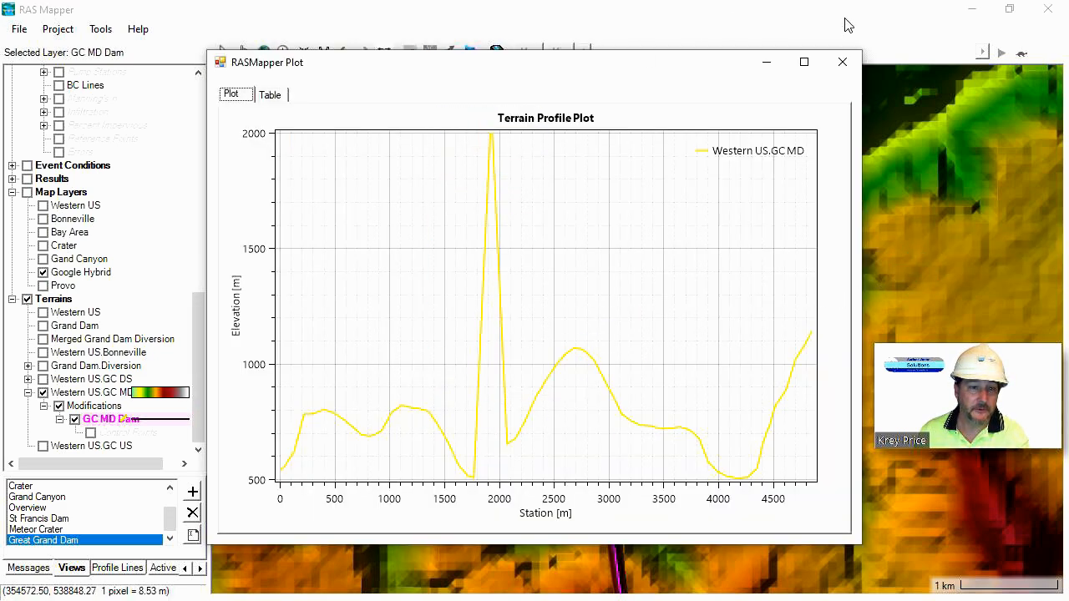
click(842, 62)
Step: Overlay the Google Hybrid map on the terrain and show the wider region around the middle dam
scroll(644, 223, down, 5)
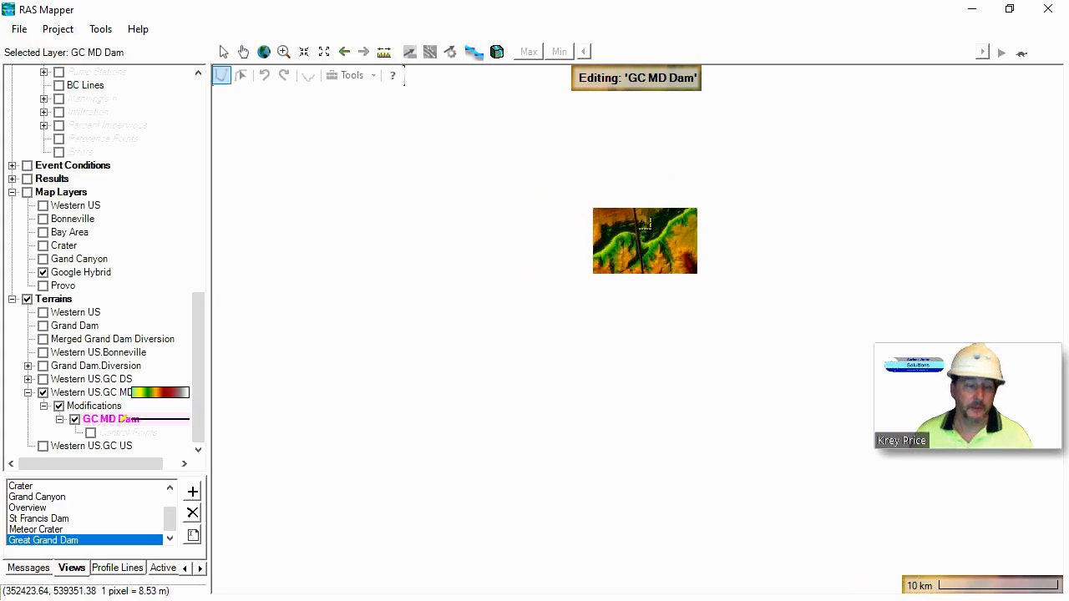
scroll(644, 223, down, 4)
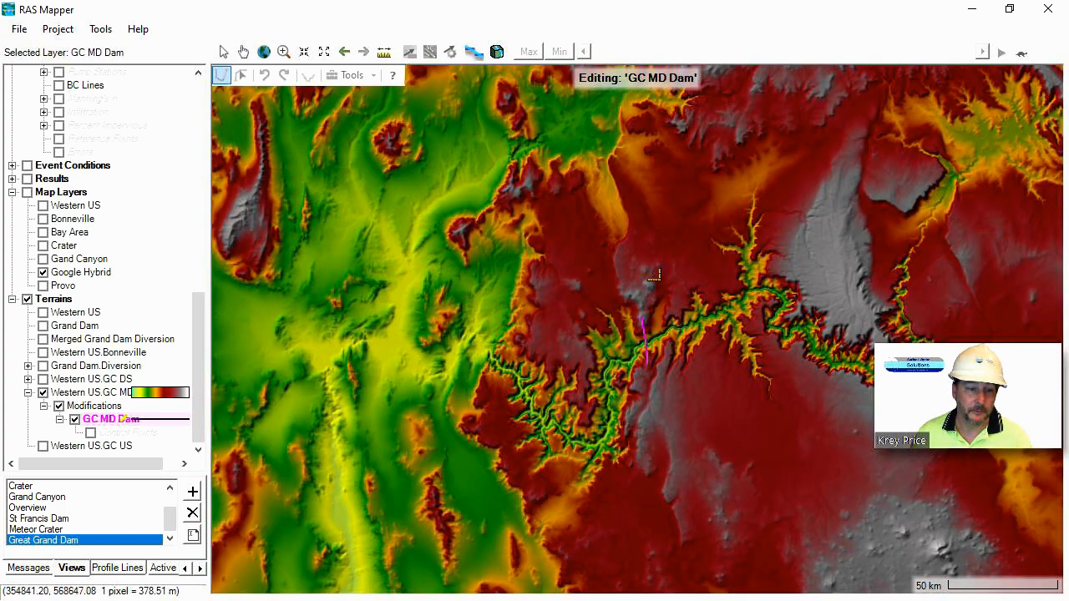
drag(714, 256, 648, 340)
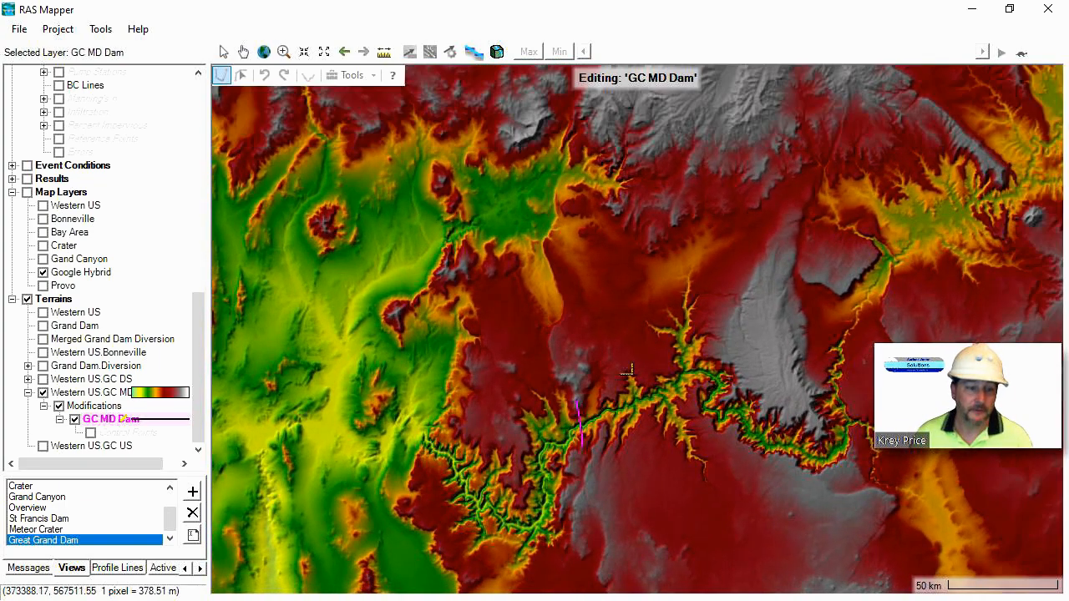
scroll(662, 347, down, 2)
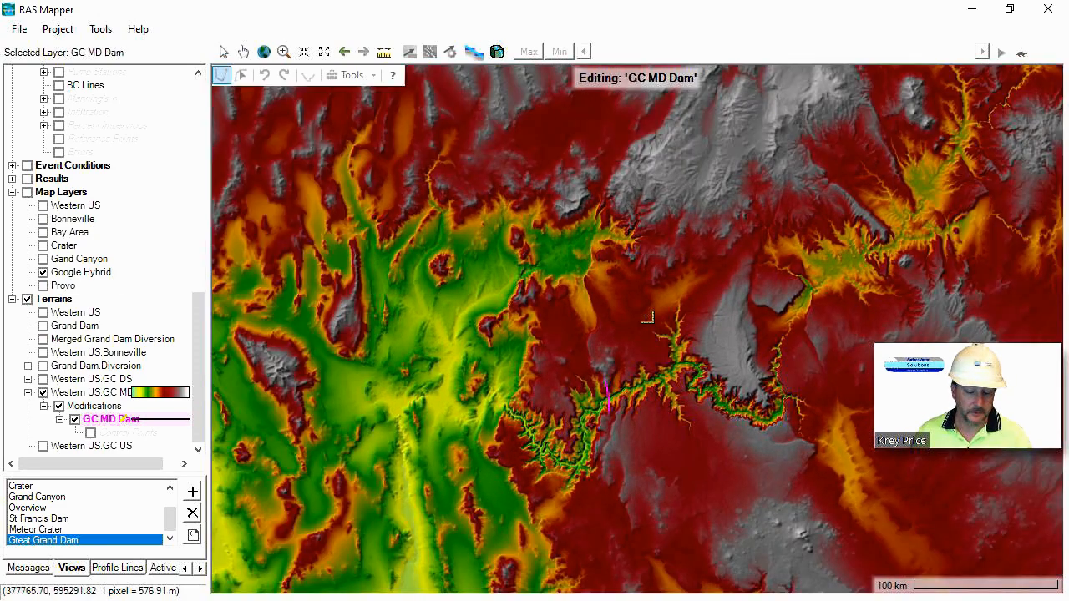
click(34, 541)
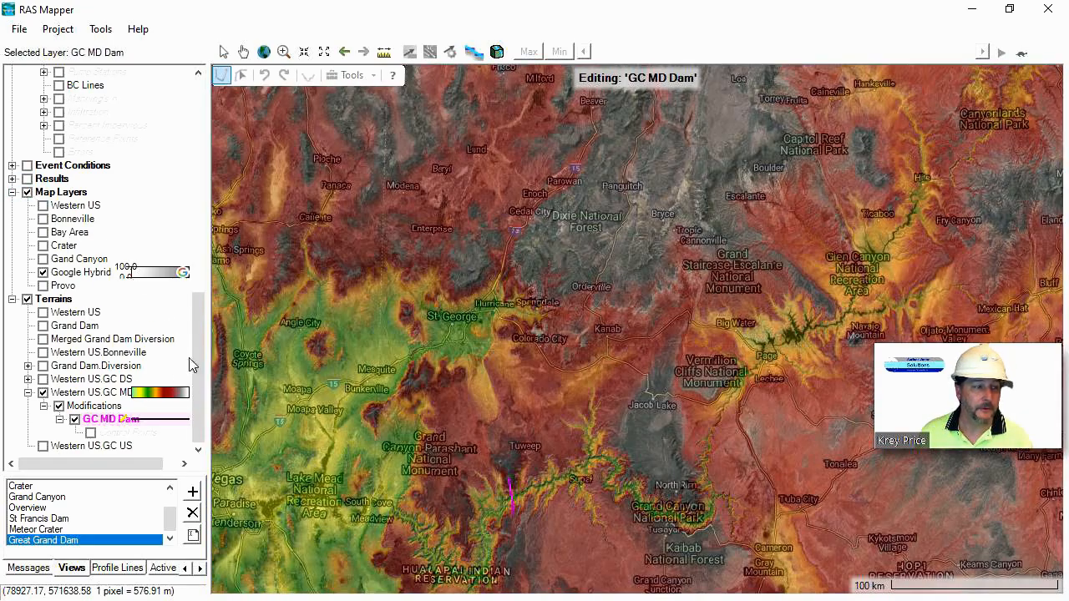
Step: Turn on the results and display the Great Grand Dam Mid depth map
drag(199, 369, 188, 202)
click(27, 165)
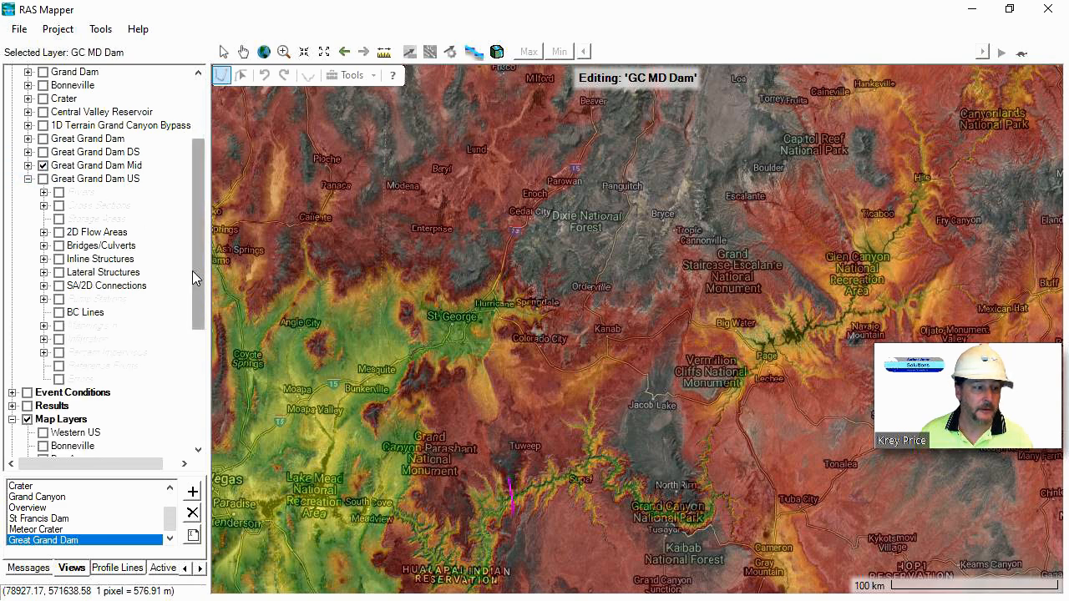
drag(198, 282, 200, 370)
click(11, 233)
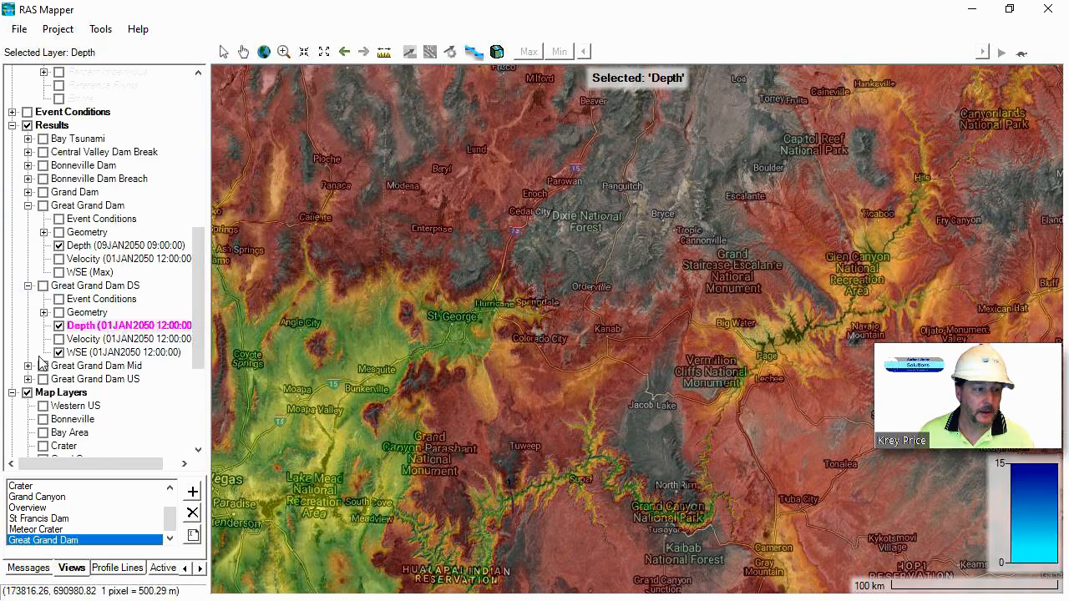
click(40, 366)
click(30, 367)
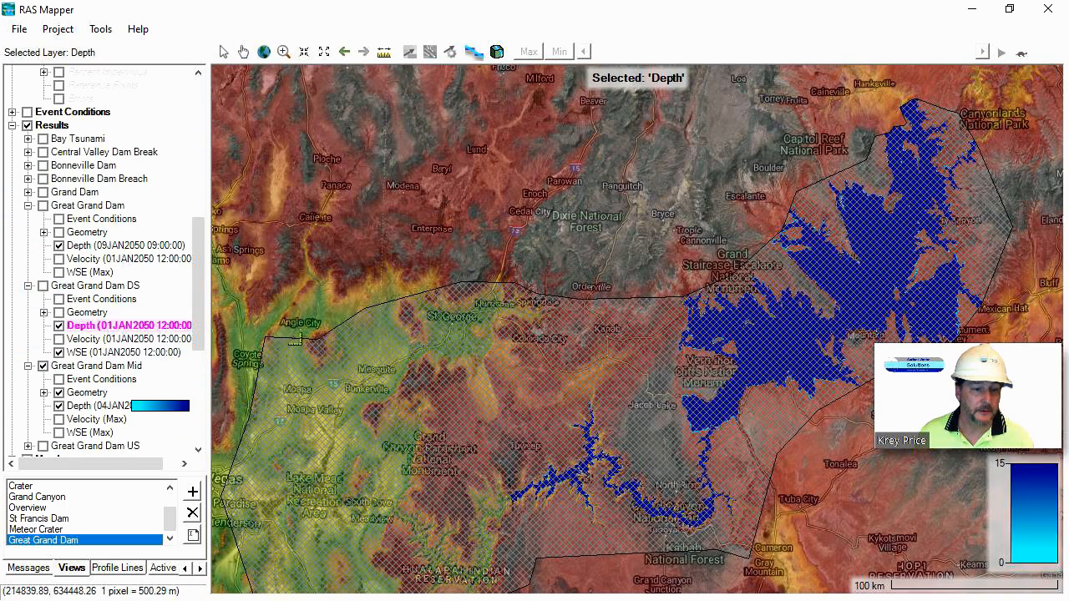
scroll(425, 357, down, 1)
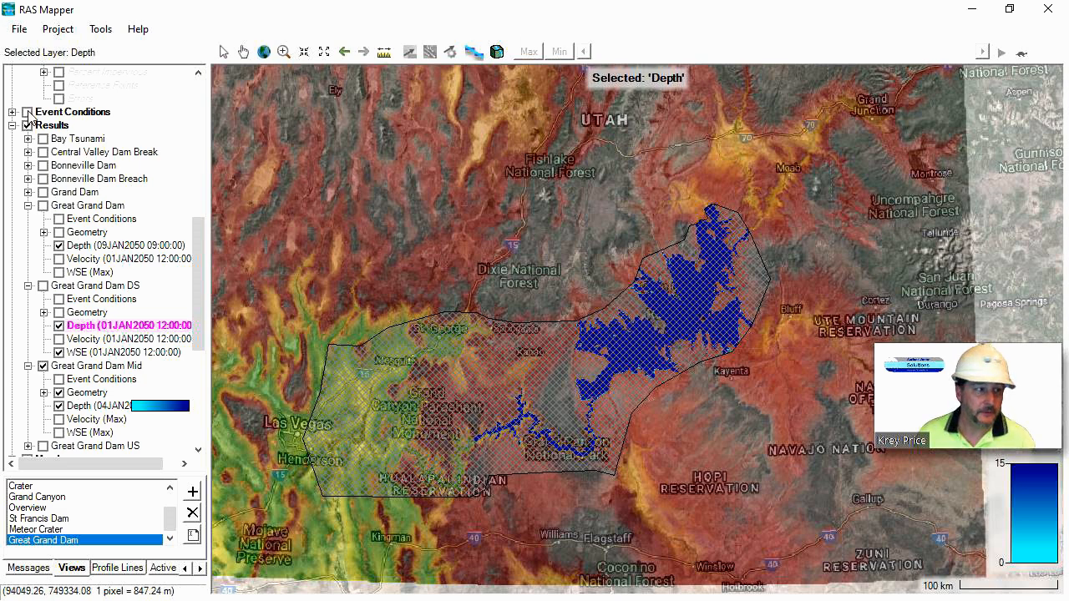
Step: Hide the geometry of the Great Grand Dam Mid results and make its depth layer active
drag(200, 256, 200, 125)
click(28, 153)
drag(197, 227, 187, 285)
click(58, 339)
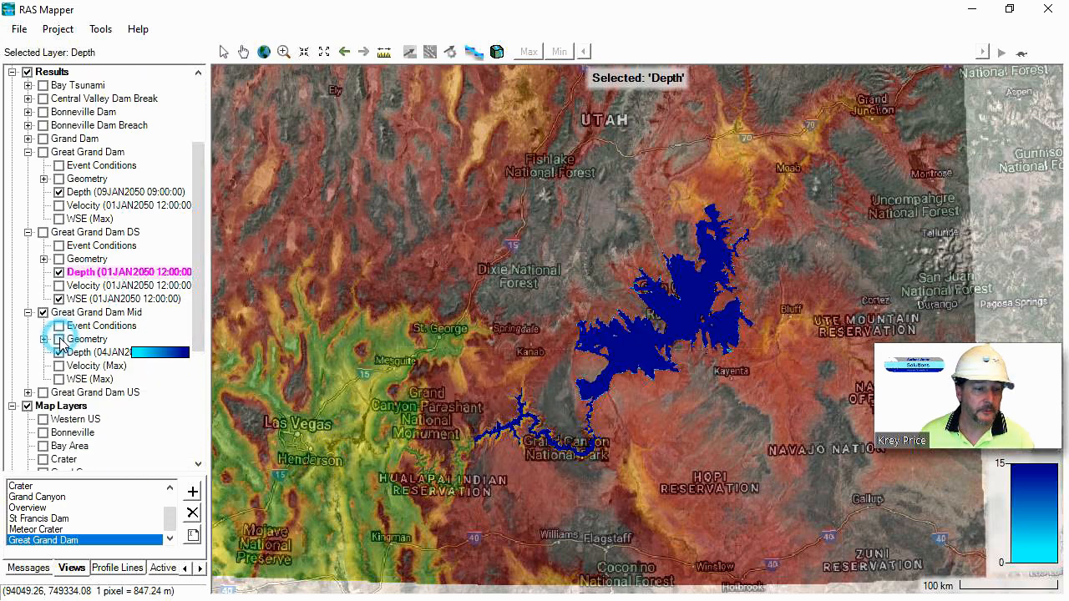
click(110, 352)
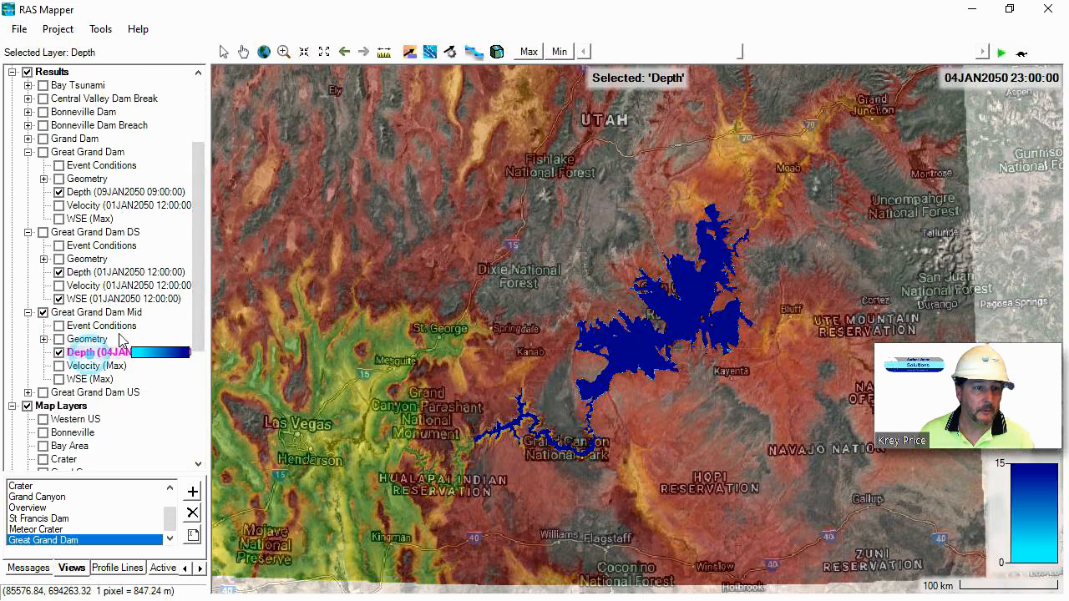
Step: Advance the Great Grand Dam Mid depth map to 10JAN2050 12:00:00 and inspect the reservoir in the upstream canyon country
drag(739, 53, 895, 48)
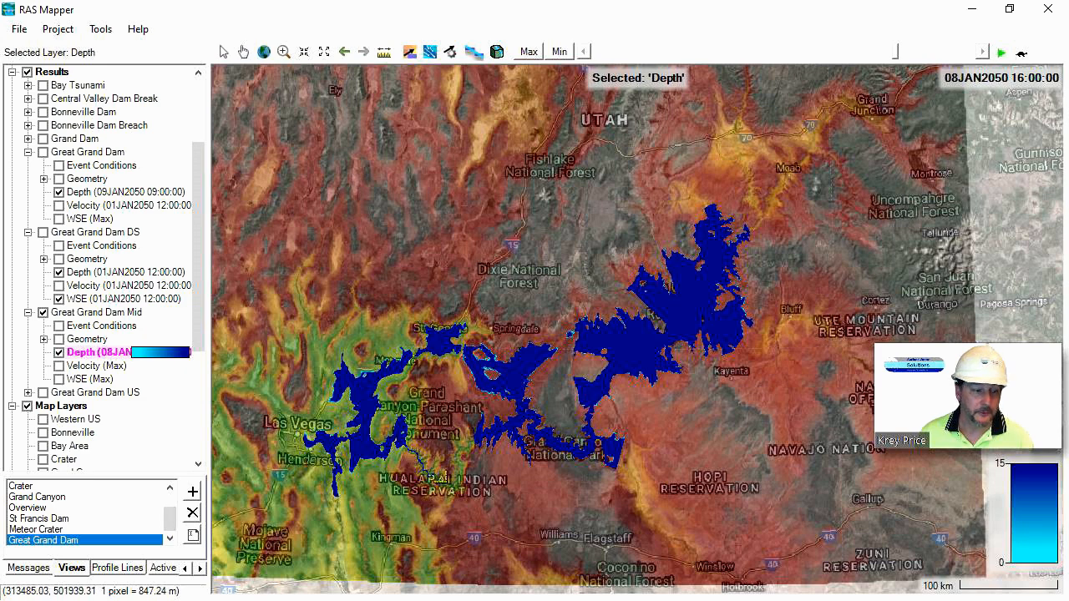
drag(897, 55, 933, 52)
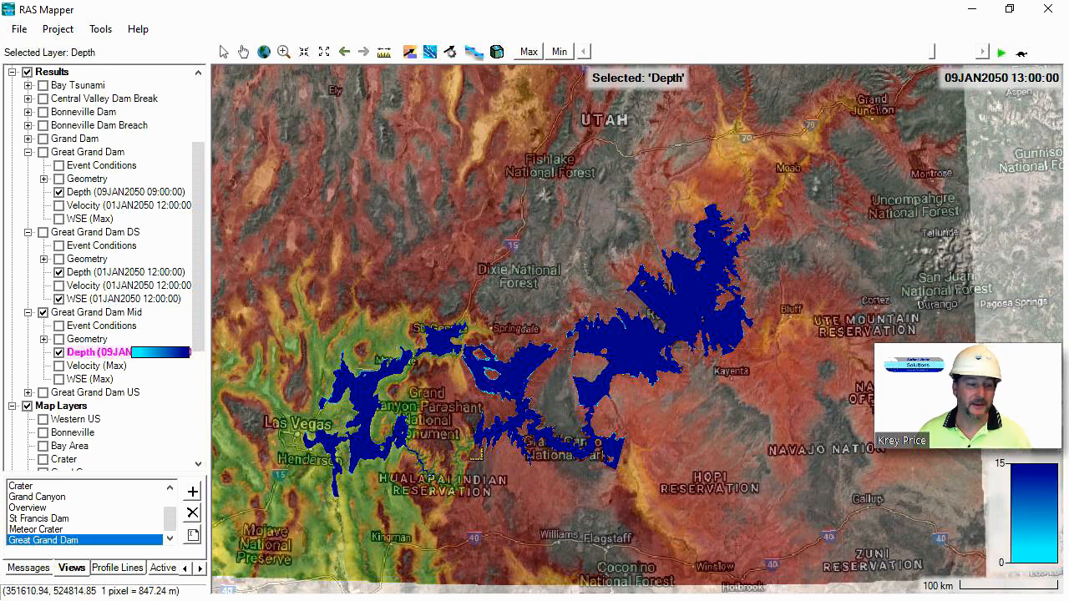
drag(937, 56, 977, 52)
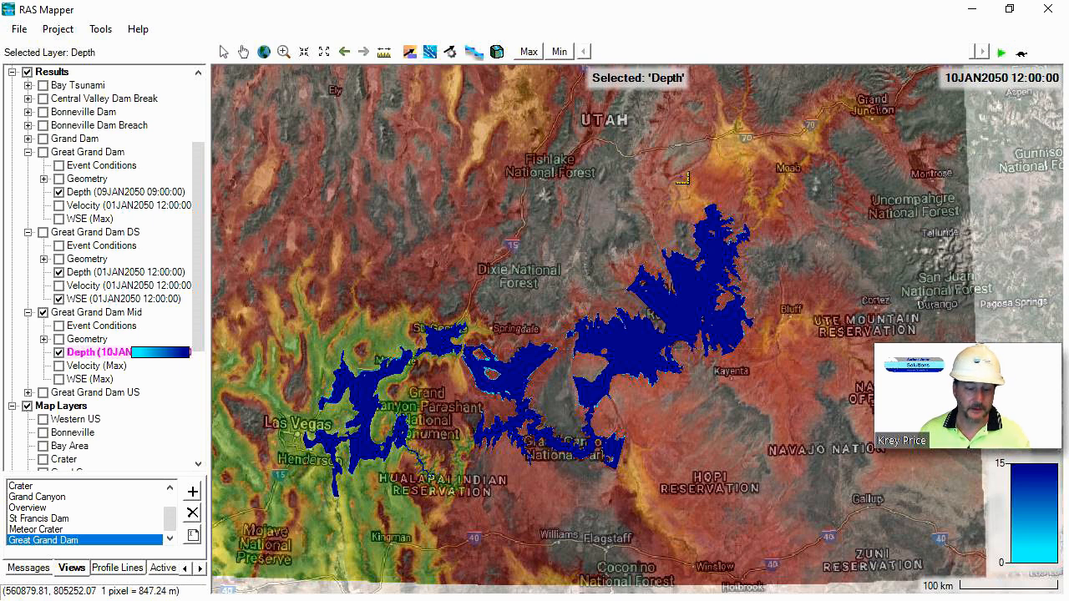
click(284, 52)
drag(546, 397, 810, 236)
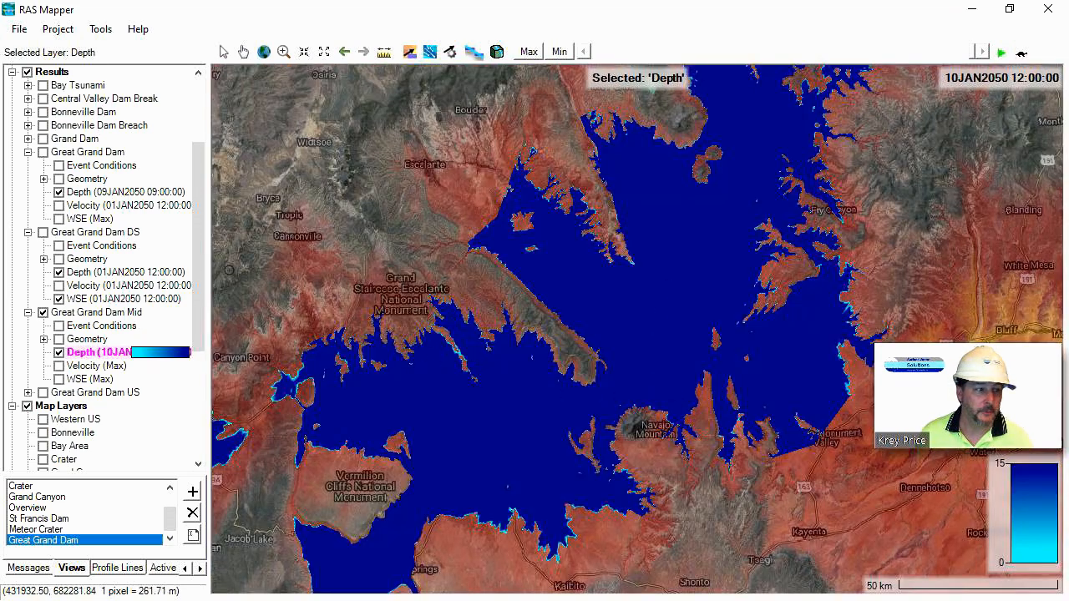
Step: Hide the Great Grand Dam Mid results and examine the terrain around Marble Canyon and Jacob Lake
drag(198, 307, 200, 414)
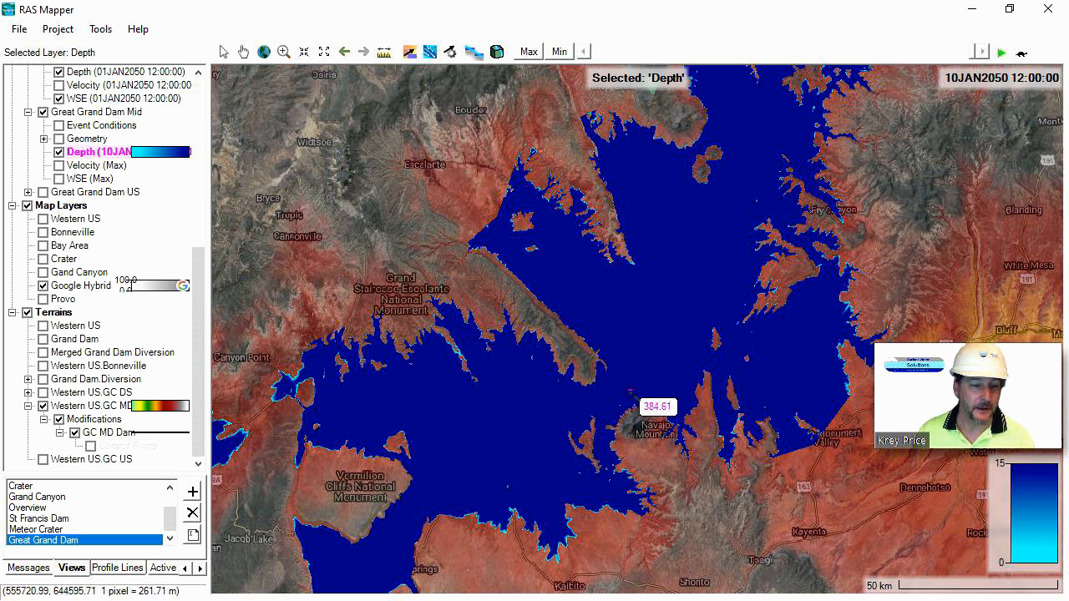
drag(200, 309, 199, 224)
click(43, 273)
drag(538, 380, 784, 270)
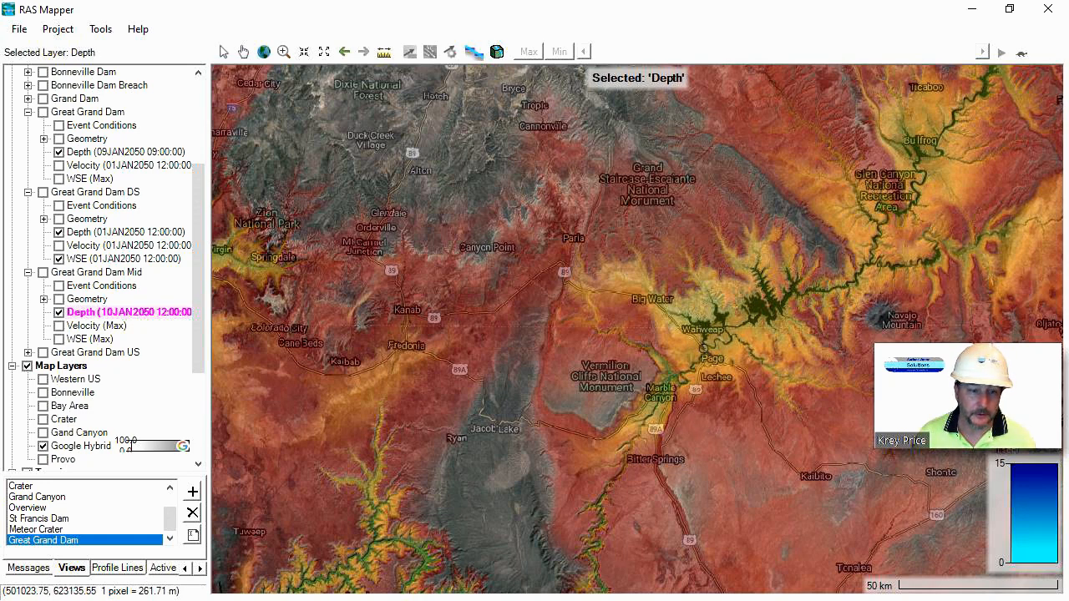
scroll(694, 388, up, 3)
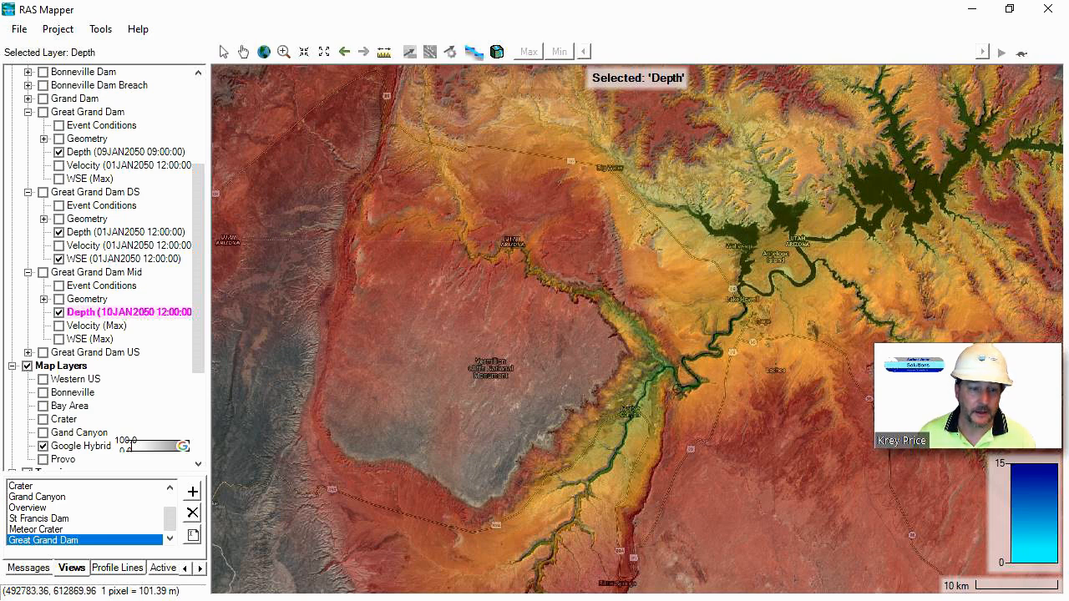
scroll(471, 203, down, 2)
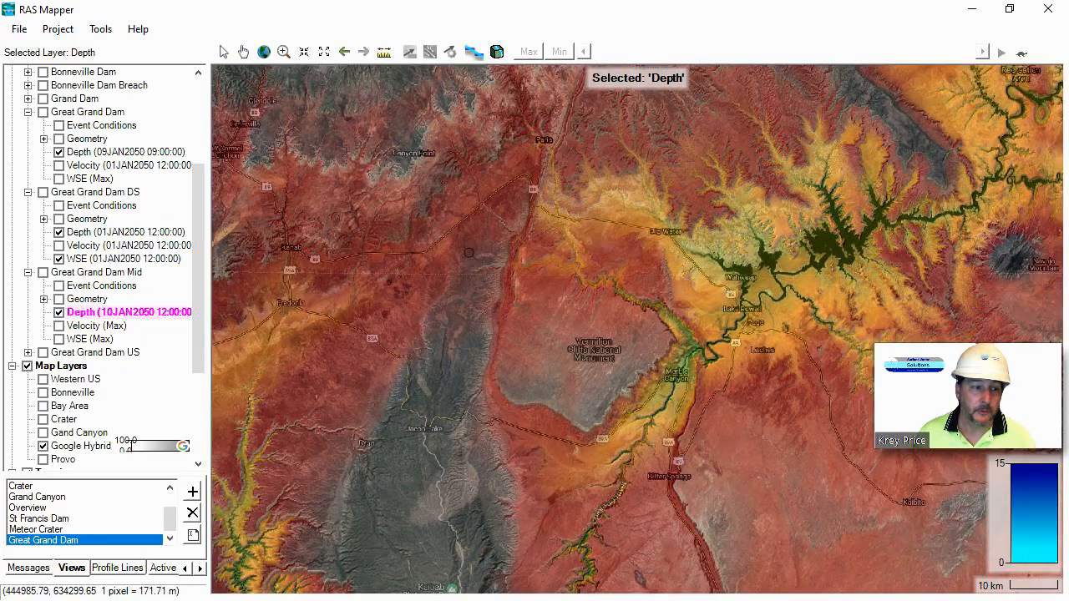
drag(468, 250, 623, 248)
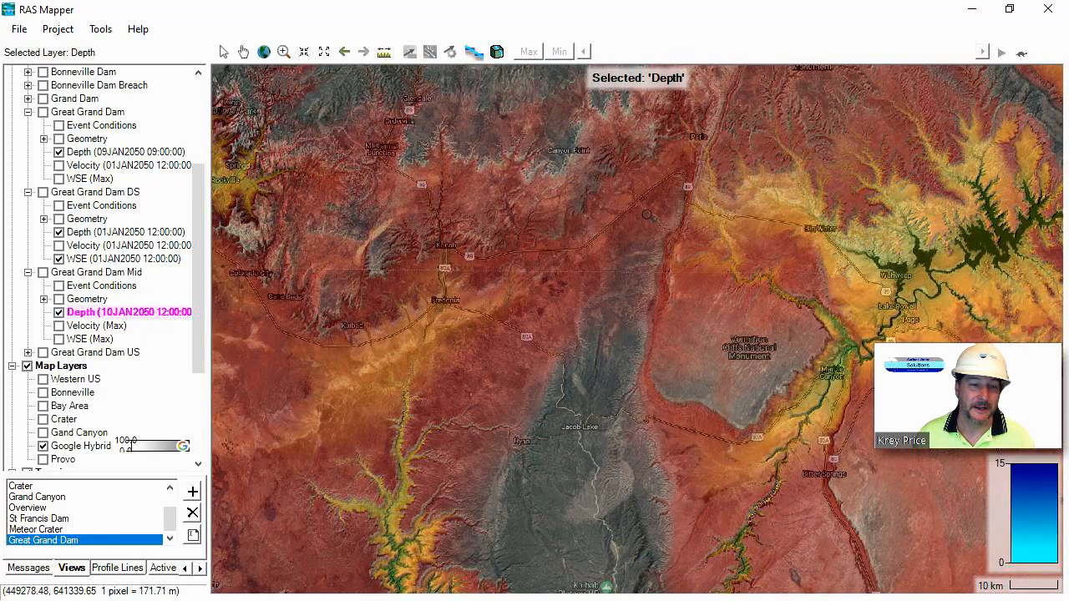
scroll(656, 276, down, 1)
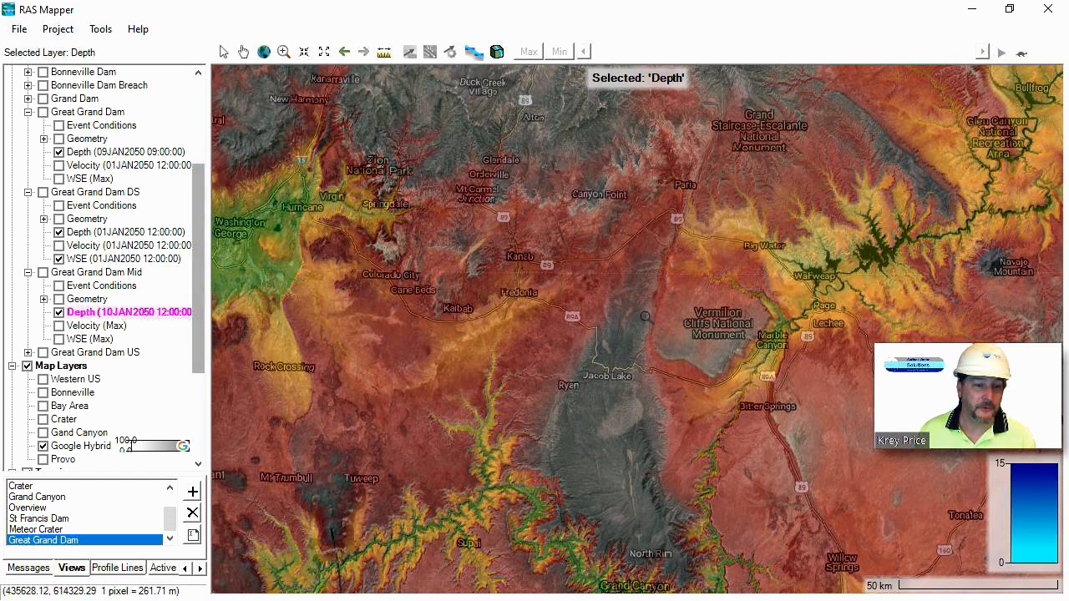
Step: Display the Western US.GC US terrain in place of Western US.GC MD
scroll(196, 353, down, 4)
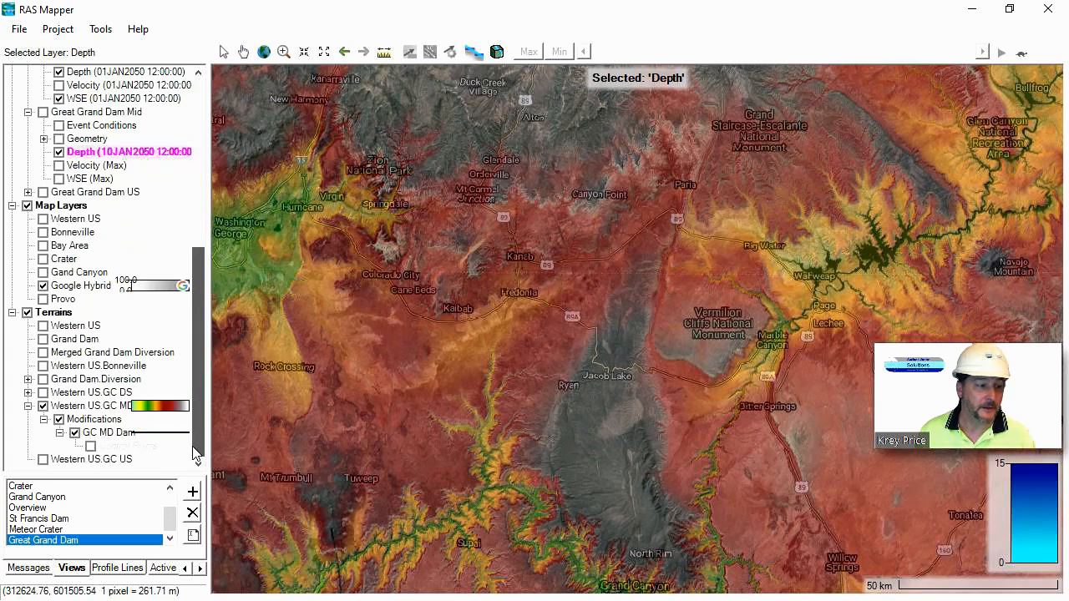
click(27, 406)
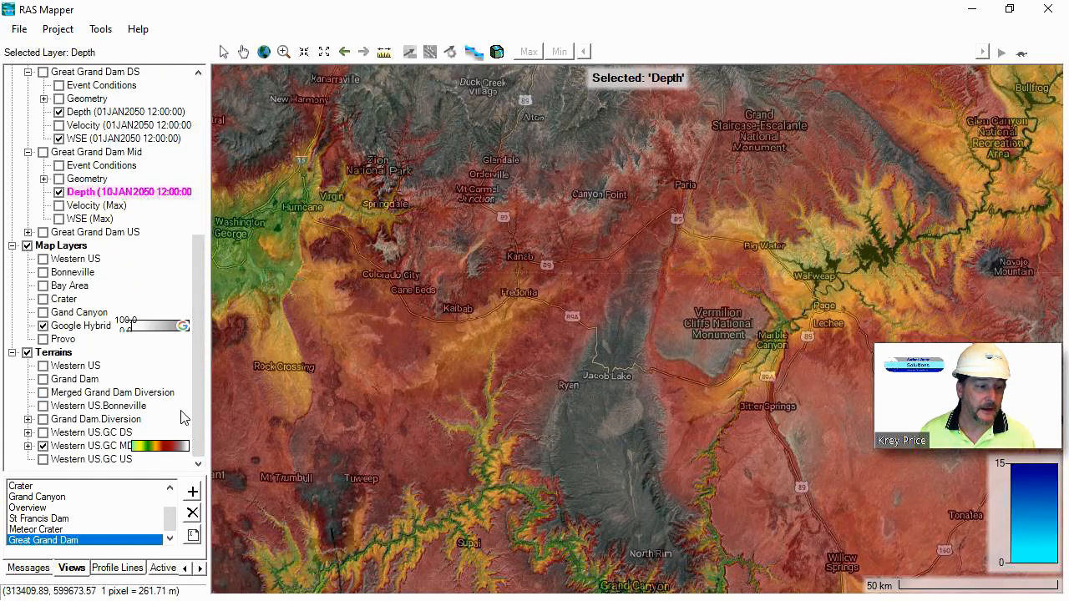
click(43, 446)
click(42, 459)
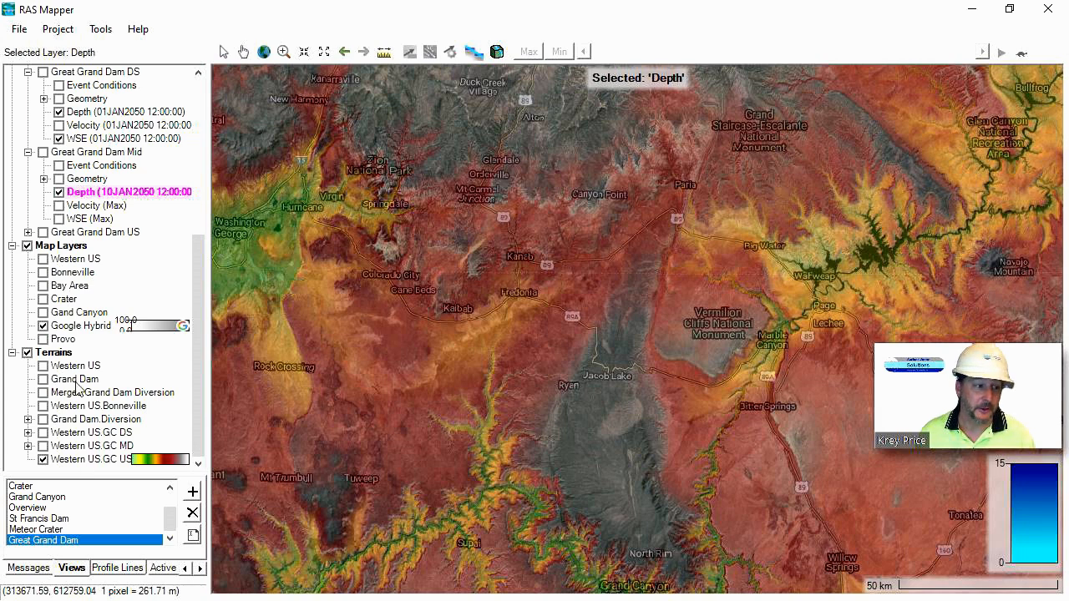
Step: Add a high ground line modification layer named GC US Dam to the Western US.GC US terrain
right_click(92, 460)
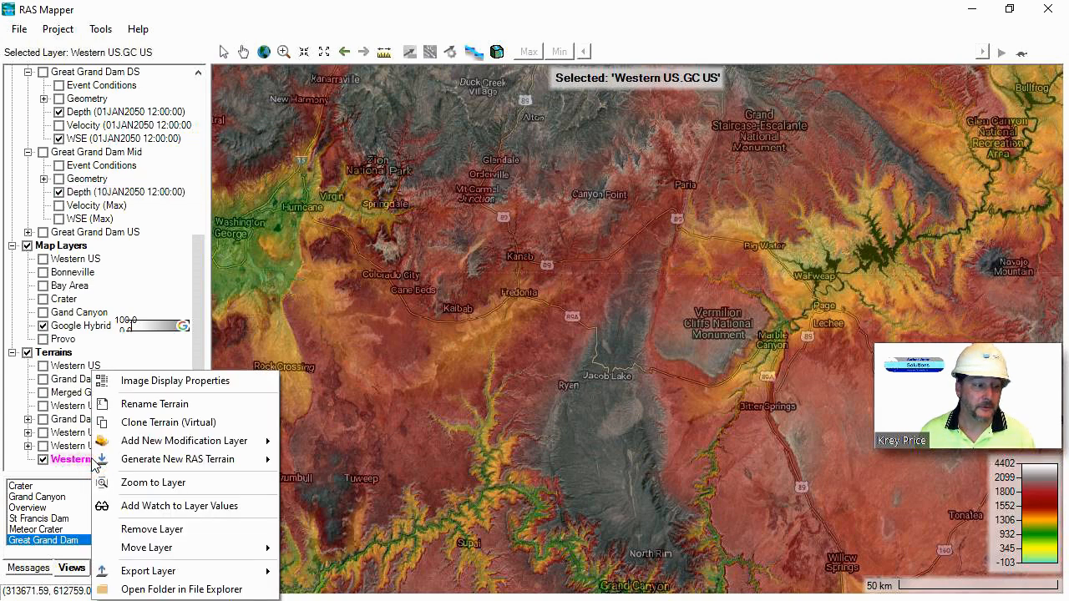
mouse_move(153, 448)
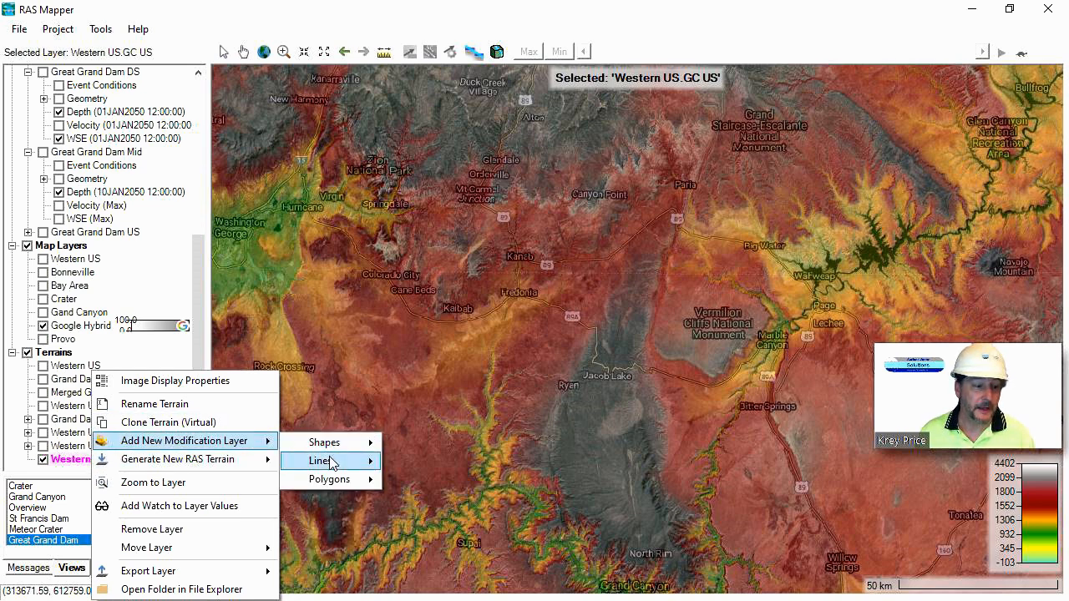
mouse_move(332, 463)
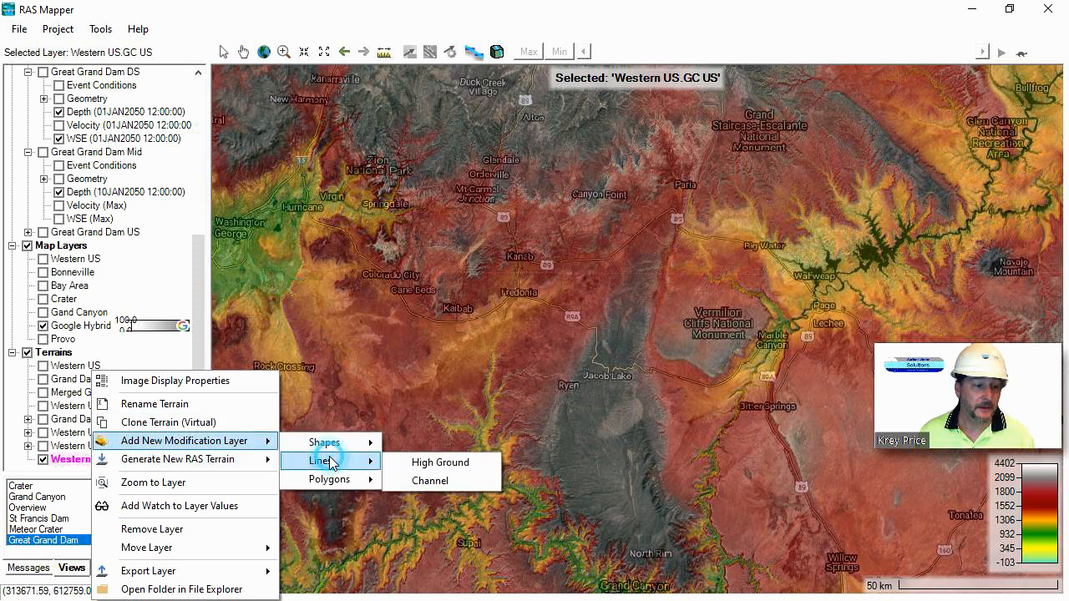
click(419, 470)
click(468, 345)
double_click(473, 345)
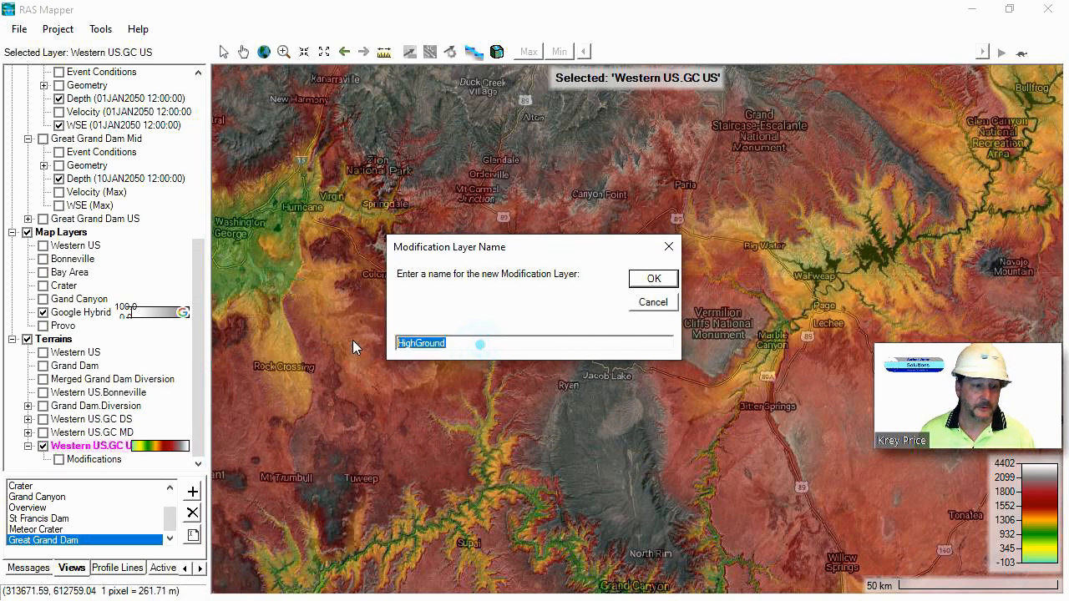
text(GC US Dam)
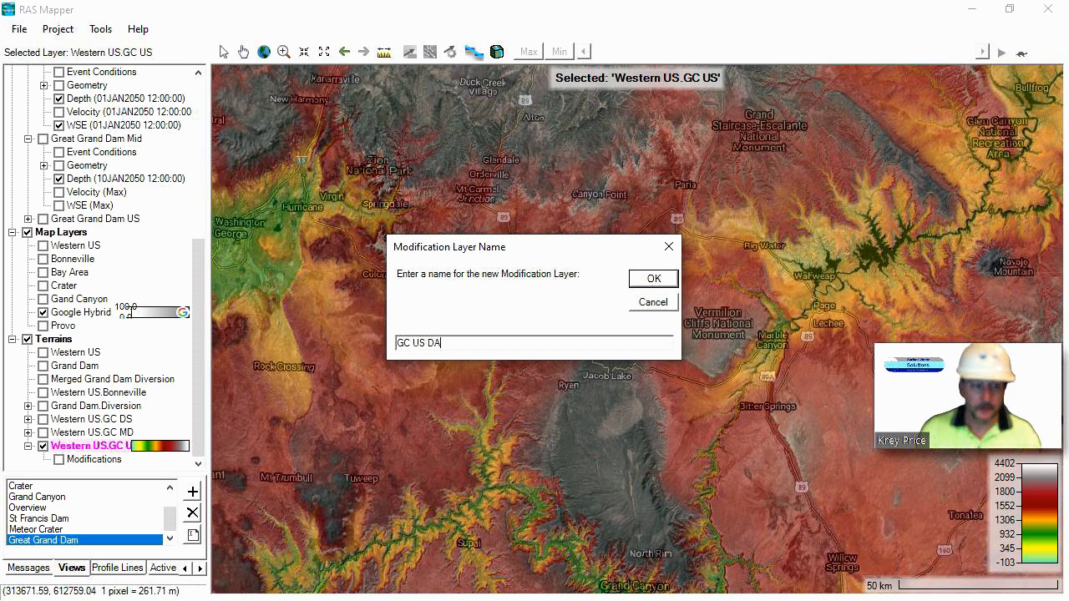
click(653, 279)
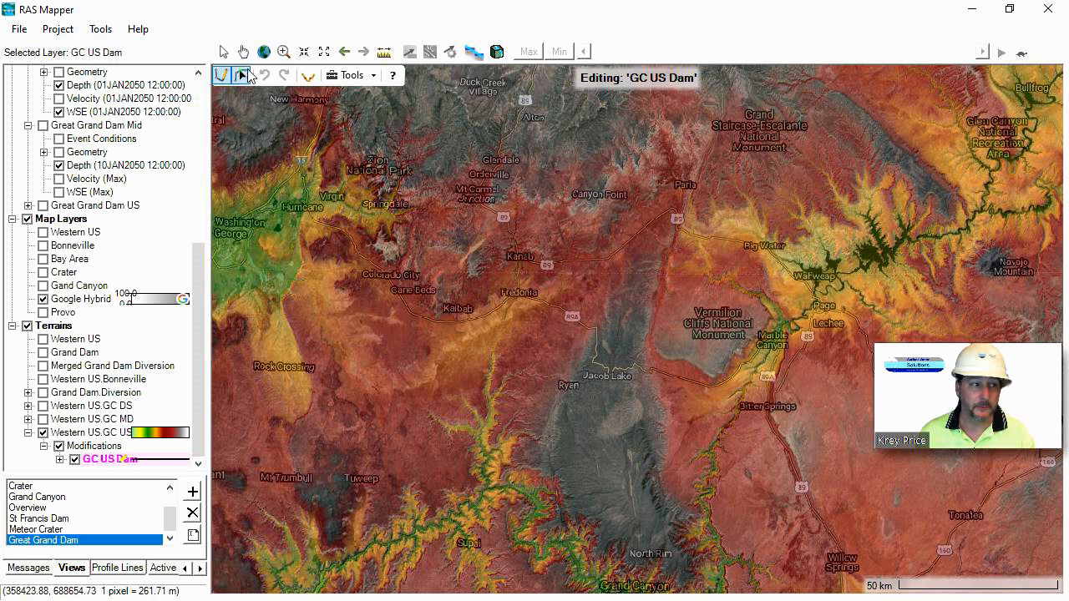
Step: Plot contours at a 20 m interval on the Western US.GC US terrain around Lees Ferry and Marble Canyon
click(284, 52)
drag(678, 259, 865, 399)
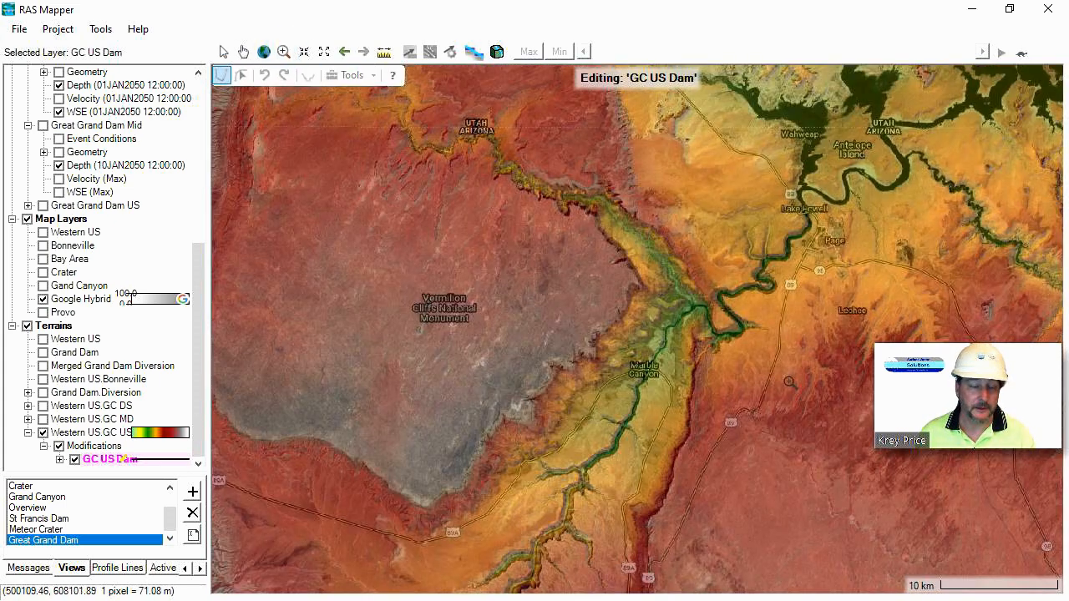
drag(531, 158, 826, 433)
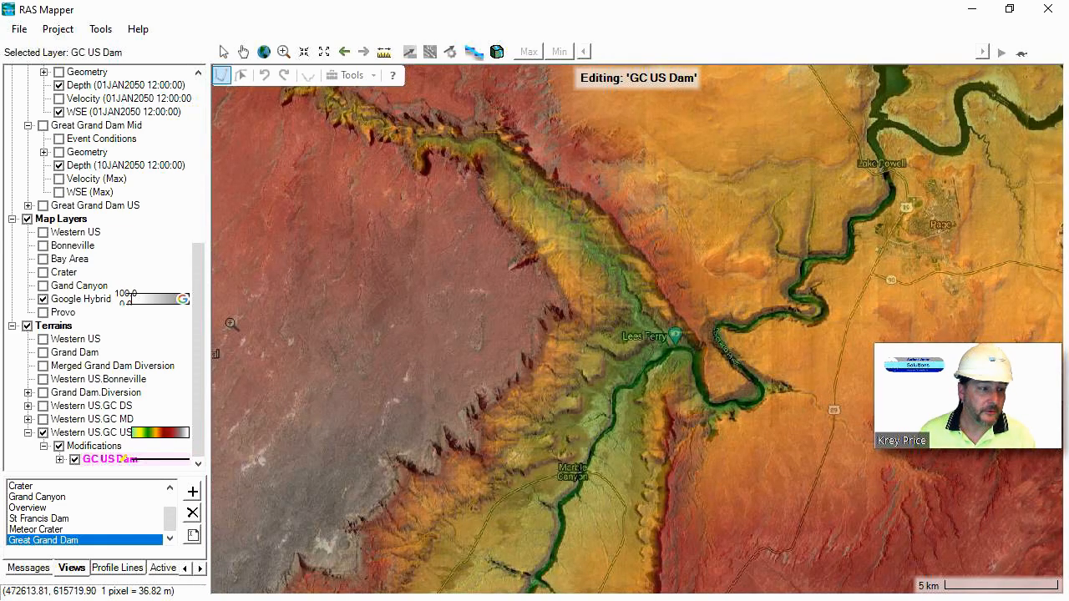
click(90, 433)
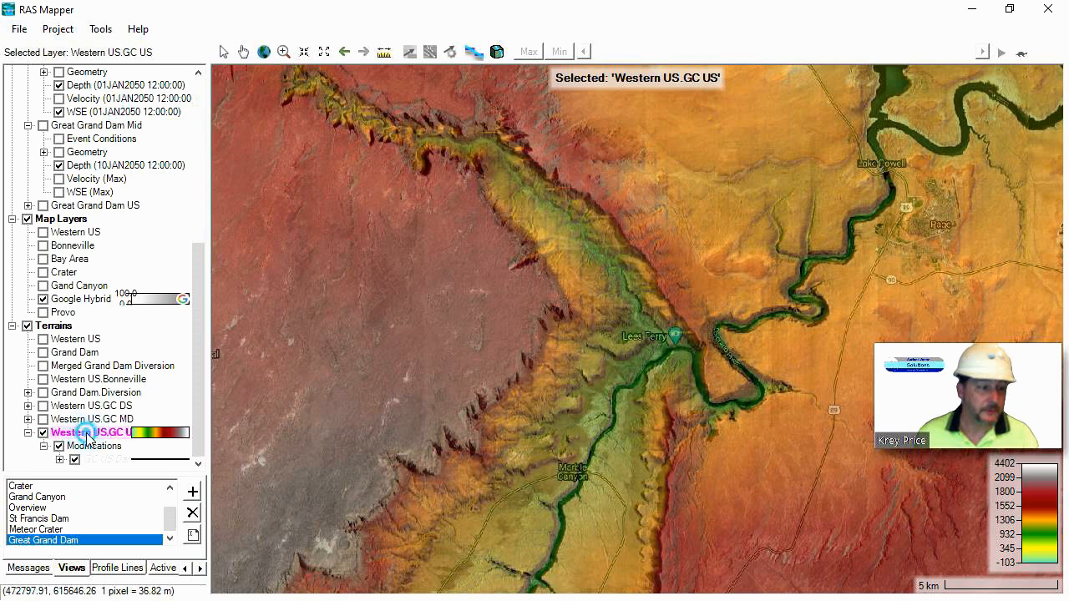
double_click(87, 432)
click(179, 381)
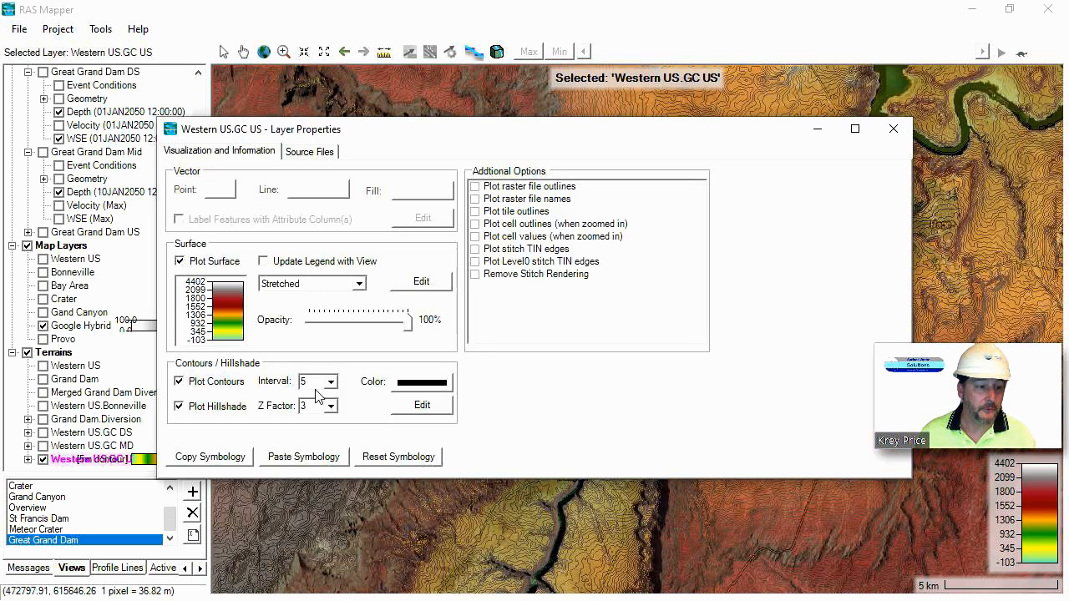
click(332, 383)
click(310, 418)
Step: Change the terrain's contour color to a pale cream and close its layer properties
click(407, 386)
click(658, 176)
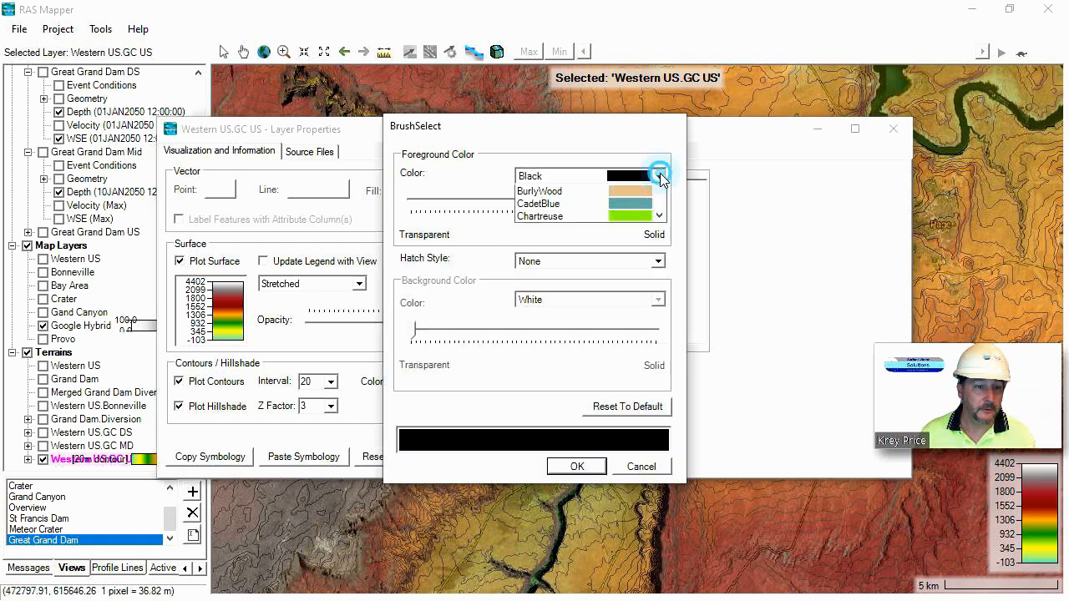
click(638, 205)
click(576, 467)
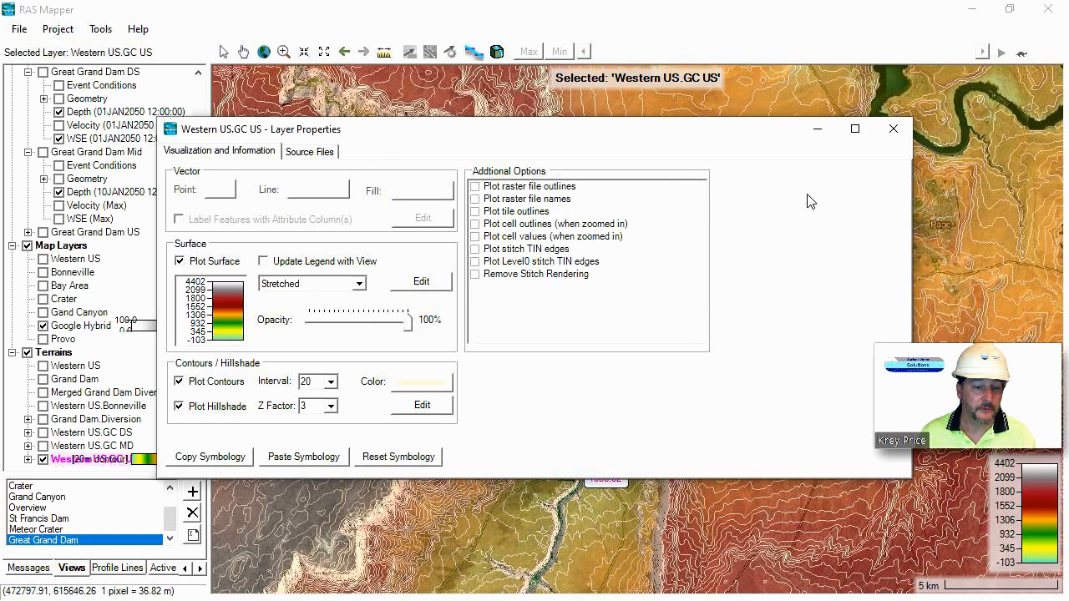
click(892, 128)
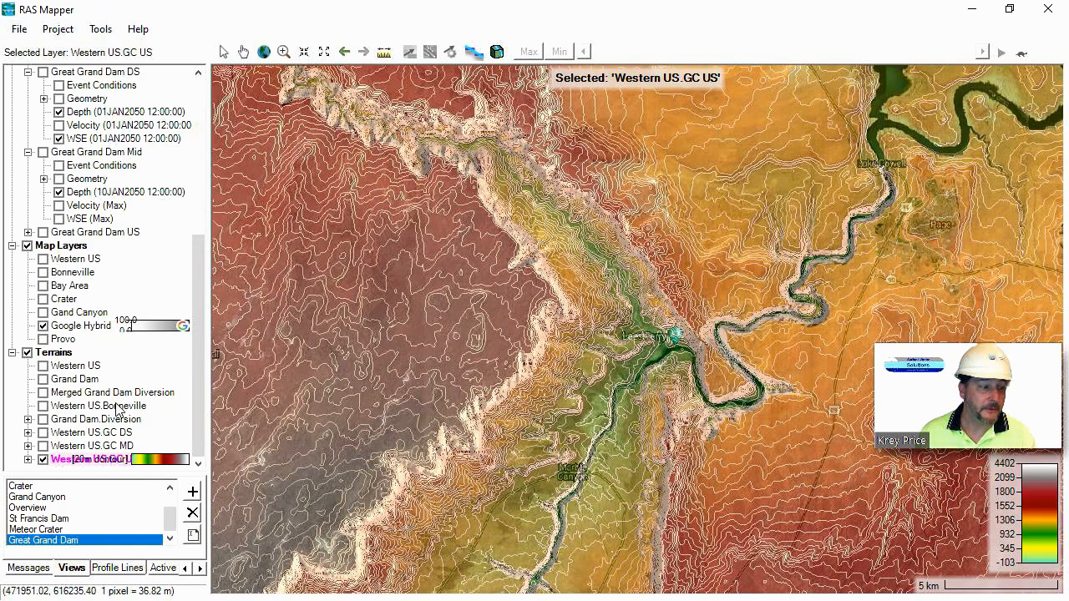
Step: Draw the GC US Dam line about 16.9 km long from the southern high ground northward across the canyon at Lees Ferry
click(28, 459)
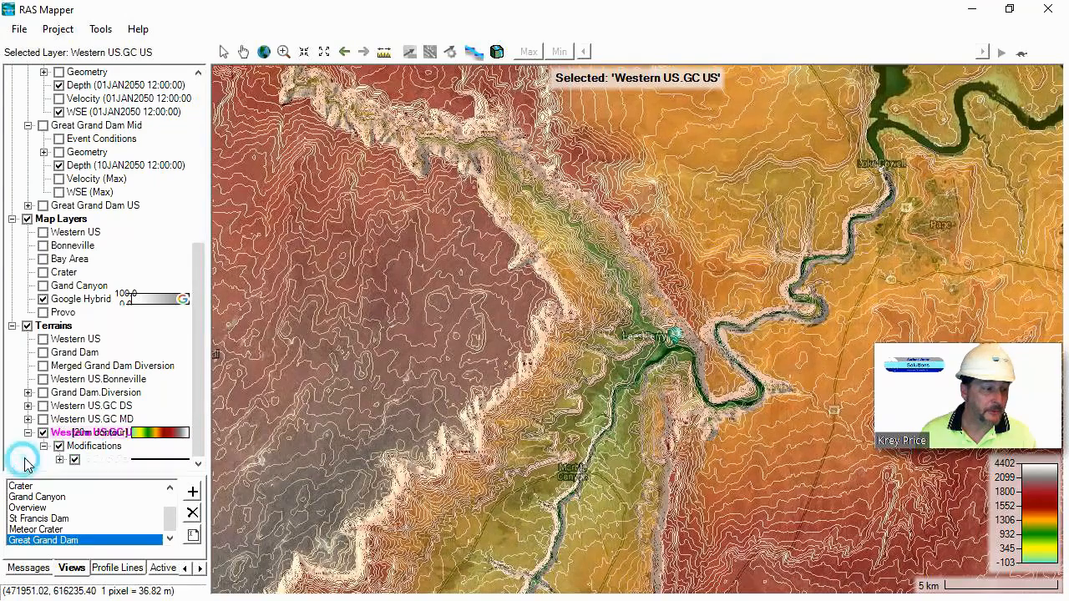
double_click(113, 460)
click(220, 75)
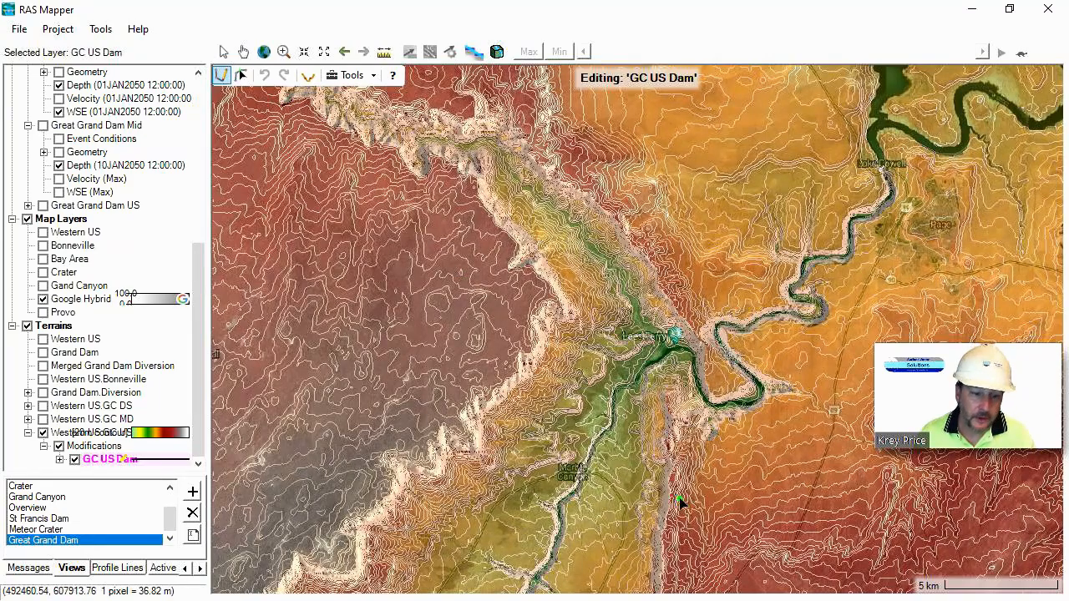
click(672, 536)
click(676, 472)
click(678, 407)
click(671, 334)
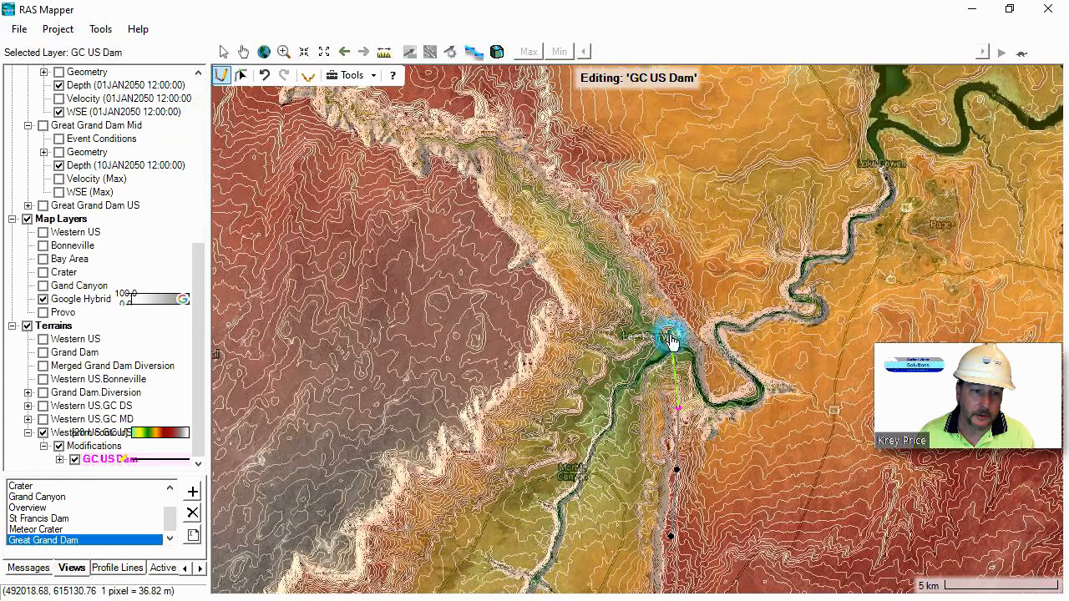
click(655, 271)
click(642, 238)
click(612, 203)
double_click(592, 186)
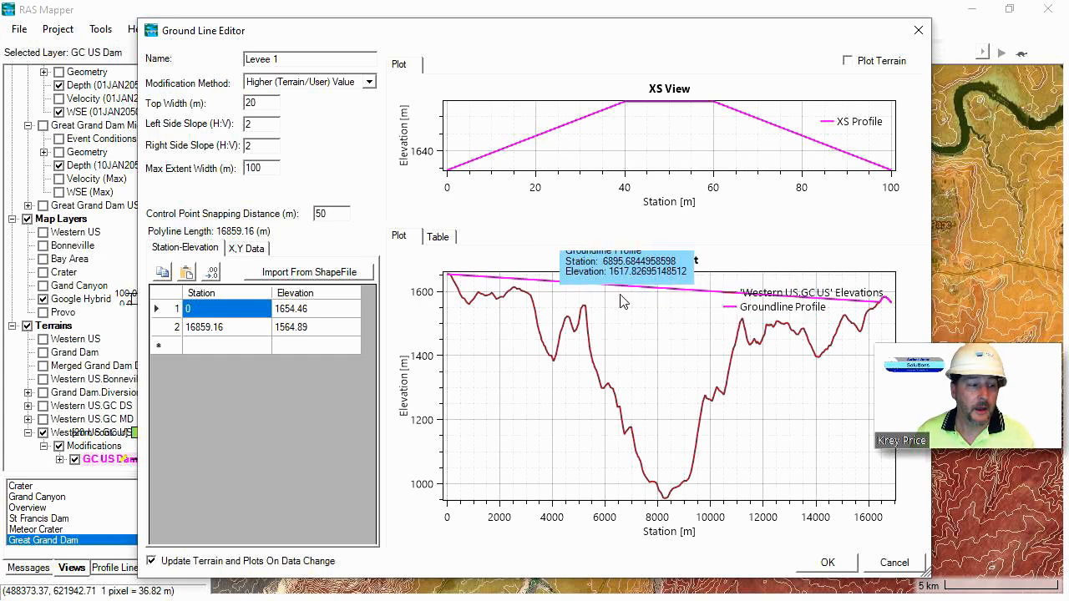
Step: Set the dam line's top width to 500 m and maximum extent width to 5000 m, and accept the ground line
double_click(271, 169)
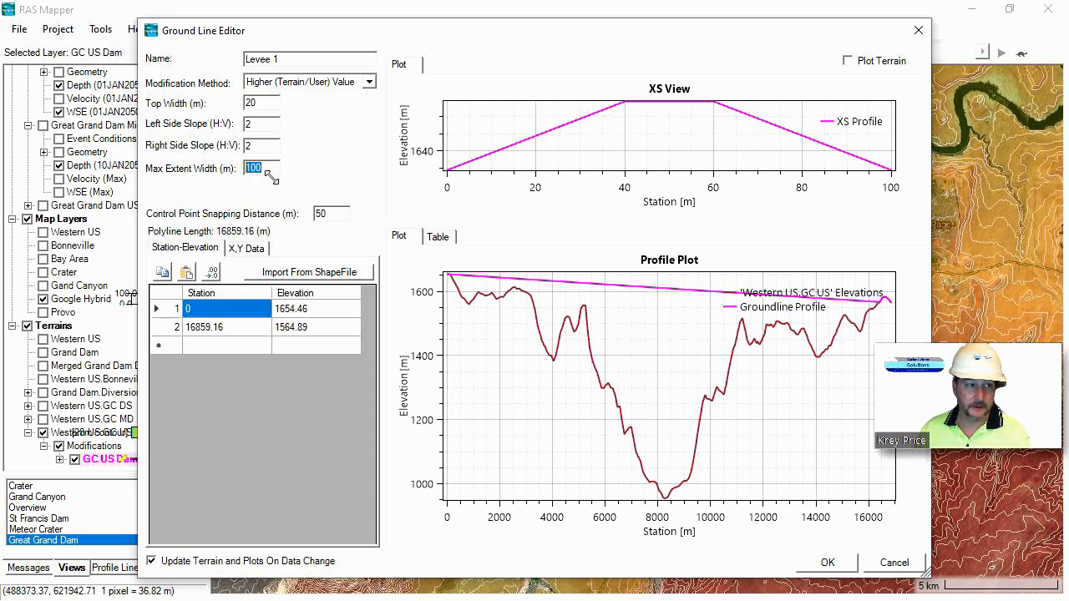
double_click(258, 148)
double_click(253, 103)
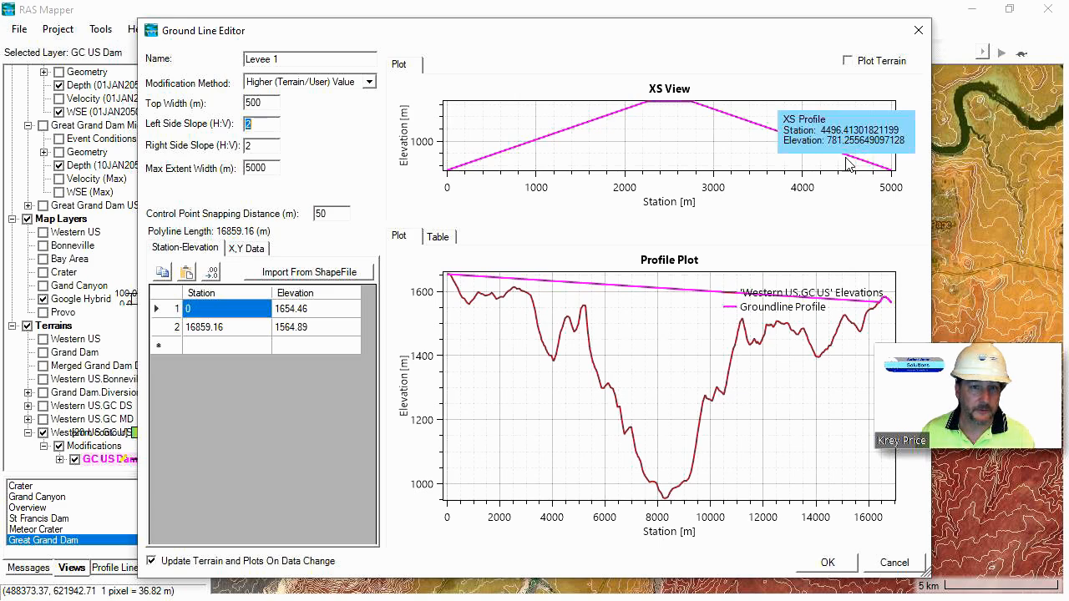
click(837, 568)
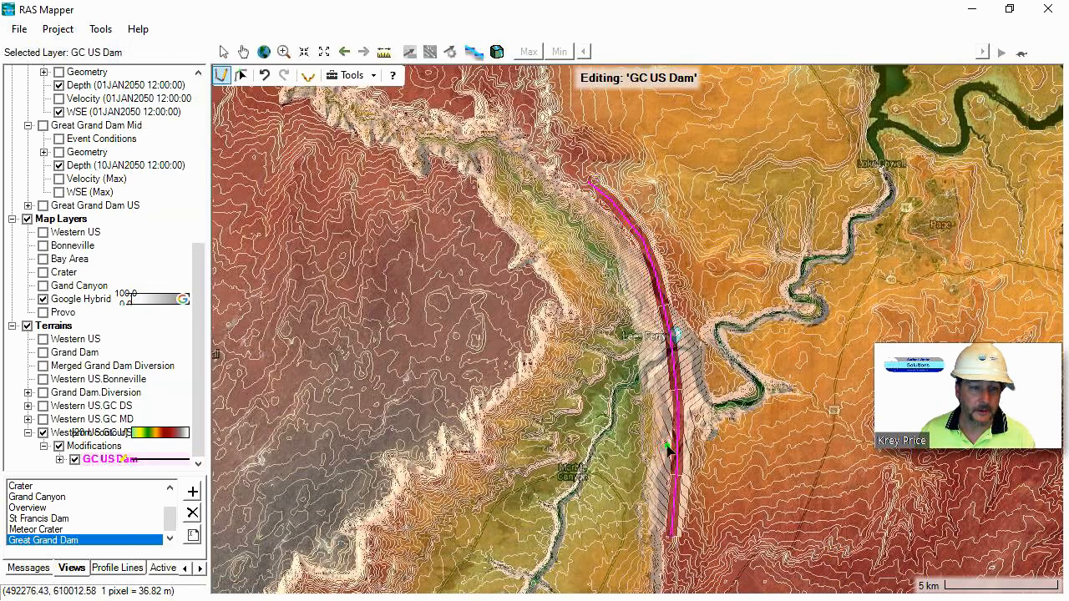
Step: Examine the dam embankment at Lees Ferry and the terrain northwest of it along the Utah–Arizona border
scroll(709, 419, up, 1)
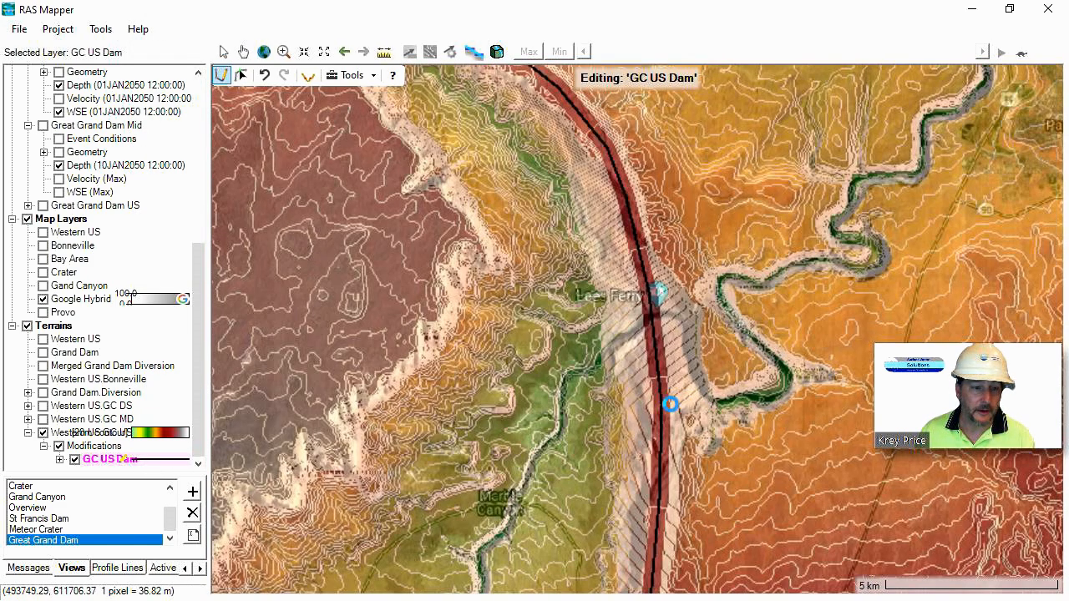
scroll(666, 404, up, 3)
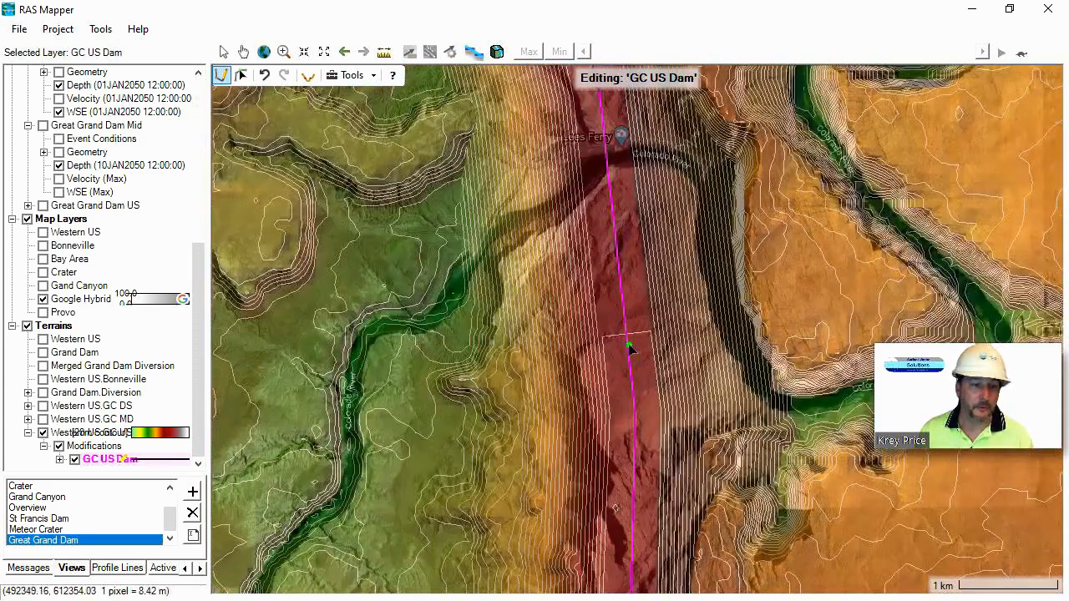
scroll(618, 321, down, 3)
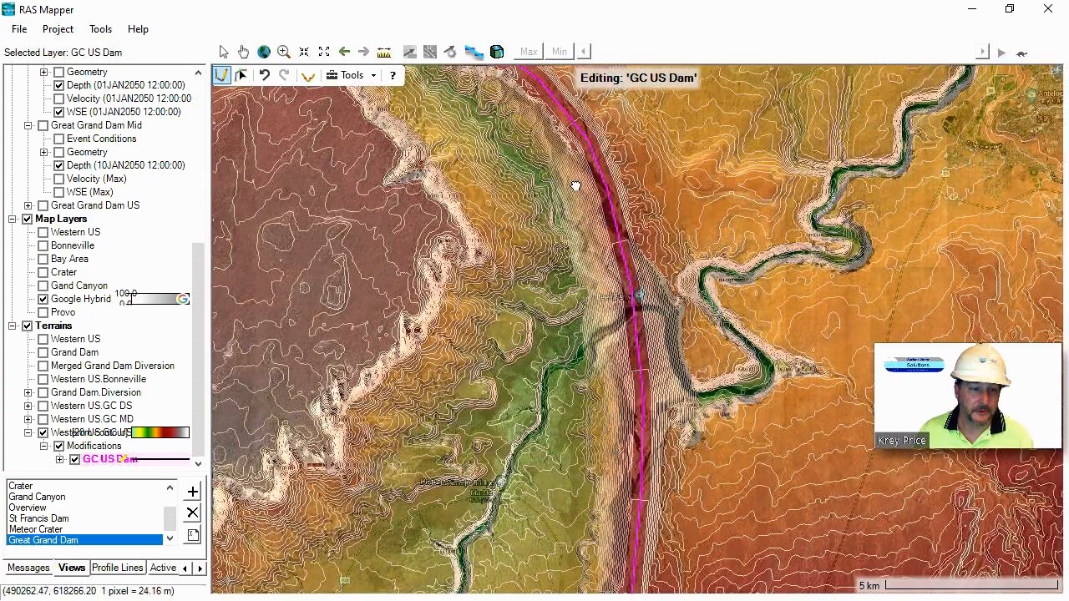
drag(575, 186, 650, 332)
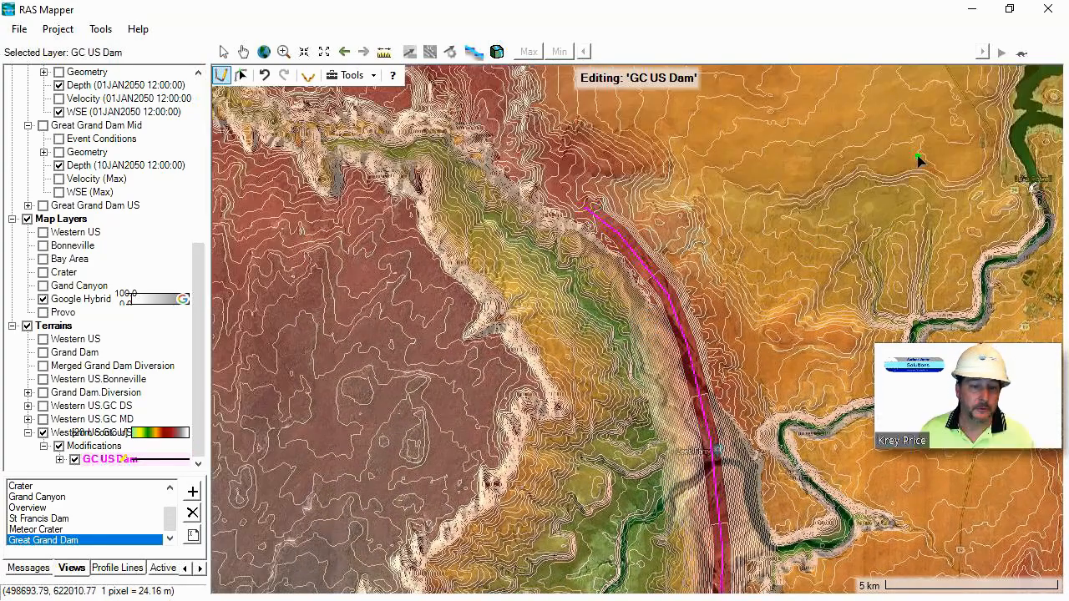
scroll(572, 302, down, 2)
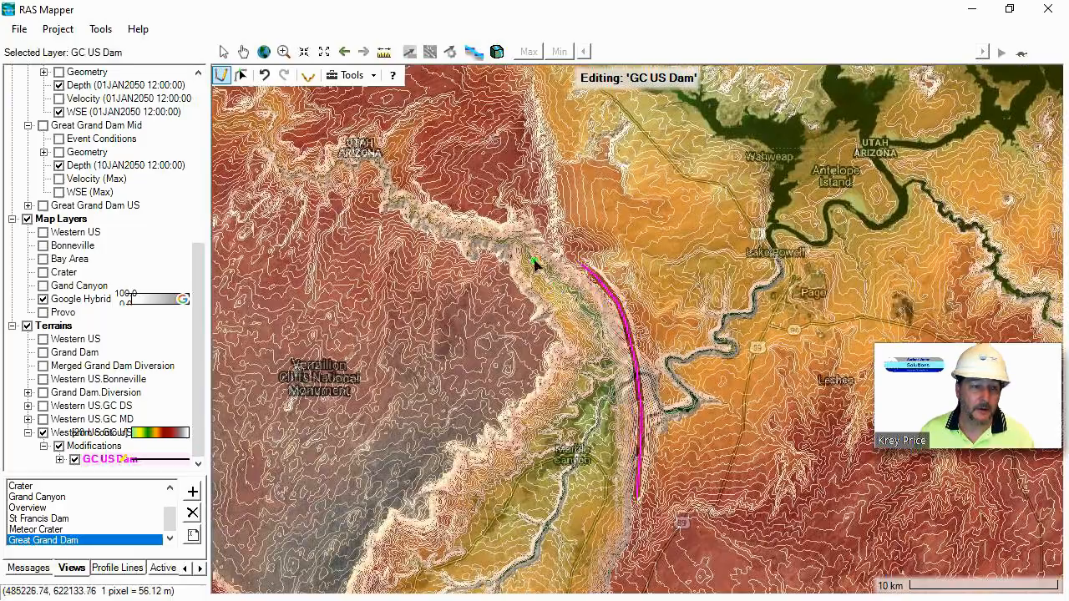
drag(535, 263, 794, 484)
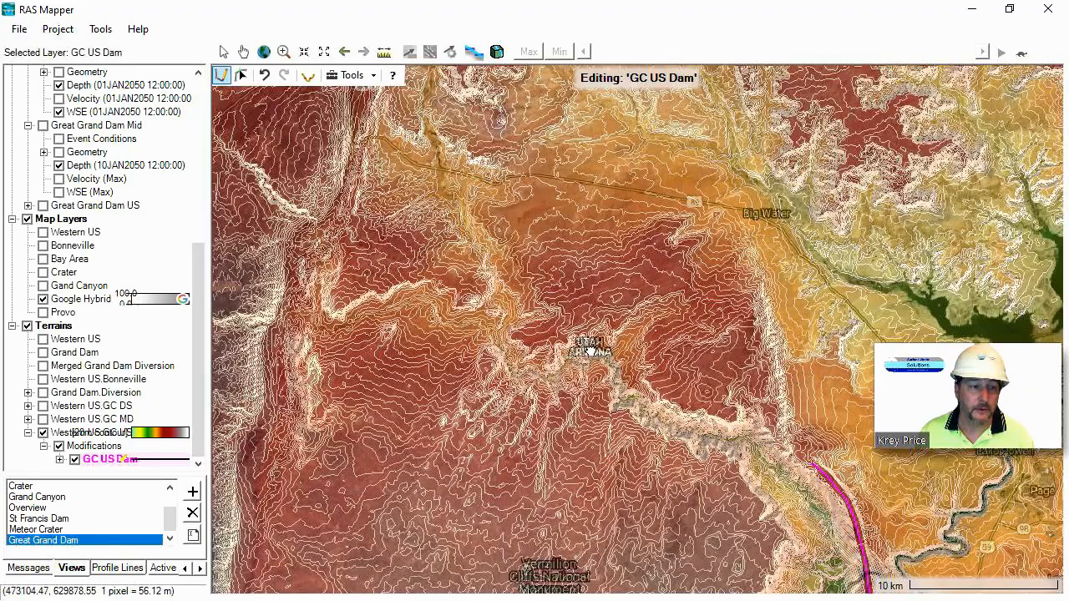
drag(582, 347, 639, 369)
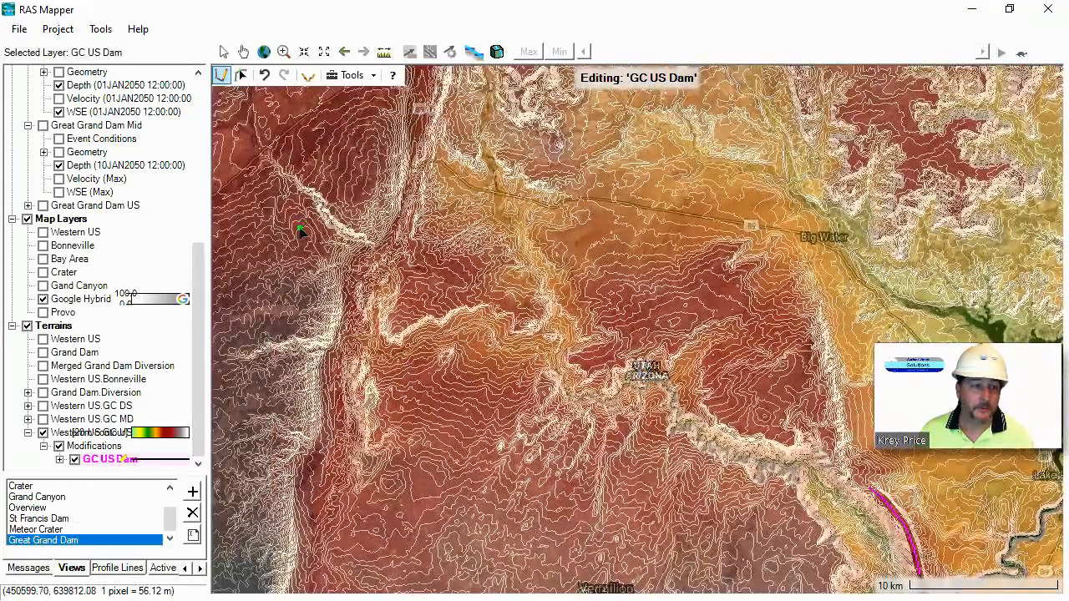
drag(470, 334, 683, 324)
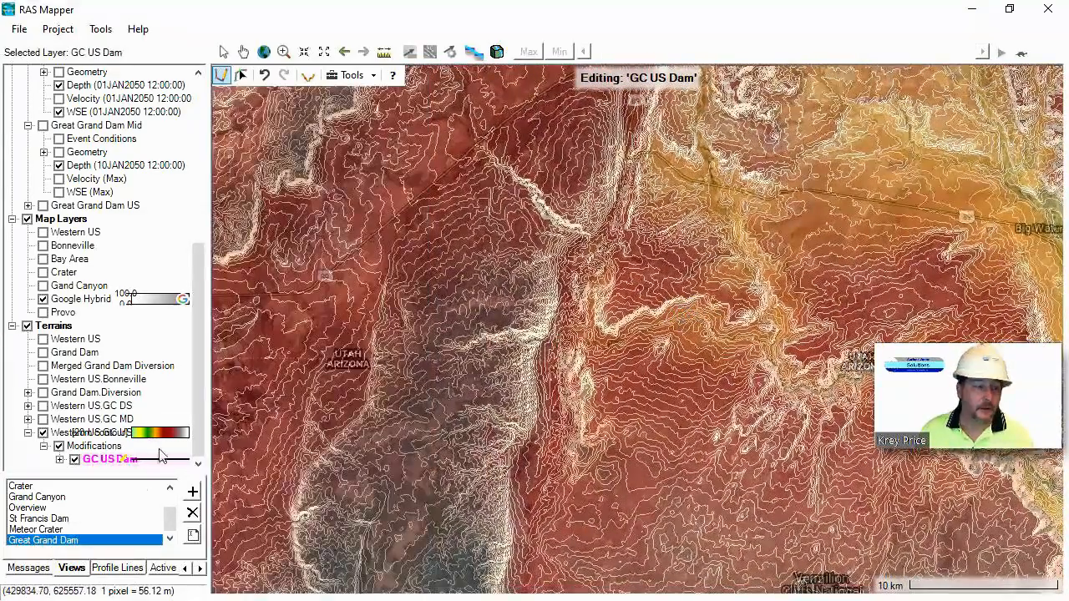
Step: Stop editing the Western US.GC US terrain modifications and save the edits
right_click(94, 446)
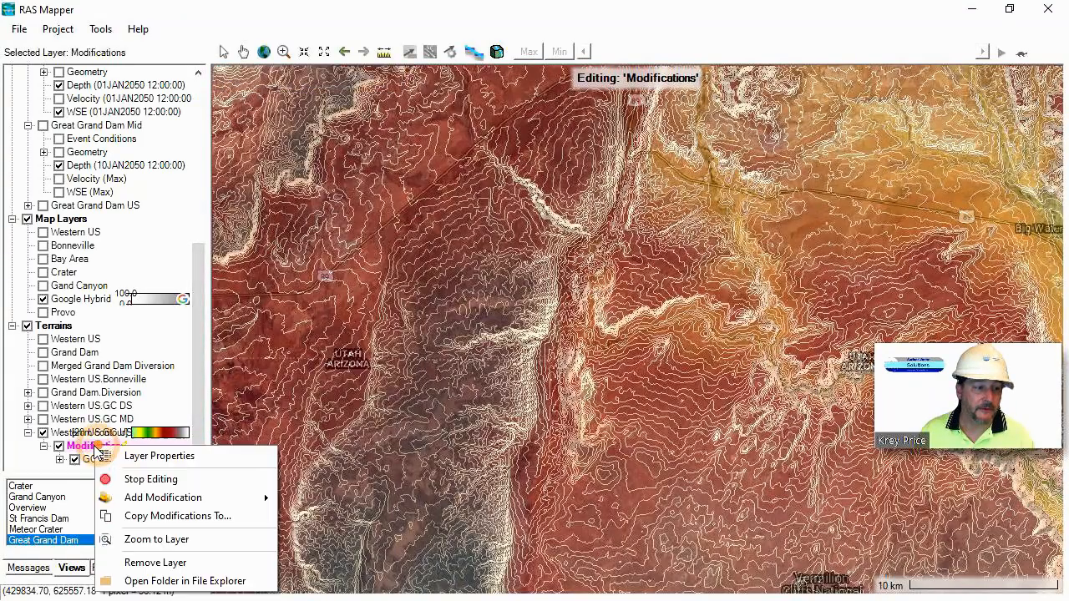
click(125, 475)
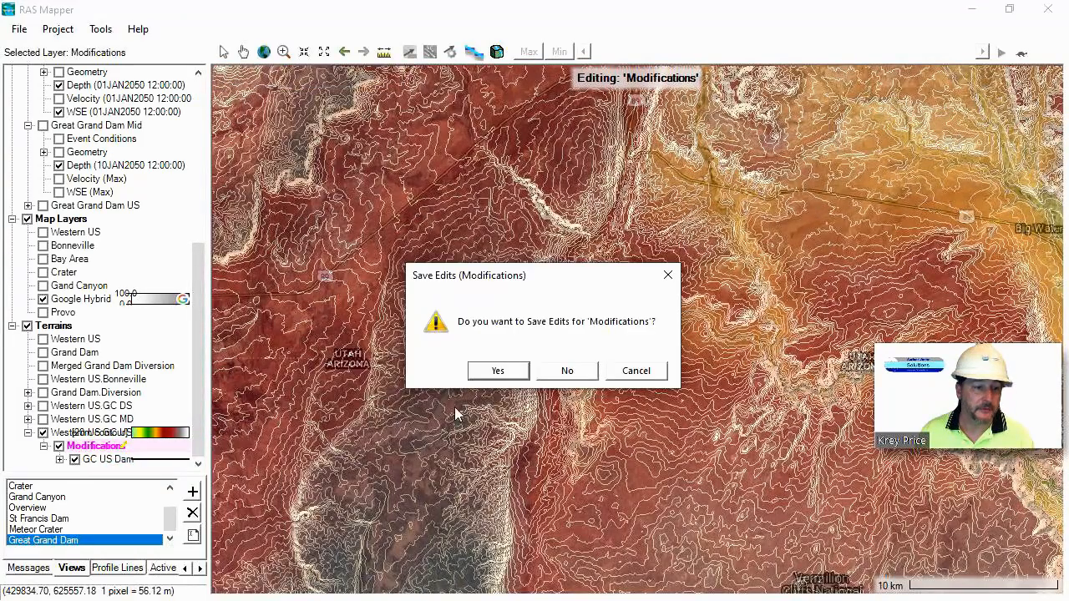
click(496, 370)
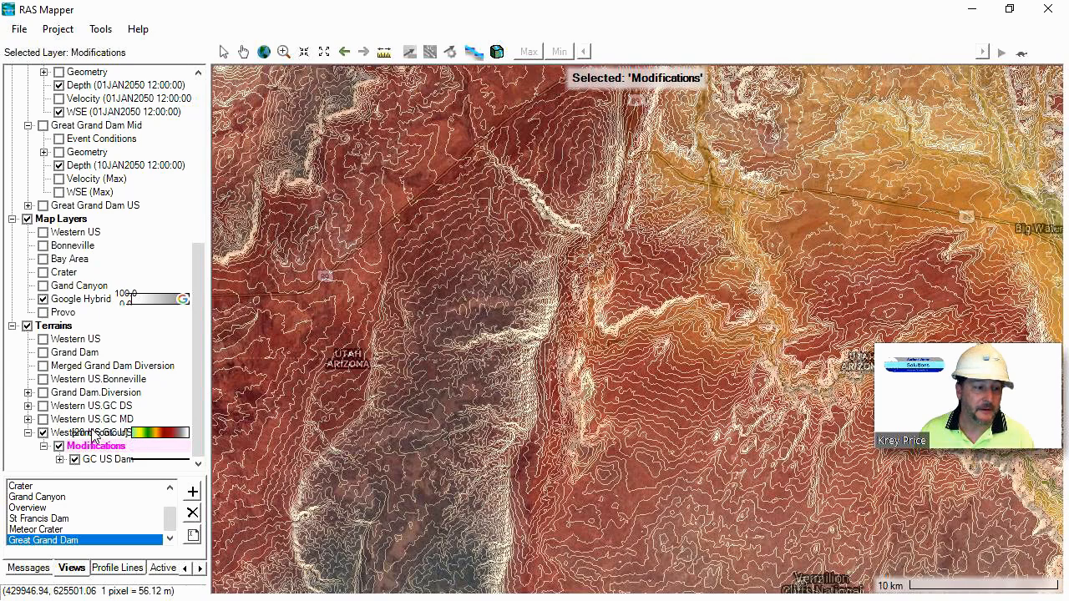
Step: Add a channel line modification layer named GC Bypass to the Western US.GC US terrain
right_click(93, 434)
mouse_move(151, 441)
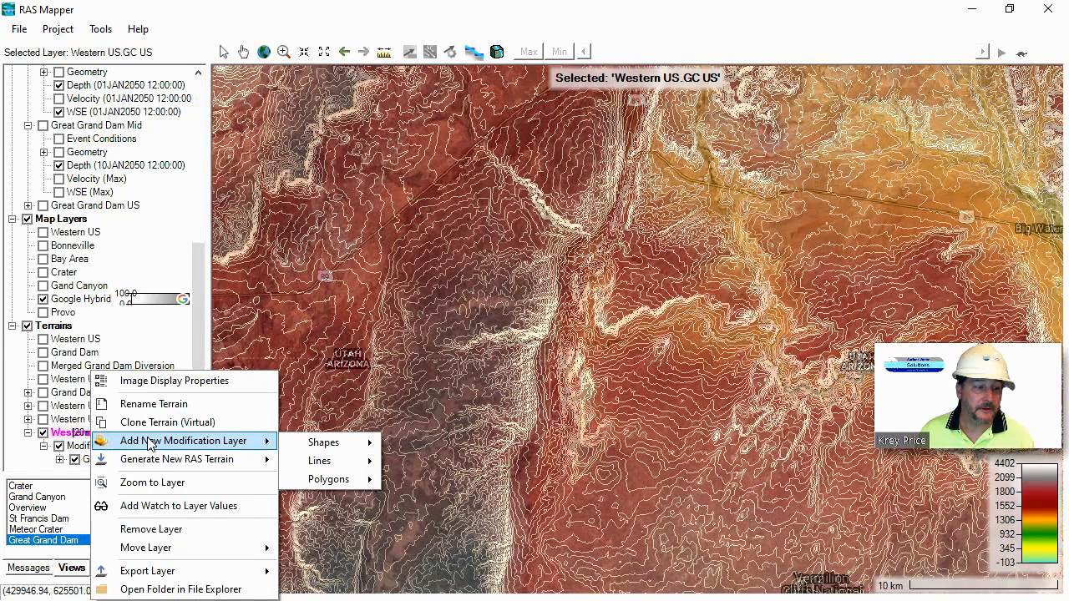
mouse_move(339, 461)
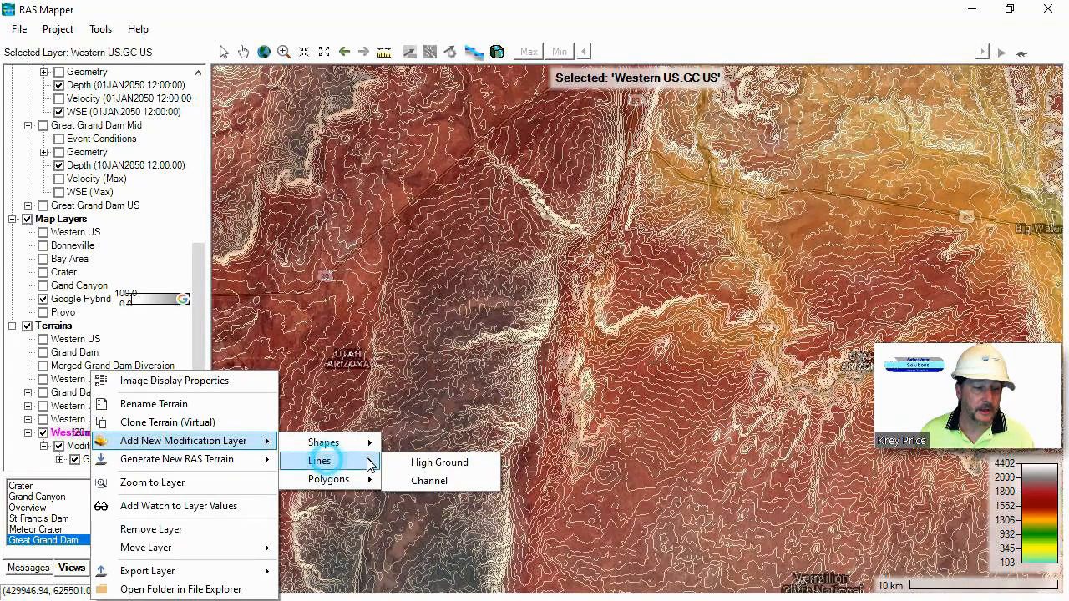
click(425, 481)
click(444, 342)
double_click(477, 342)
text(GC Bypass)
key(Return)
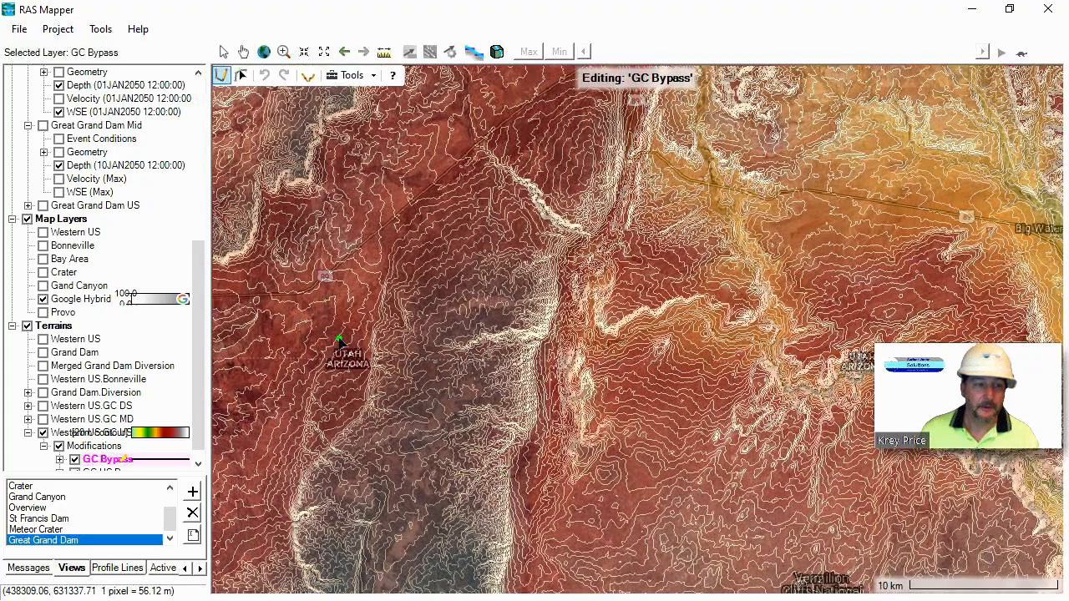
scroll(523, 311, down, 1)
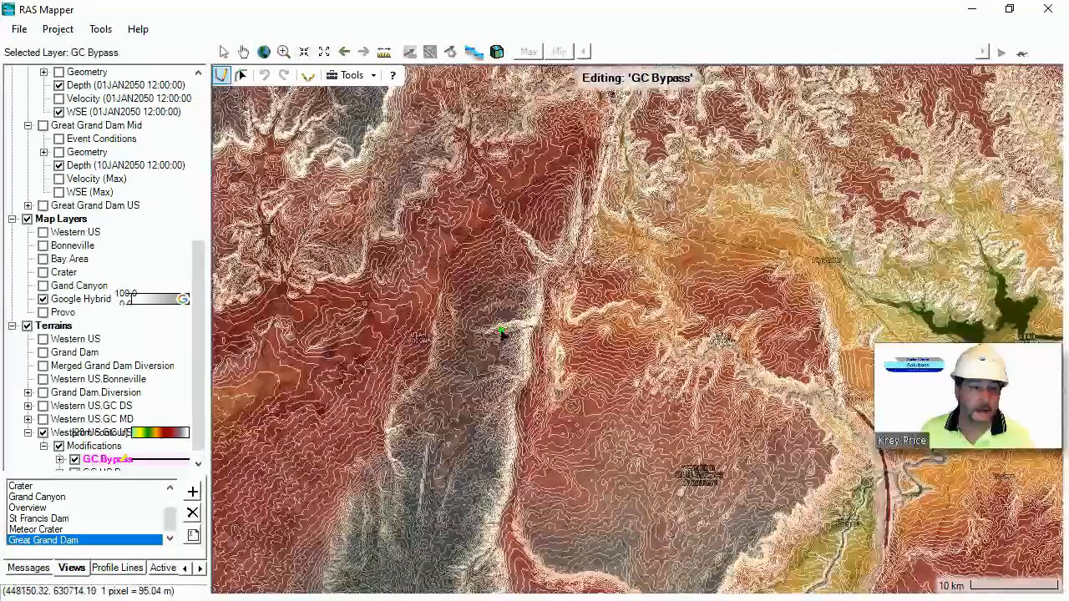
Step: Draw a two-point line about 31 km long in the GC US Dam layer, crossing the ridge west of Big Water, and close its ground line editor
drag(488, 343, 692, 359)
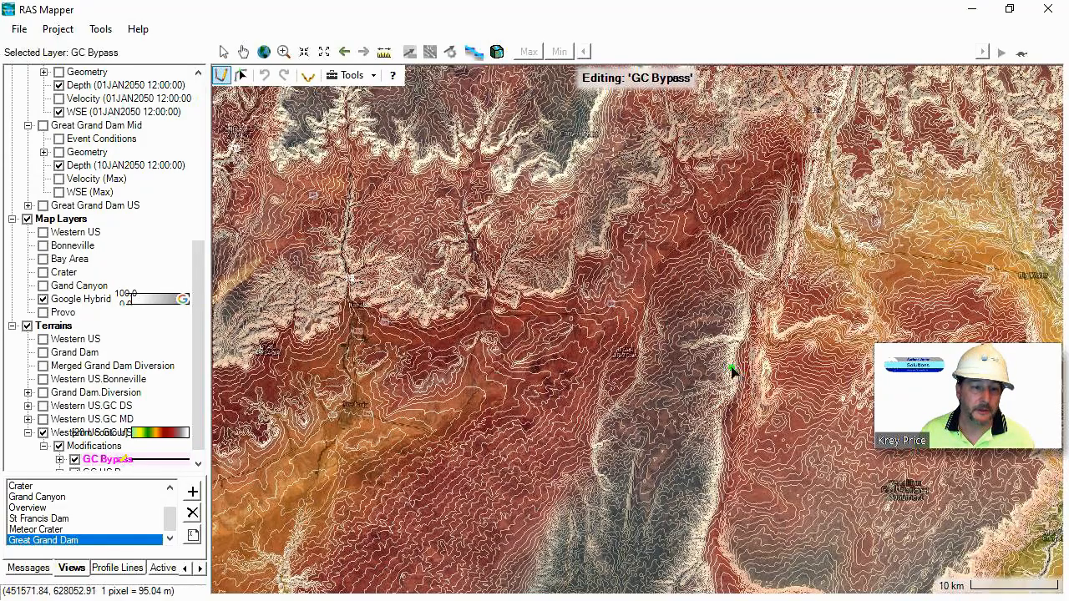
drag(738, 378, 653, 382)
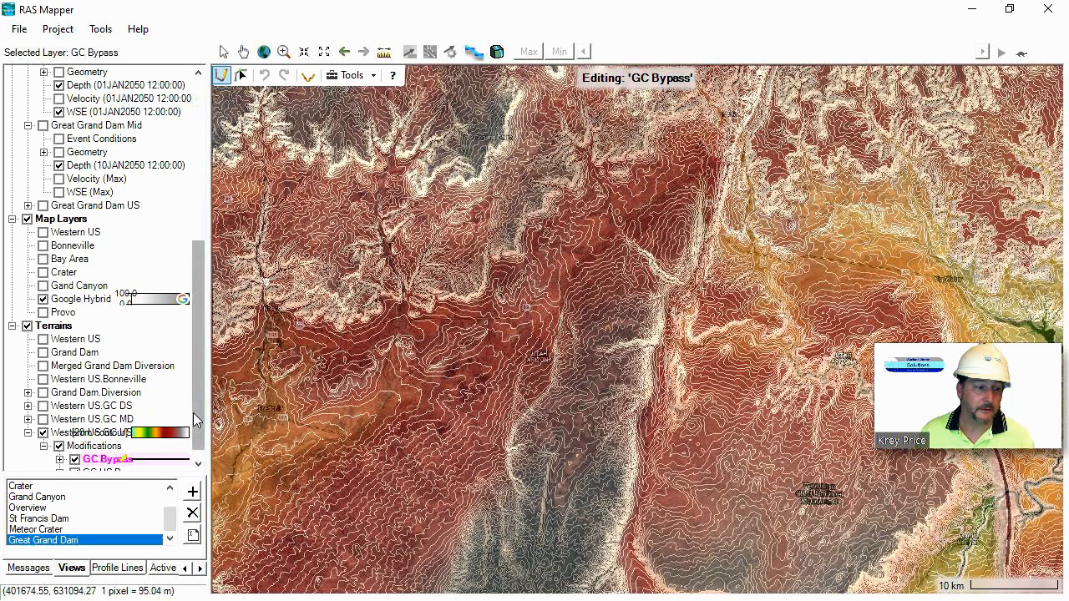
scroll(193, 413, down, 1)
click(59, 459)
click(111, 460)
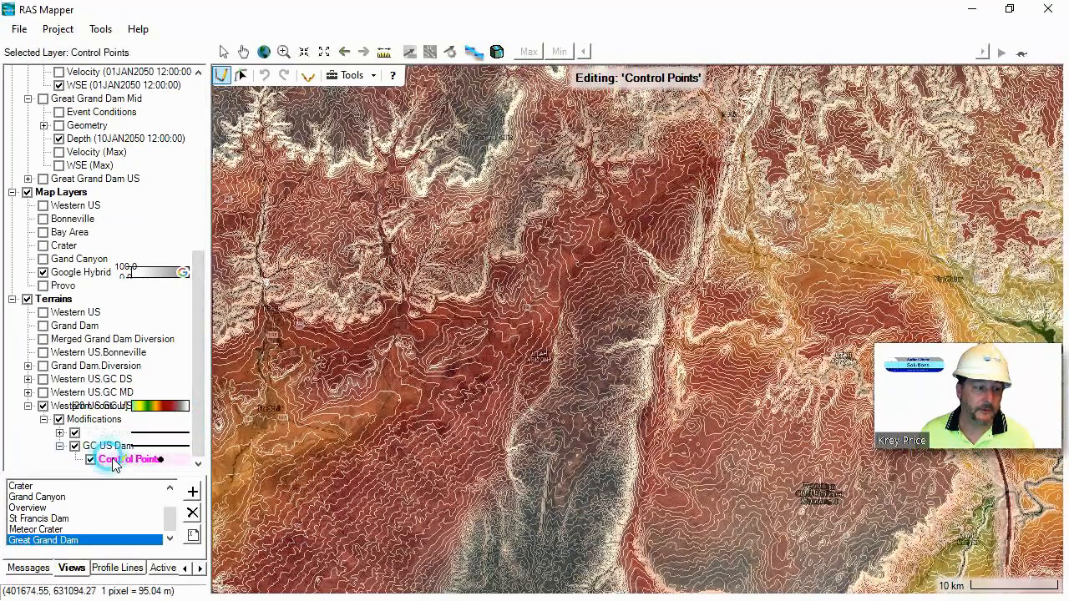
click(122, 448)
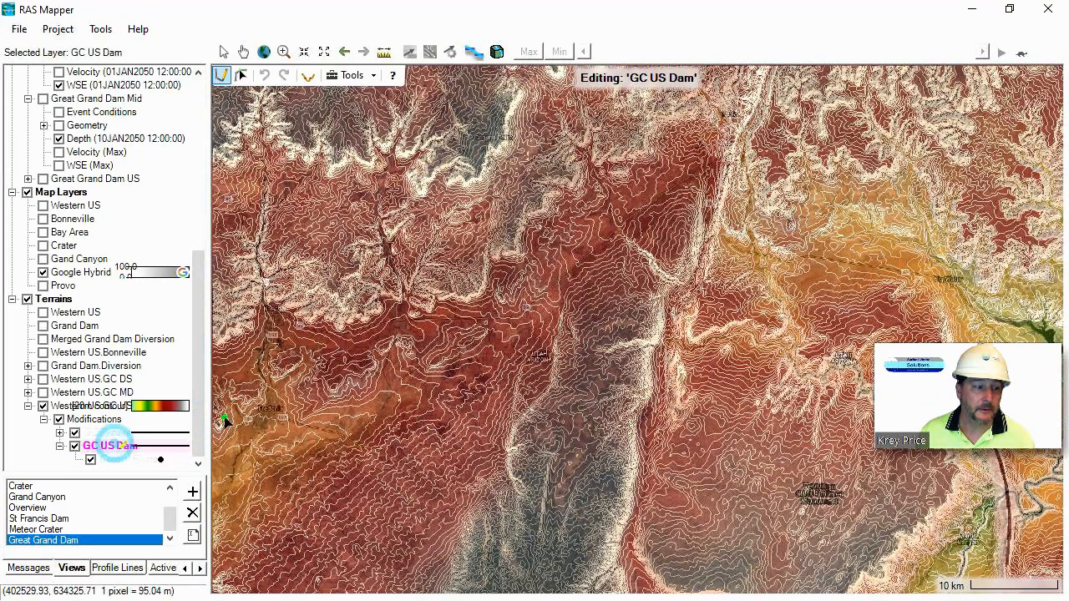
click(785, 242)
click(515, 301)
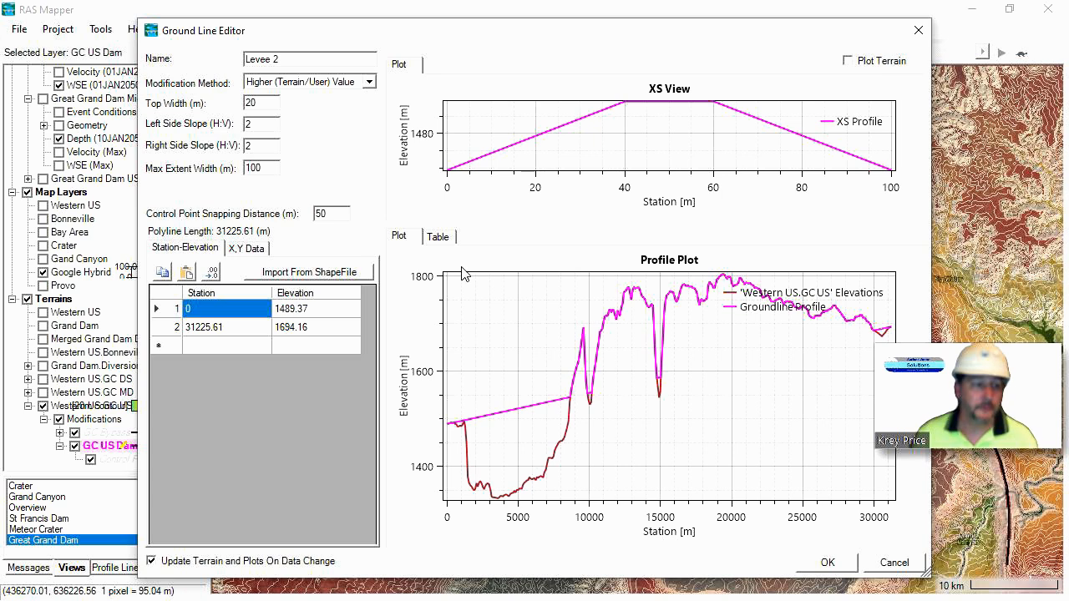
click(919, 30)
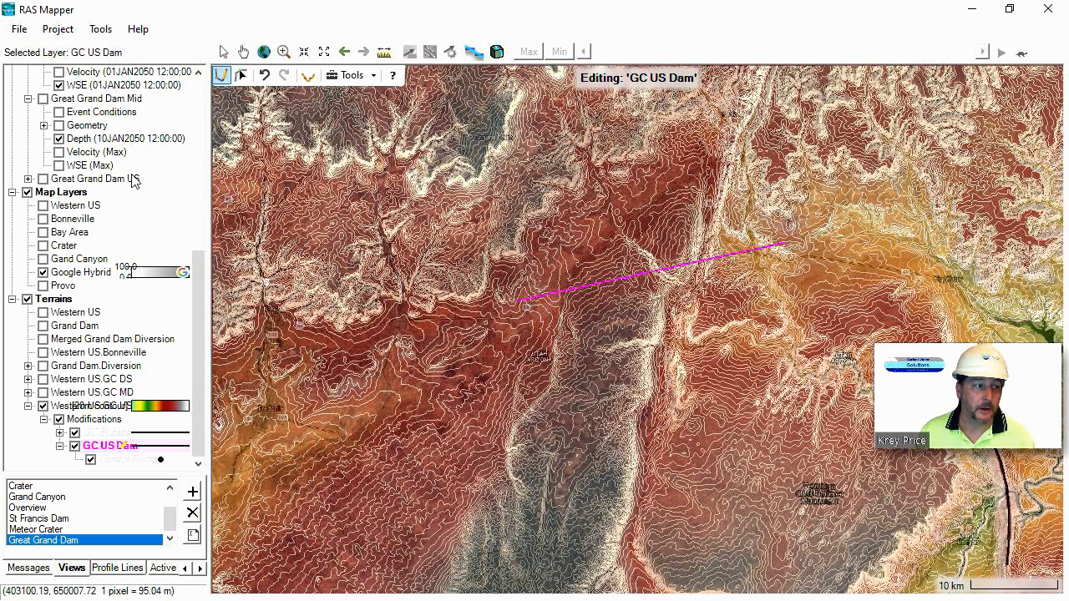
Step: Create a new polyline layer named GC Bypass under the map's features
drag(200, 282, 196, 110)
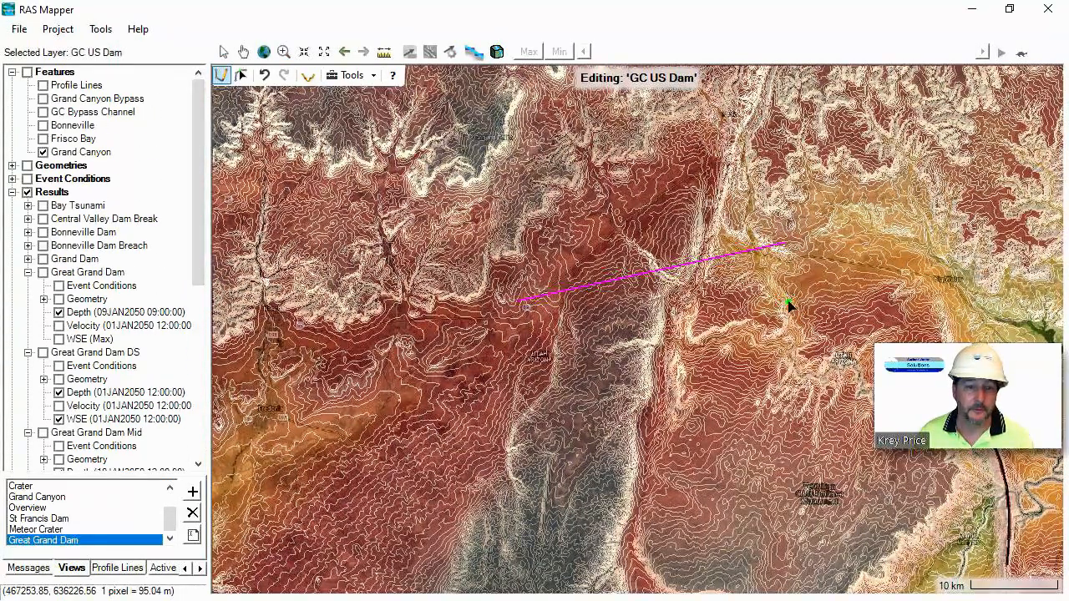
drag(808, 316, 694, 330)
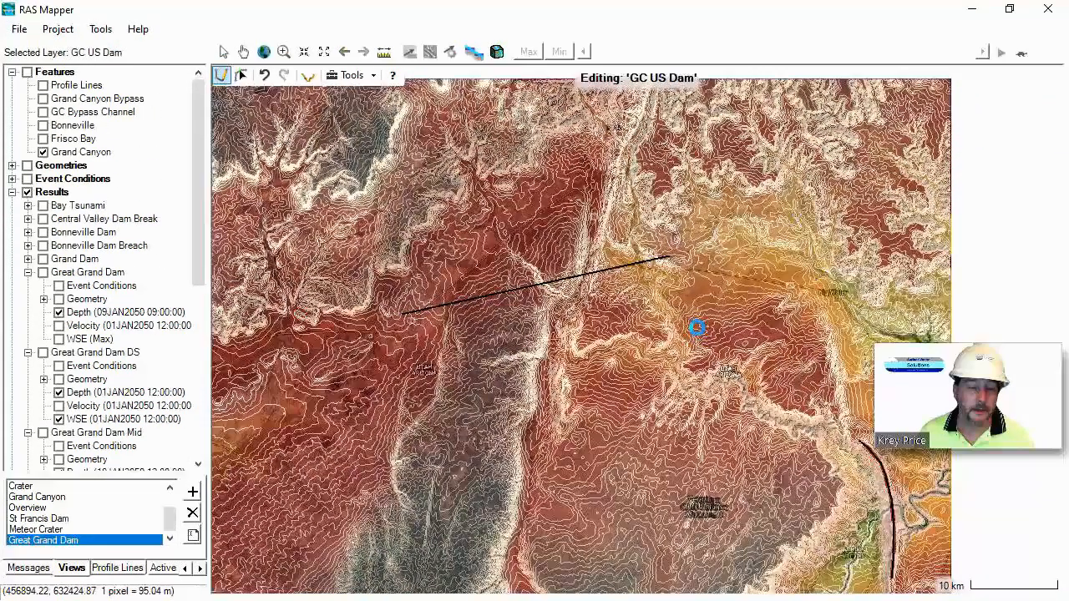
right_click(70, 74)
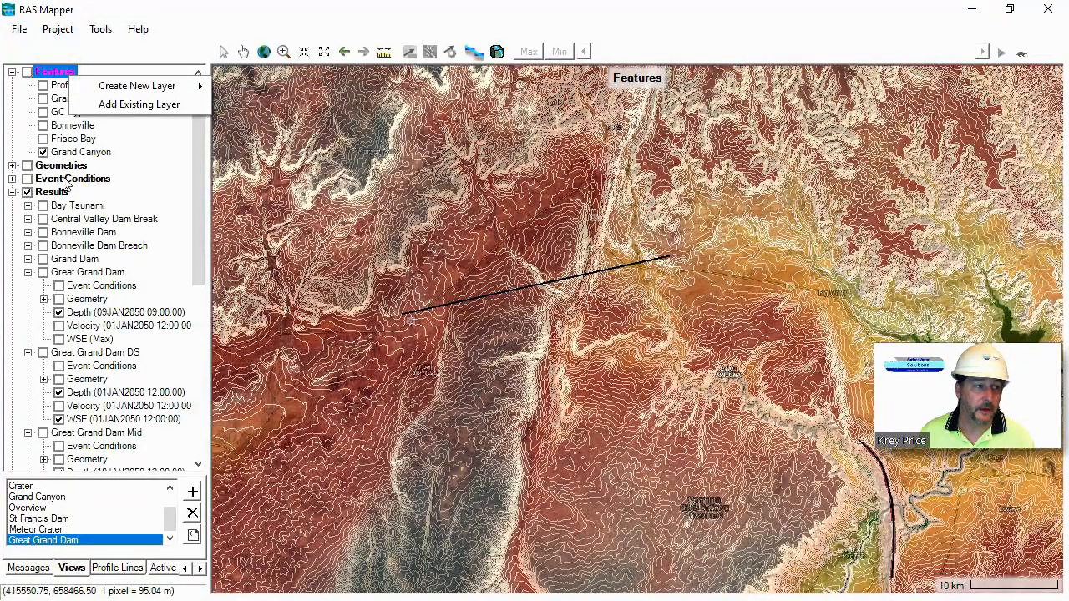
drag(198, 238, 194, 350)
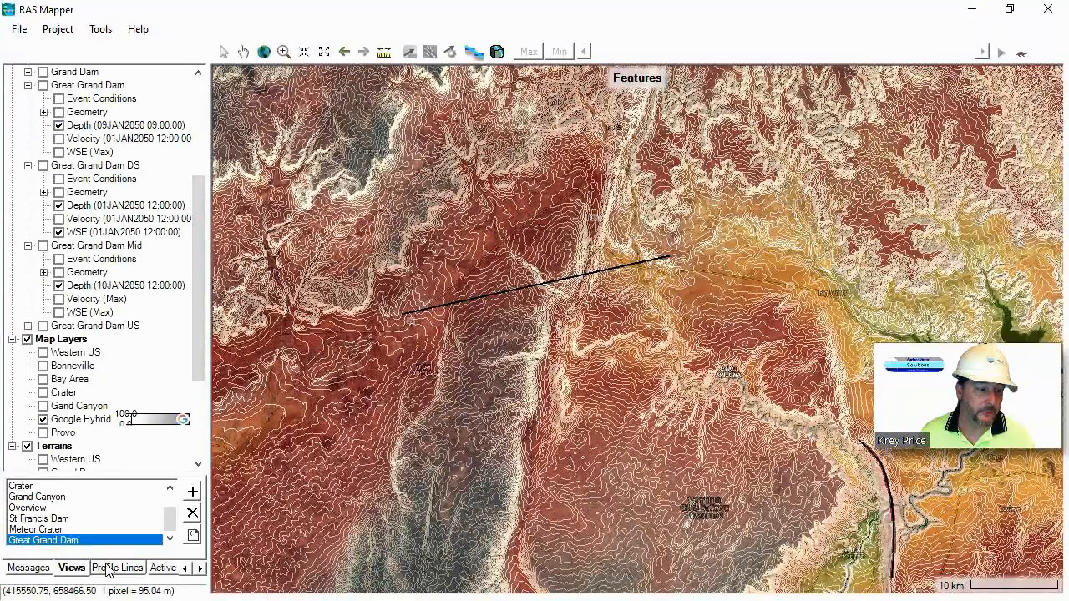
drag(196, 359, 190, 252)
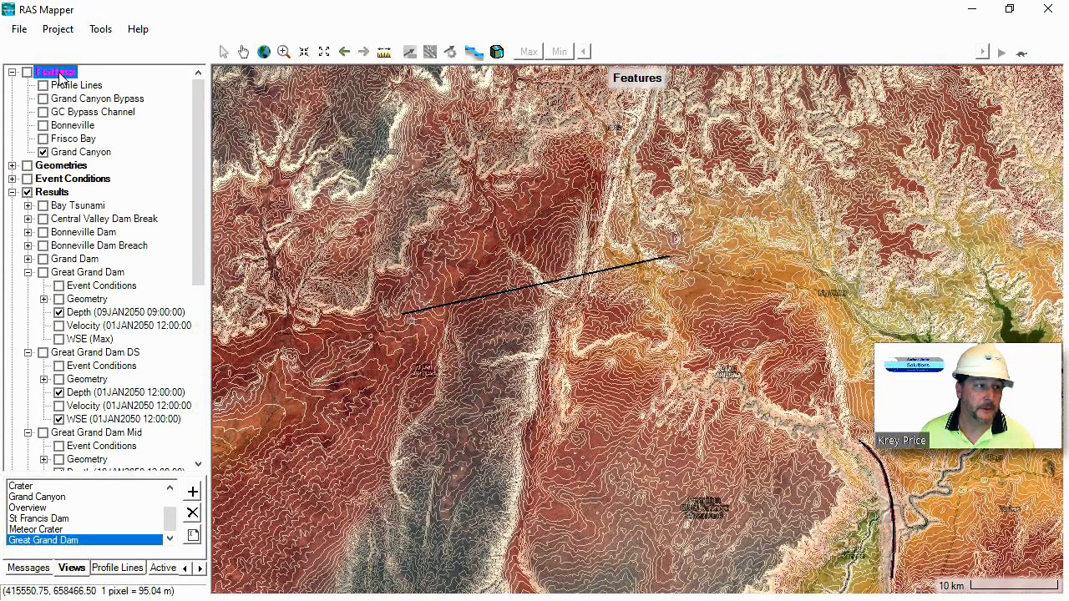
right_click(77, 73)
mouse_move(104, 90)
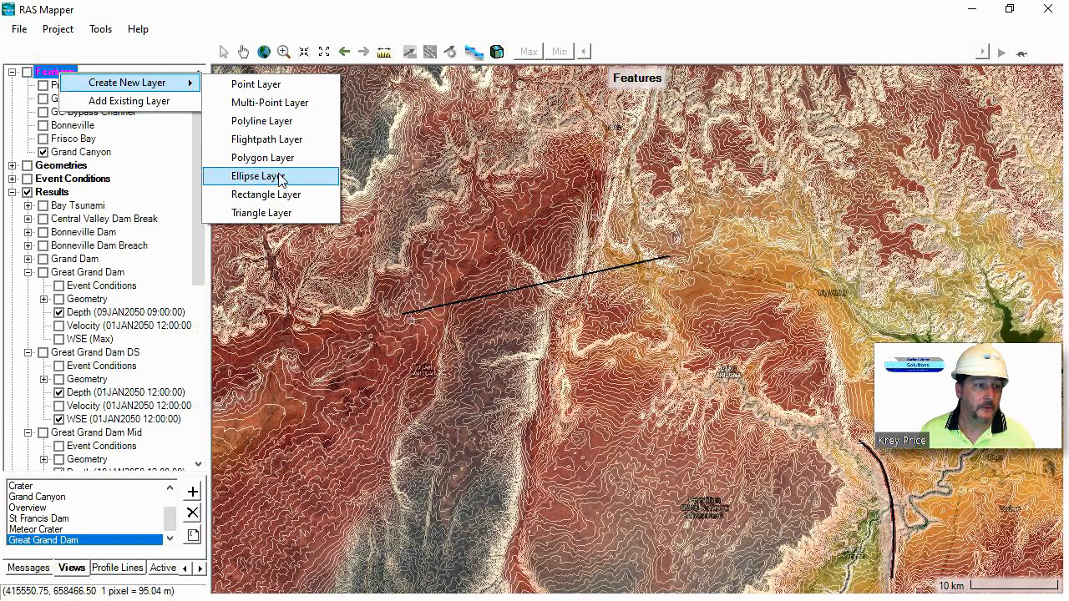
click(262, 121)
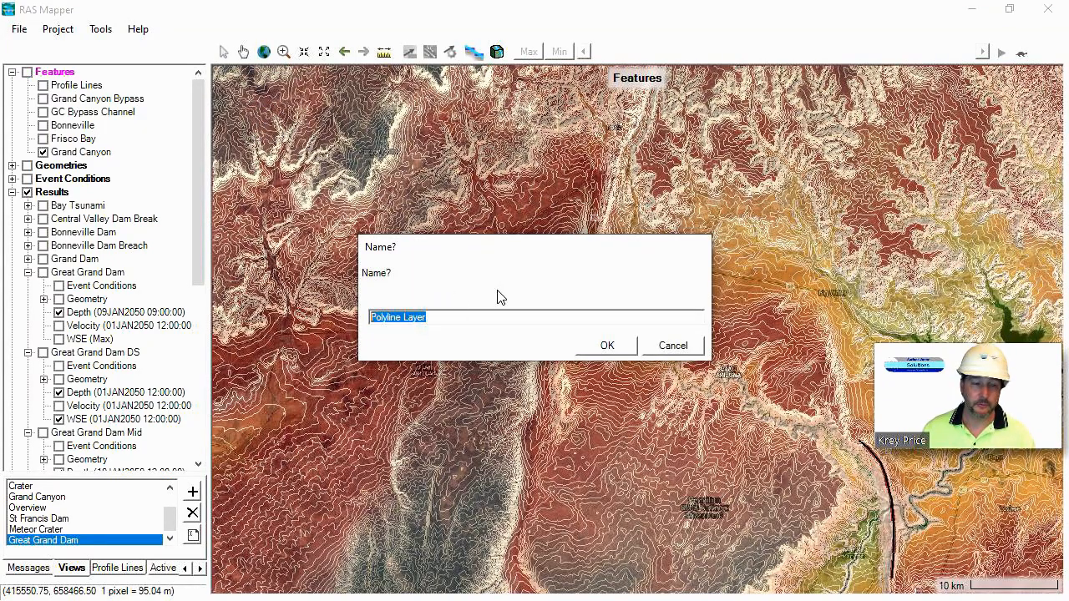
text(GC Bypass)
key(Return)
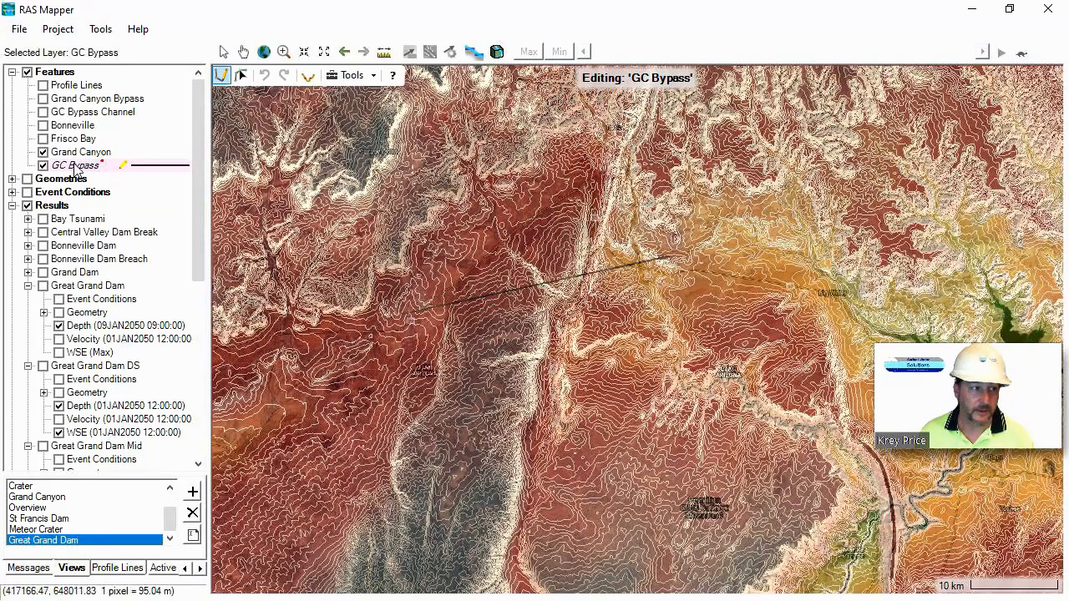
Step: Start the GC Bypass polyline northwest of Big Water and place its first points westward along the terrain contours
scroll(673, 252, up, 1)
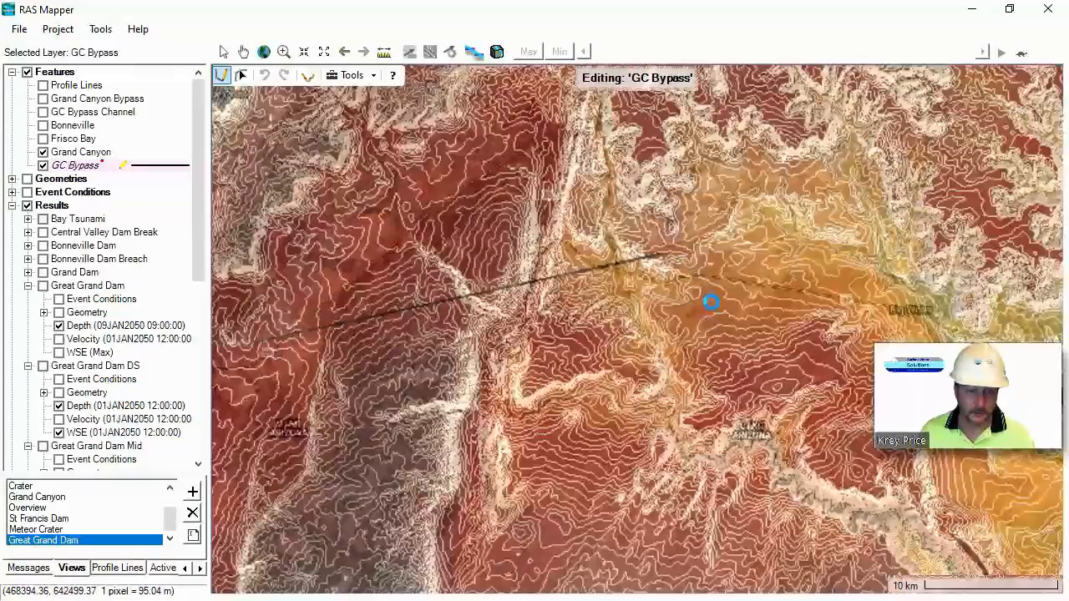
scroll(709, 301, up, 2)
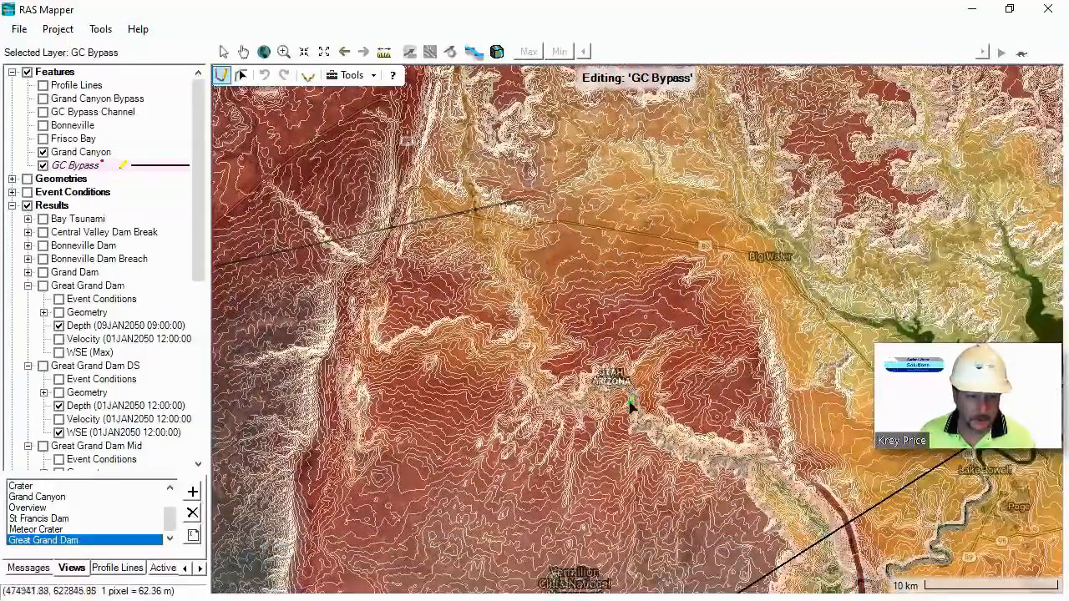
scroll(671, 358, up, 2)
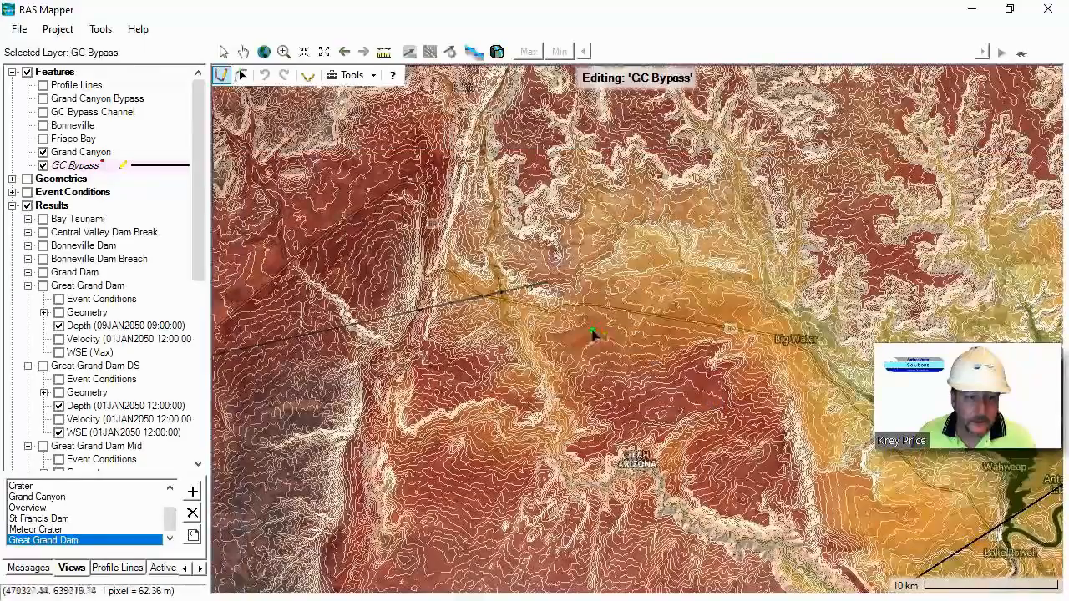
scroll(591, 314, up, 2)
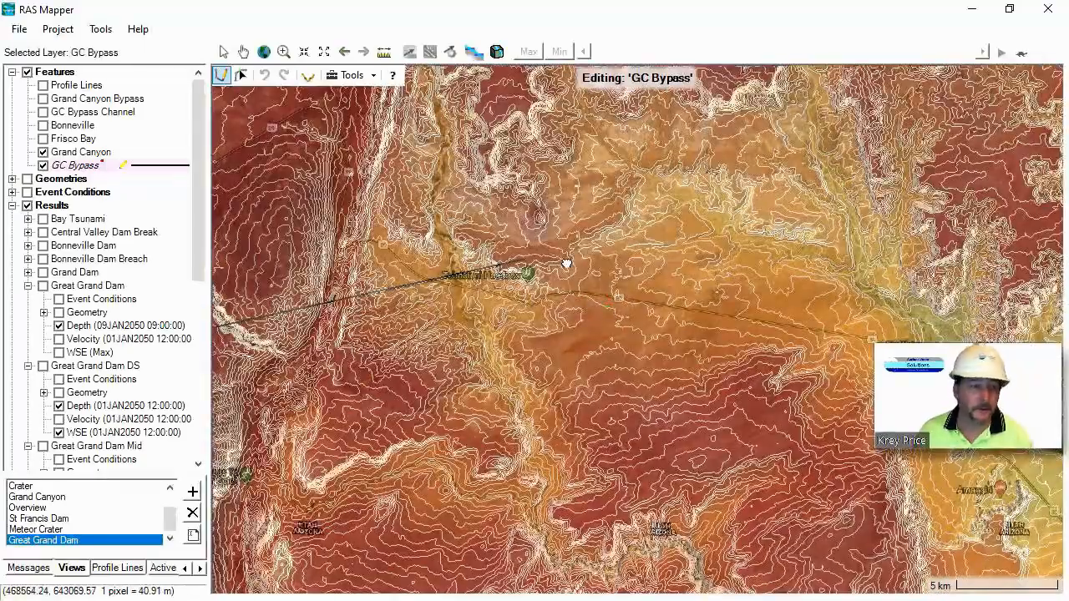
drag(566, 264, 664, 264)
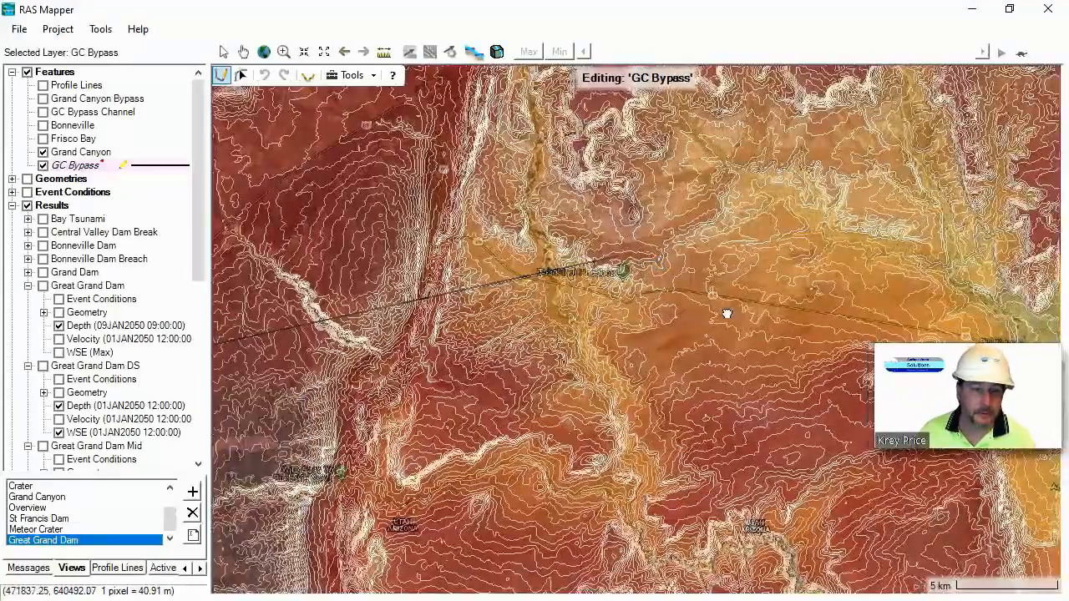
drag(726, 314, 607, 300)
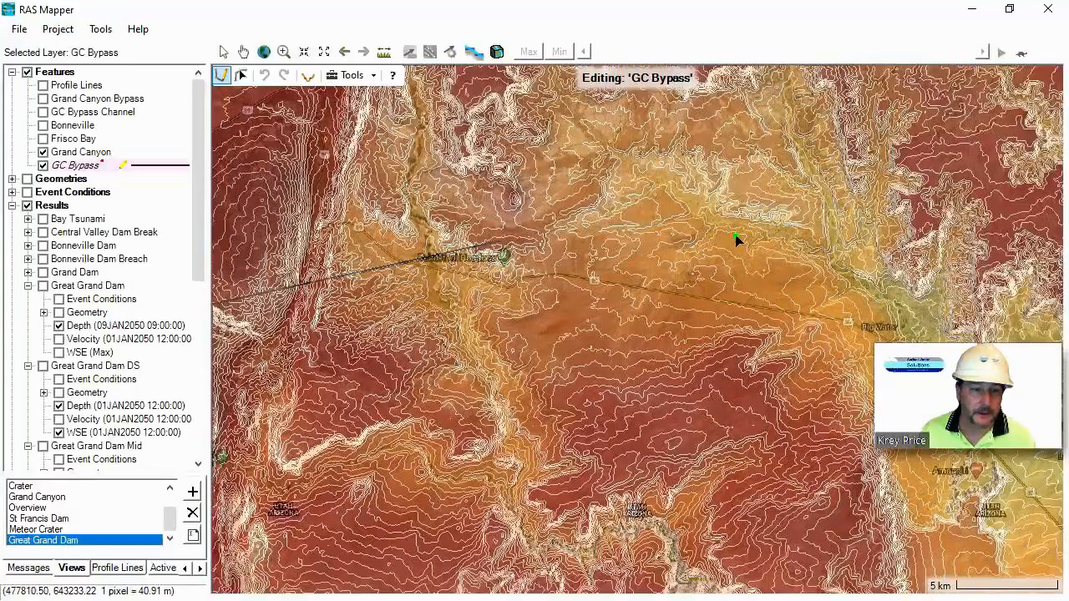
drag(741, 291, 589, 271)
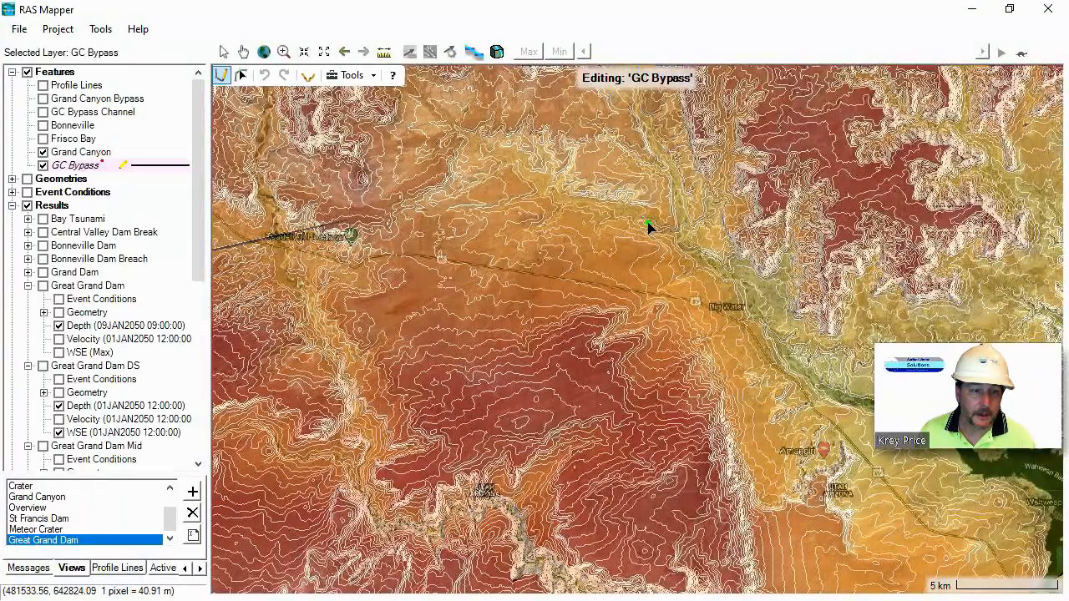
click(573, 206)
click(437, 210)
click(390, 212)
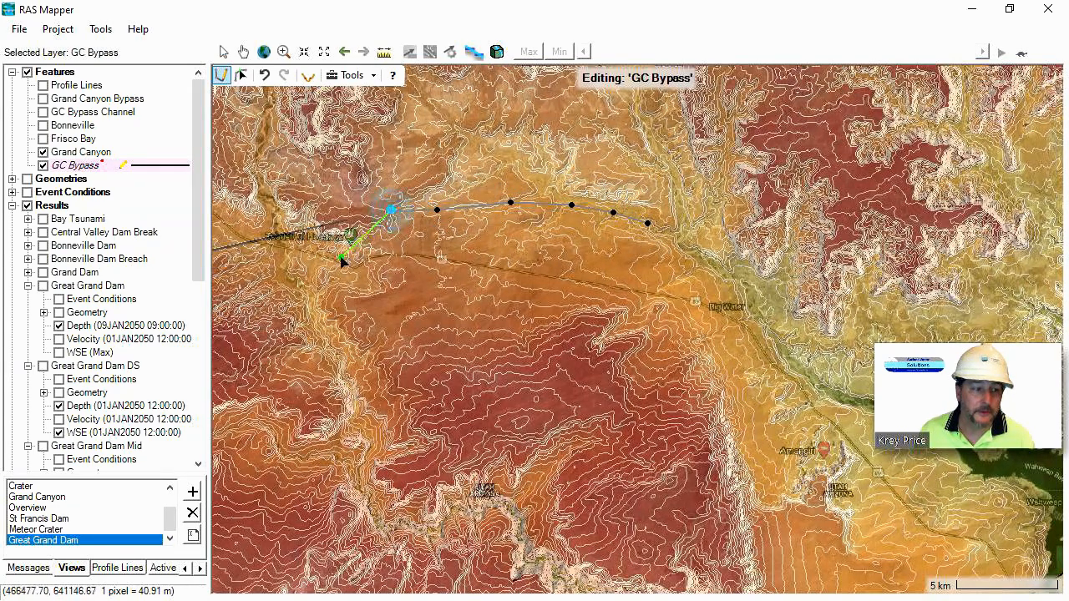
Step: Continue the bypass polyline west across the steep ridge, curving southwest to the Great Western Trail parking area
drag(340, 256, 847, 265)
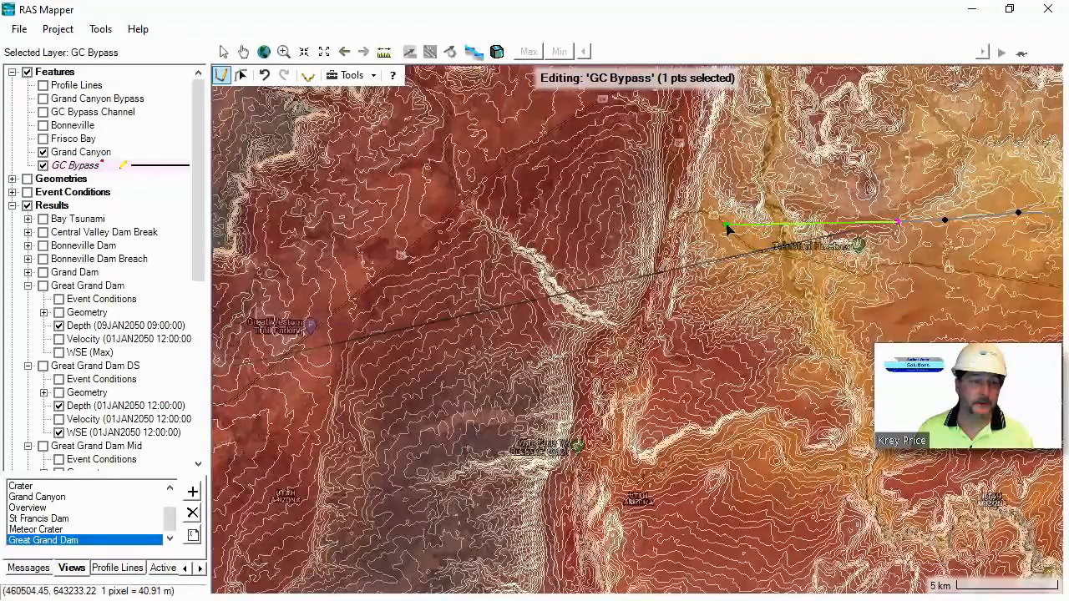
drag(785, 219, 703, 315)
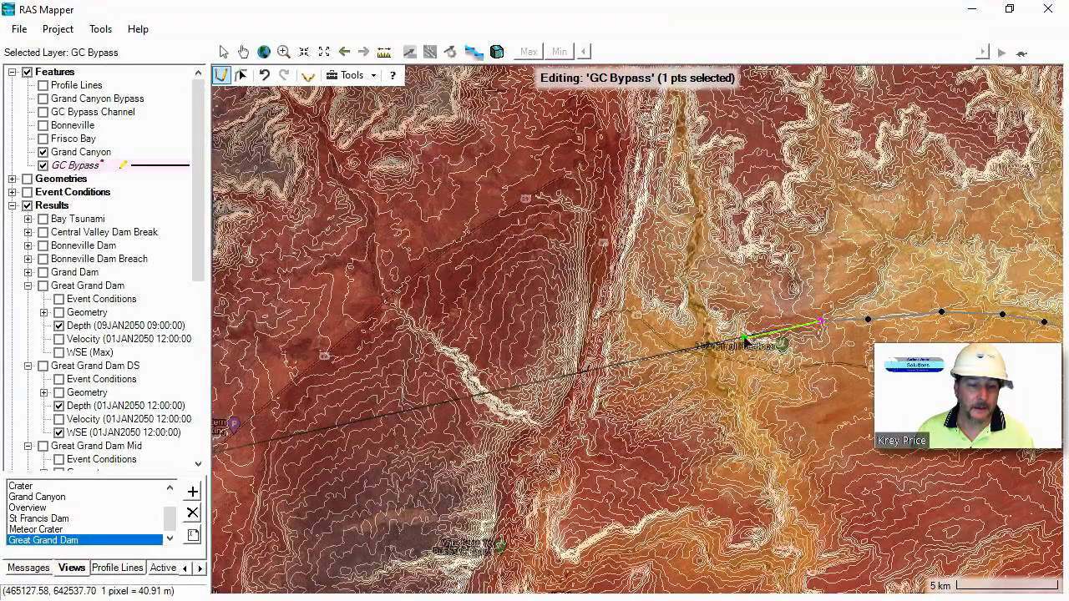
click(714, 308)
click(624, 271)
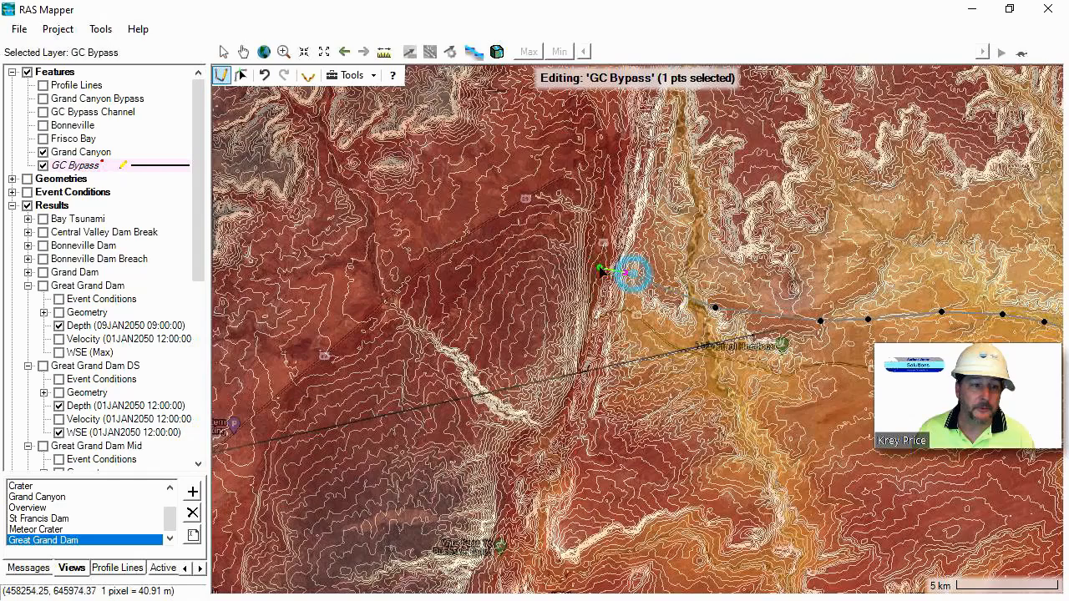
drag(308, 363, 616, 244)
click(652, 192)
click(545, 279)
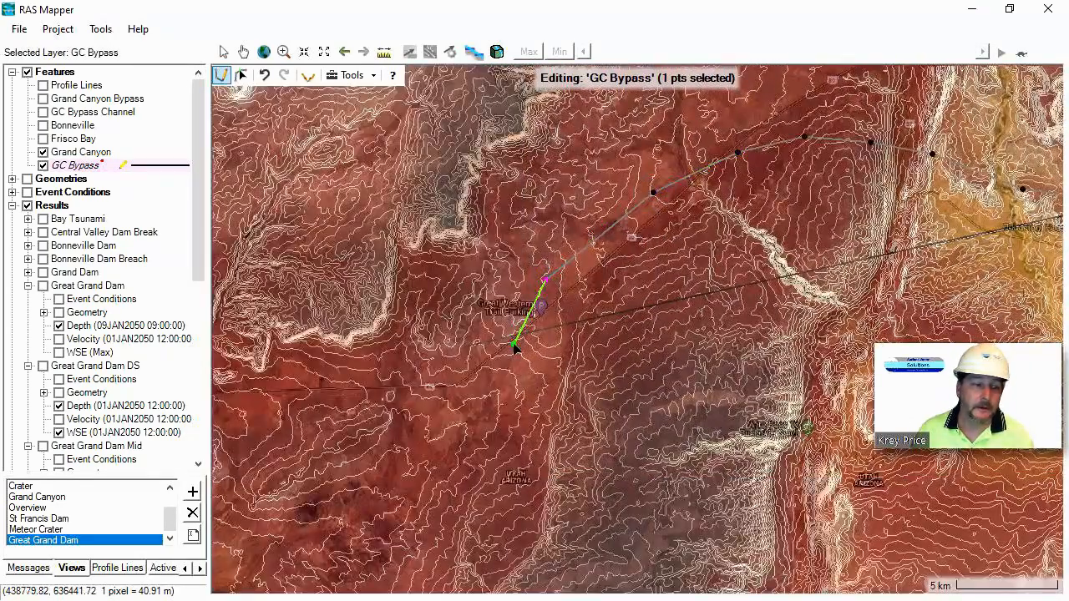
Step: Extend the bypass polyline southwest across the Utah–Arizona border to the low ground southeast of Fredonia
drag(378, 501, 841, 278)
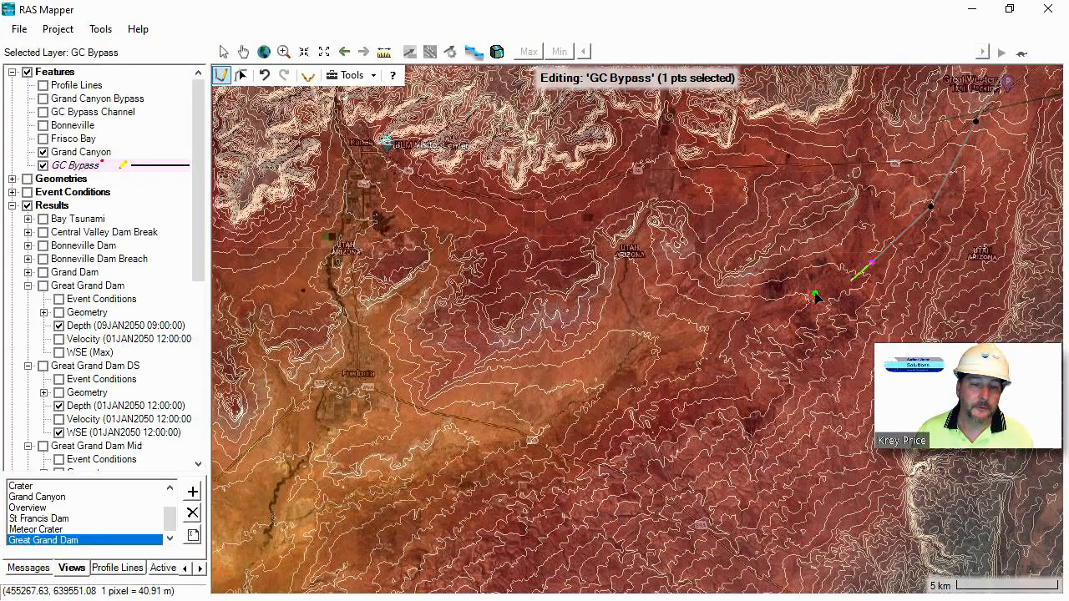
click(757, 314)
click(632, 358)
drag(517, 384, 874, 291)
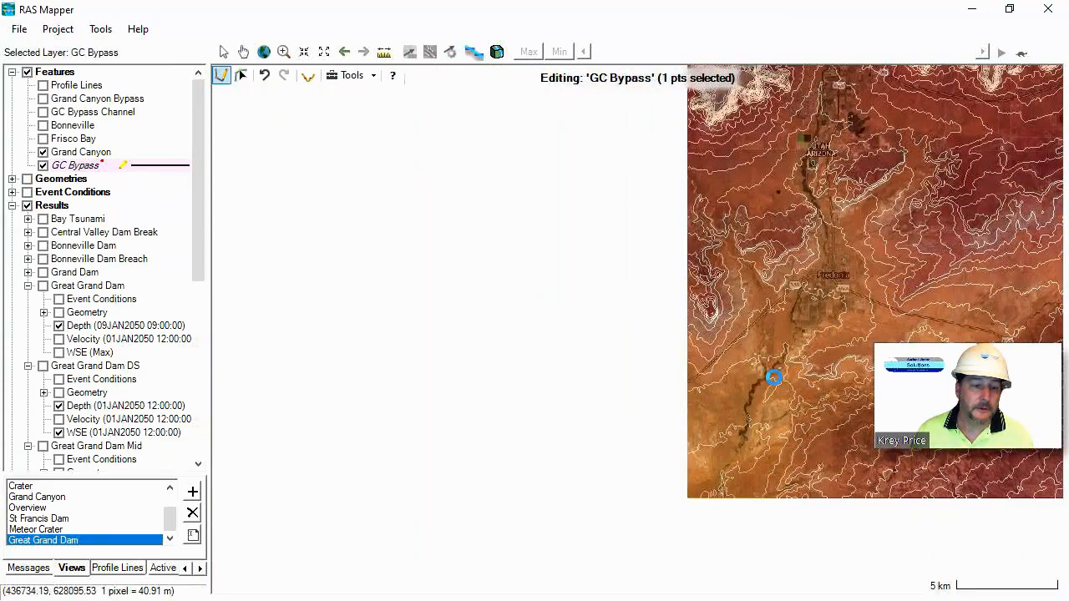
Step: Route the bypass polyline southwest around the high plateau, turn northwest, and finish it at the cliff edge south of Hurricane
scroll(698, 325, down, 1)
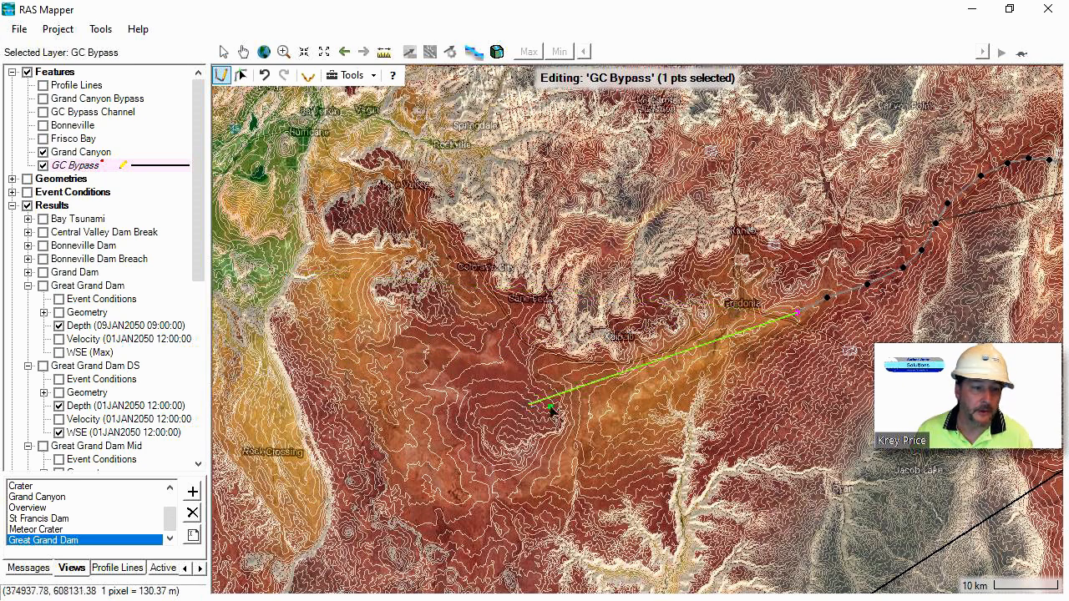
click(683, 379)
click(605, 417)
click(521, 480)
click(474, 490)
click(438, 474)
click(406, 435)
click(384, 397)
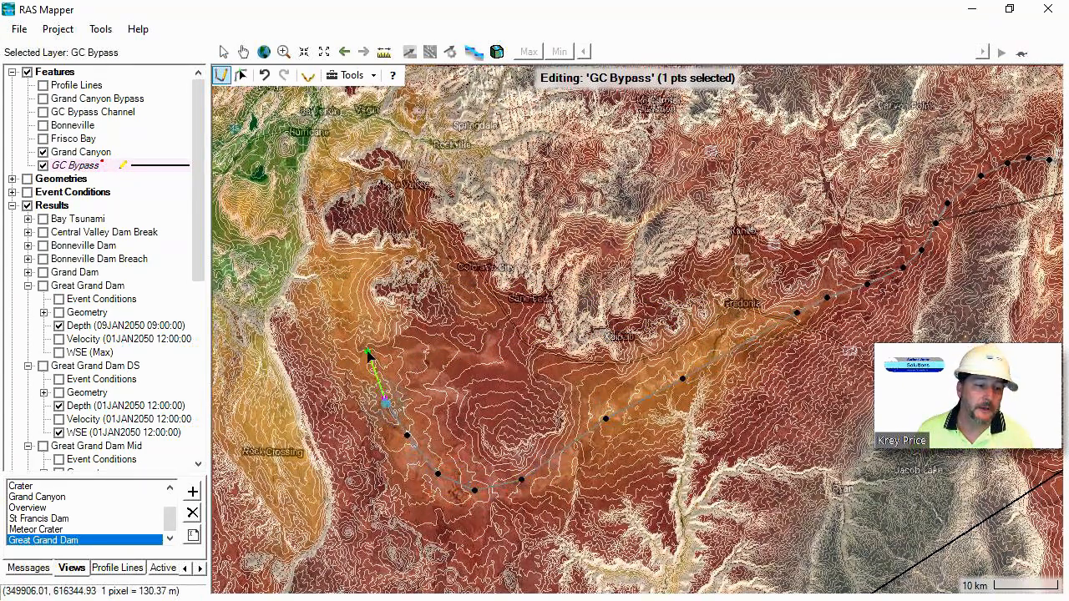
click(319, 286)
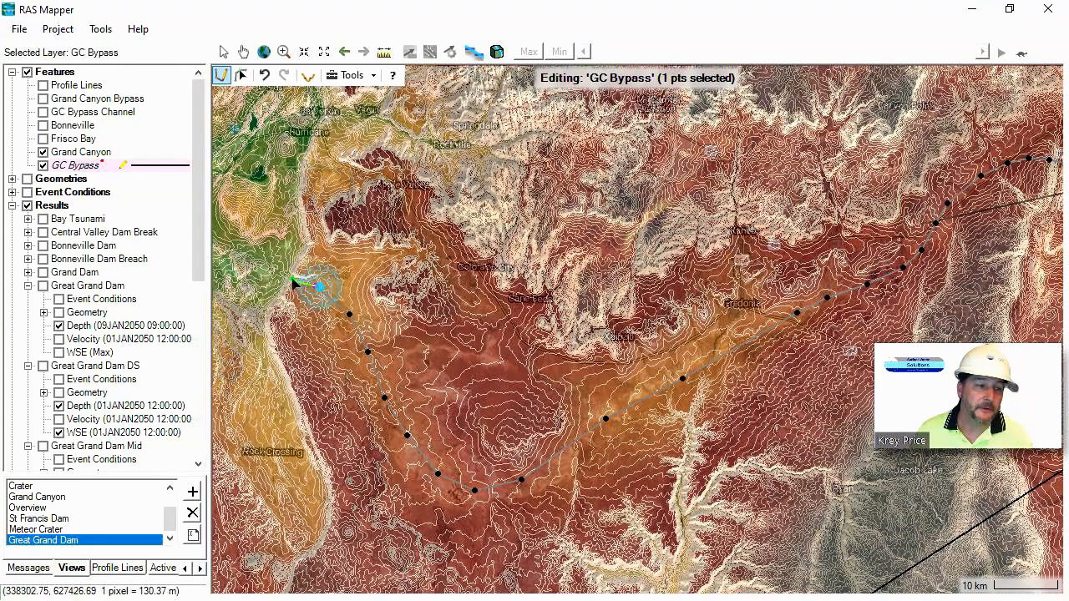
double_click(284, 274)
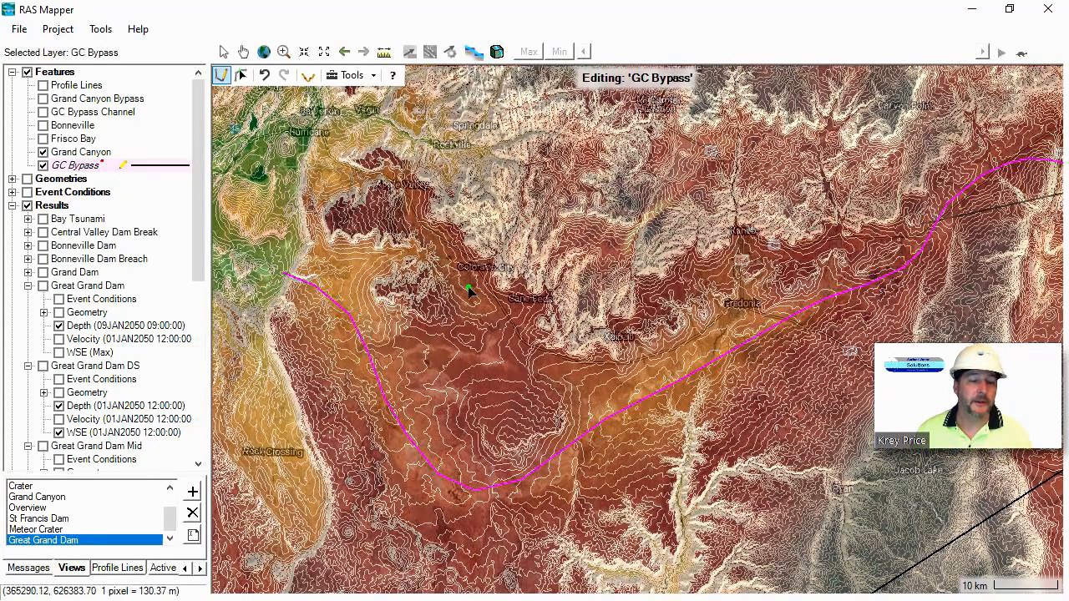
Step: Stop editing the GC Bypass feature layer and save the edits
right_click(67, 167)
click(91, 213)
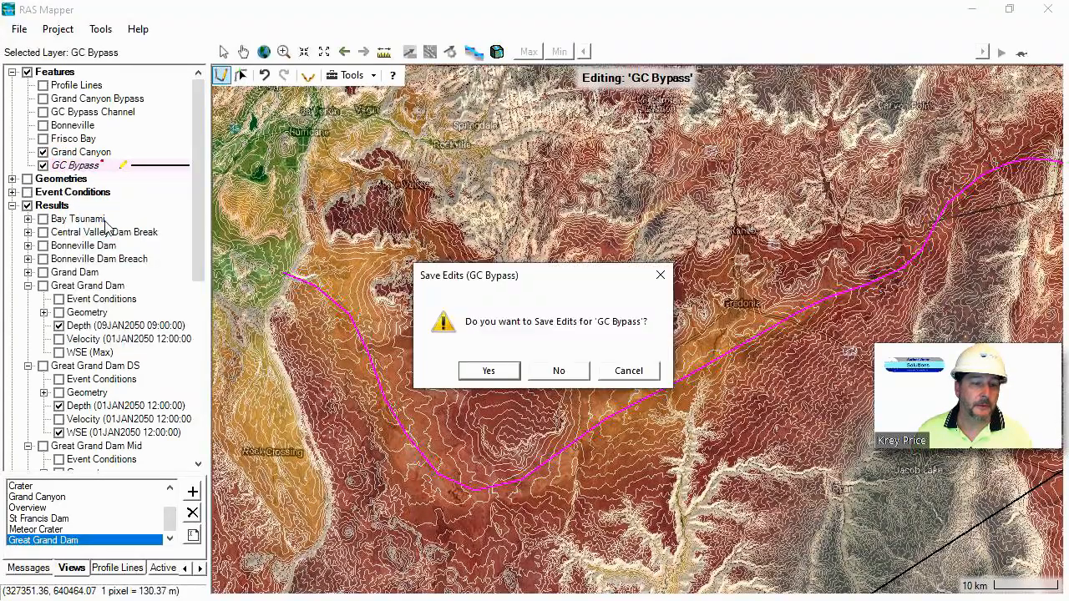
click(488, 370)
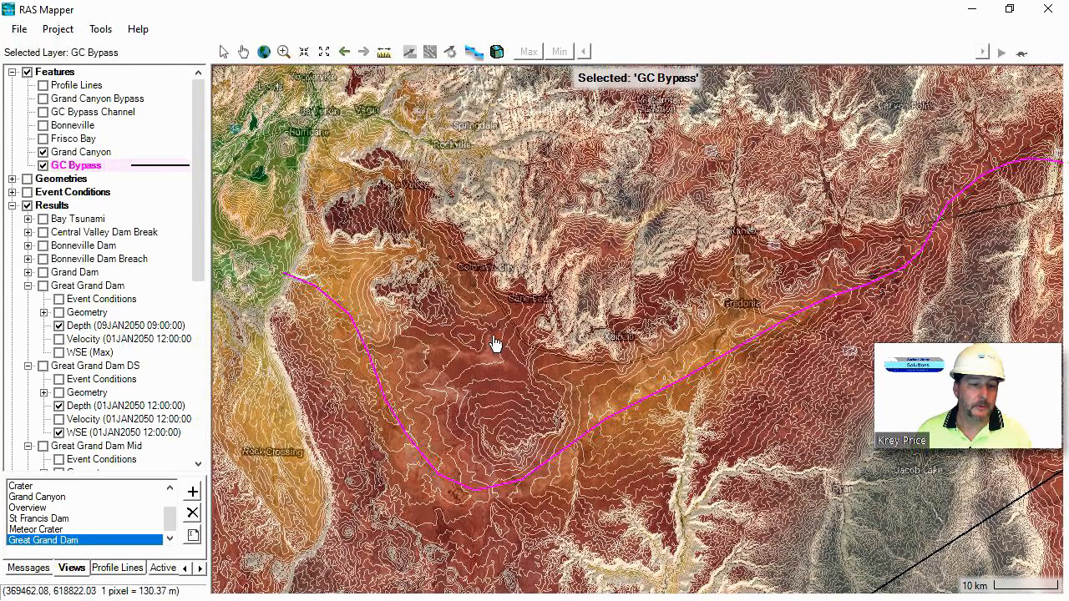
scroll(497, 343, down, 5)
drag(767, 307, 674, 316)
scroll(675, 304, up, 2)
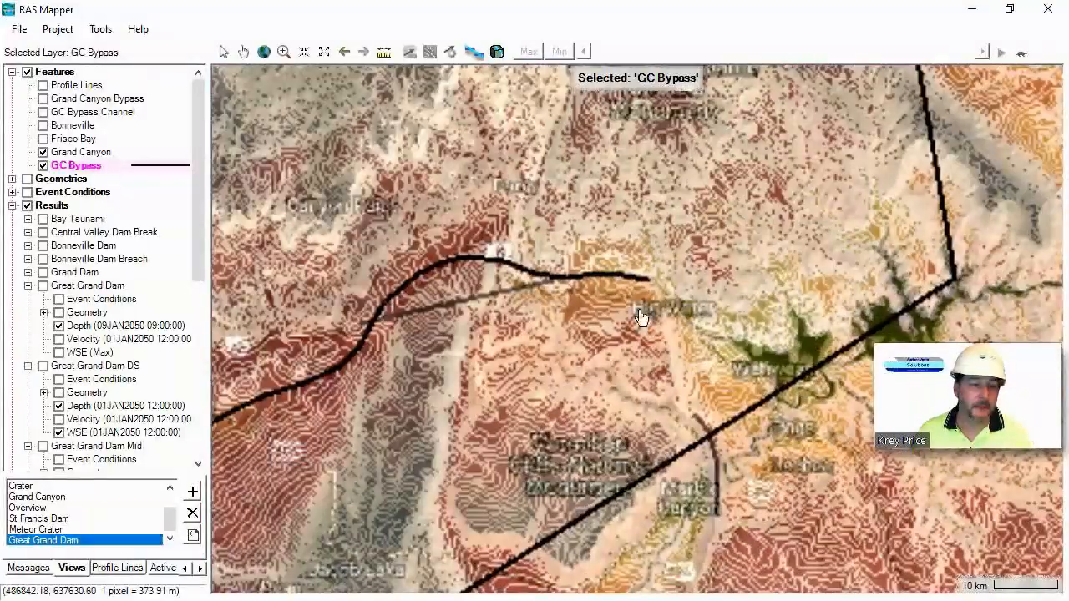
Step: Open the ground line modification of the GC US Dam layer in the Western US.GC US terrain for editing
scroll(579, 311, up, 2)
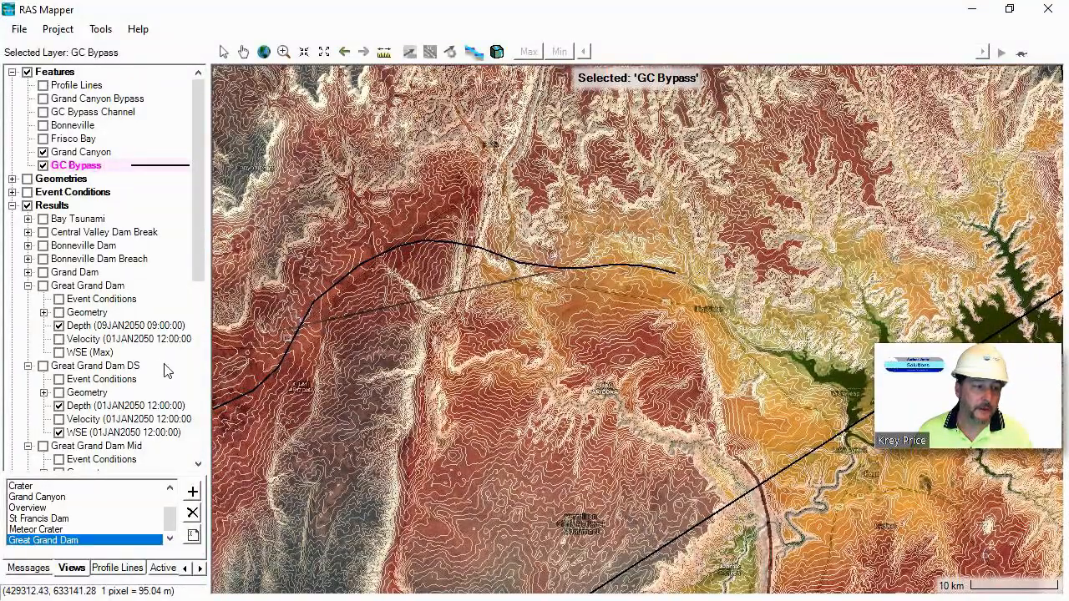
drag(191, 275, 191, 461)
double_click(112, 447)
right_click(111, 447)
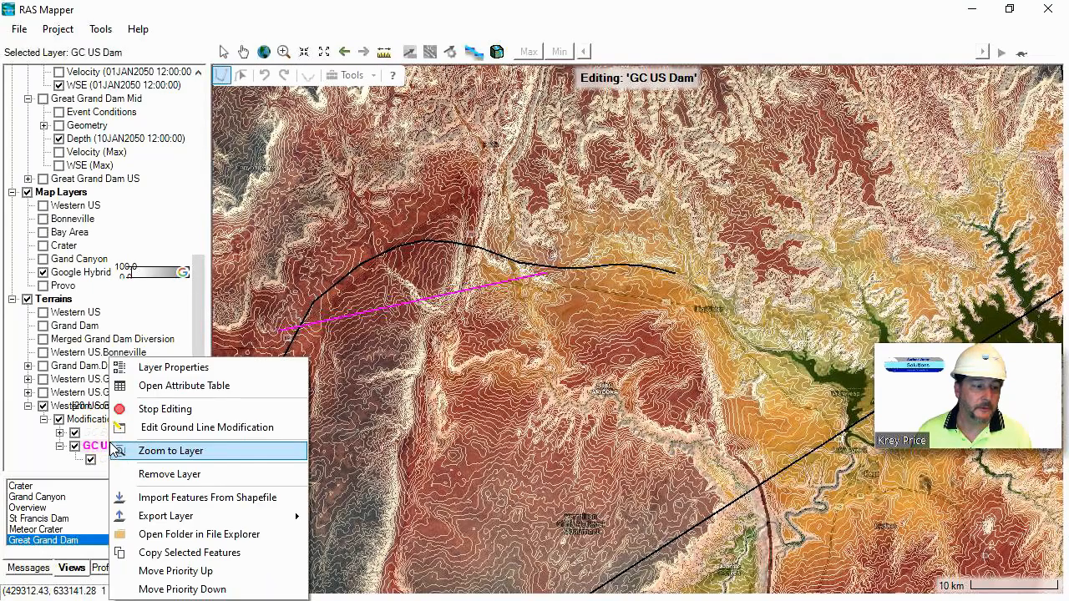
click(156, 434)
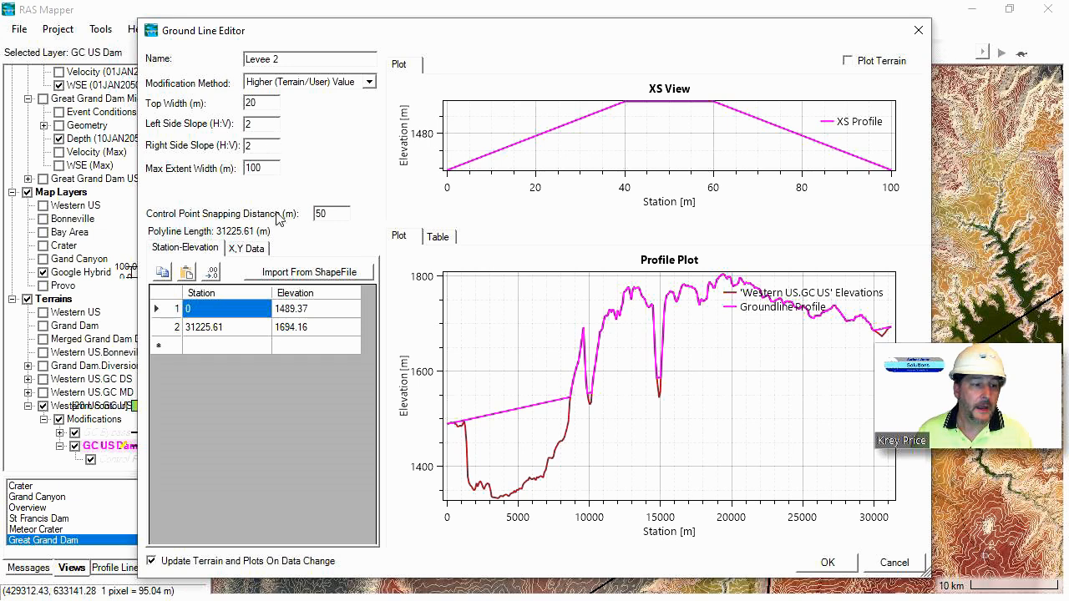
Step: Import the line geometry from GC Bypass.shp in the Bonneville Features folder into the ground line
click(312, 275)
click(567, 370)
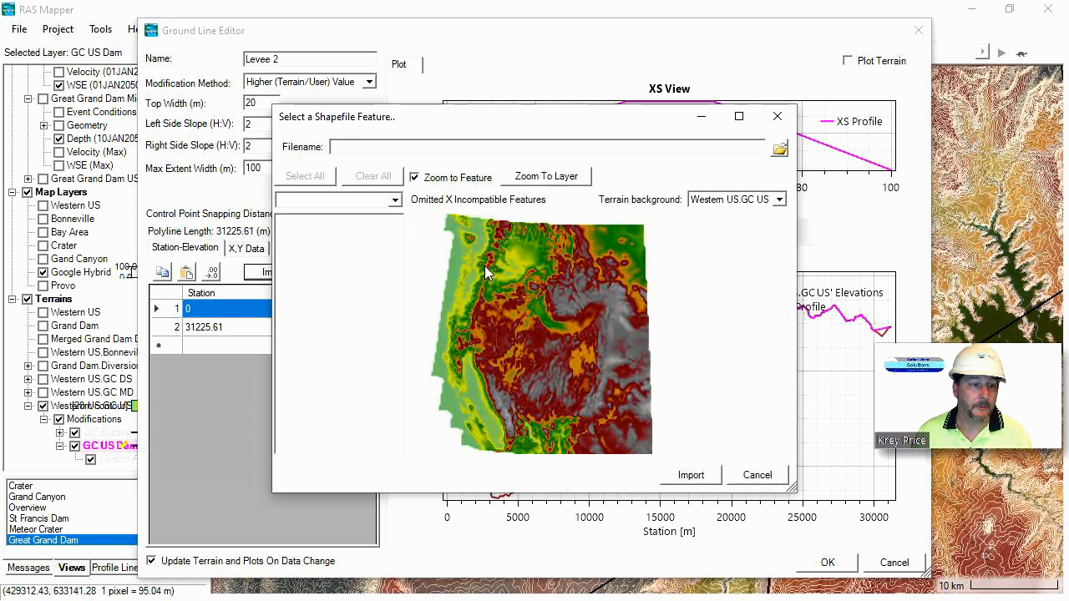
click(779, 148)
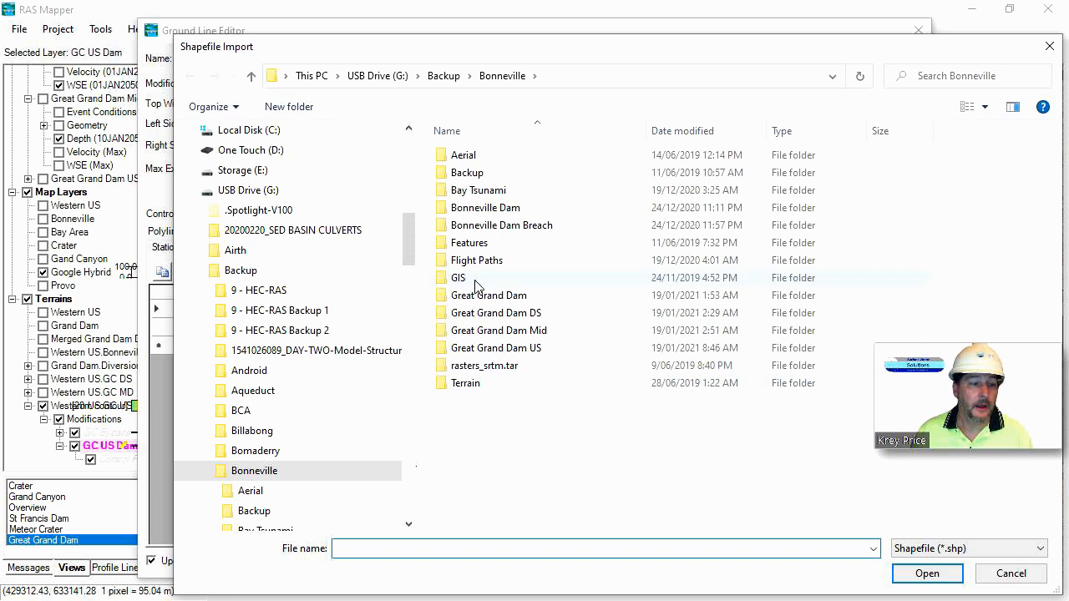
double_click(472, 242)
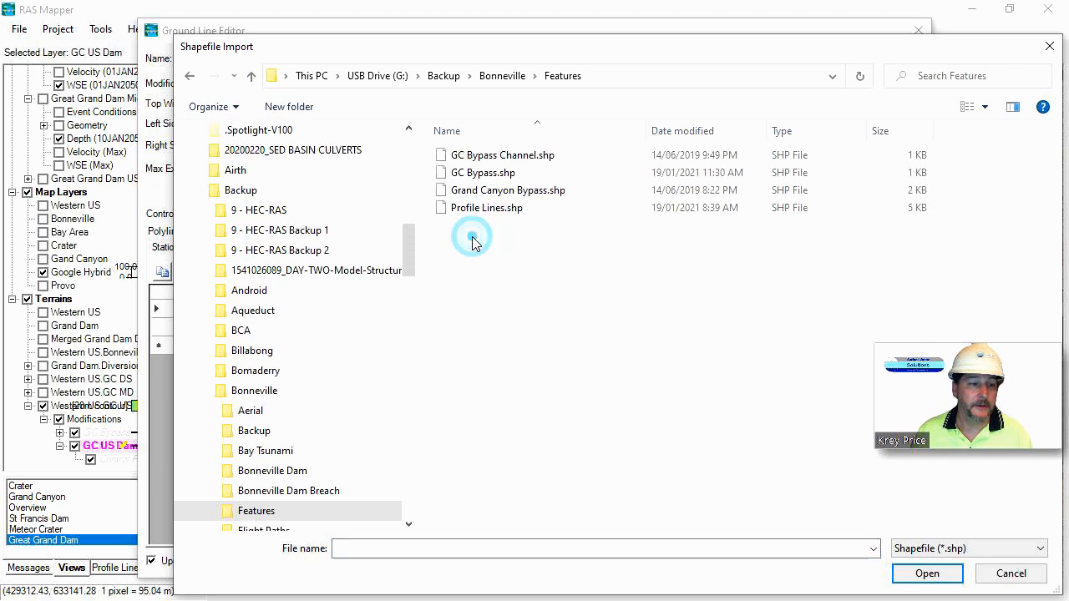
click(667, 132)
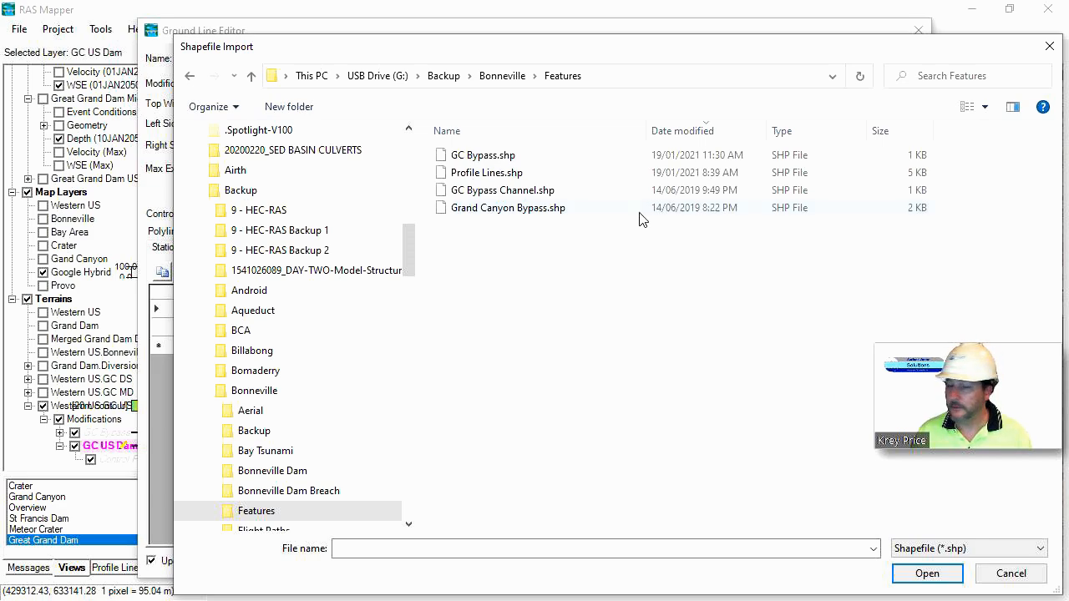
click(473, 159)
click(925, 572)
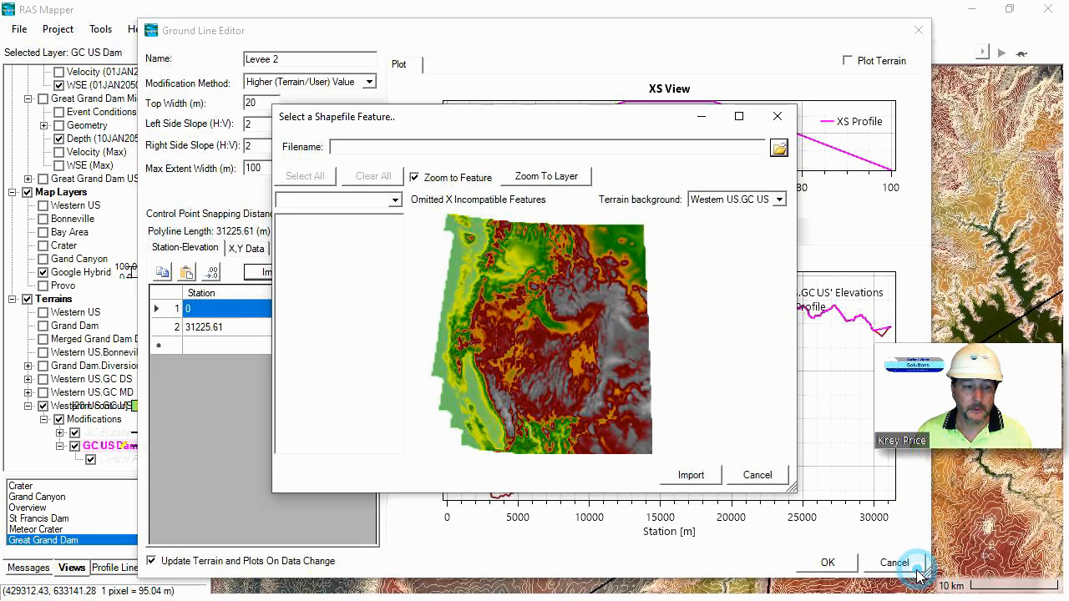
click(696, 473)
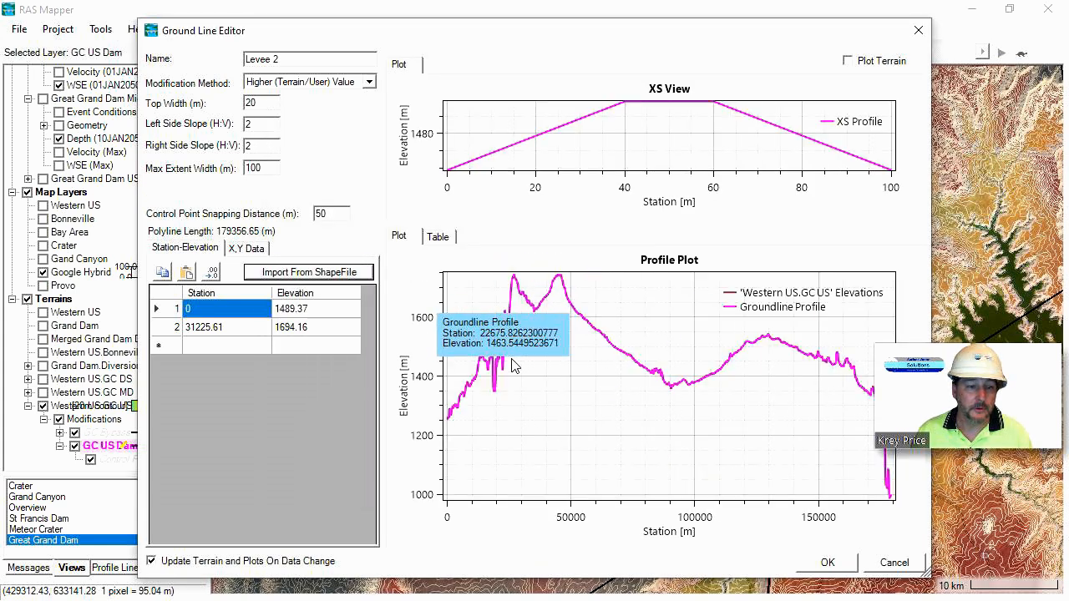
Step: Set the second station to 179356.65 m and re-enable updating the terrain and plots on data change
mouse_move(449, 426)
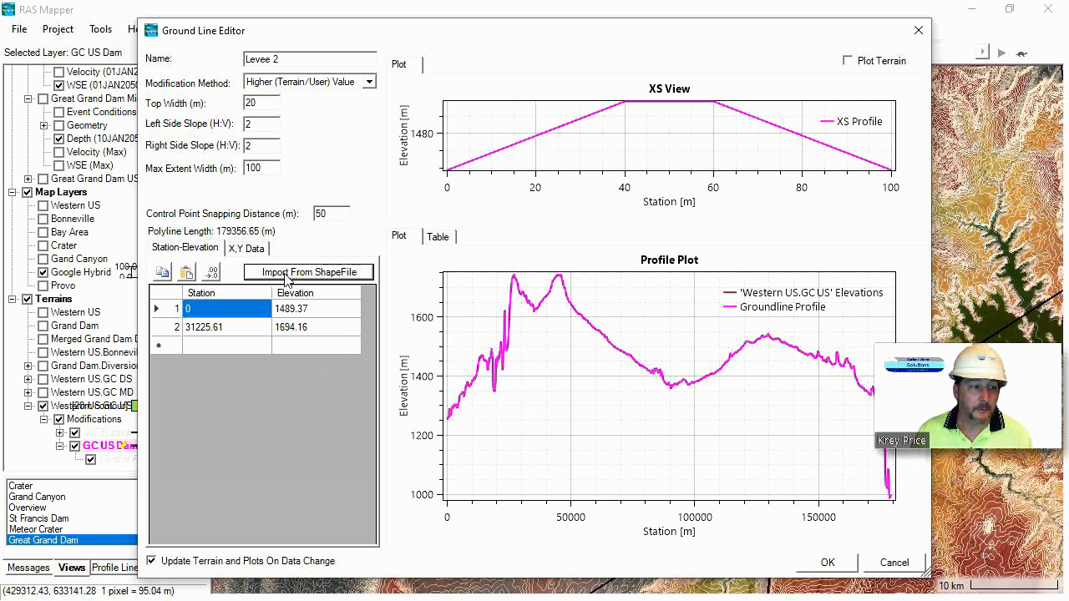
click(215, 334)
click(215, 334)
double_click(216, 333)
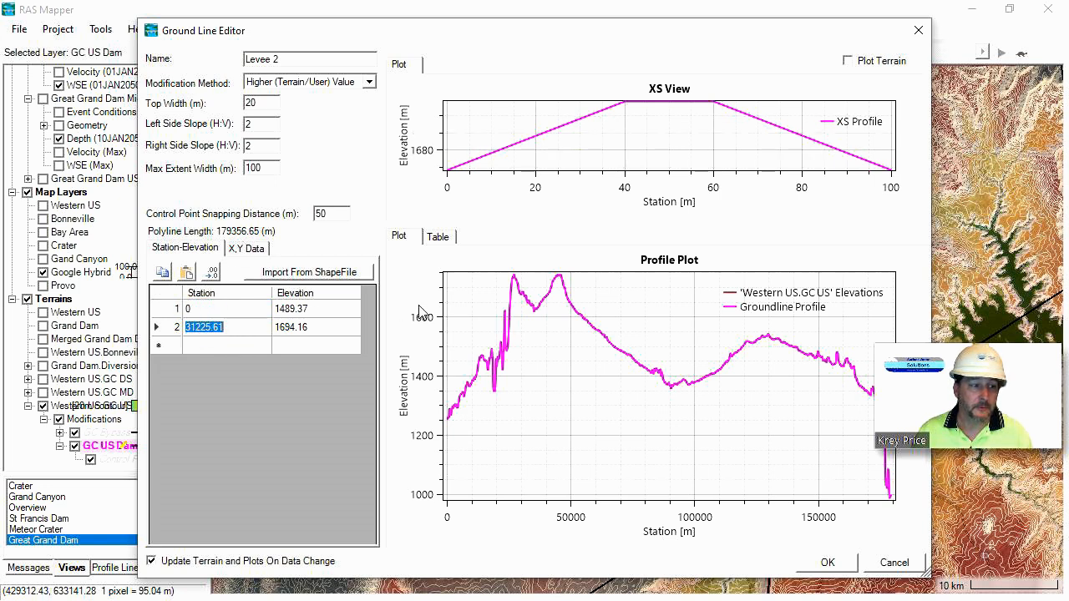
text(179356)
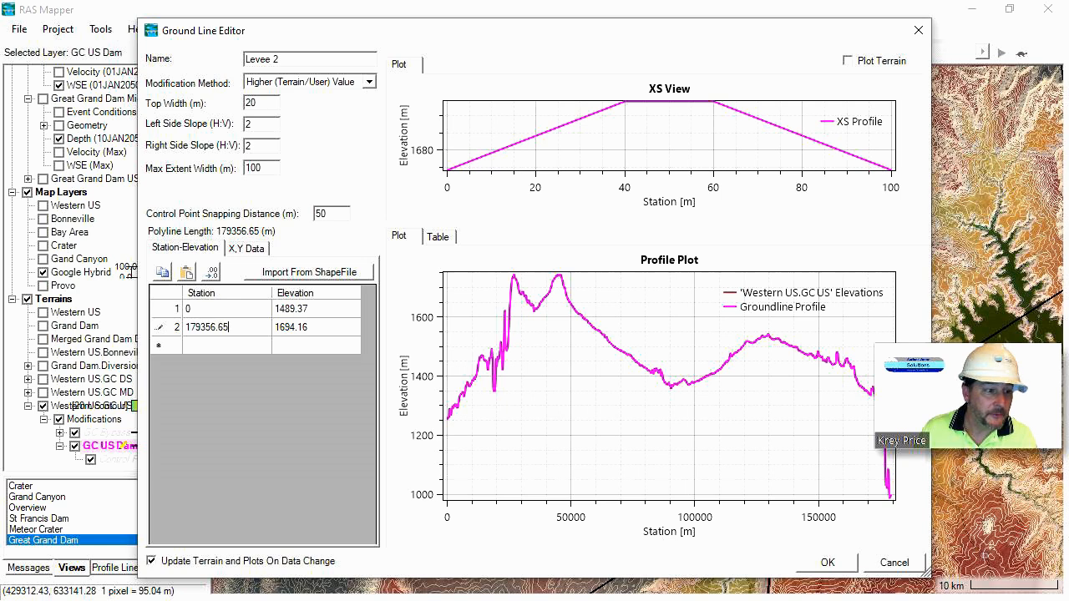
click(313, 309)
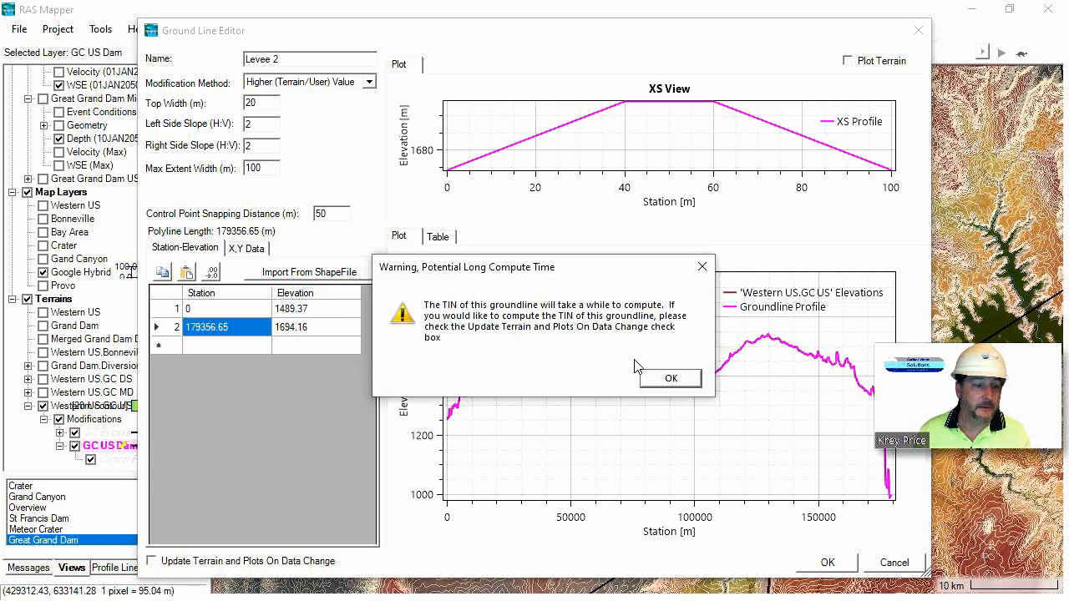
click(692, 381)
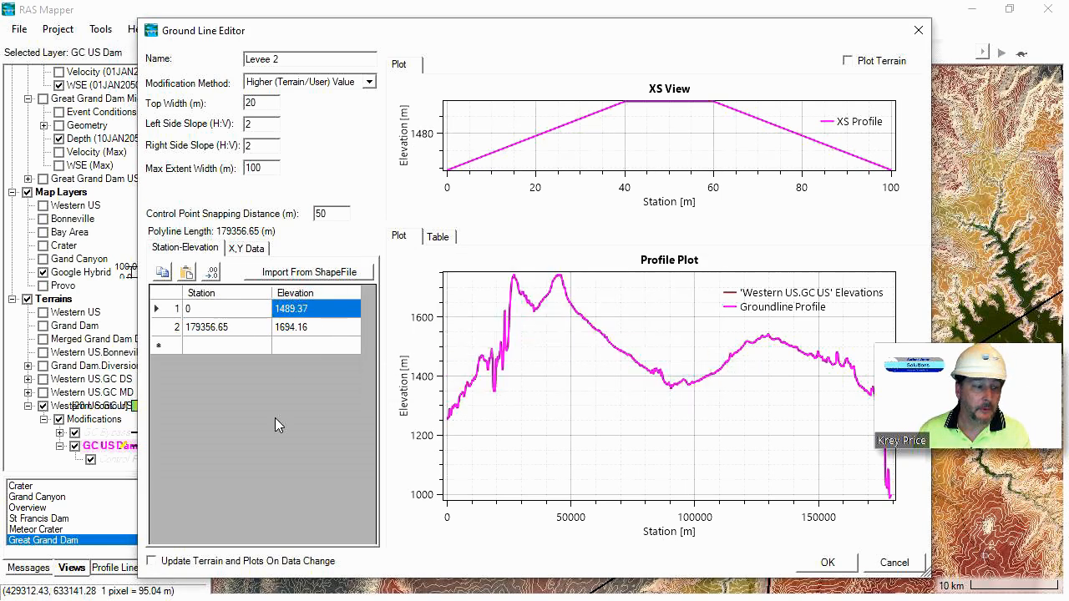
click(152, 562)
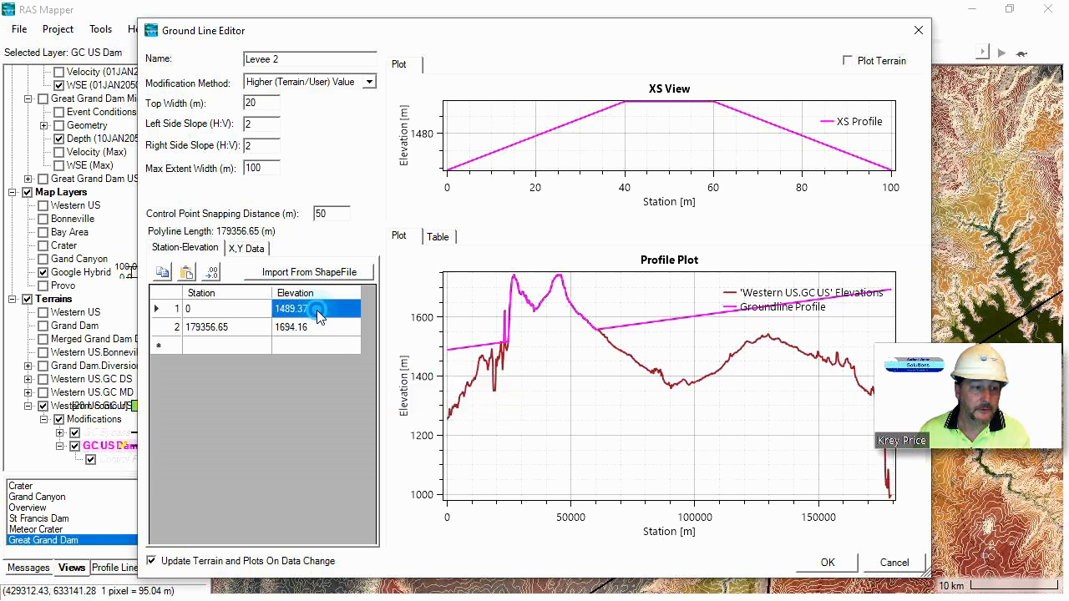
Step: Set the ground line elevations to 1250 m at station 0 and 1000 m at the end station
text(1250)
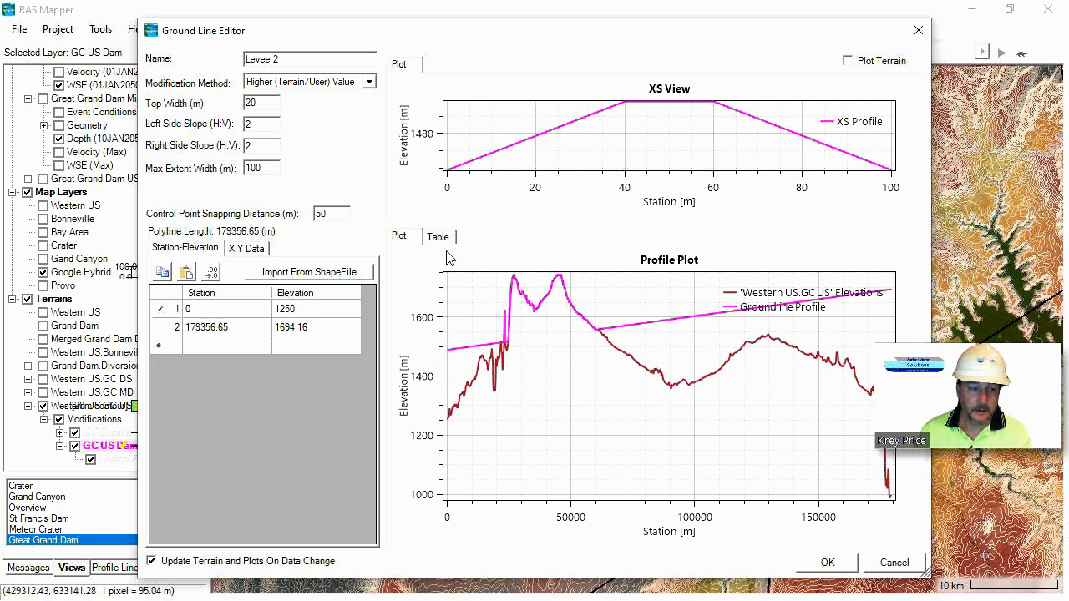
key(Return)
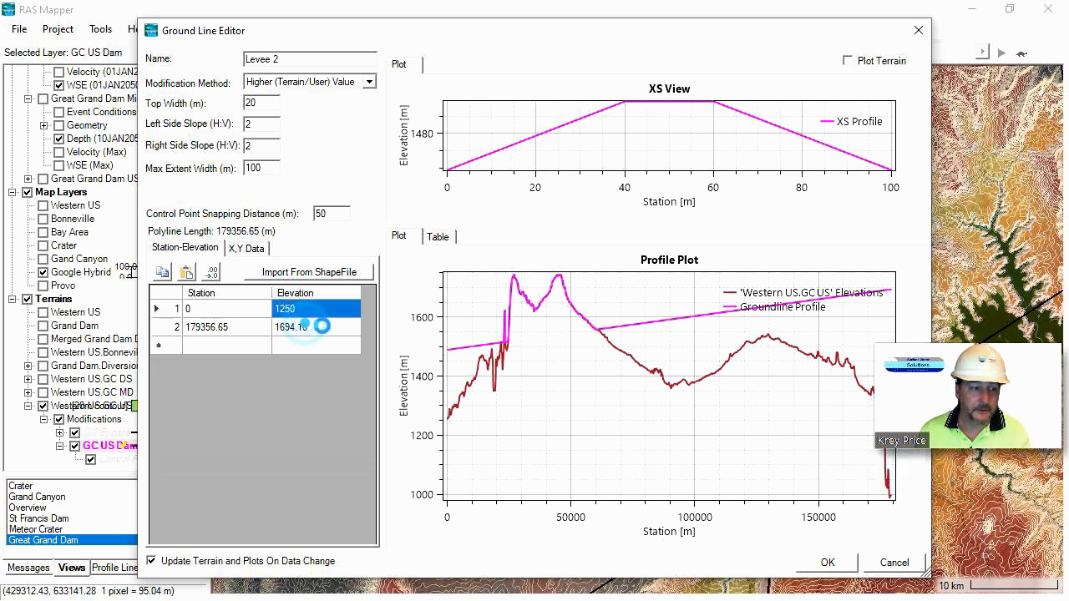
click(318, 328)
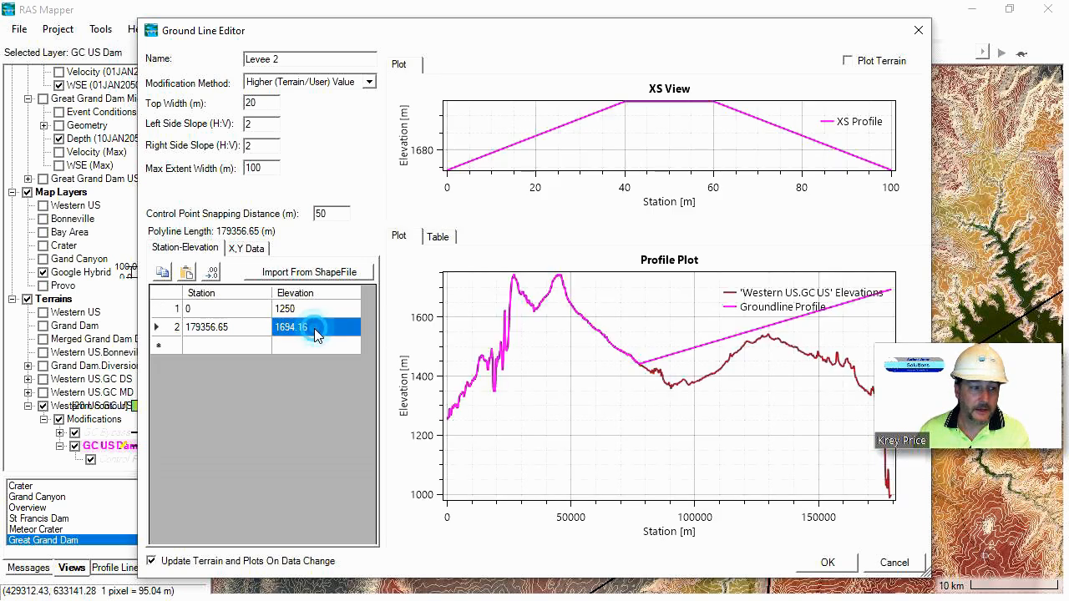
click(308, 329)
text(1000)
key(Return)
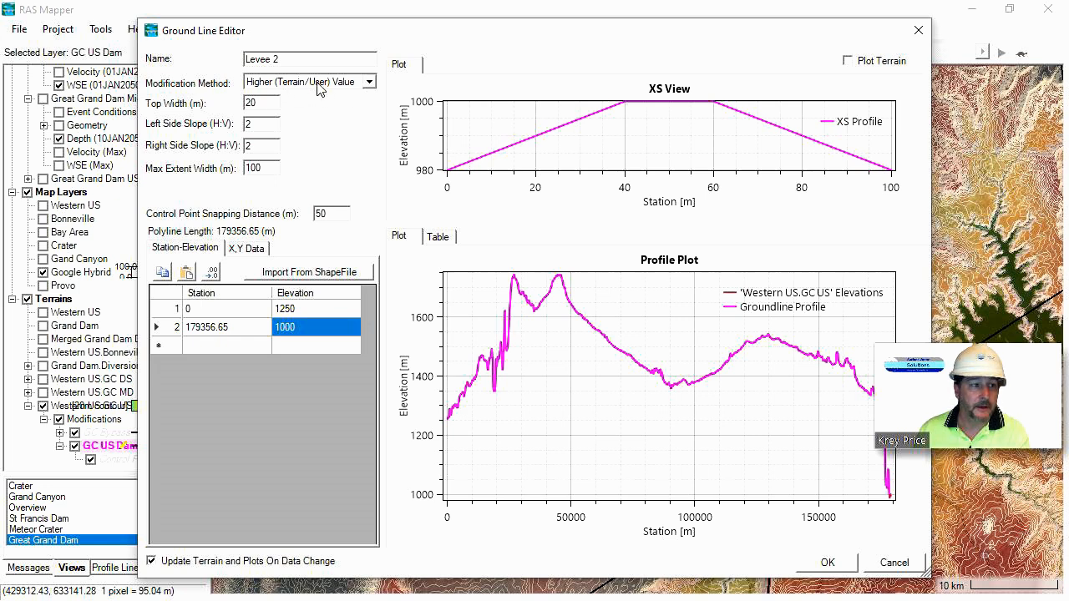
Step: Change the modification method to Lower (Terrain/User) Value and set the bottom width to 5000 m
click(368, 82)
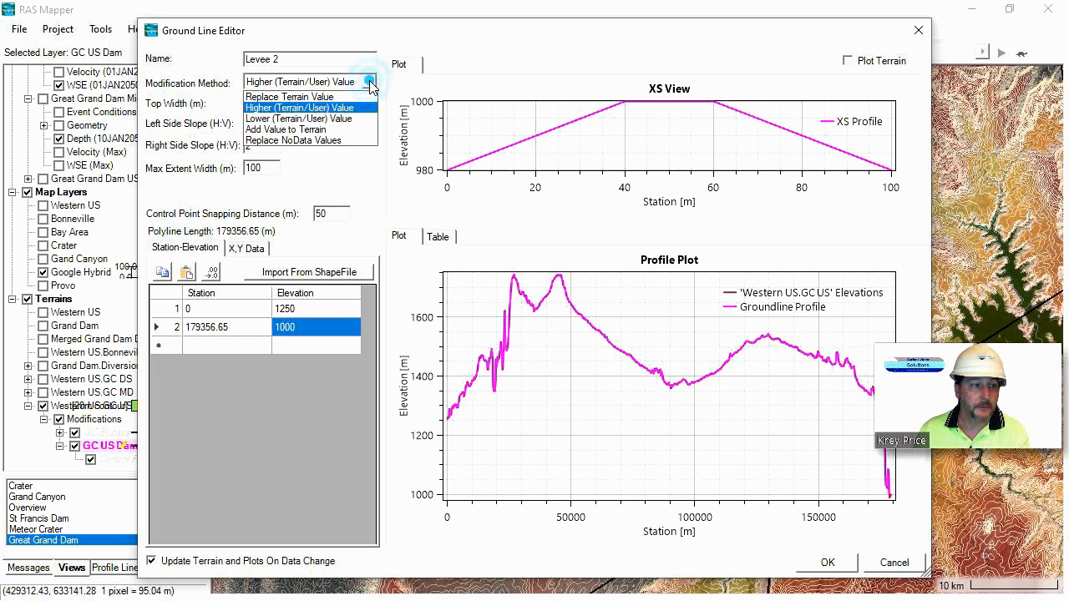
click(344, 120)
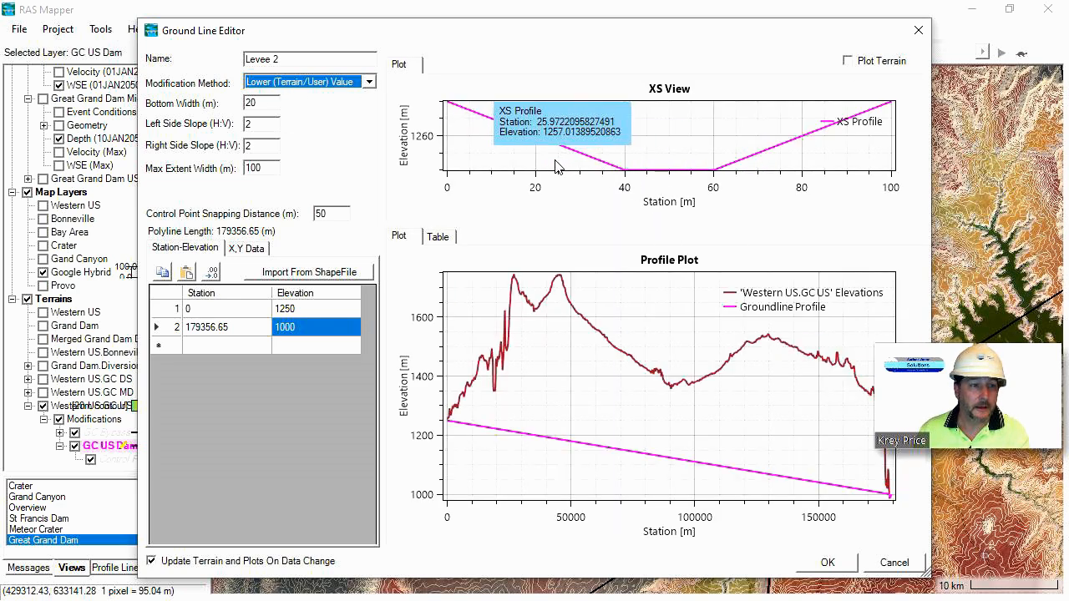
key(Tab)
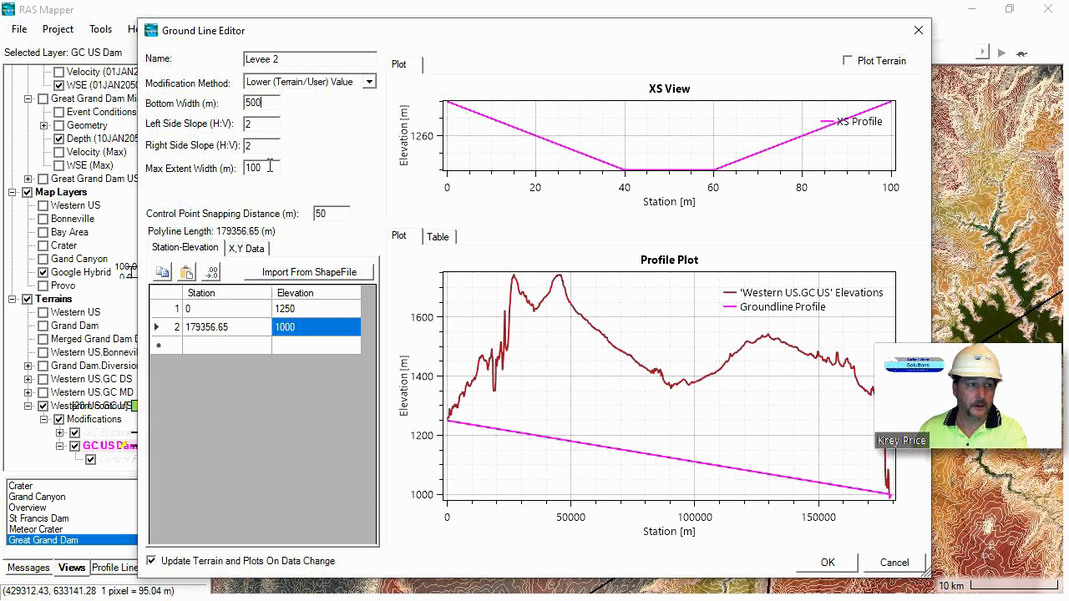
double_click(257, 102)
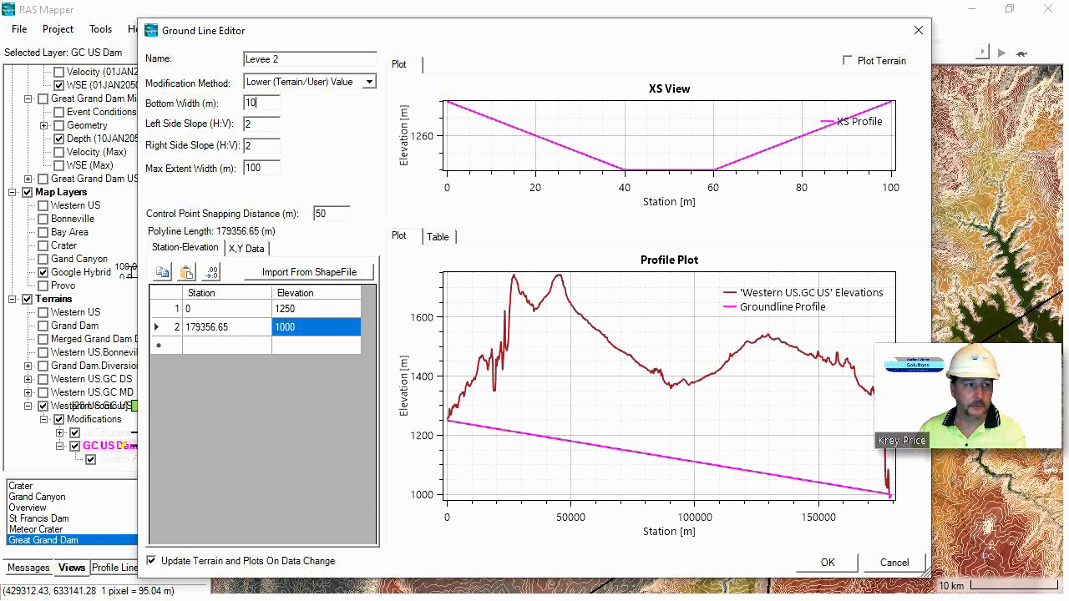
double_click(269, 103)
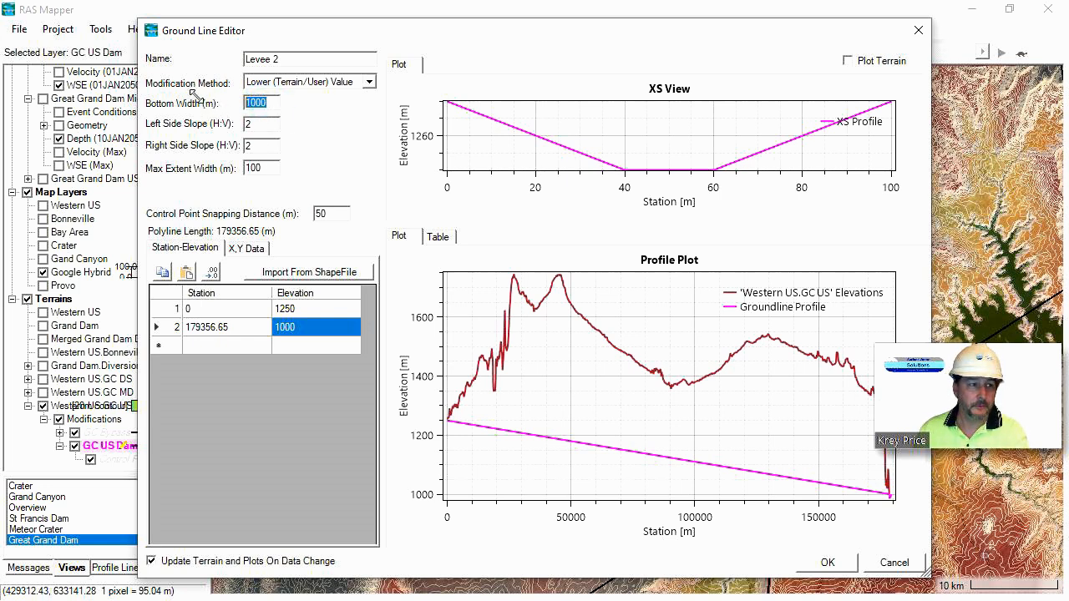
Step: Set the channel's max extent width to 20000 m and apply the ground line changes
click(267, 167)
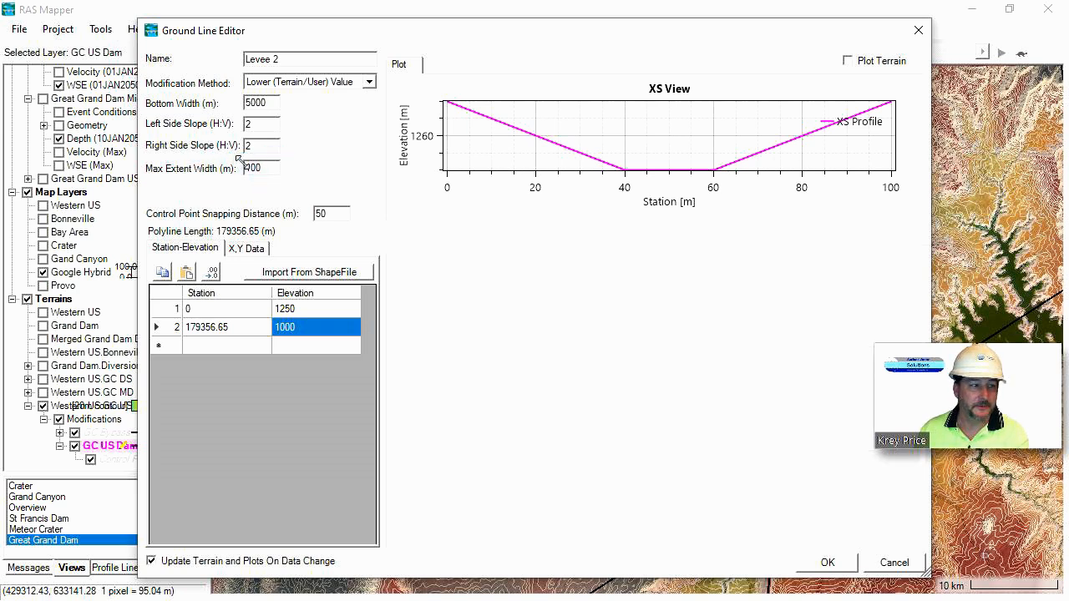
double_click(253, 167)
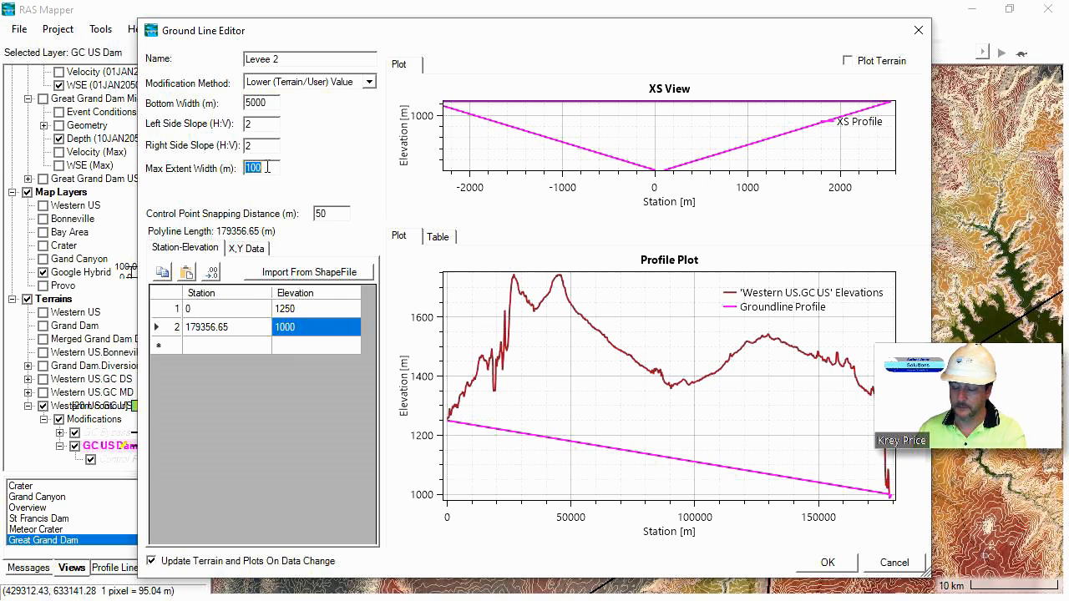
click(258, 126)
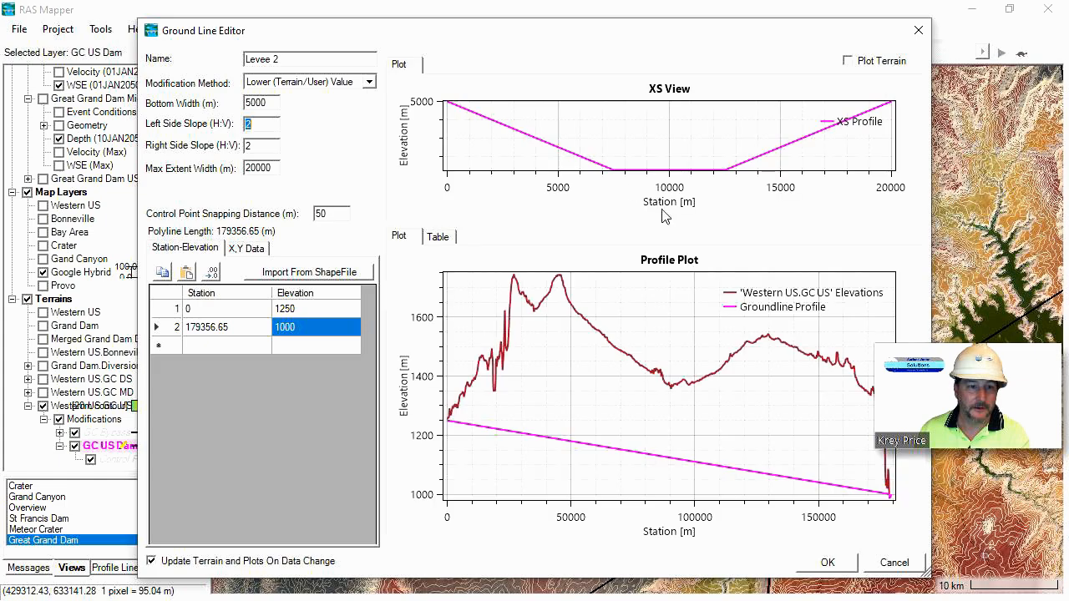
click(827, 564)
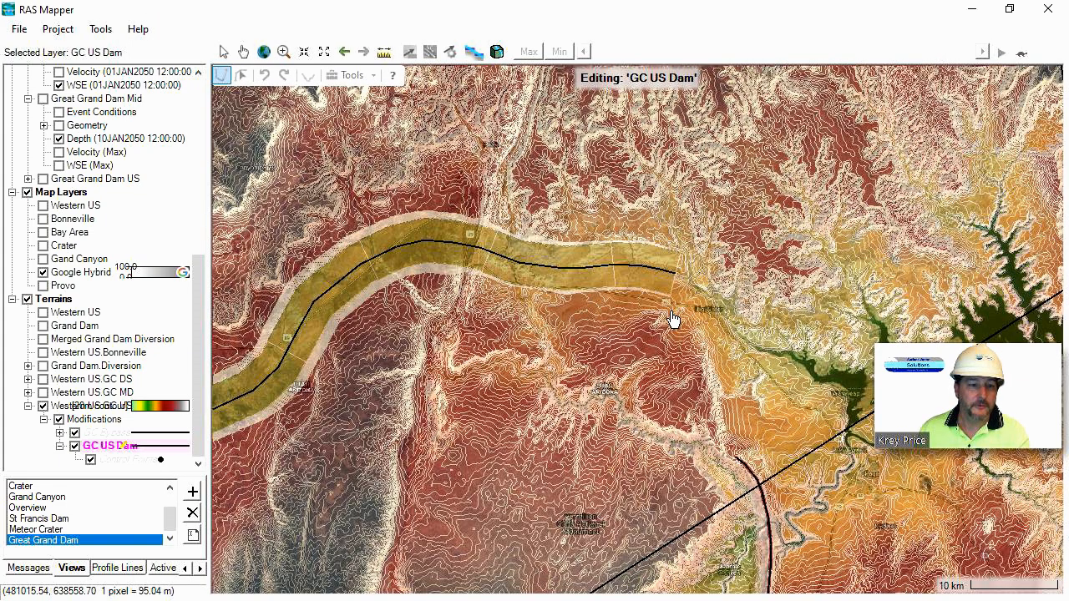
Step: Stop editing the Modifications group of the Western US.GC US terrain and save the edits
drag(406, 358, 647, 269)
scroll(492, 352, down, 3)
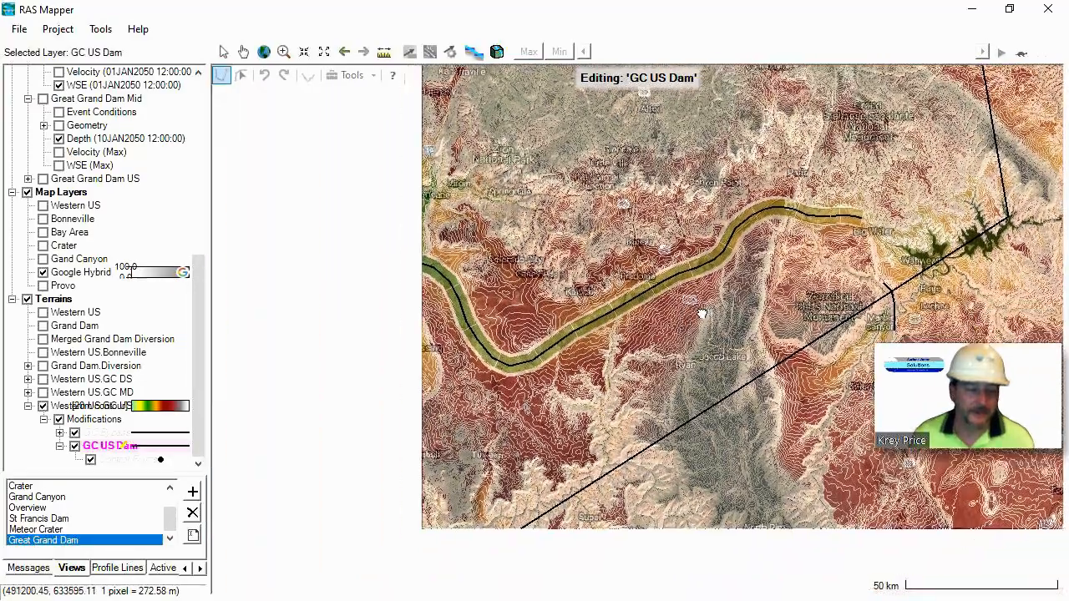
scroll(550, 313, down, 1)
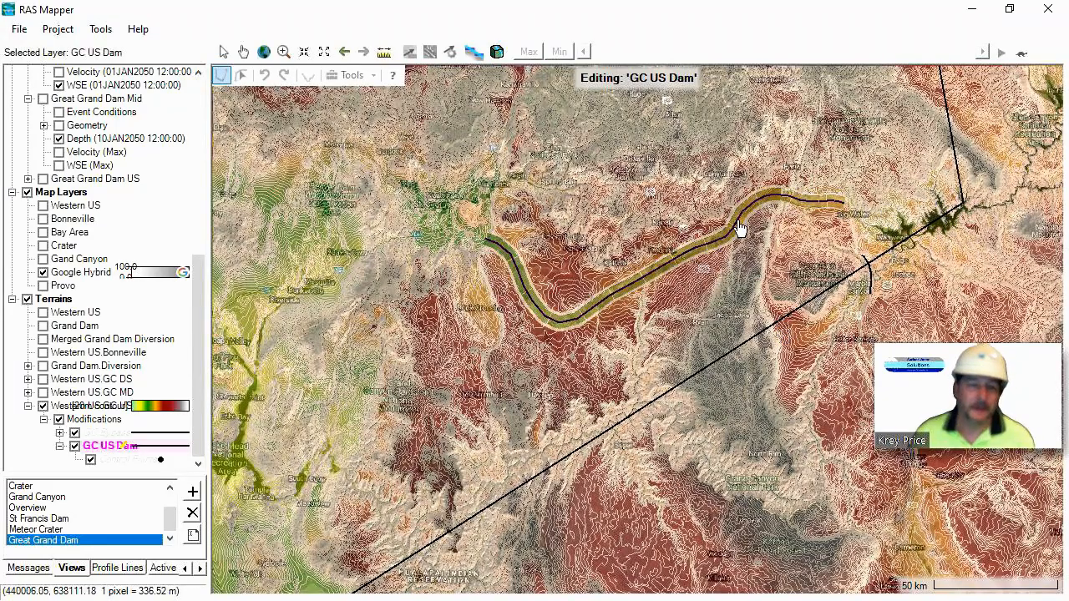
scroll(473, 279, down, 1)
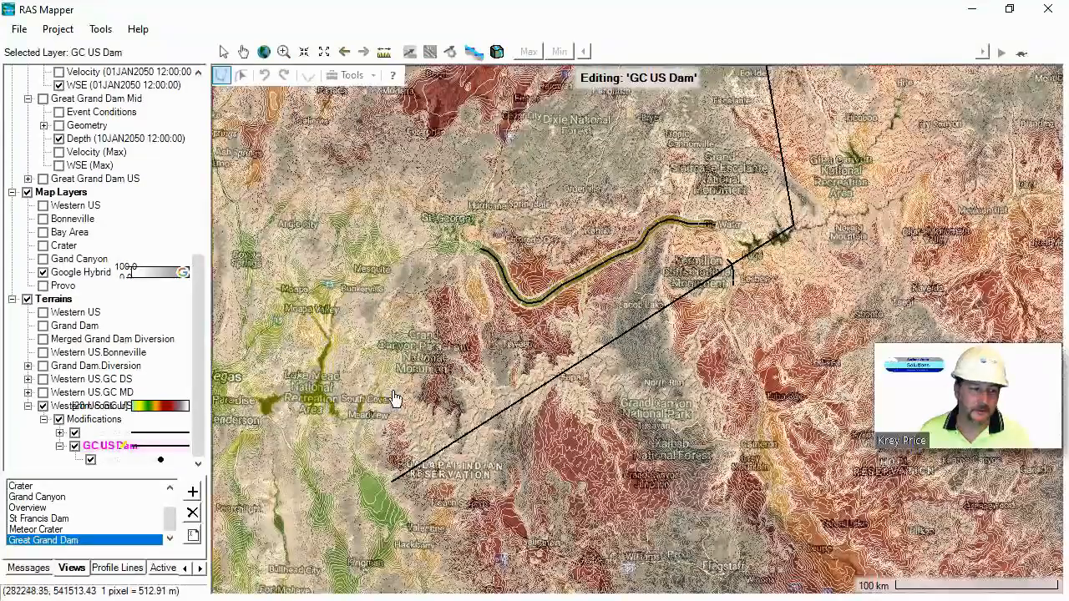
drag(393, 402, 488, 317)
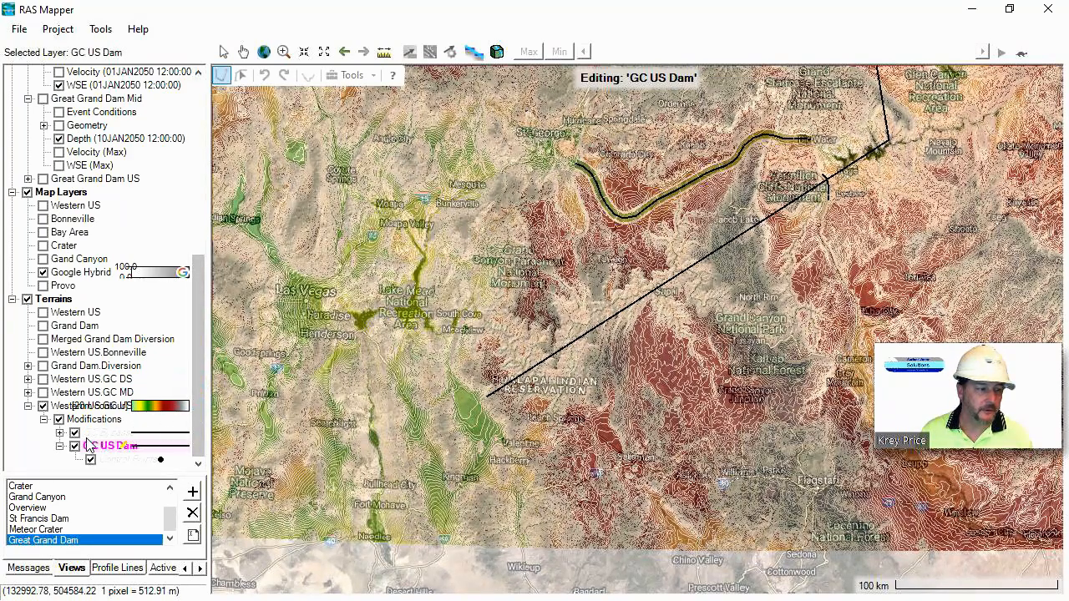
click(59, 446)
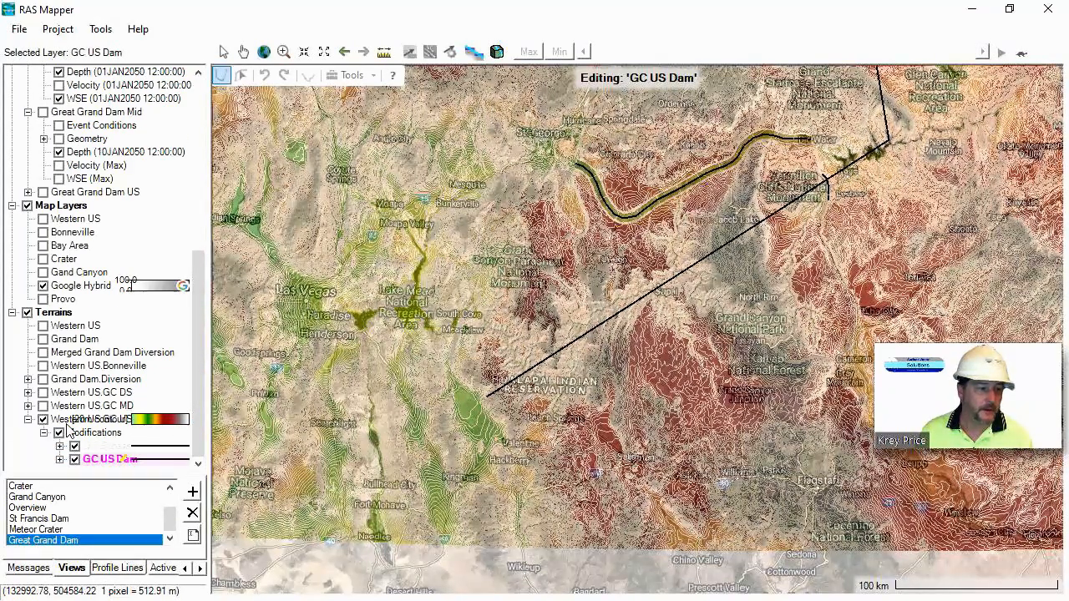
right_click(68, 431)
click(209, 466)
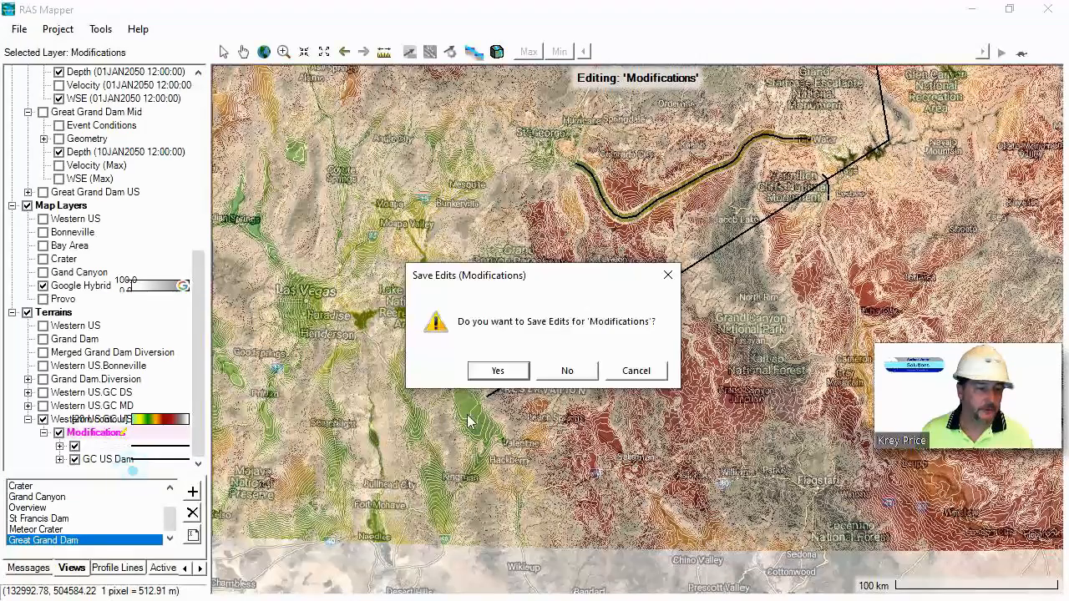
click(498, 371)
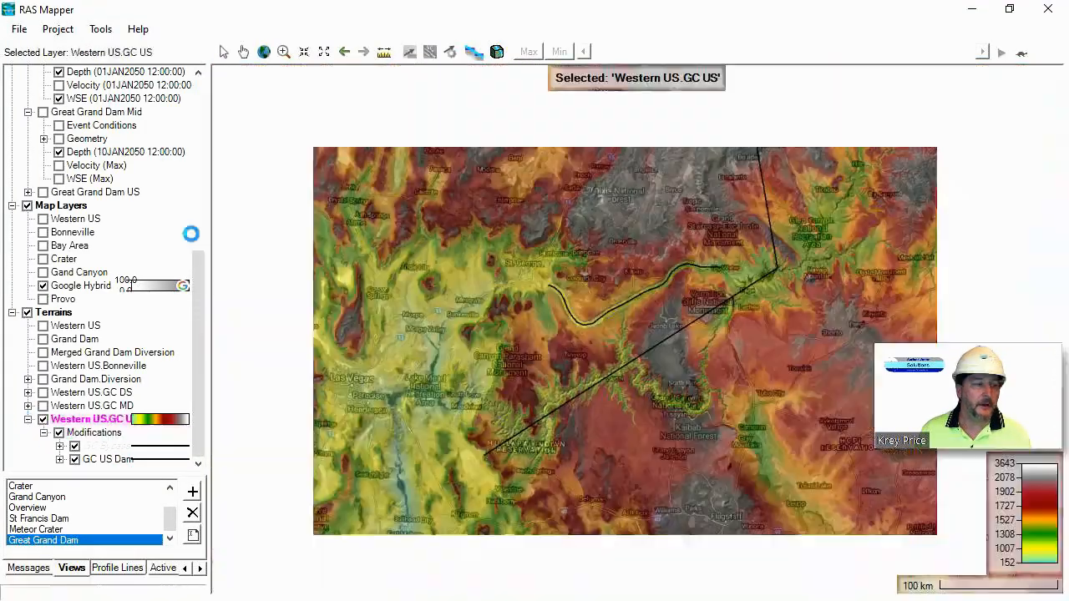
Step: Display the Grand Dam.Diversion terrain beneath the Great Grand Dam US depth results instead of the Western US.GC US terrain
click(33, 419)
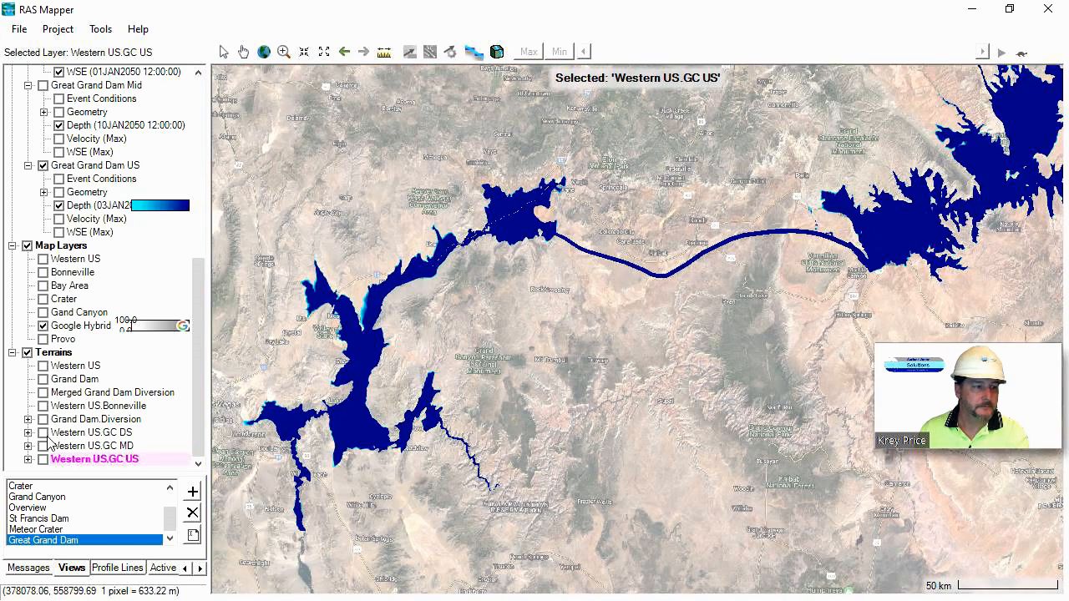
click(71, 419)
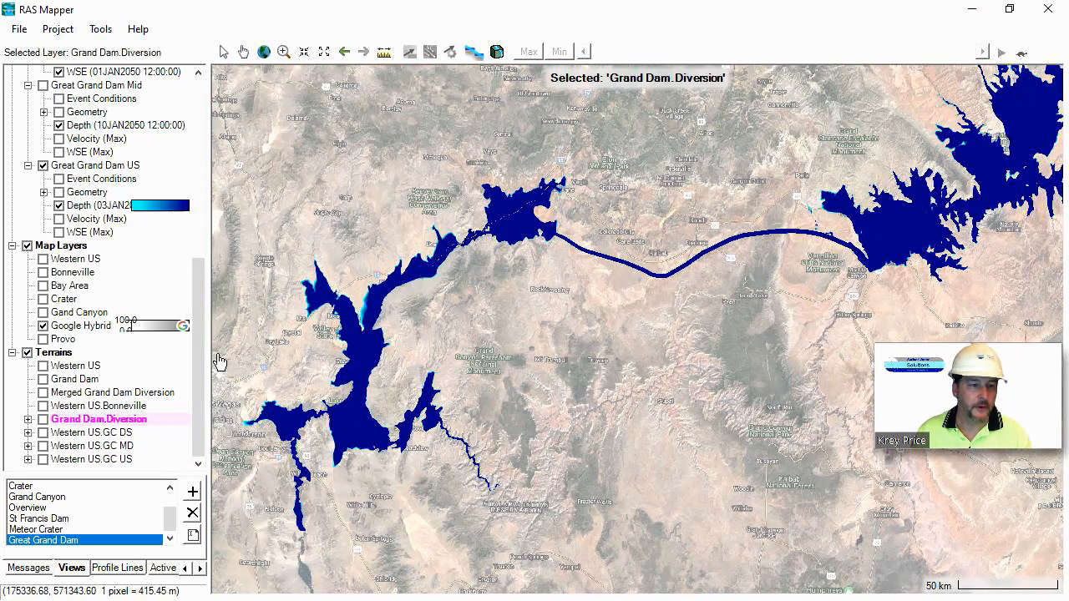
click(43, 420)
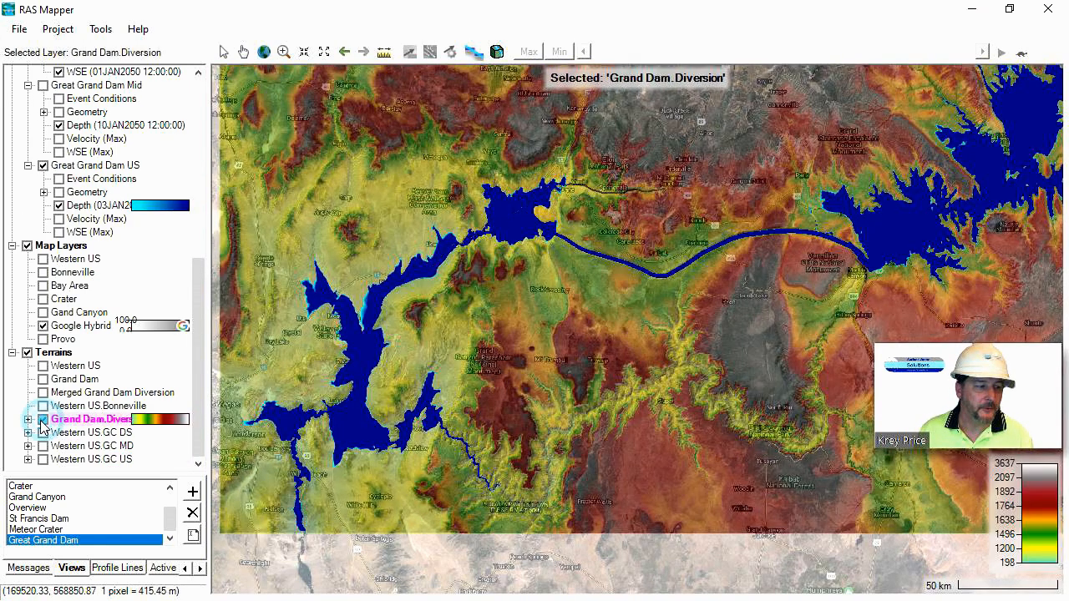
Step: Examine the flood spread by stepping the Great Grand Dam US depth results through time from 01JAN2050 16:00 to 06JAN2050 22:00
drag(197, 299, 223, 203)
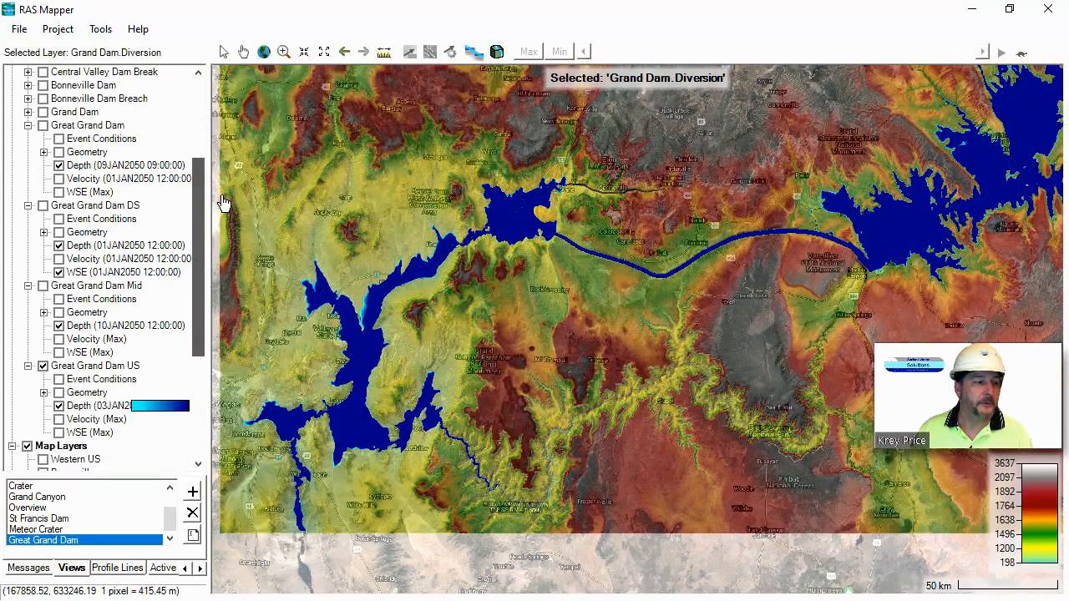
click(88, 406)
drag(673, 56, 597, 53)
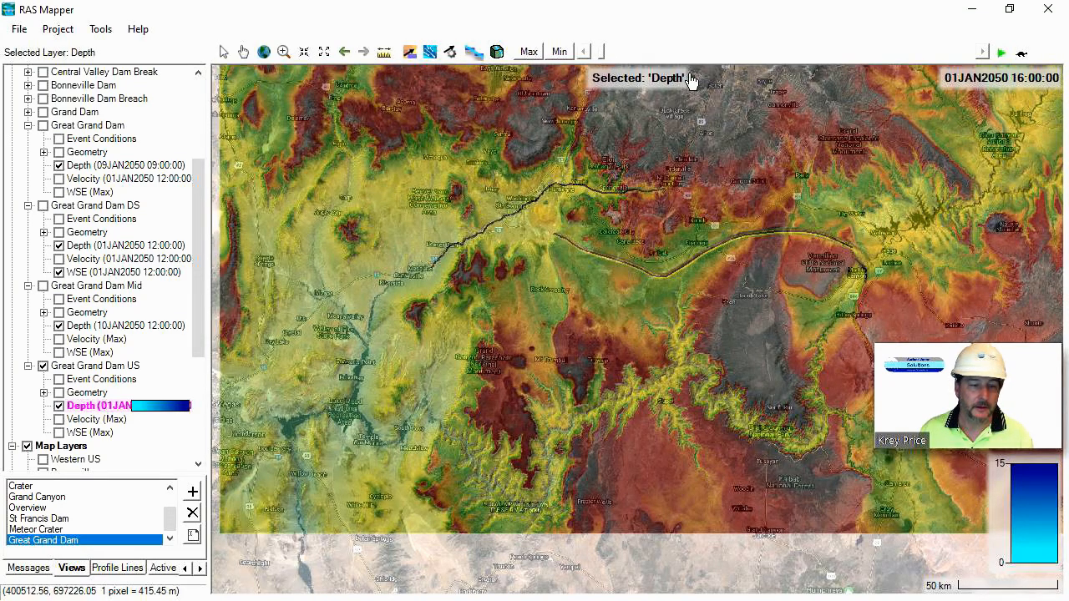
drag(604, 55, 642, 54)
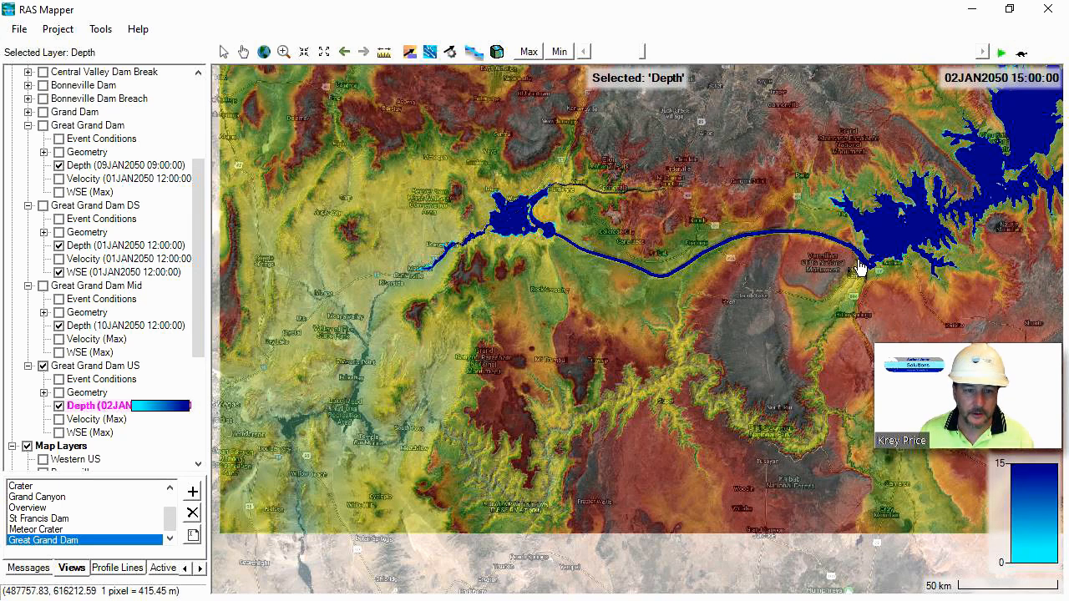
drag(643, 57, 691, 55)
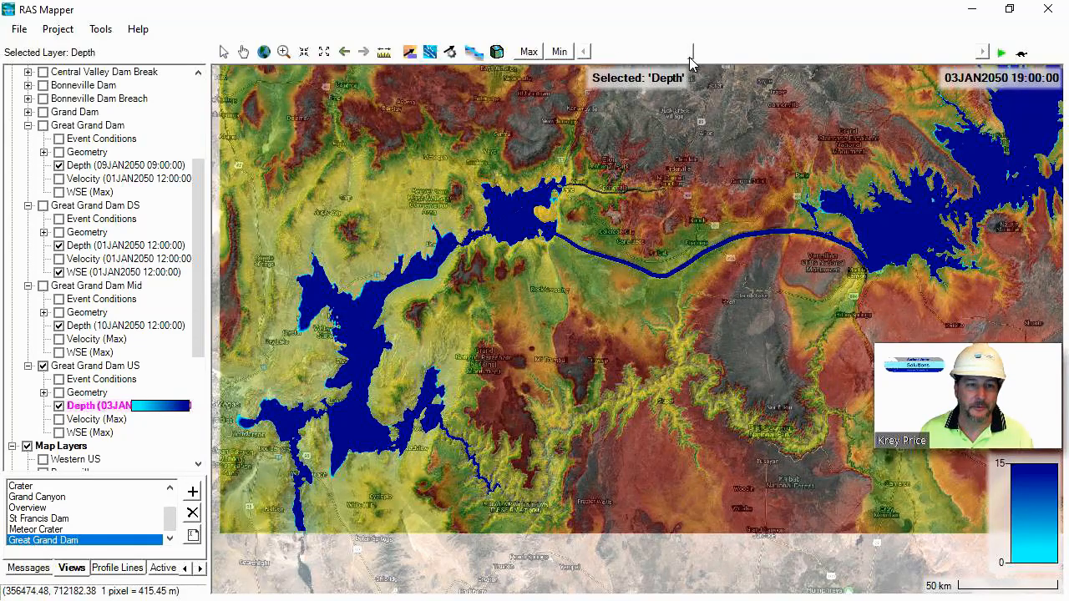
drag(691, 55, 825, 57)
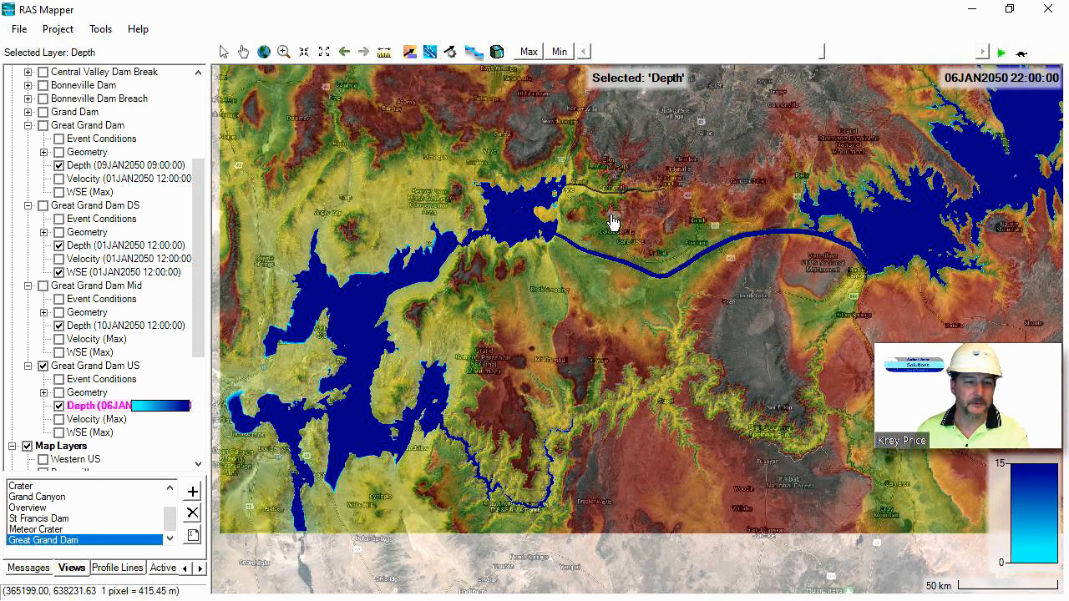
Step: Turn on the Western US terrain and bring its southwestern edge near Los Angeles into view
click(520, 277)
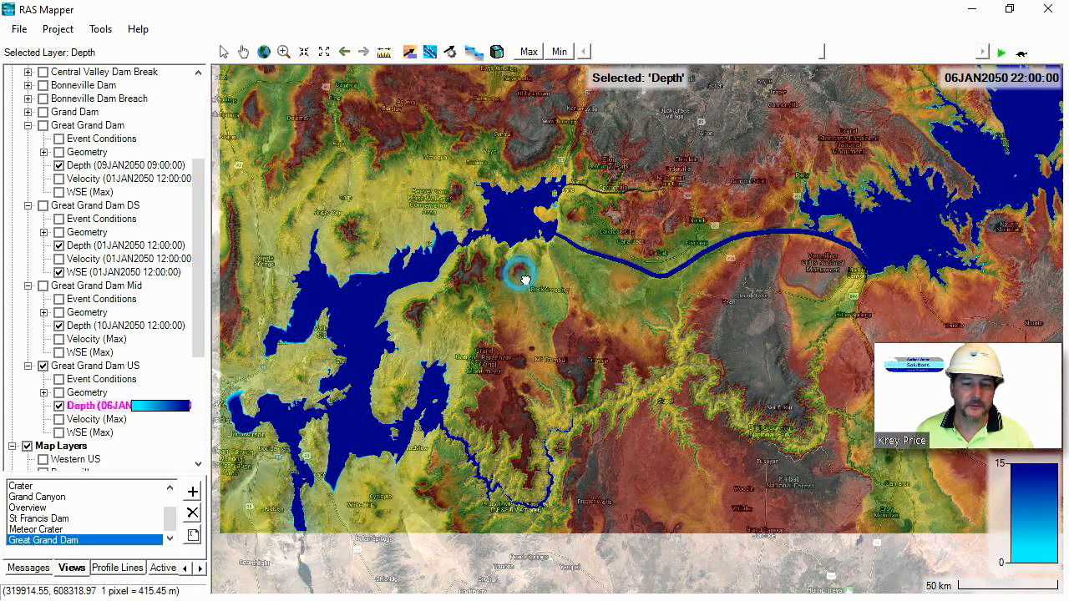
drag(524, 279, 838, 216)
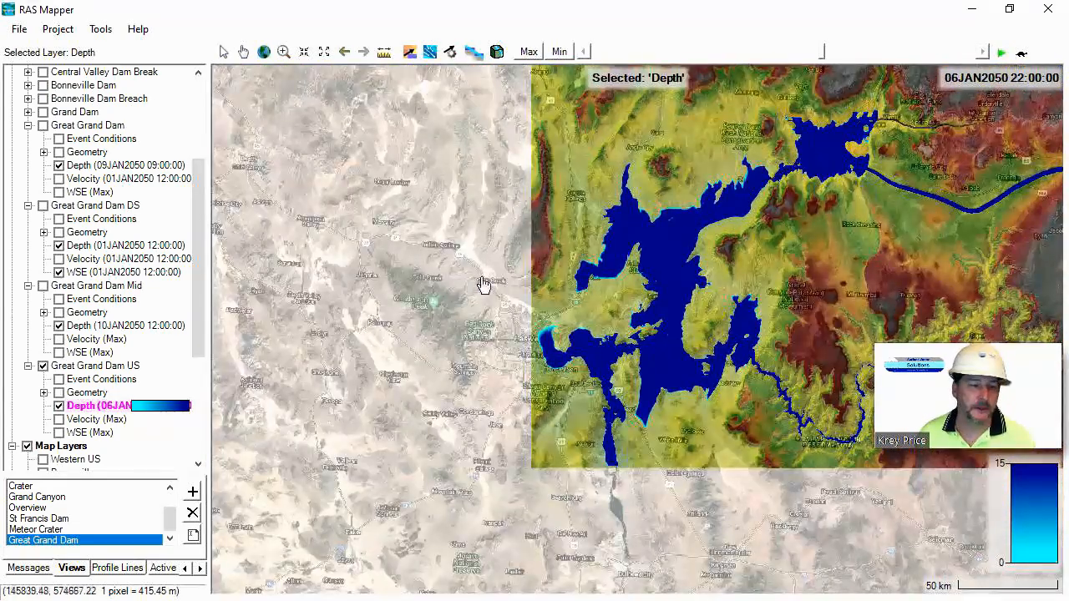
scroll(476, 283, down, 1)
scroll(167, 511, up, 1)
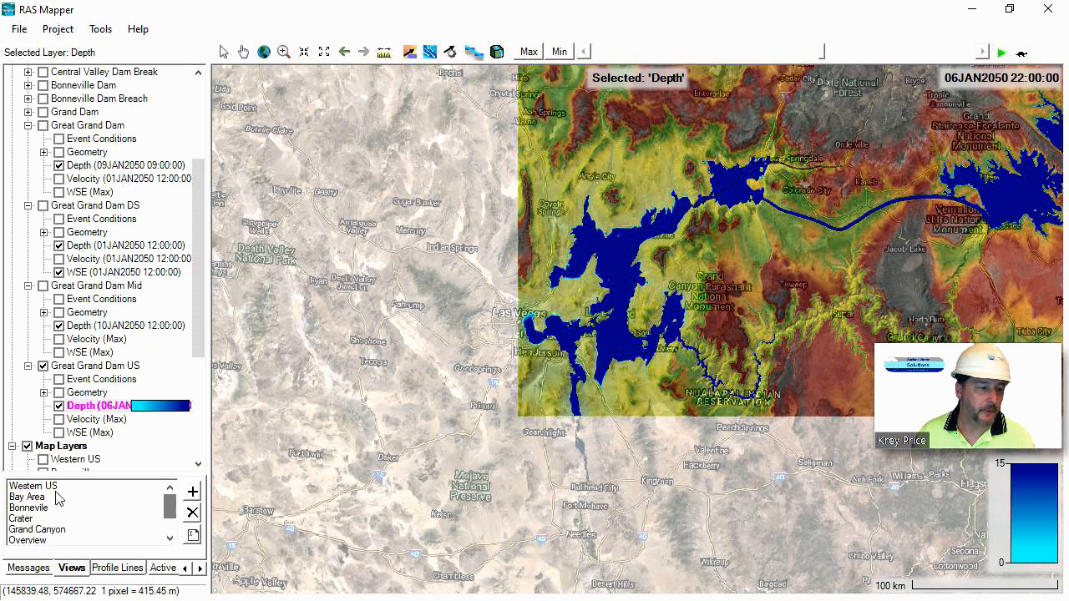
click(157, 486)
drag(195, 346, 195, 446)
click(44, 364)
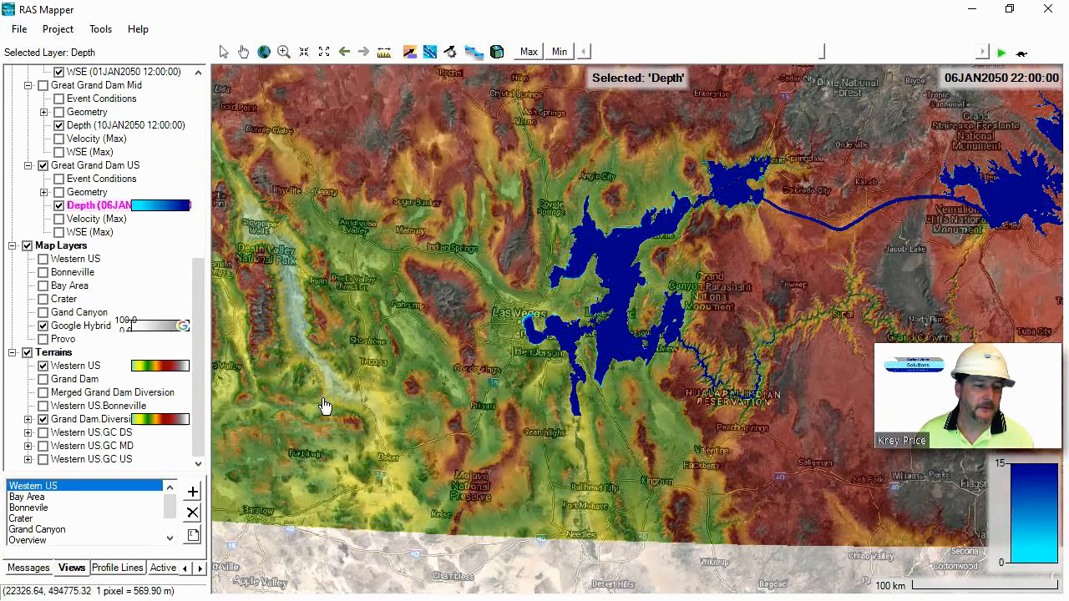
drag(473, 358, 757, 299)
drag(434, 408, 647, 303)
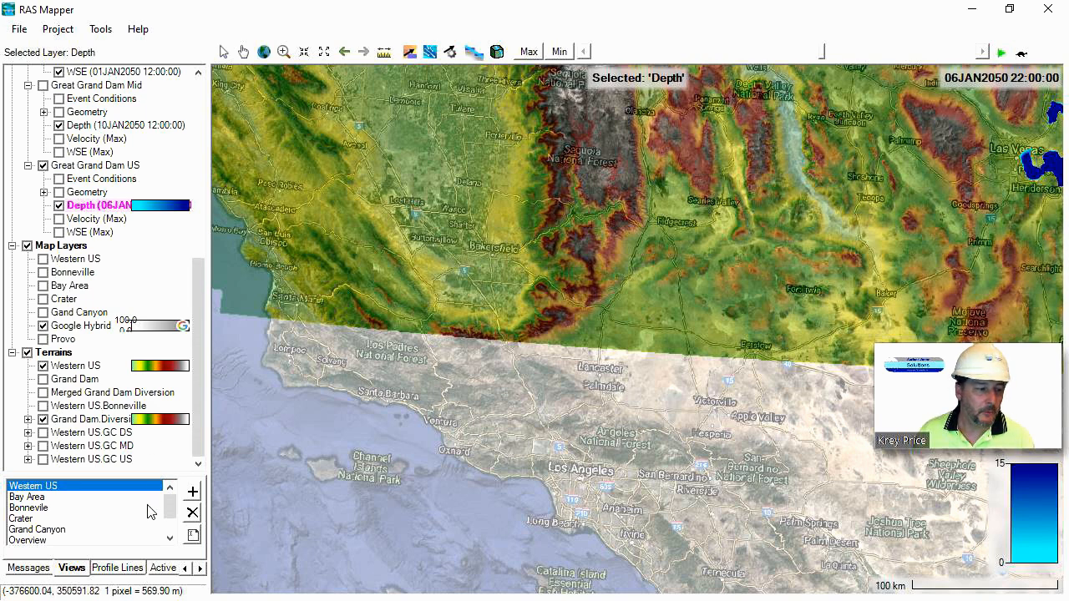
Step: Open the saved St Francis Dam view and look over the surrounding canyons and Castaic Lake
drag(170, 506, 171, 519)
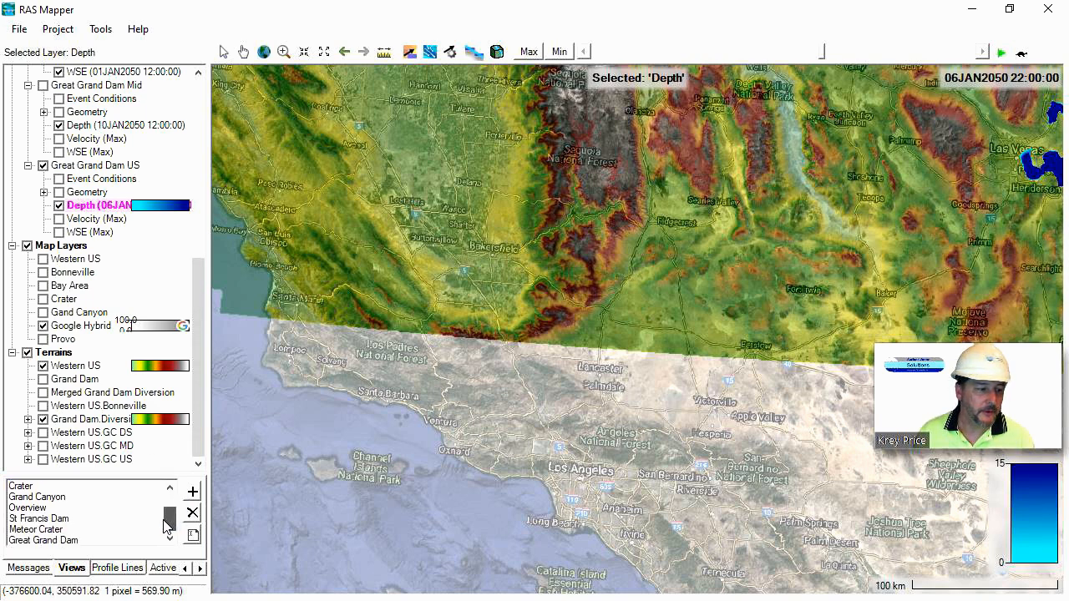
click(35, 519)
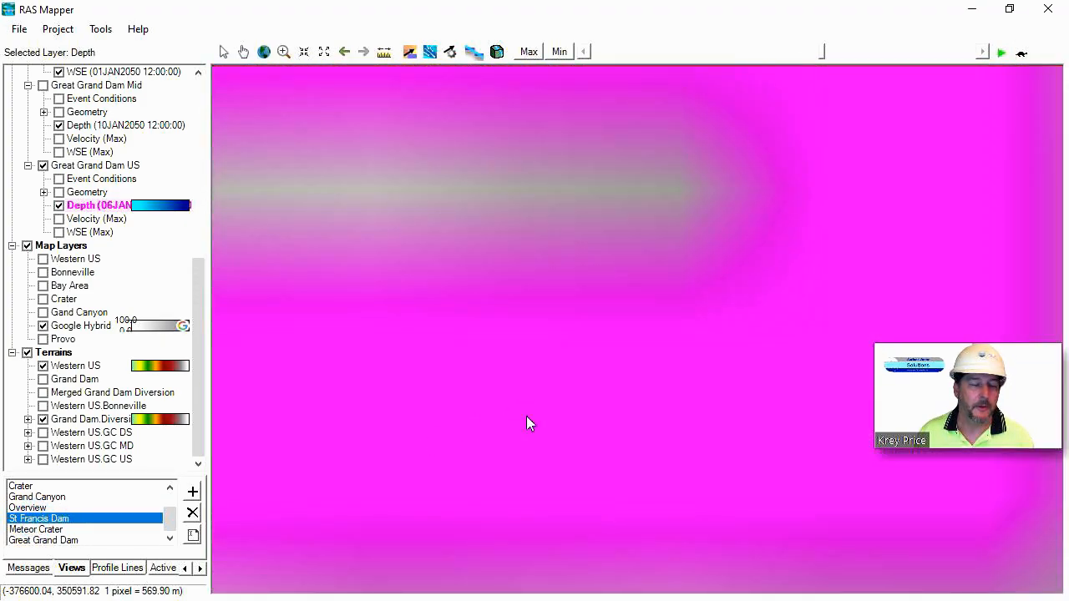
scroll(585, 435, down, 3)
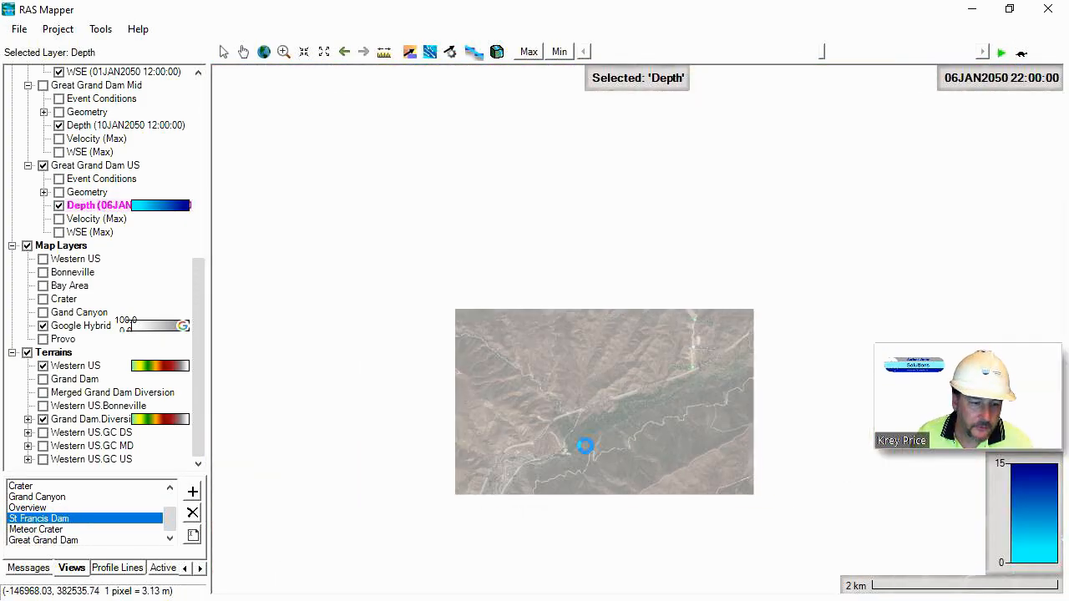
scroll(620, 317, down, 1)
scroll(614, 324, down, 1)
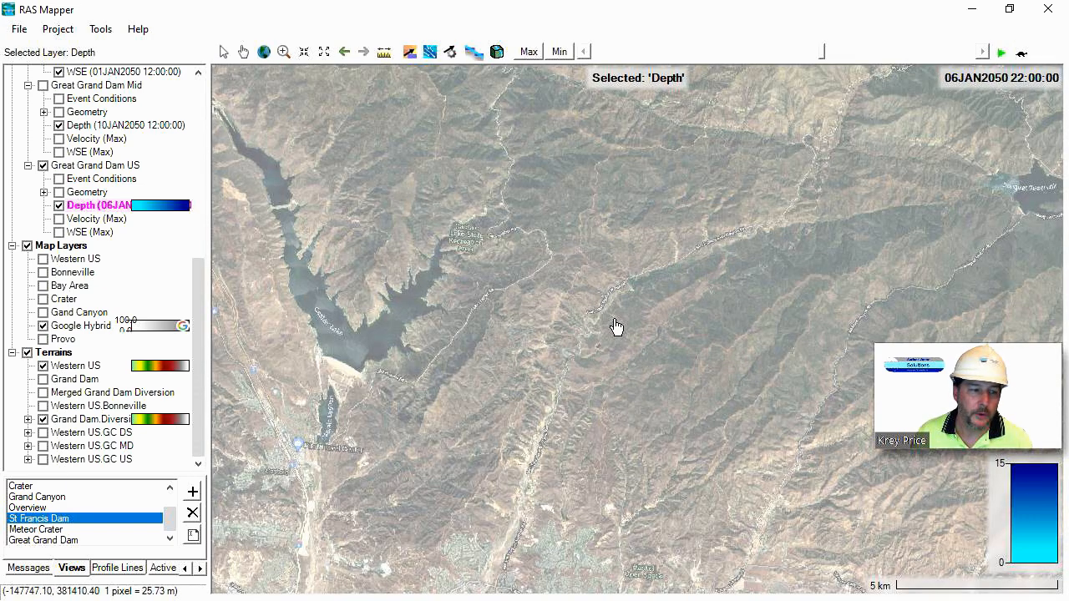
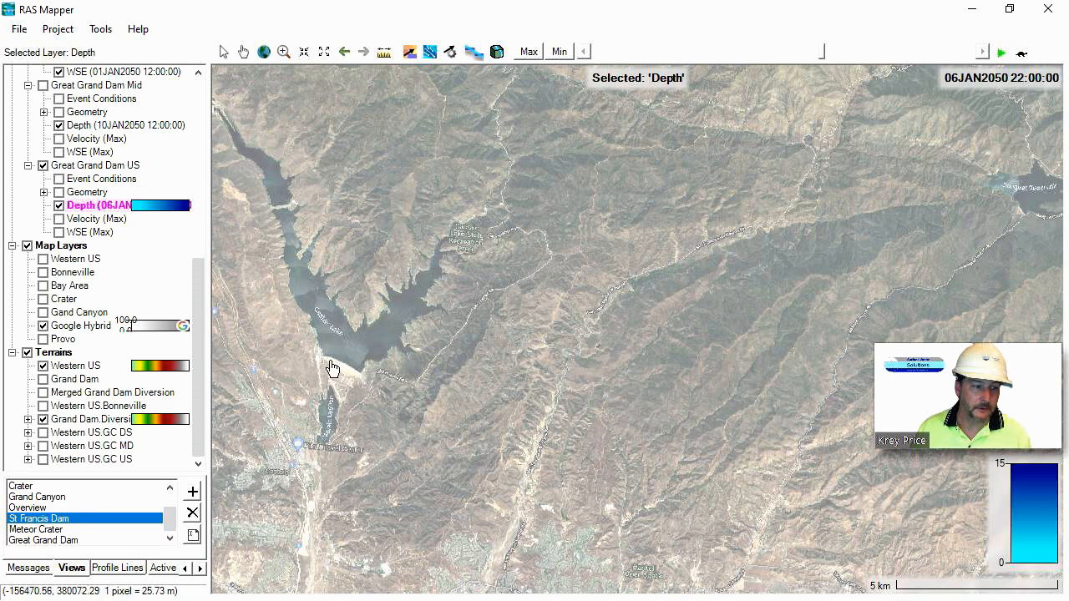
Step: Restore the St Francis Dam view and check whether the terrain layers cover the dam site
double_click(37, 519)
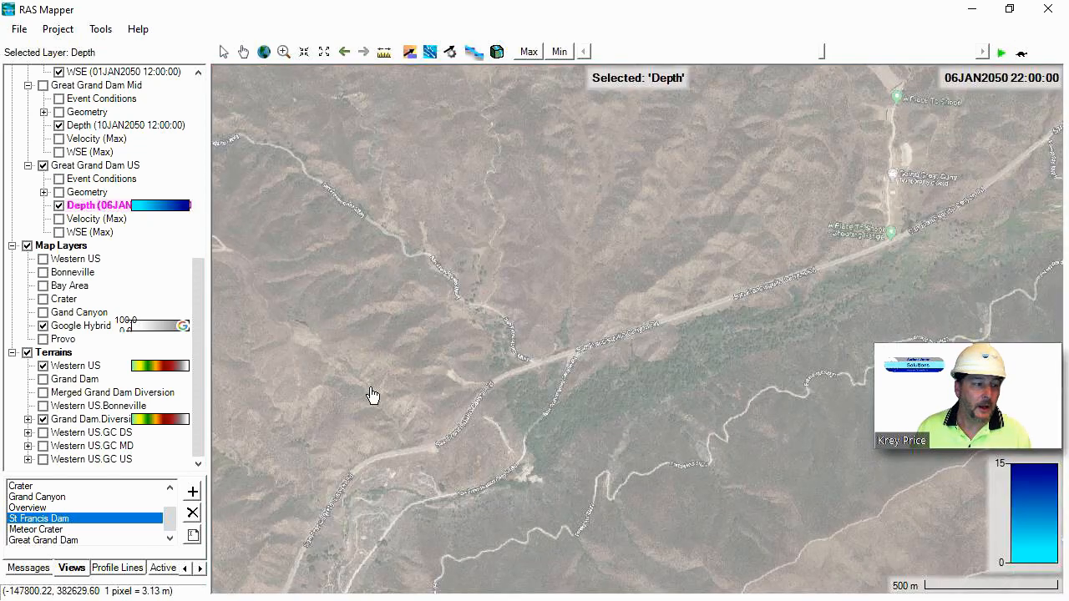
click(27, 353)
click(27, 352)
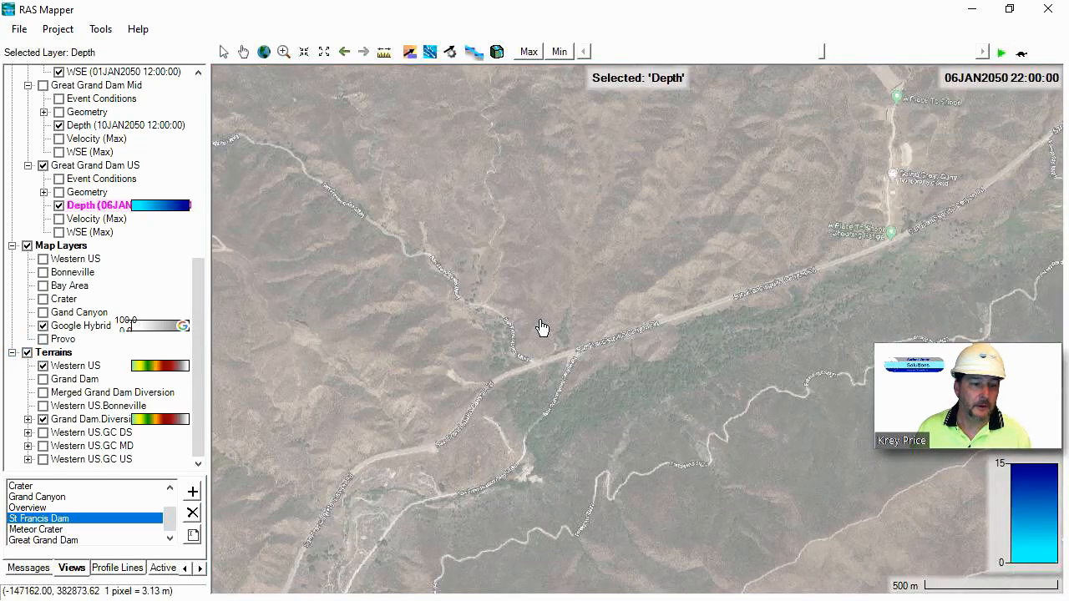
scroll(541, 351, down, 3)
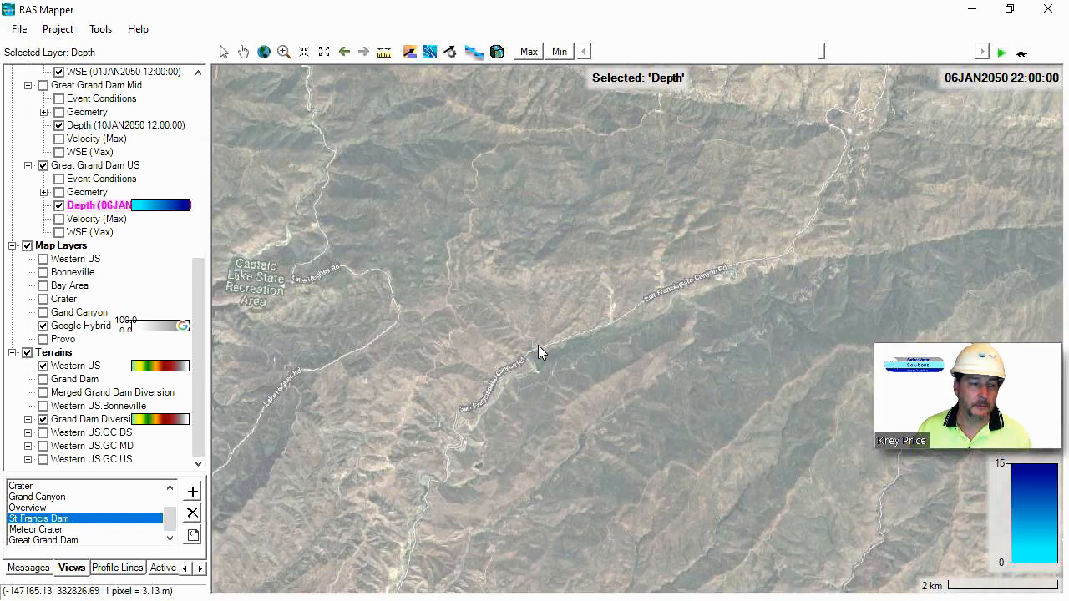
scroll(538, 344, down, 2)
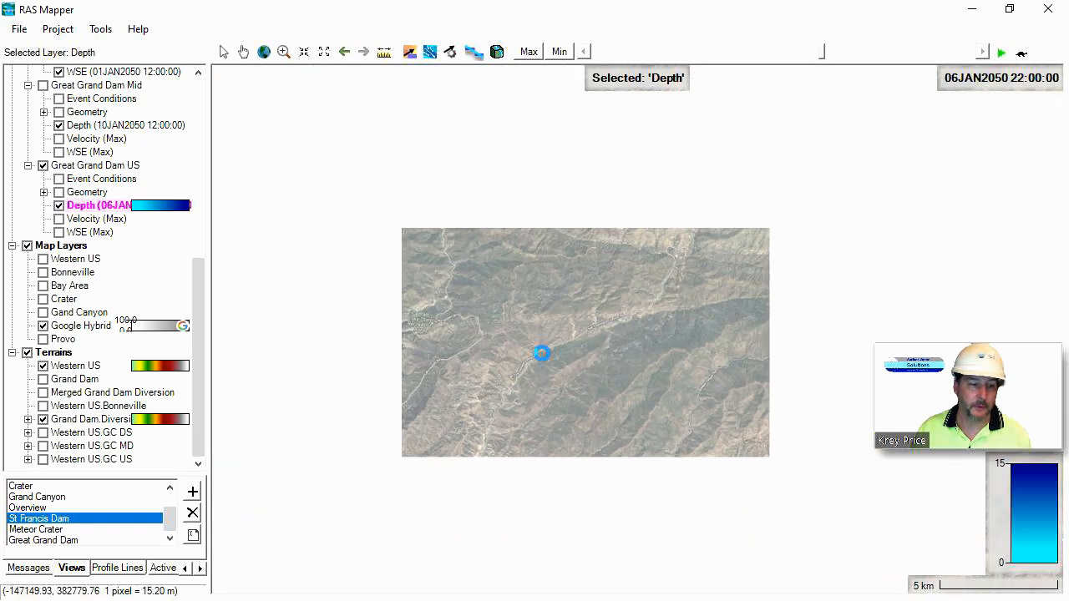
scroll(545, 361, down, 1)
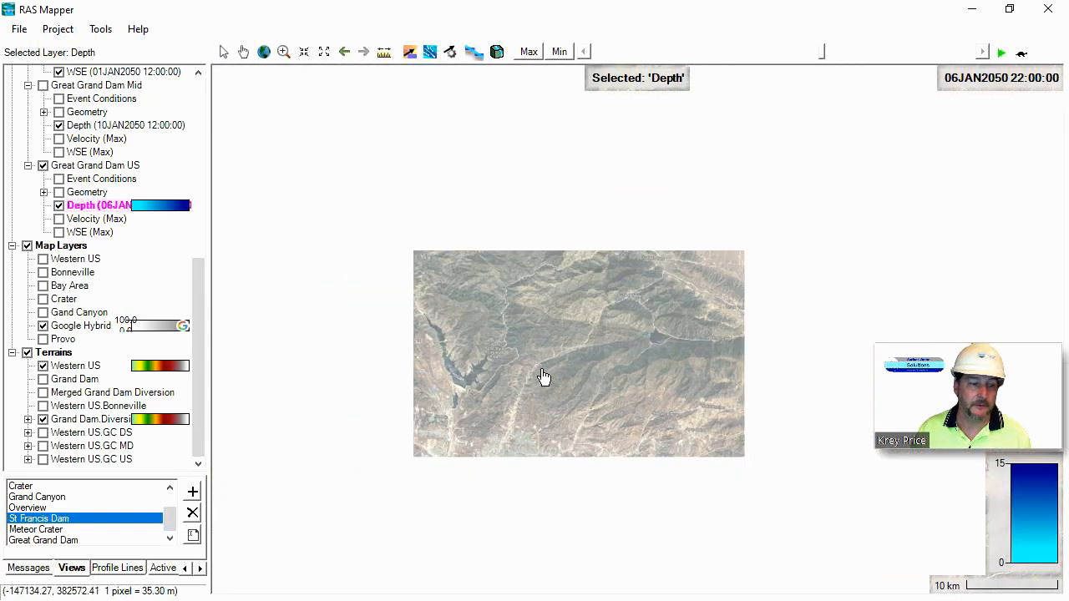
scroll(545, 373, down, 2)
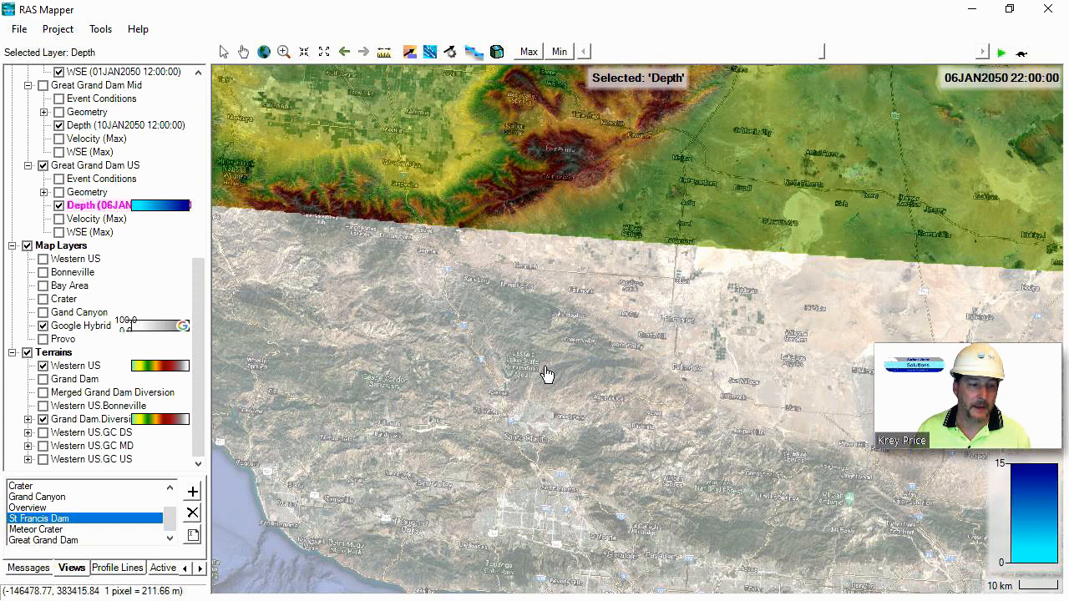
drag(544, 374, 606, 324)
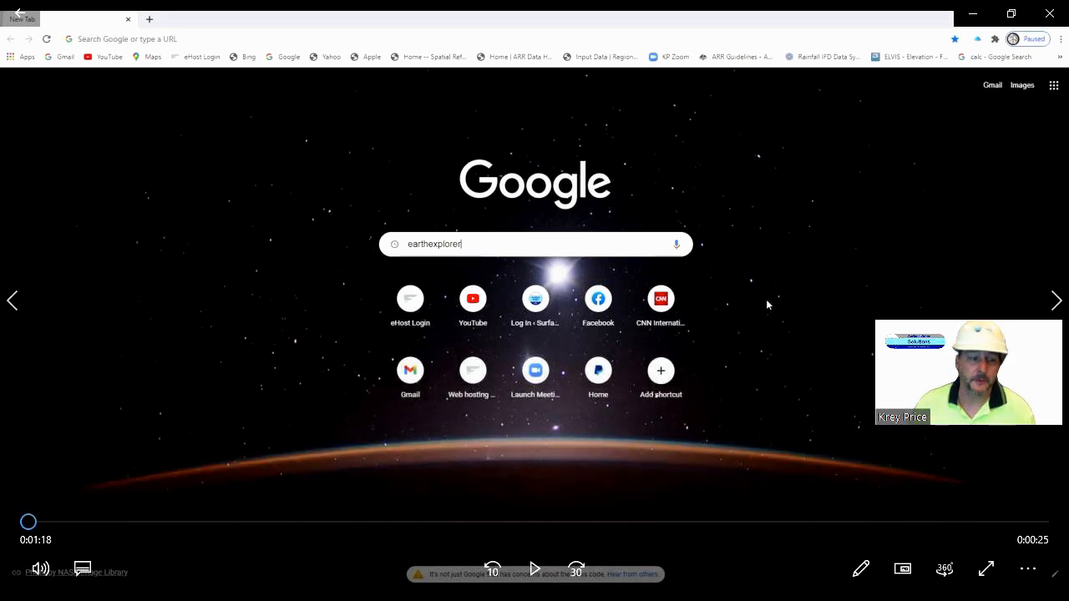
Step: Start the Earthexplorer video in the media player, search Google for earthexplorer, and open the USGS EarthExplorer site
click(535, 568)
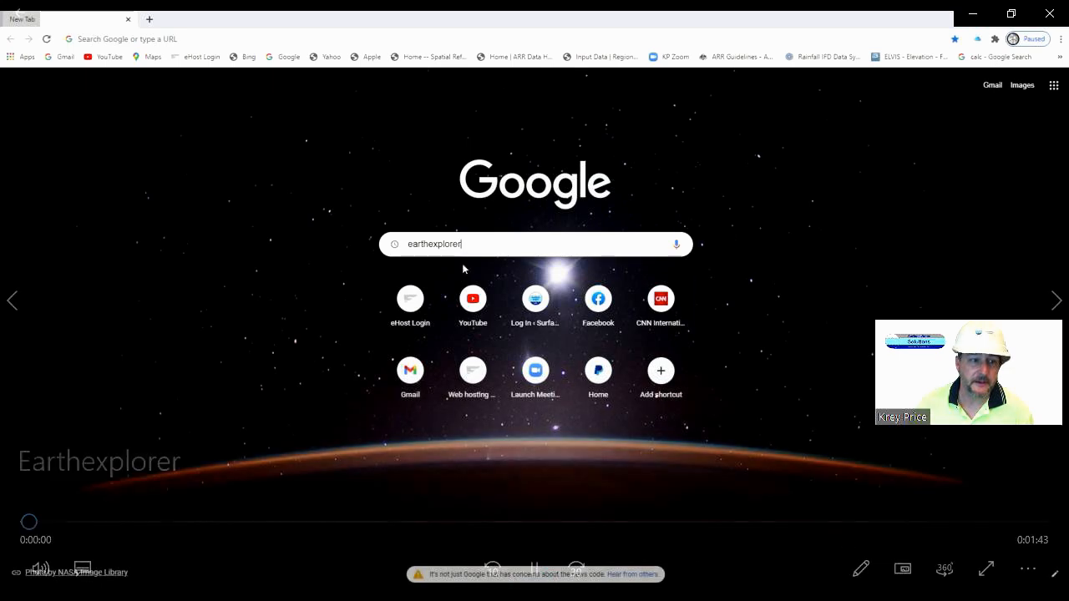
key(Return)
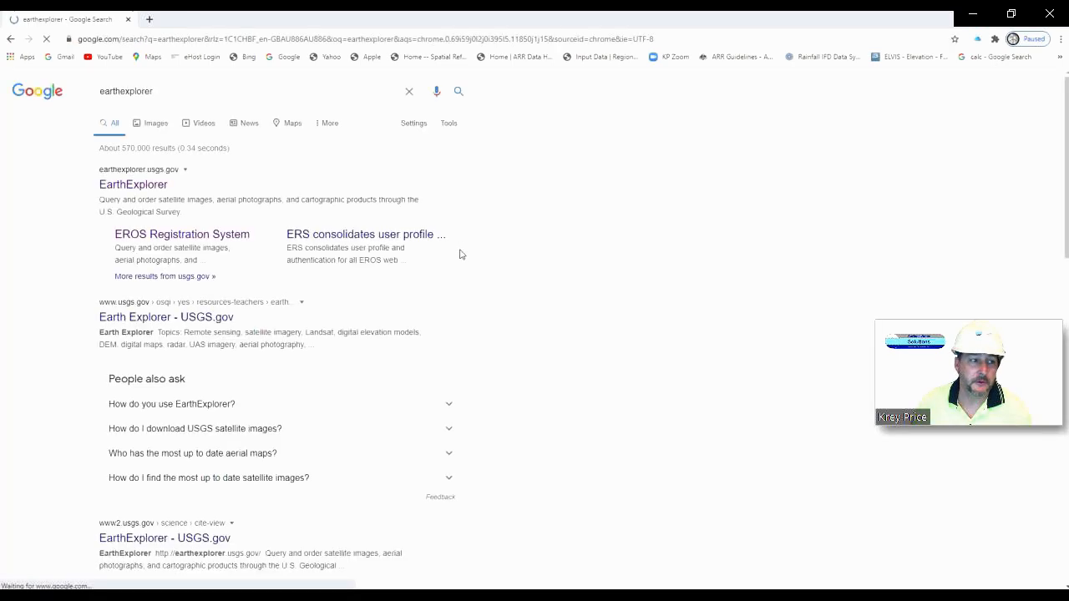
click(144, 191)
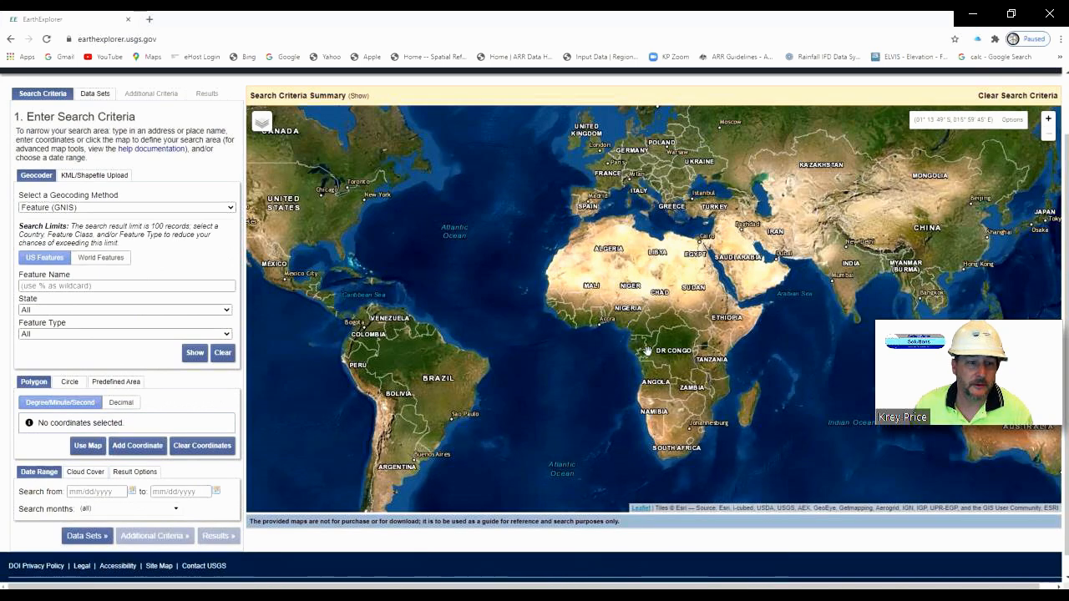
Step: Centre the map on Australia and use the map extent as the search polygon
drag(860, 377, 620, 346)
scroll(990, 403, up, 1)
drag(849, 397, 654, 352)
scroll(771, 314, up, 1)
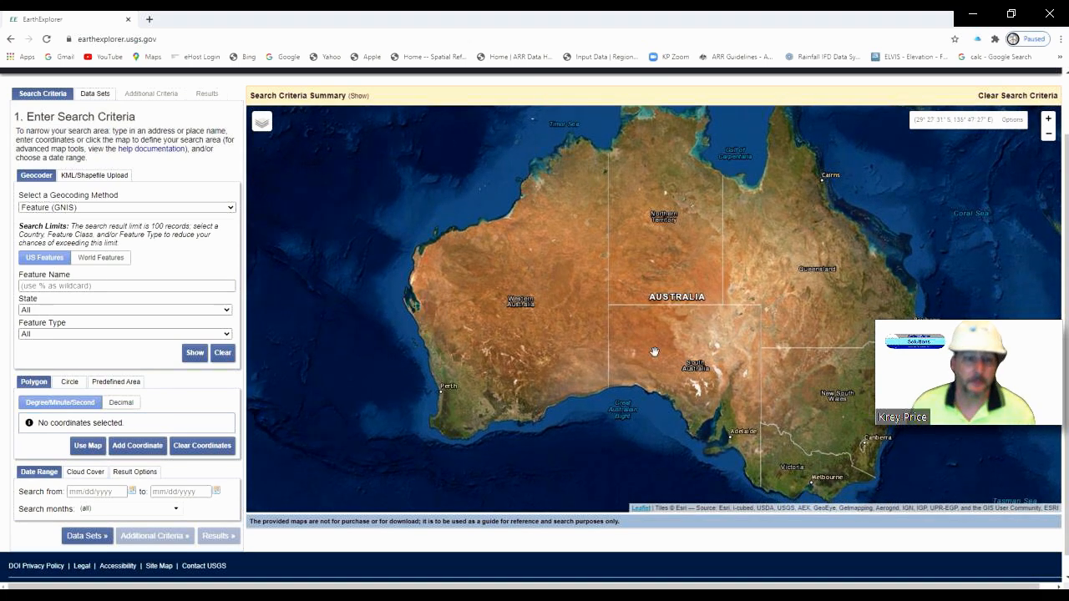
click(81, 448)
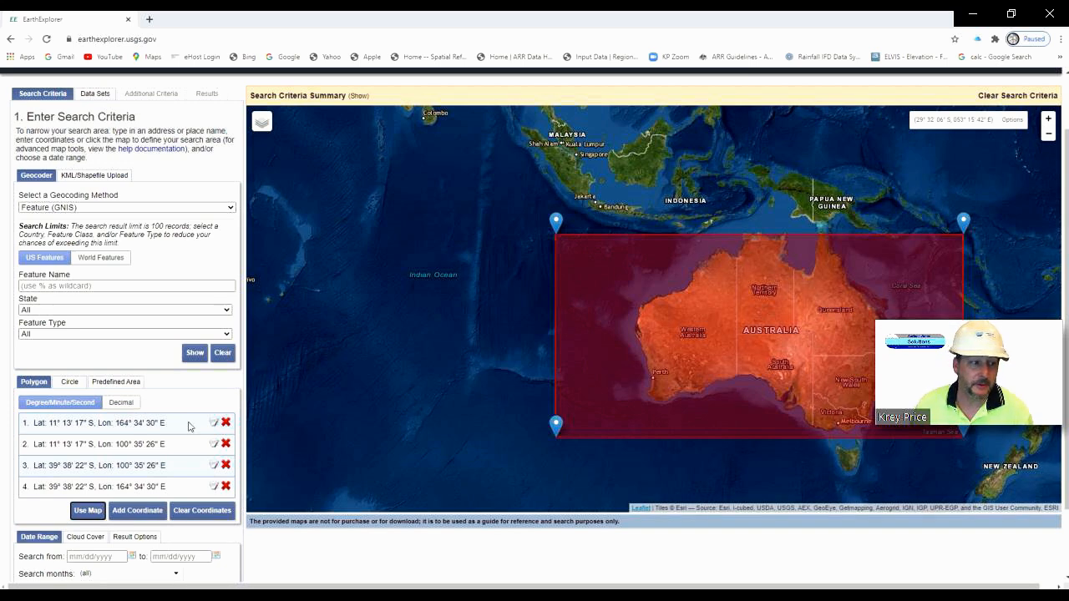
Step: Select the SRTM 1 Arc-Second Global data set under Digital Elevation and list its search results for the Australia area
scroll(188, 427, down, 2)
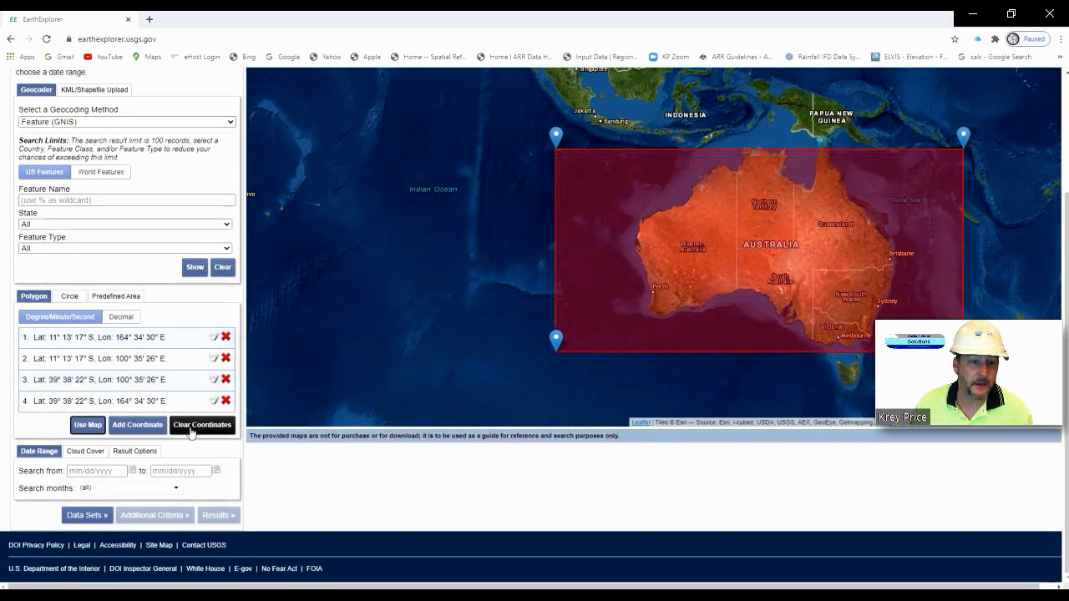
click(87, 515)
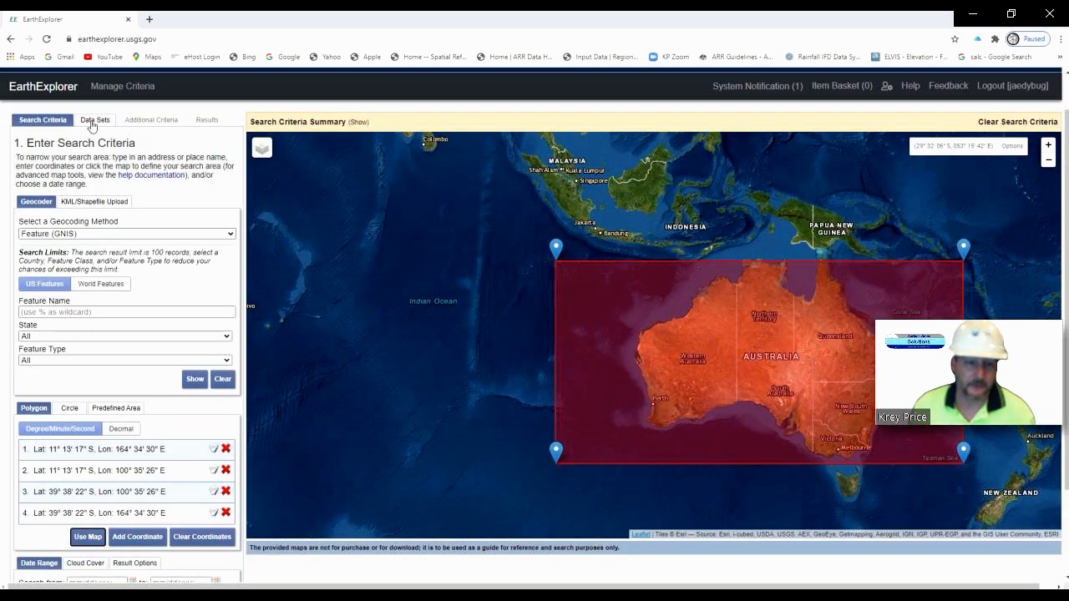
click(94, 122)
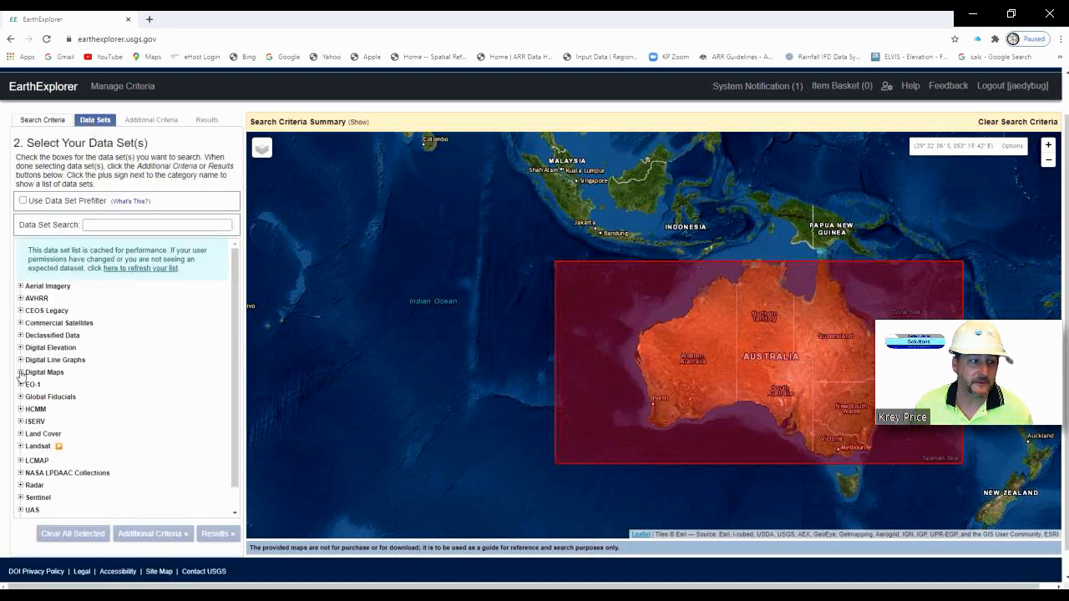
click(21, 347)
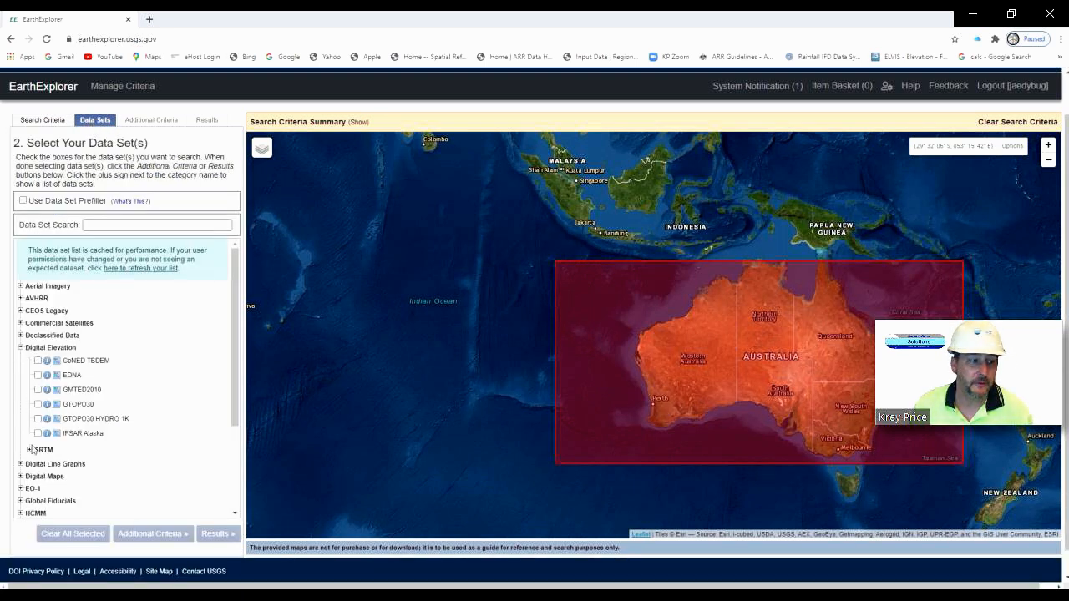
click(29, 450)
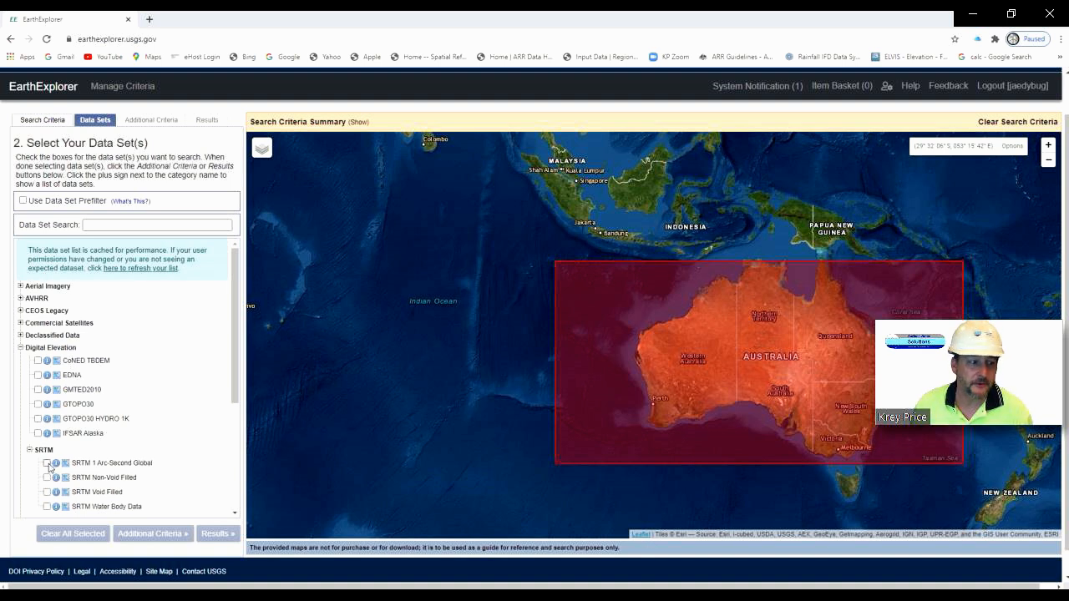
click(48, 463)
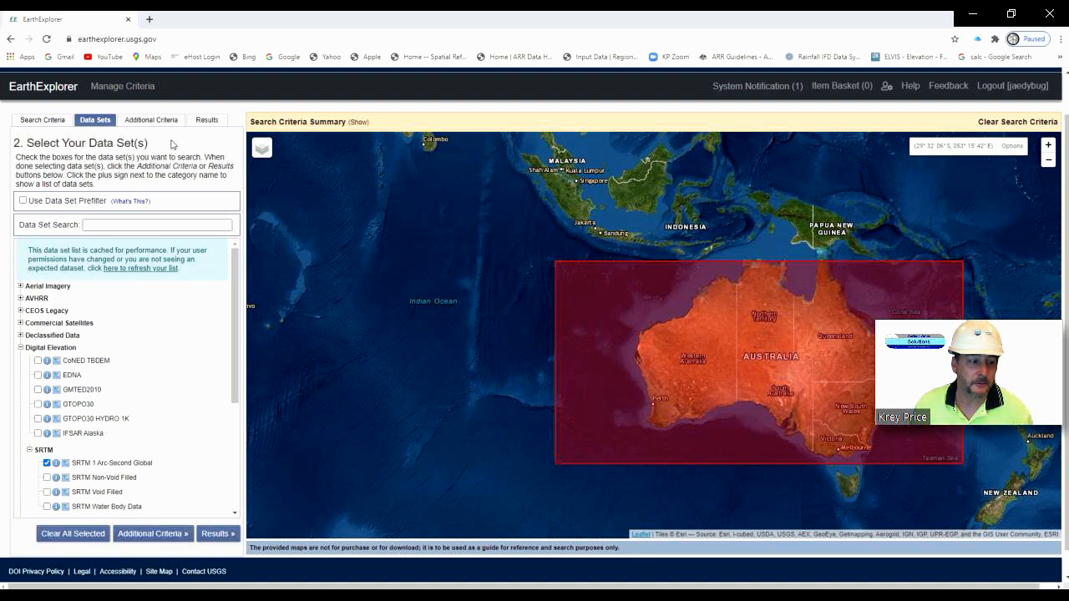
click(206, 121)
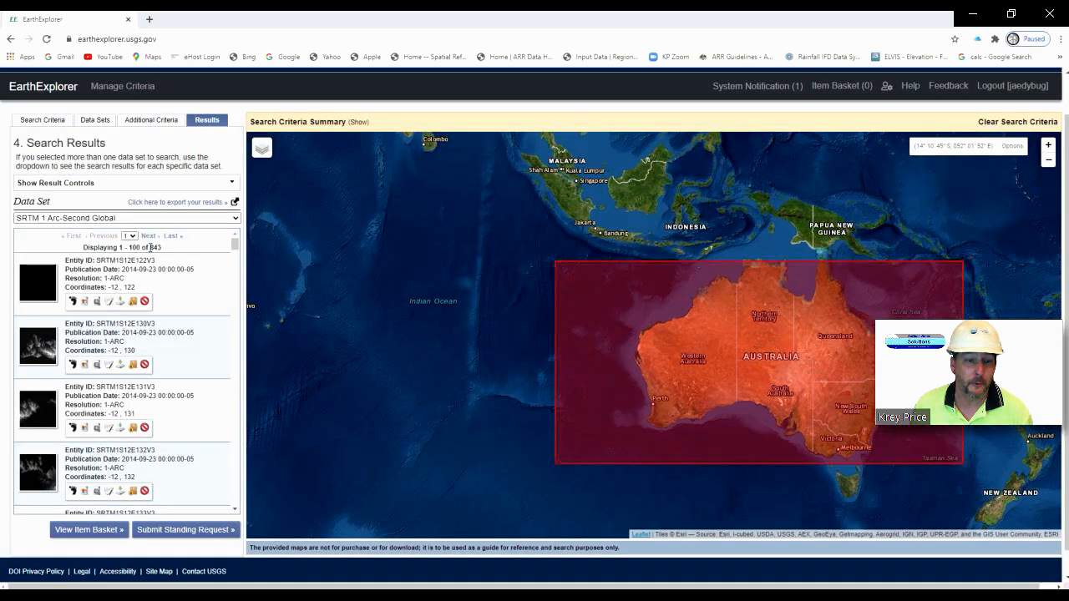
mouse_move(234, 245)
mouse_down()
mouse_move(248, 498)
mouse_move(238, 240)
mouse_up()
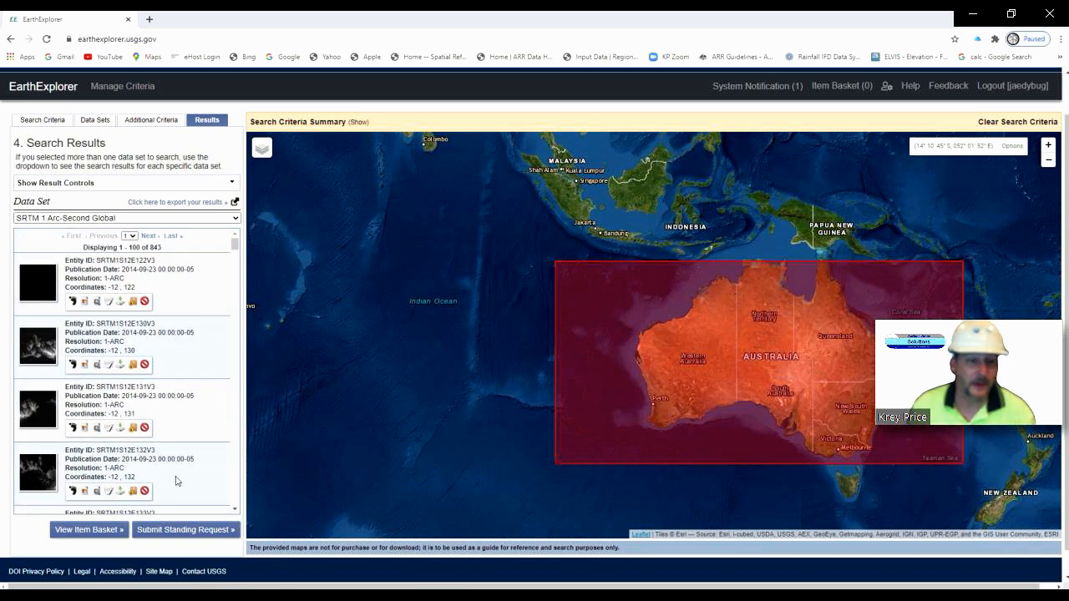
Step: Clear the Australia search coordinates, centre the map on Los Angeles and use the map extent as the search polygon
click(46, 121)
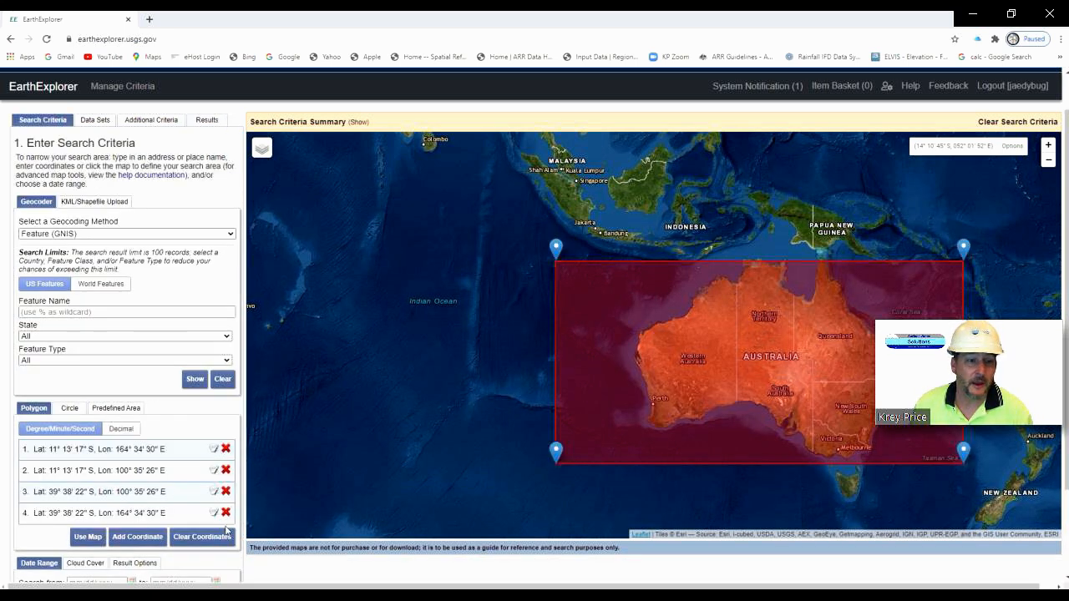
click(201, 536)
scroll(454, 374, down, 1)
drag(479, 348, 634, 395)
scroll(349, 310, up, 5)
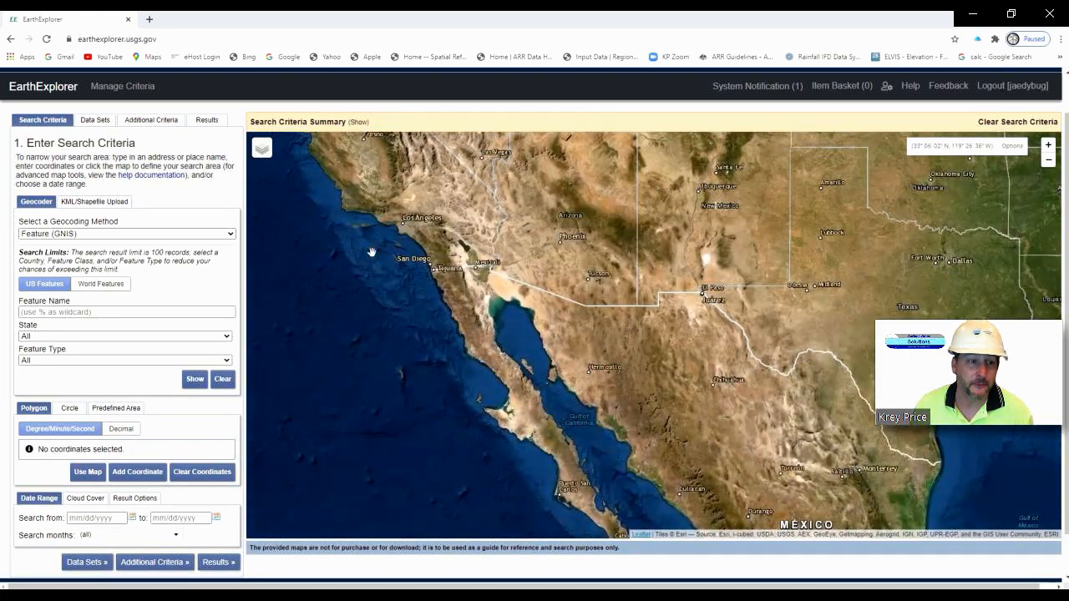
scroll(420, 282, up, 3)
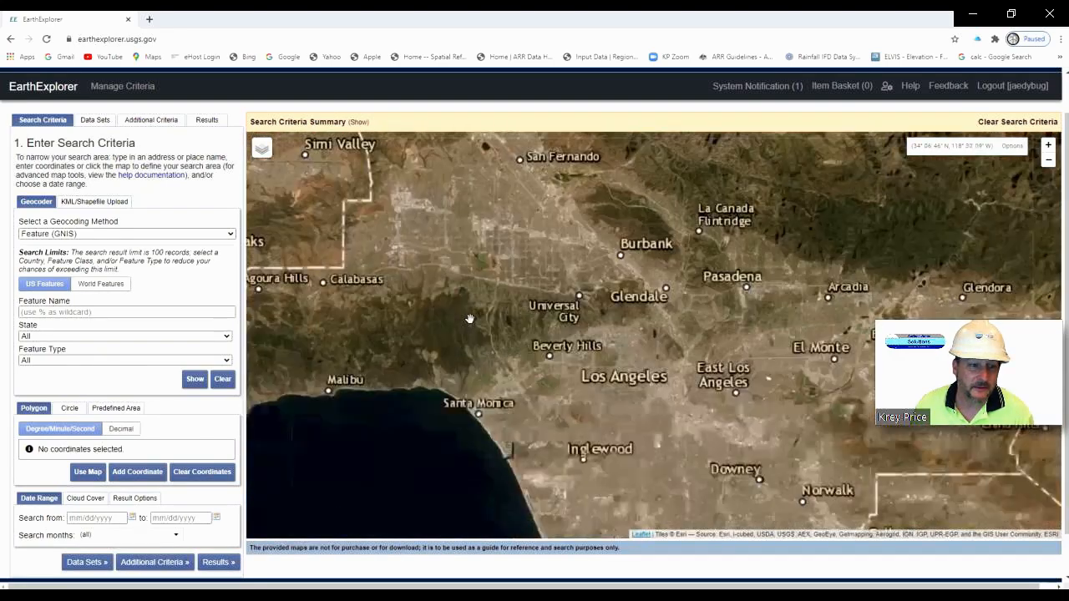
drag(574, 352, 537, 219)
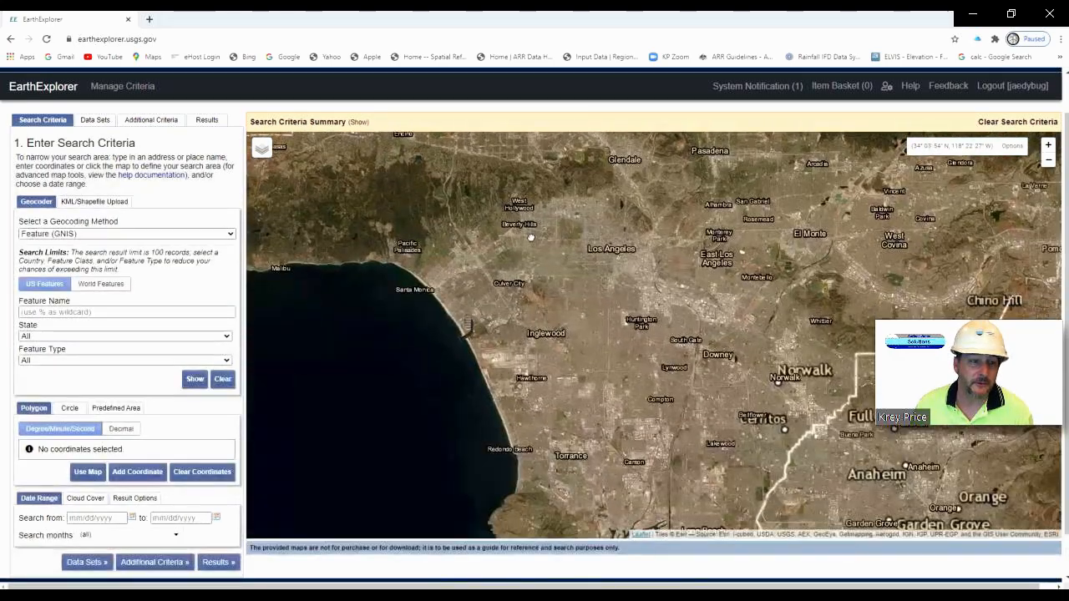
drag(566, 261, 633, 372)
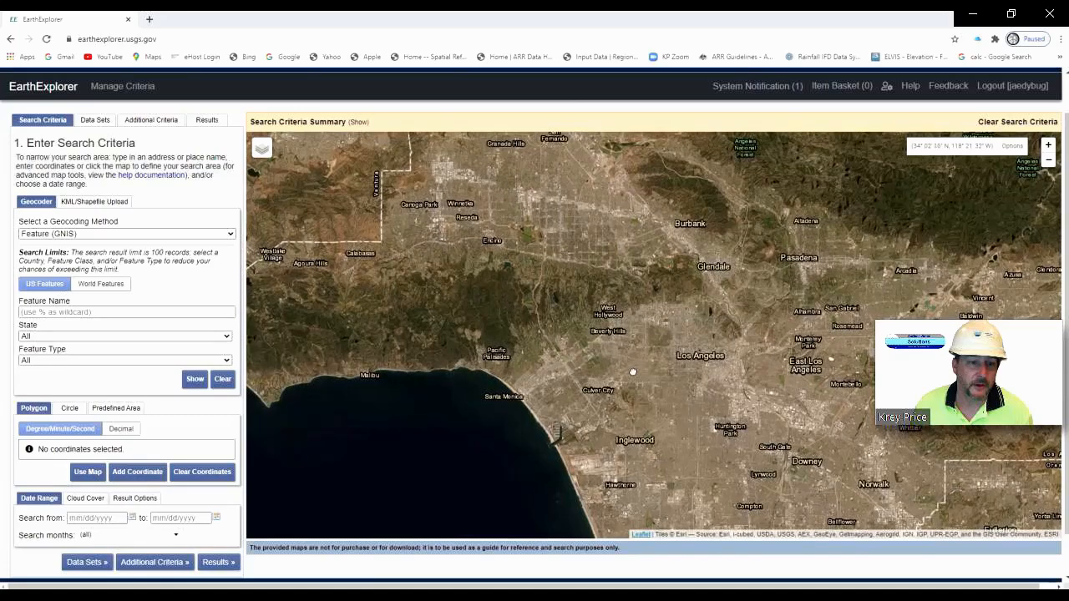
click(87, 472)
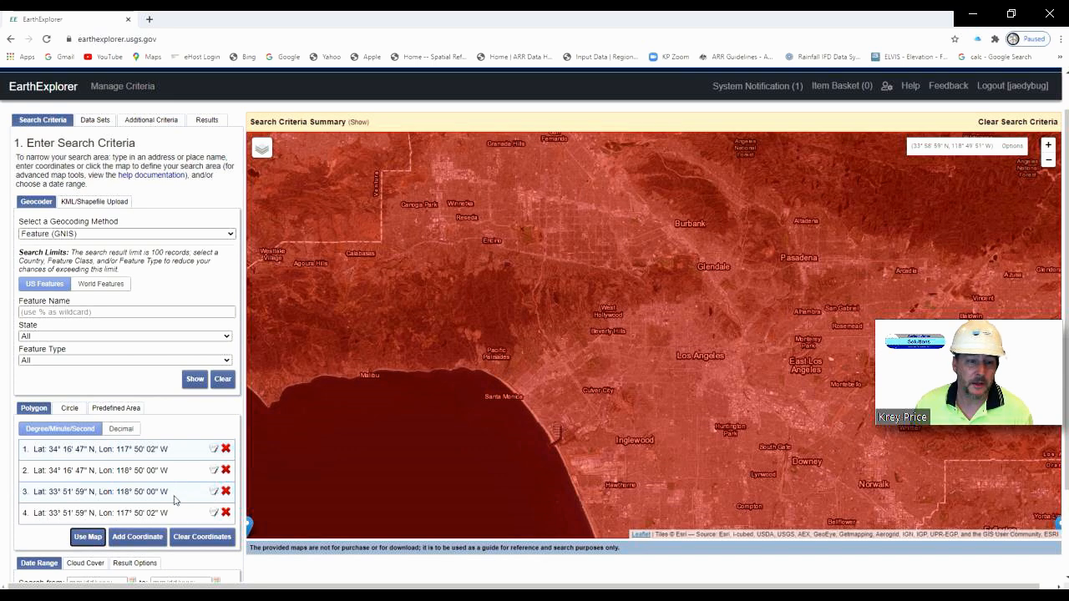
Step: Keep the SRTM 1 Arc-Second Global data set selected and list the search results for the Los Angeles area
scroll(150, 496, down, 1)
scroll(155, 333, up, 1)
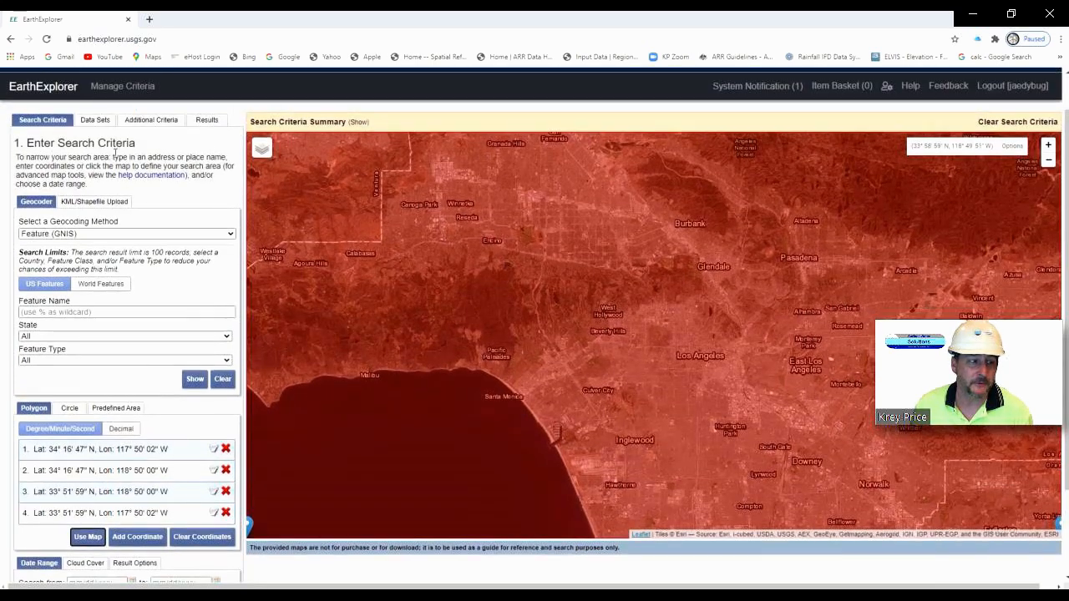
click(97, 121)
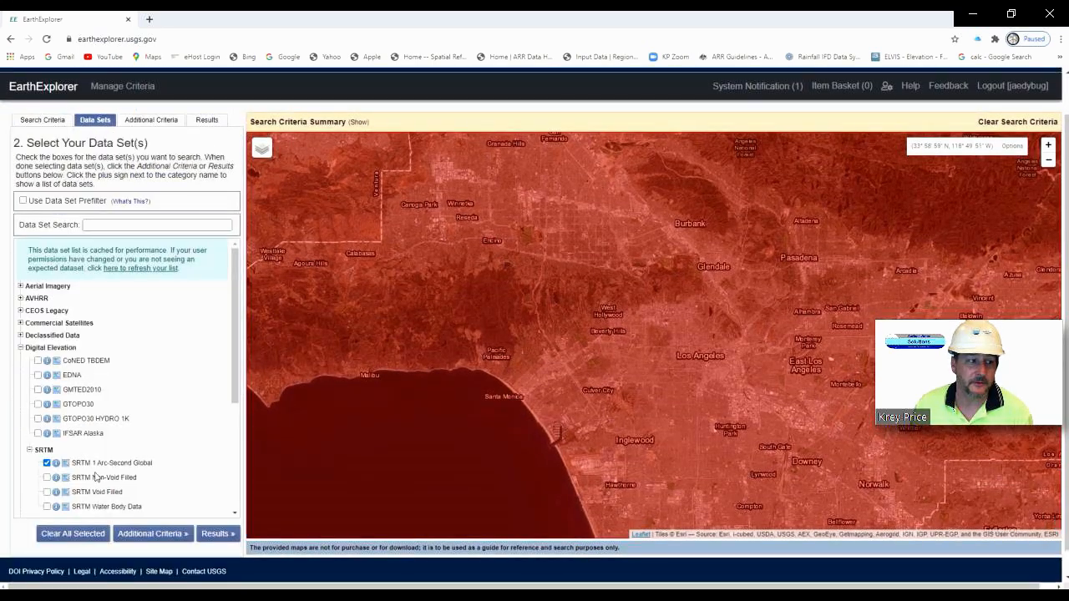
click(201, 121)
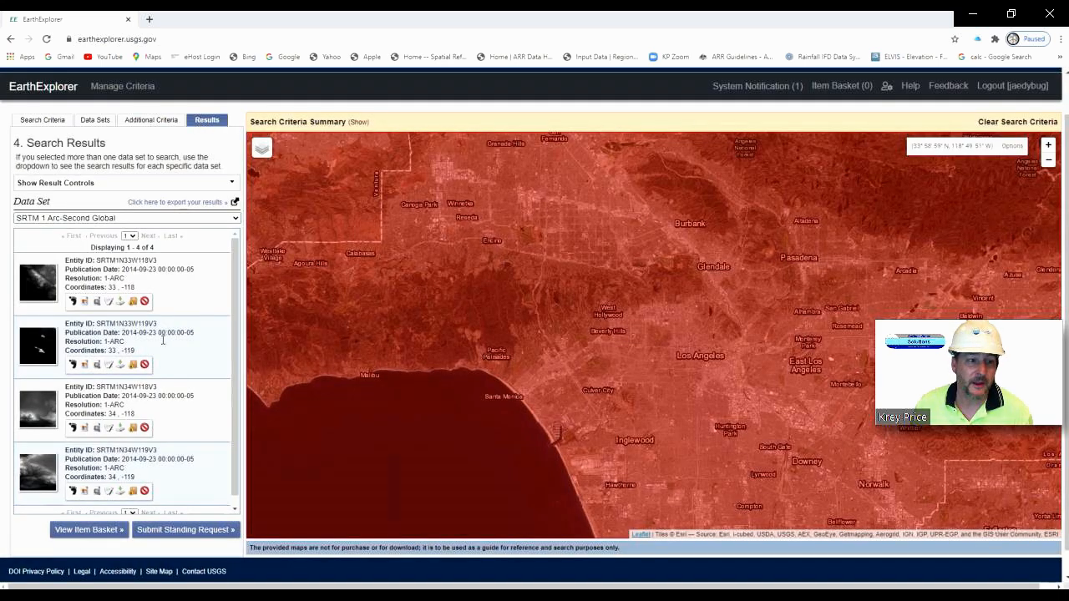
Step: Show the footprints of all four SRTM tiles on the map and download tile SRTM1N33W118V3 as GeoTIFF 1 Arc-second
click(73, 302)
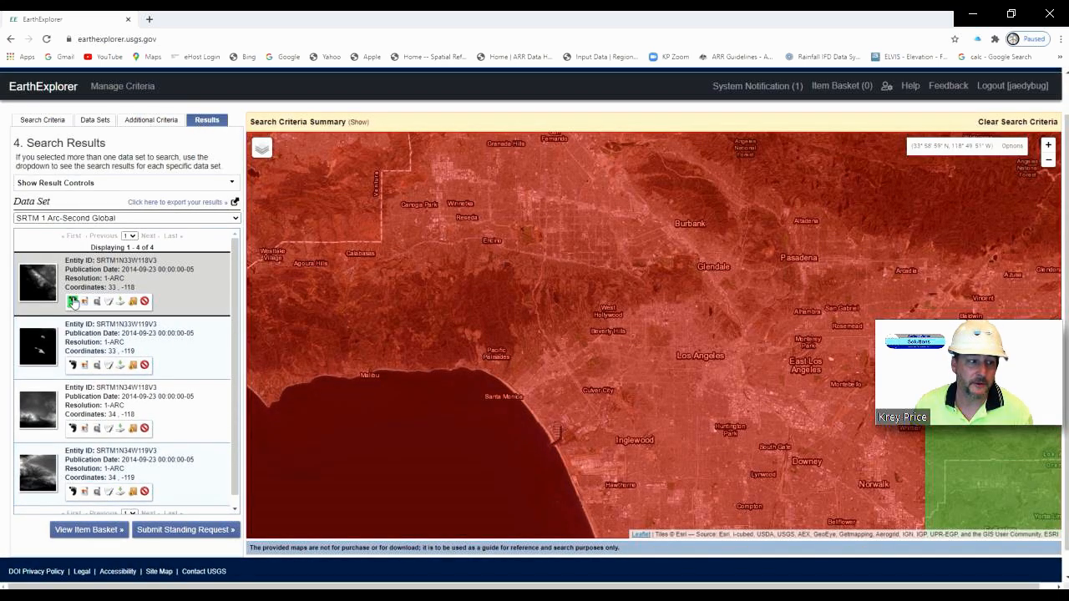
click(73, 366)
scroll(469, 349, down, 4)
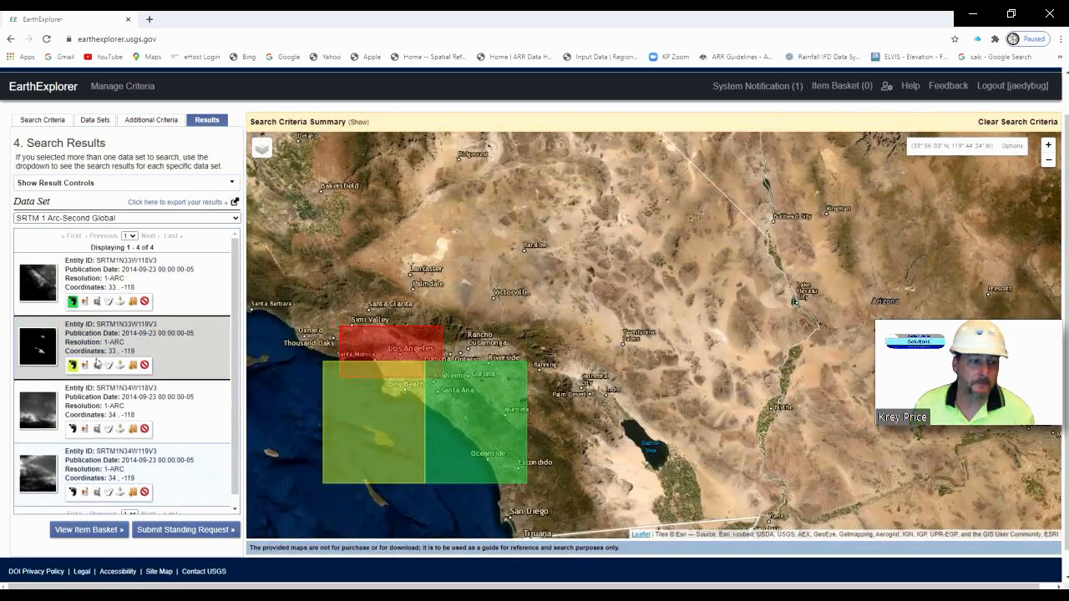
click(73, 431)
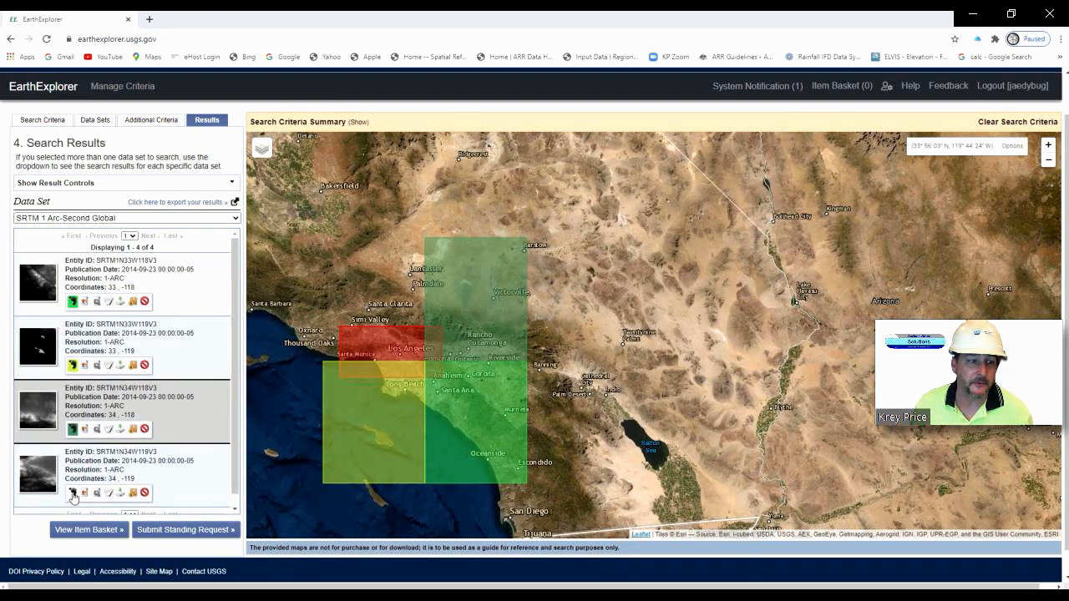
click(73, 492)
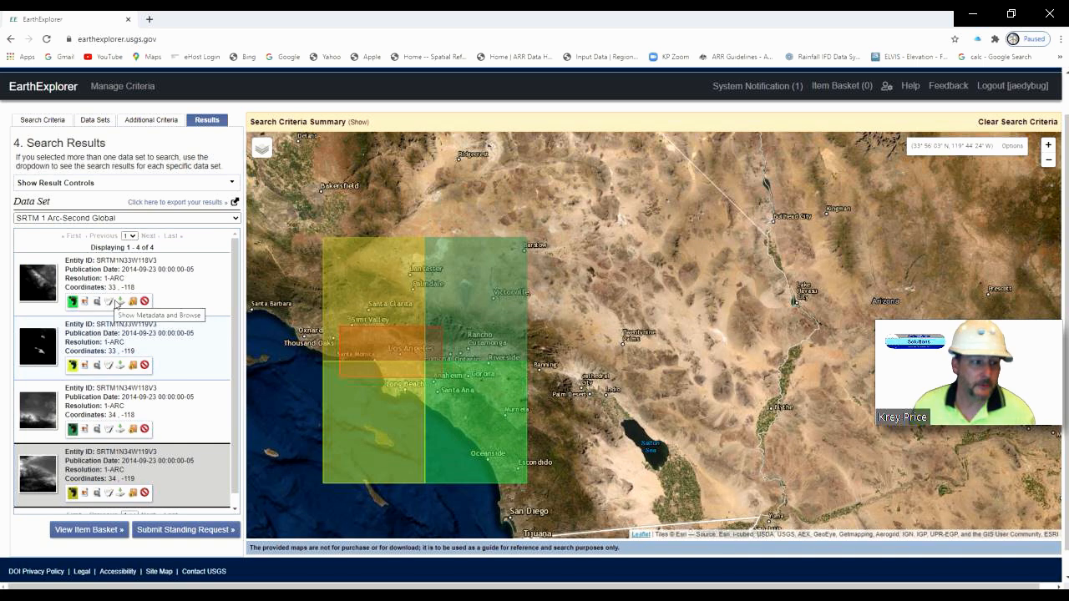
click(120, 302)
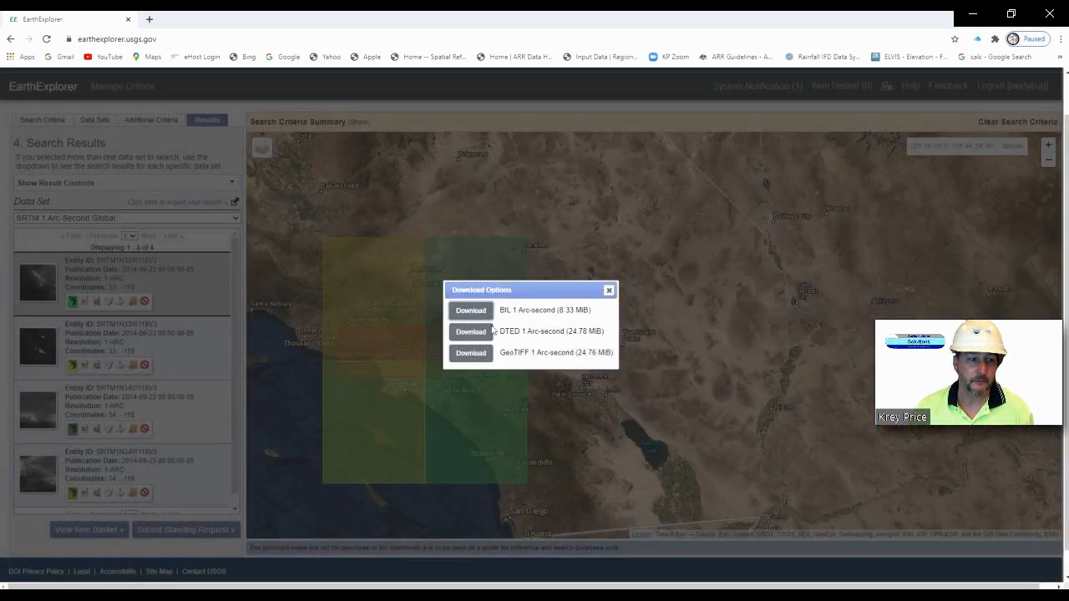
click(470, 354)
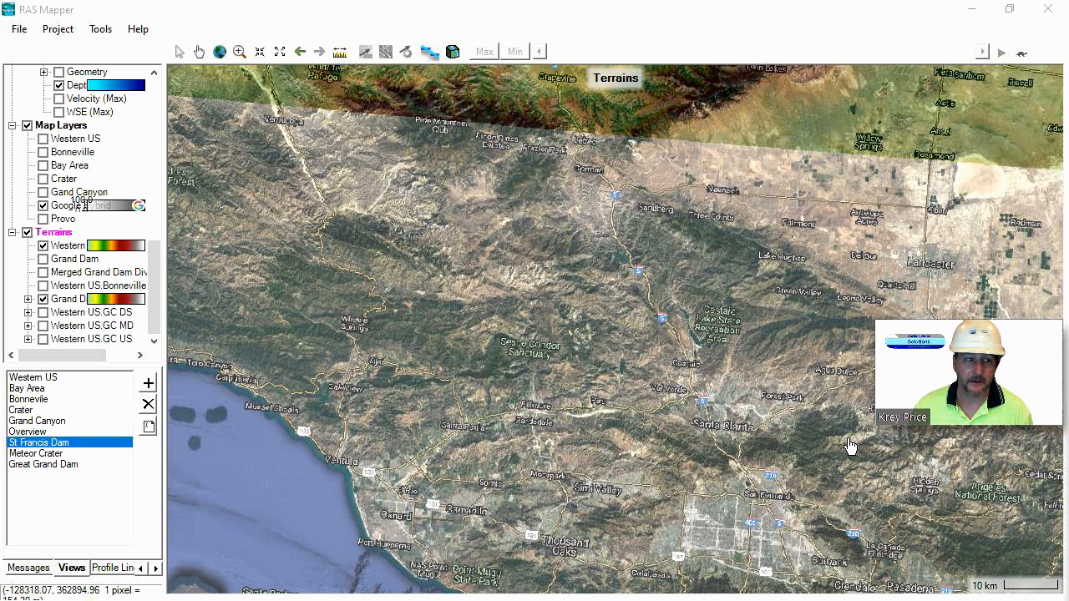
Step: In RAS Mapper, begin a new RAS terrain and add LA_SRTM_1.tif through LA_SRTM_4.tif from the SRTM folder as input files
right_click(53, 234)
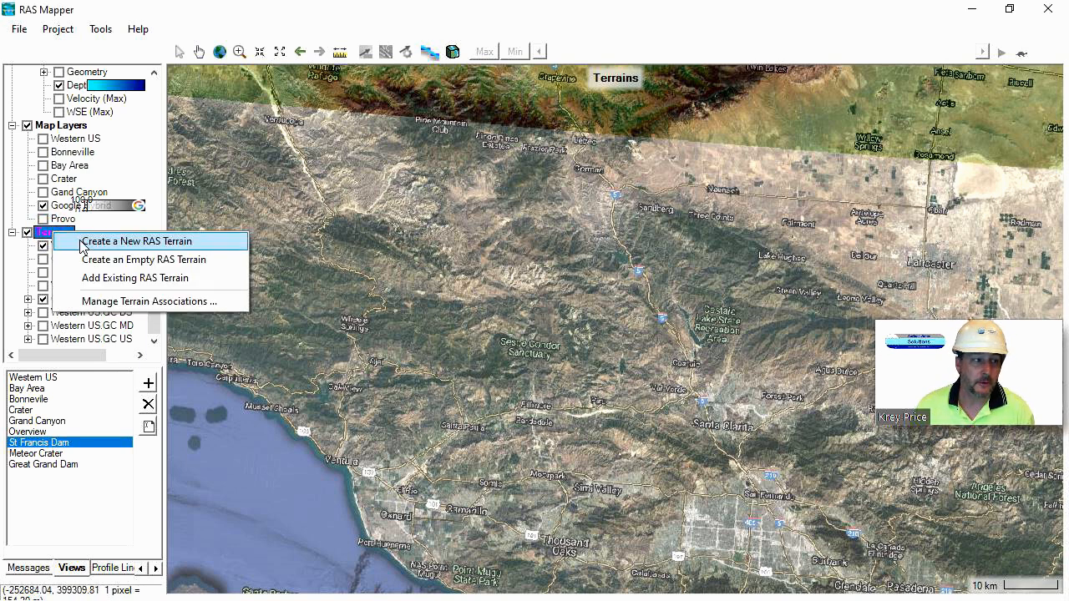
click(109, 241)
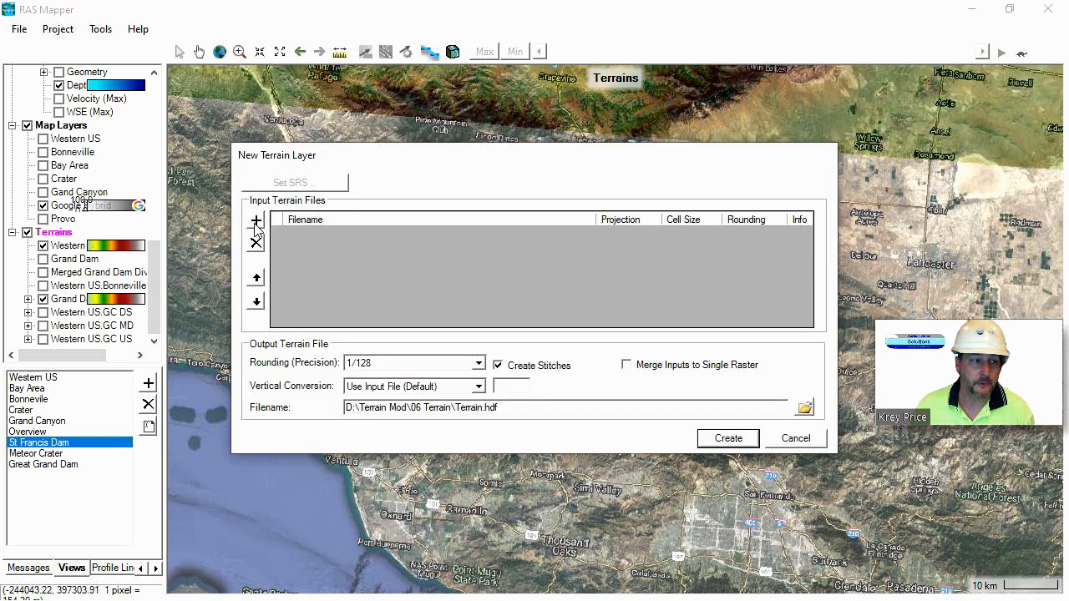
click(256, 223)
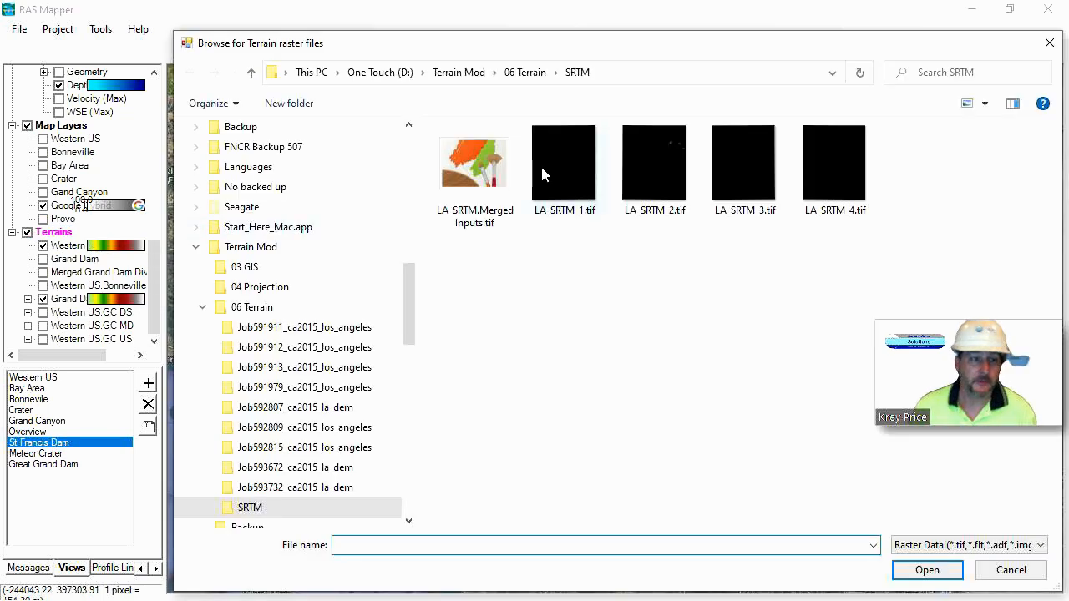
click(542, 167)
shift+click(837, 166)
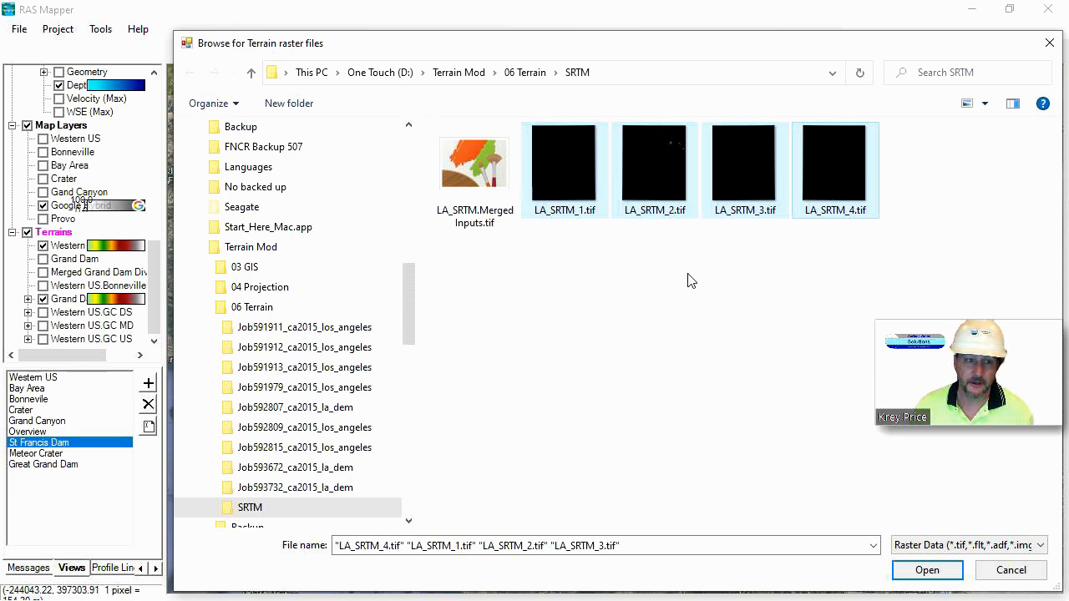
click(920, 570)
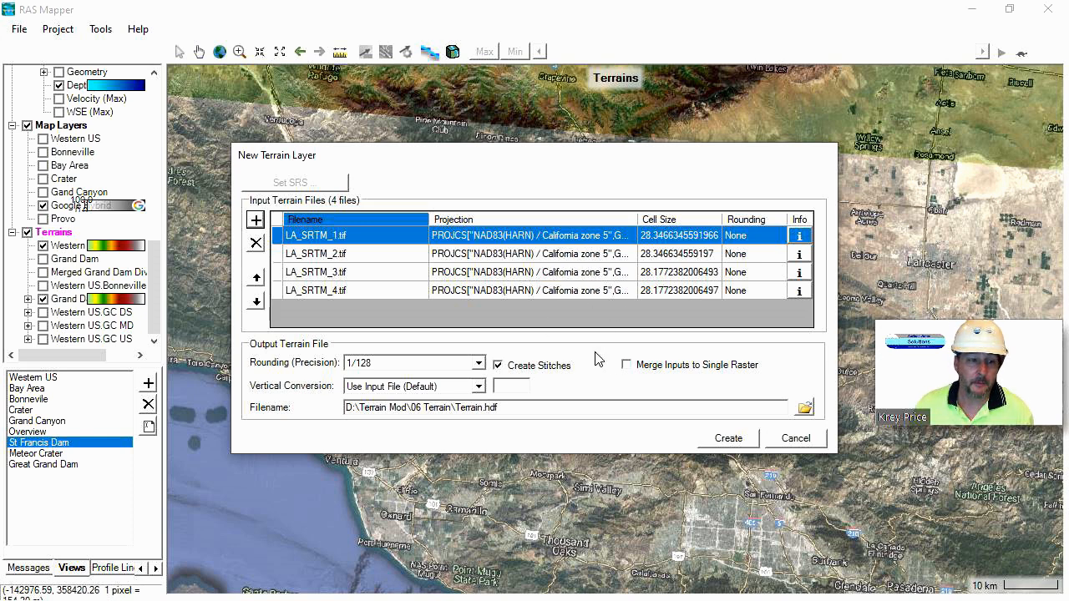
Step: Merge the inputs to a single raster and create the terrain as Merged SRTM St Francis in the Bonneville project's Terrain folder on drive G
click(627, 366)
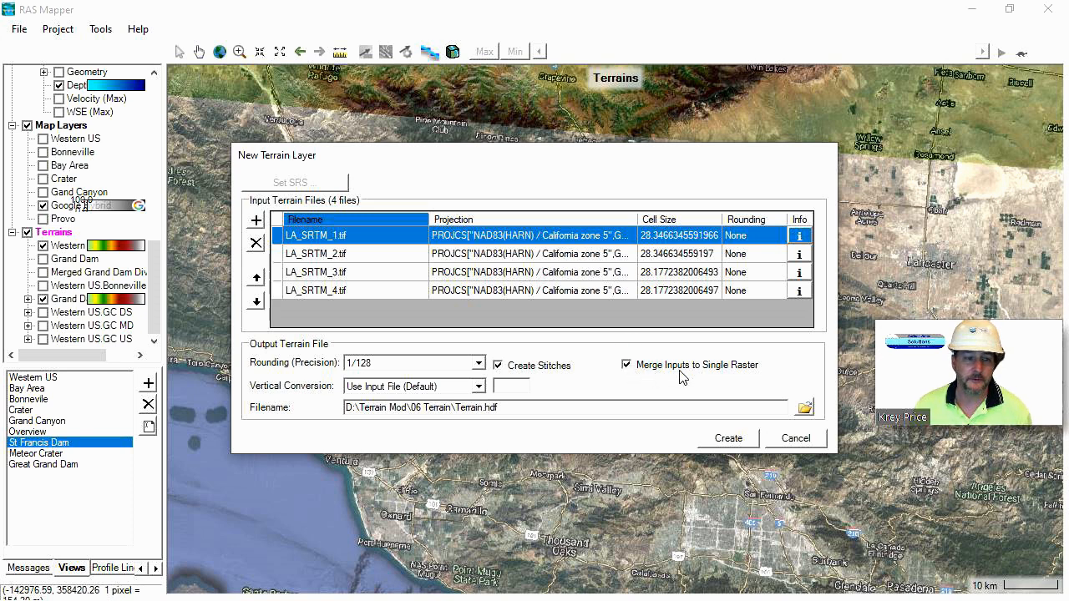
click(804, 408)
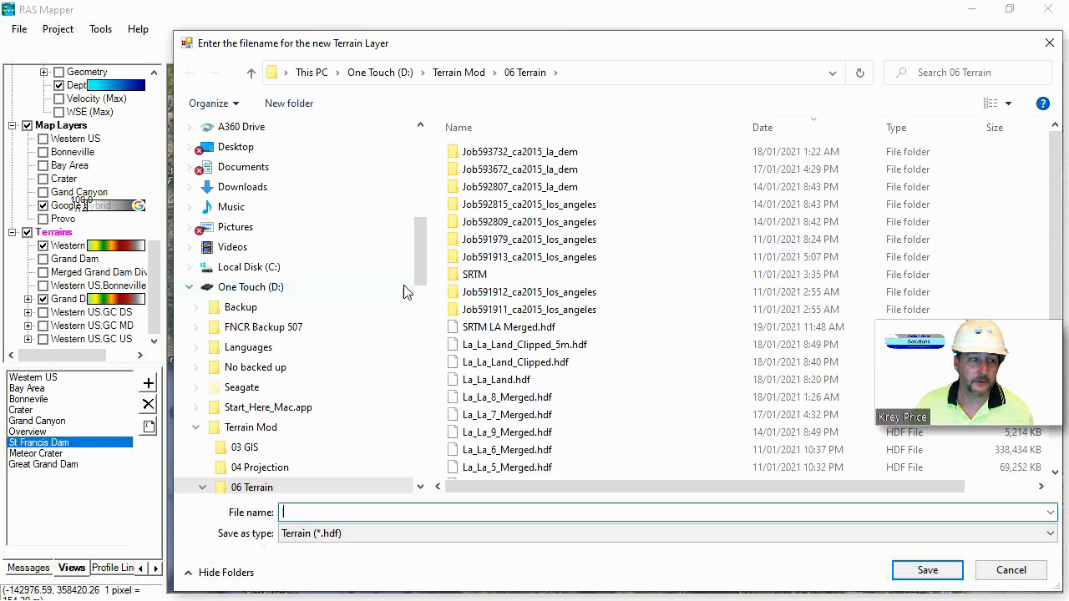
drag(421, 266, 432, 445)
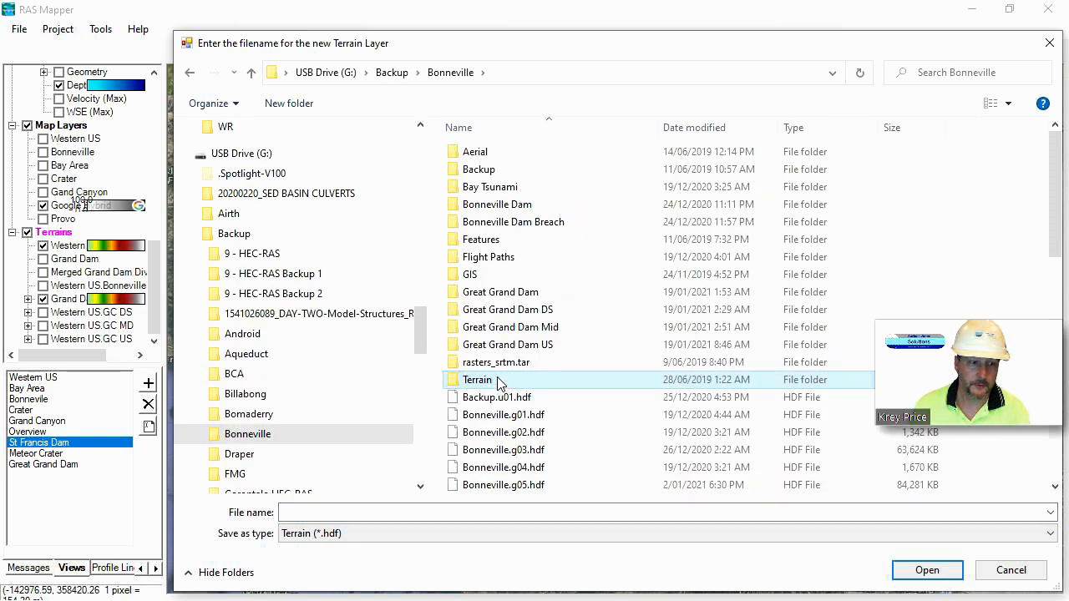
double_click(478, 380)
click(338, 514)
text(Mer)
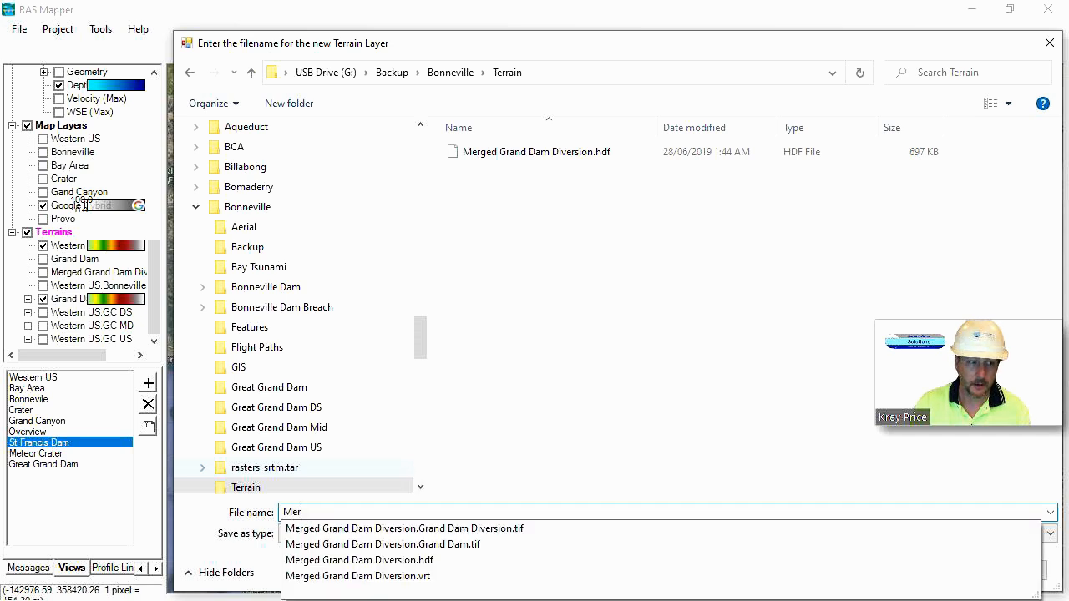
text(ged SRTM St Francis)
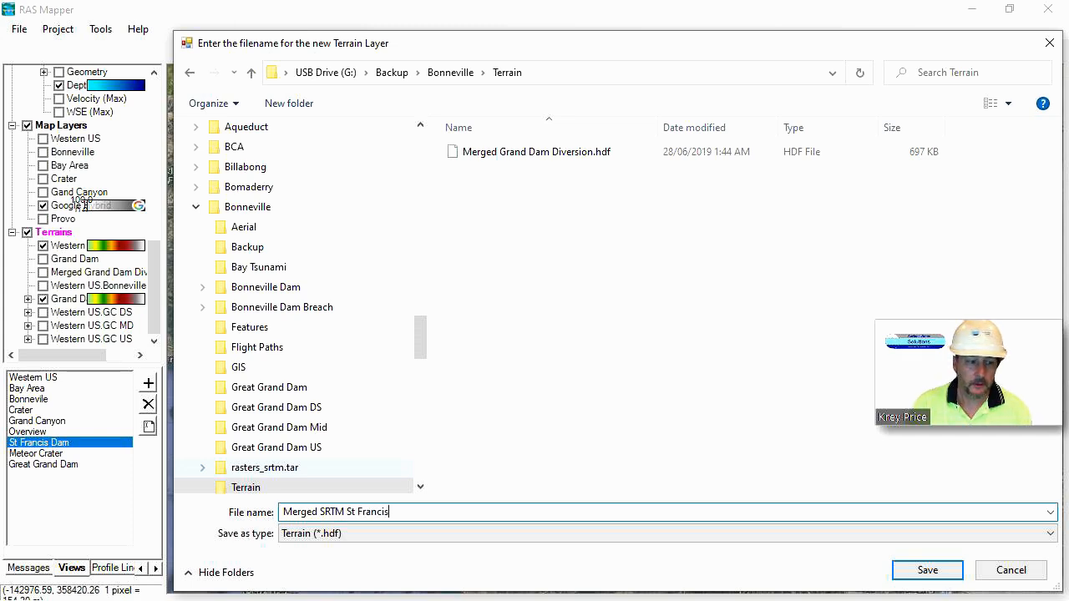
click(927, 570)
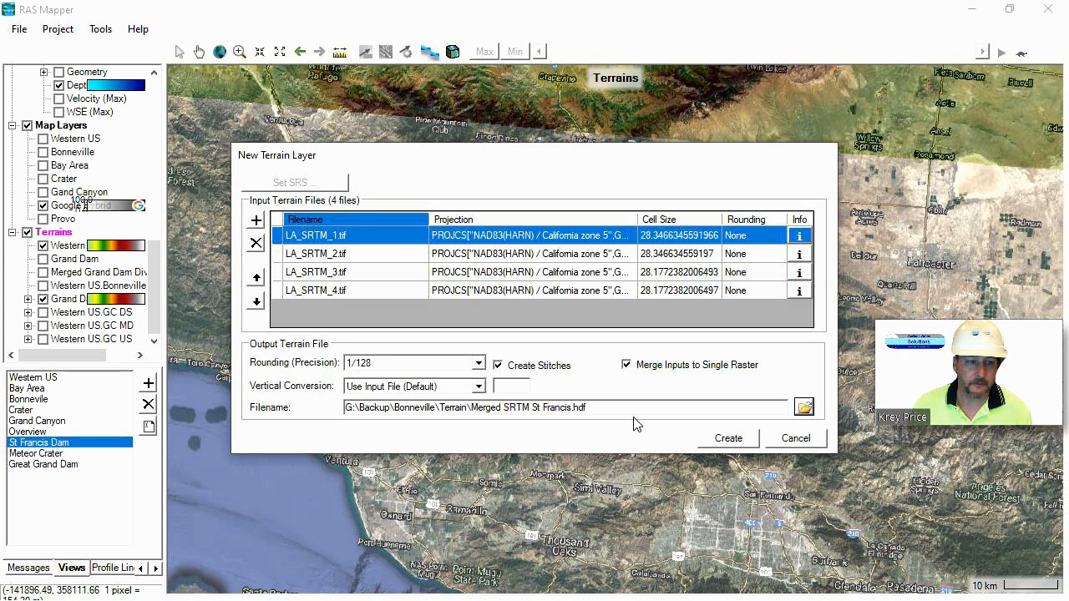
click(730, 445)
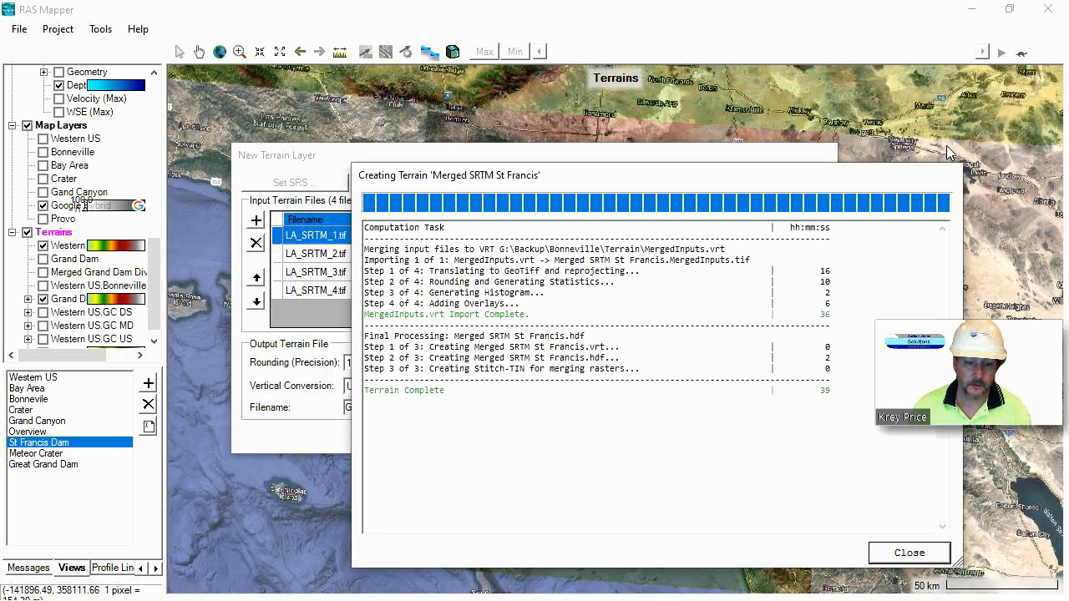
Step: Close the finished terrain computation and go to the saved St Francis Dam view with the map layers shown
click(908, 552)
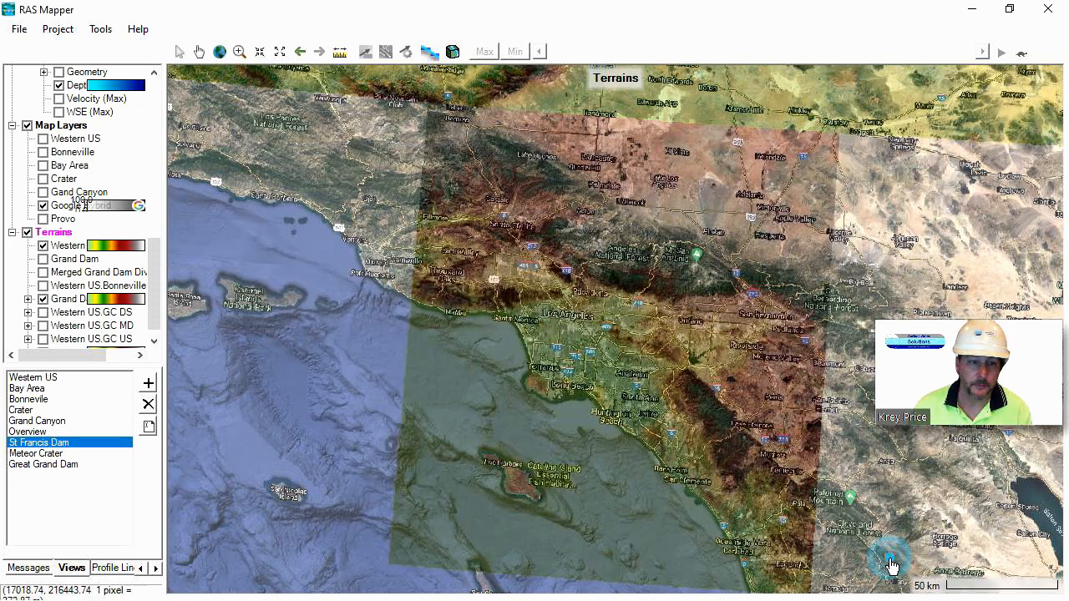
click(52, 448)
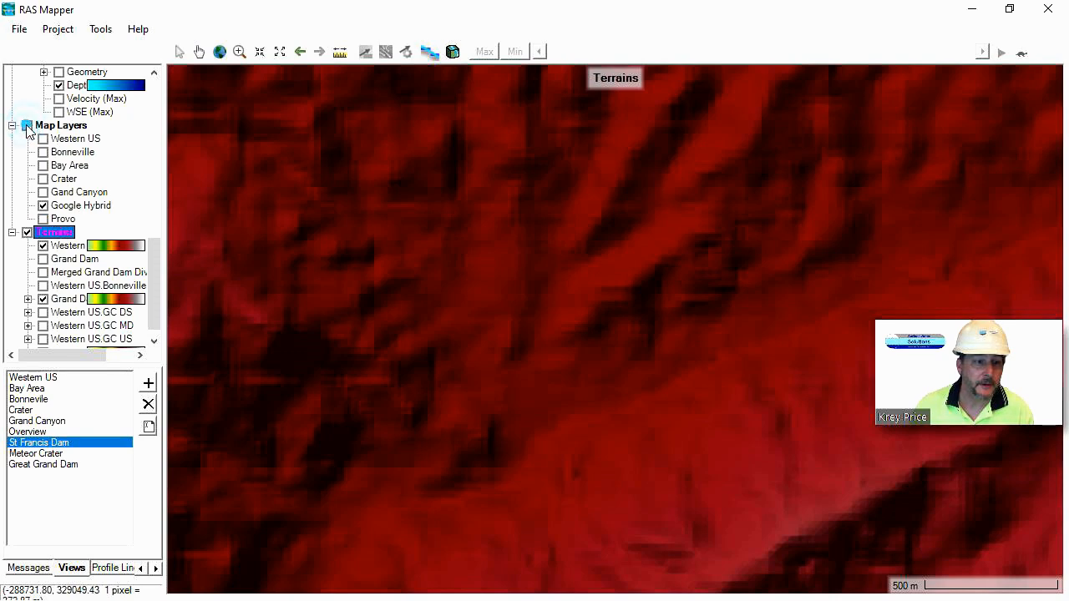
click(27, 125)
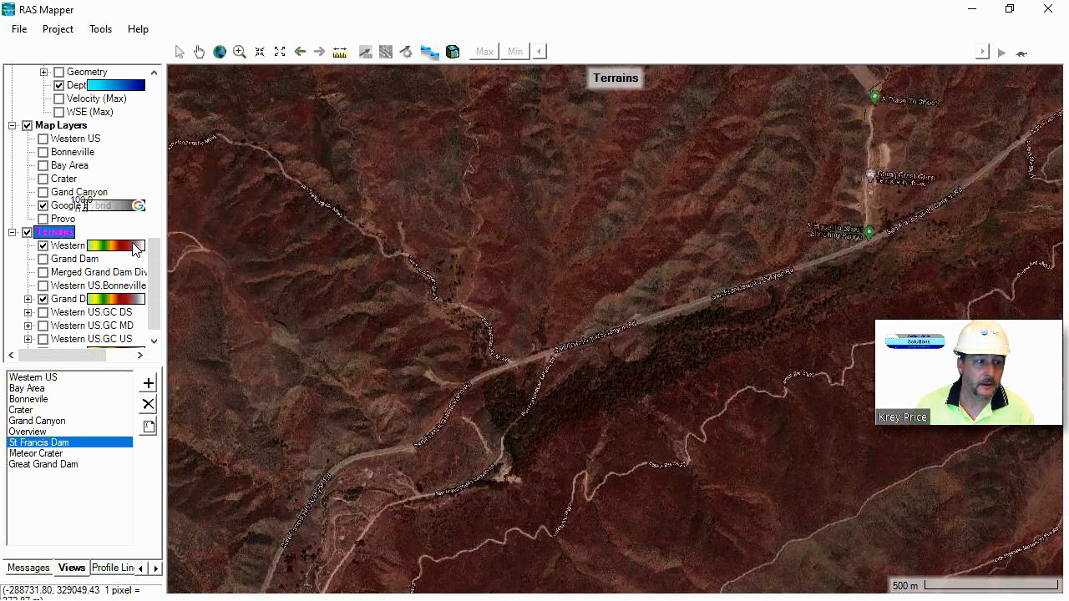
Step: Set the Merged SRTM St Francis terrain's surface legend to update with the view
scroll(149, 267, down, 1)
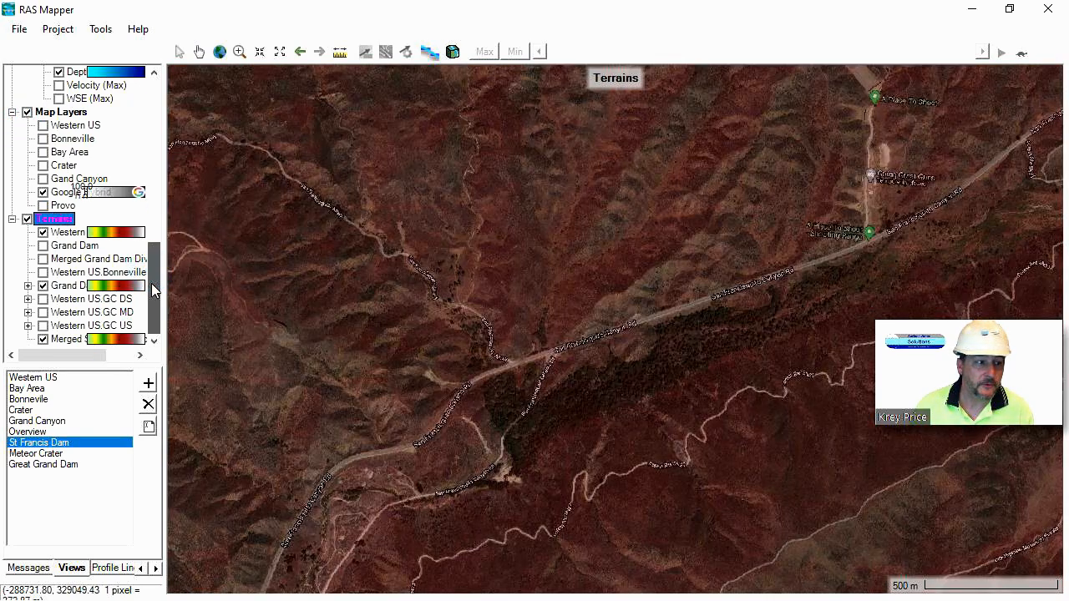
double_click(65, 341)
click(291, 263)
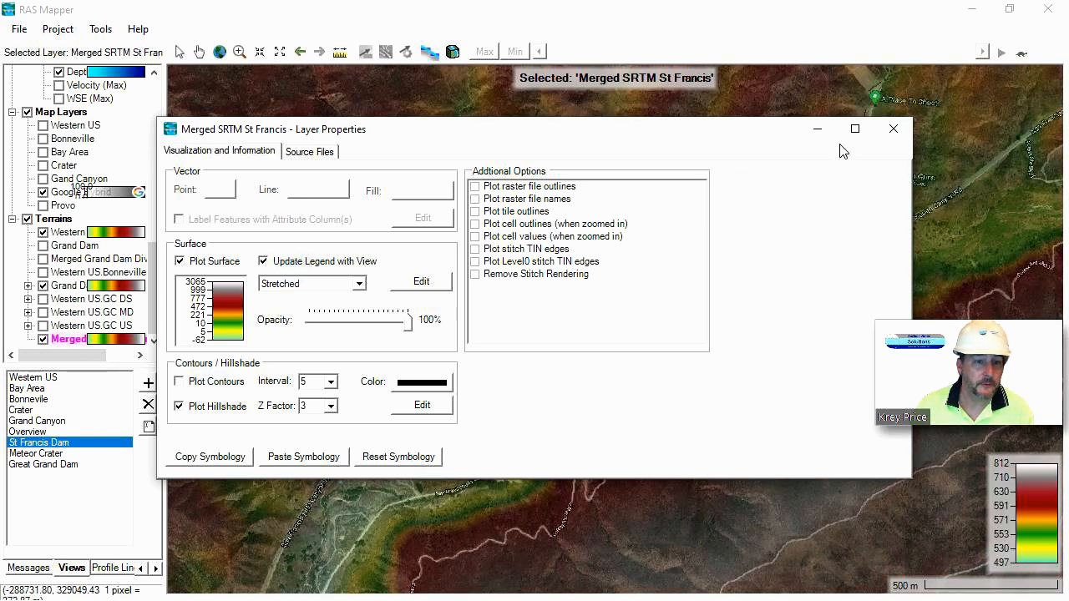
click(892, 129)
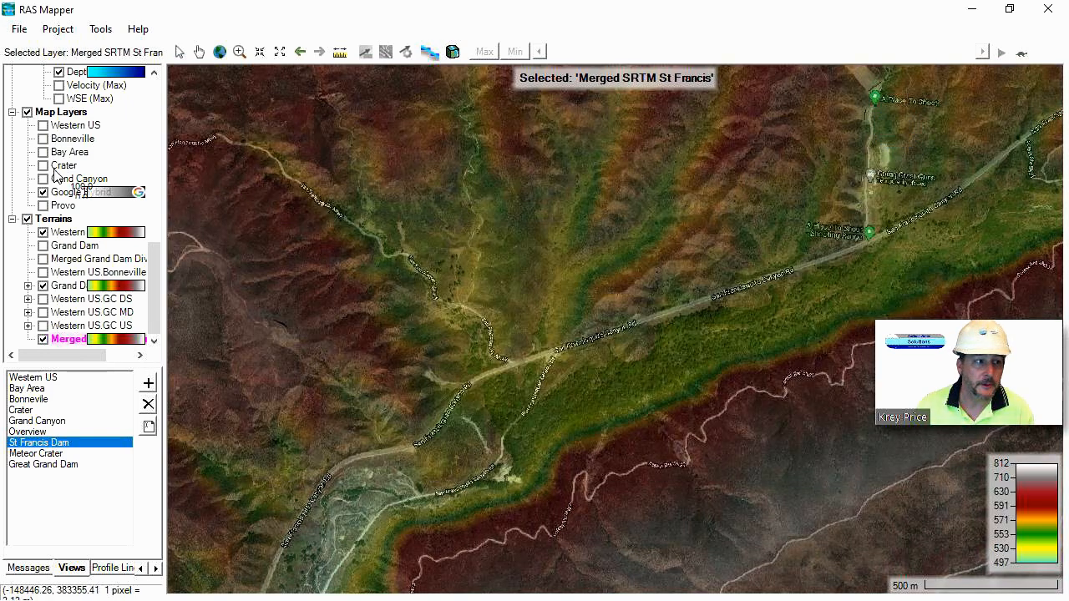
Step: Hide the terrains and examine the satellite imagery from the St Francis Dam site over to Castaic Lake
click(27, 218)
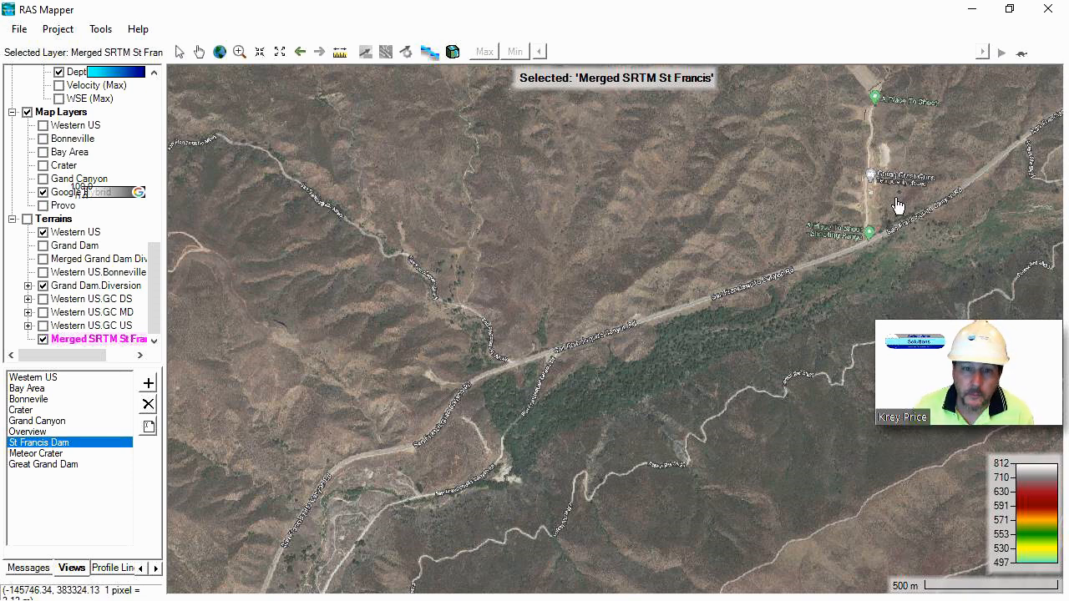
drag(608, 422, 687, 320)
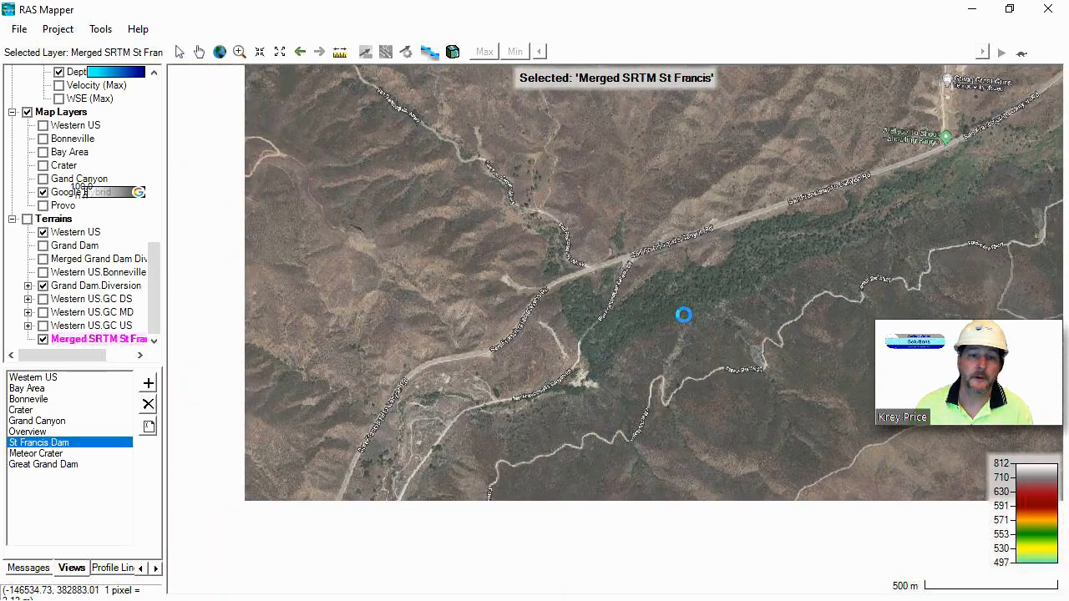
scroll(682, 320, down, 1)
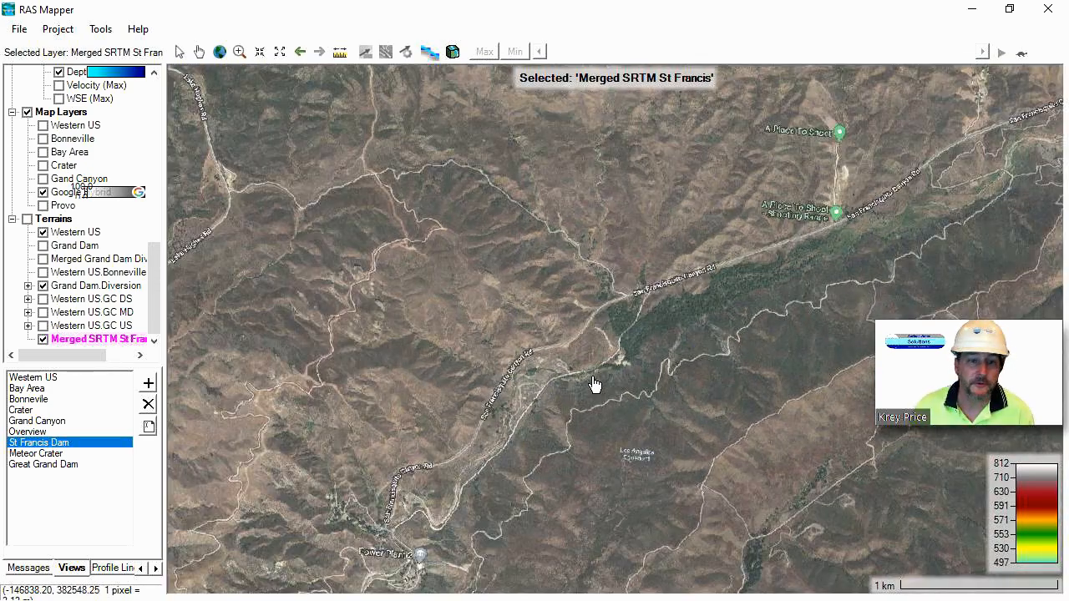
drag(593, 385, 706, 377)
scroll(706, 346, down, 1)
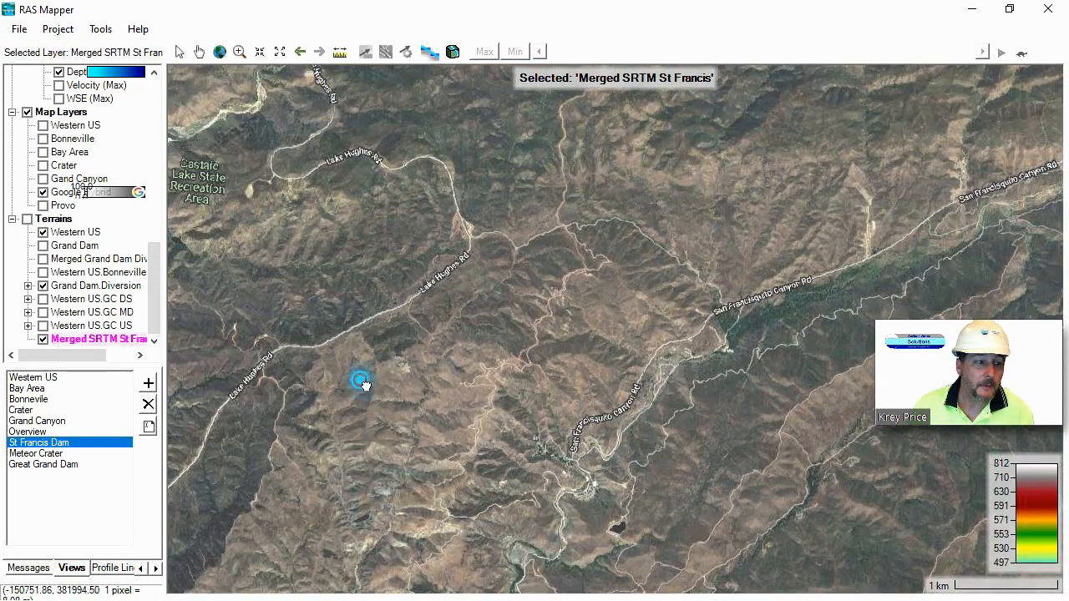
drag(359, 377, 539, 303)
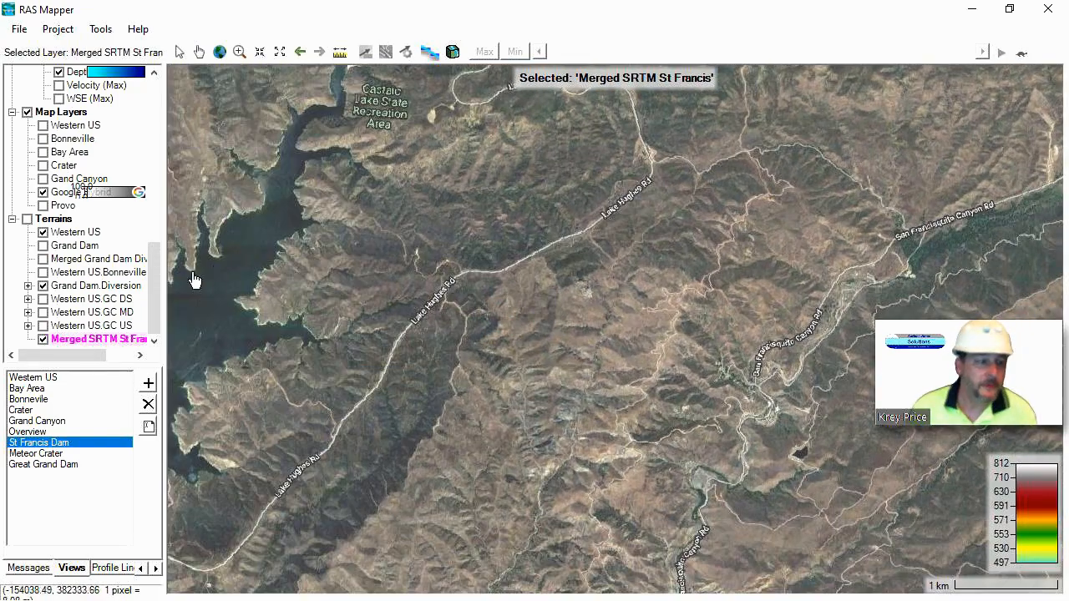
drag(237, 351, 390, 288)
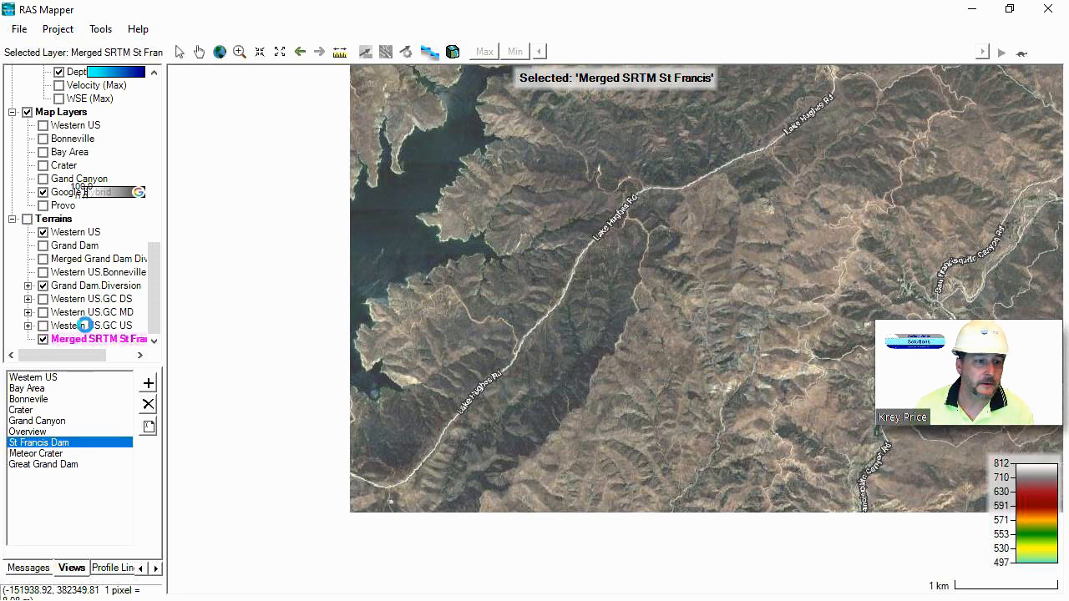
scroll(576, 237, down, 1)
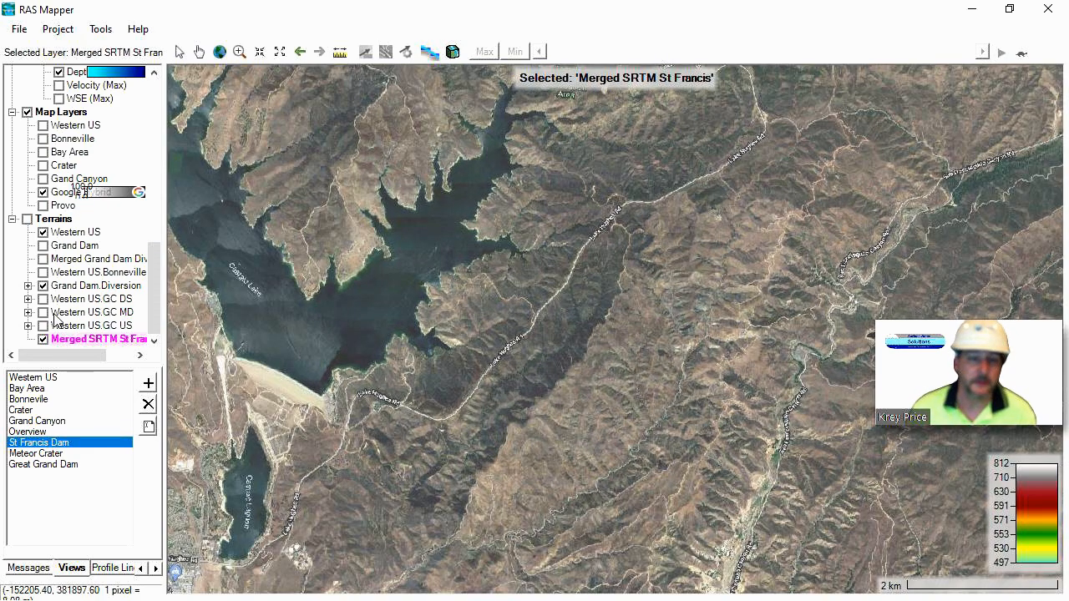
Step: Hide the map layers, show the terrains again and inspect the terrain elevations around Castaic Lake
click(28, 113)
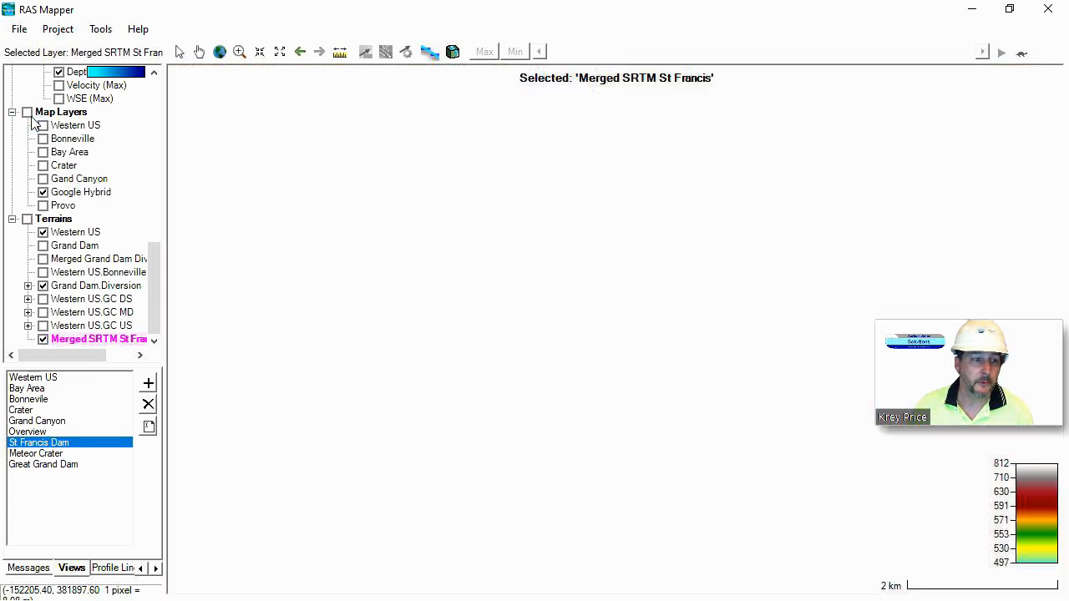
click(27, 219)
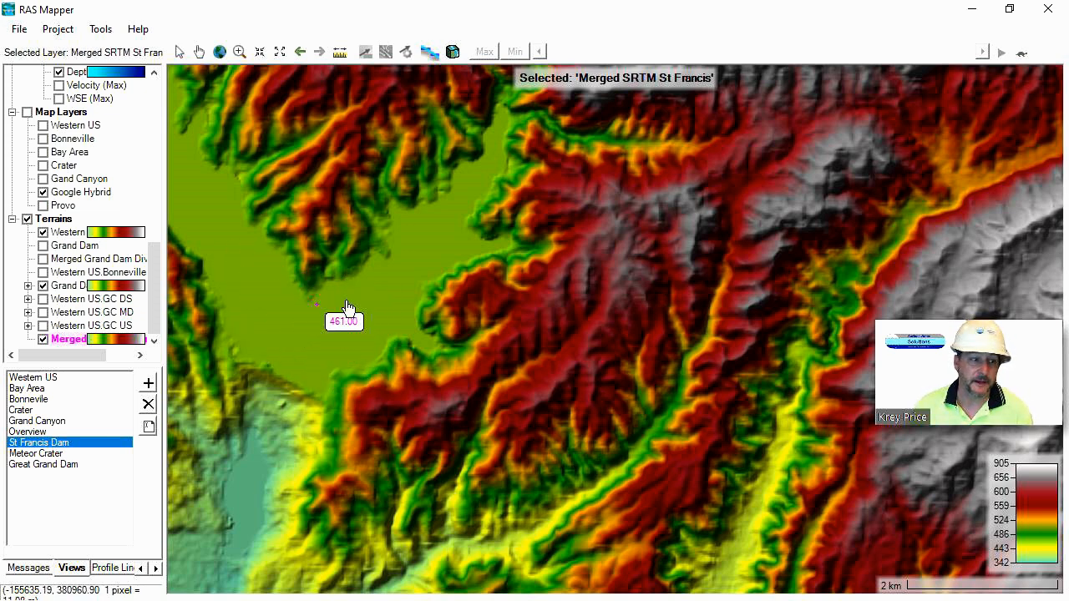
scroll(349, 307, down, 1)
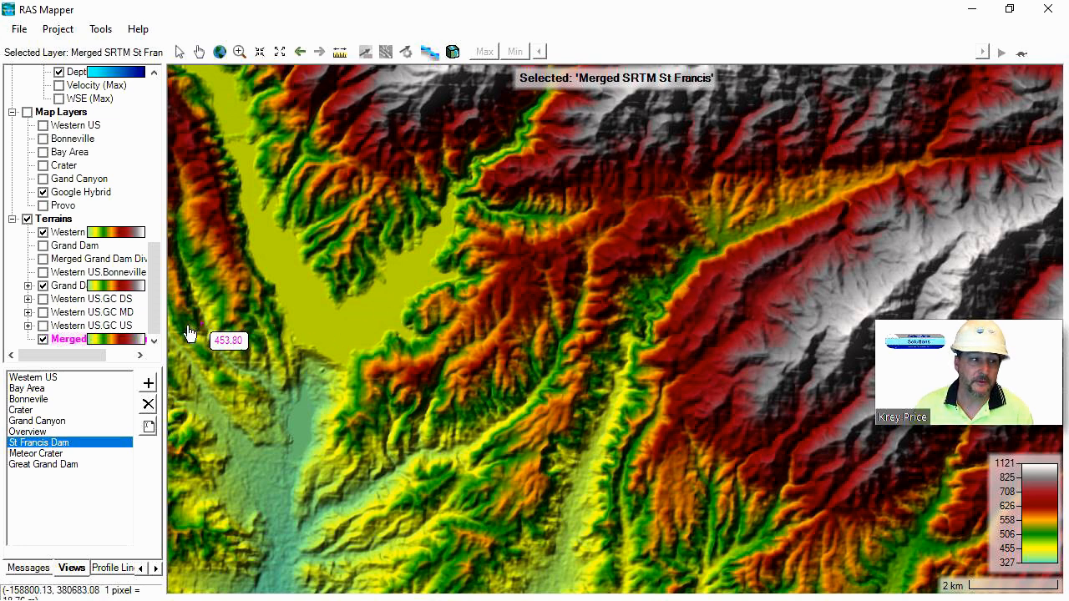
Step: Return to the St Francis Dam view and compare the site's terrain with the satellite imagery, leaving the map layers hidden
click(57, 443)
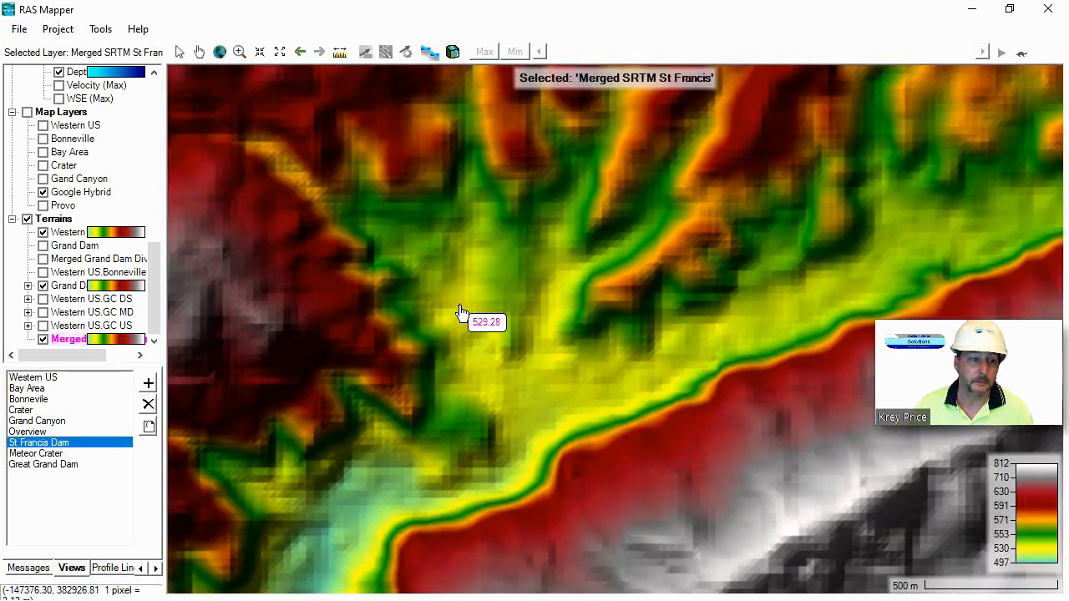
click(30, 114)
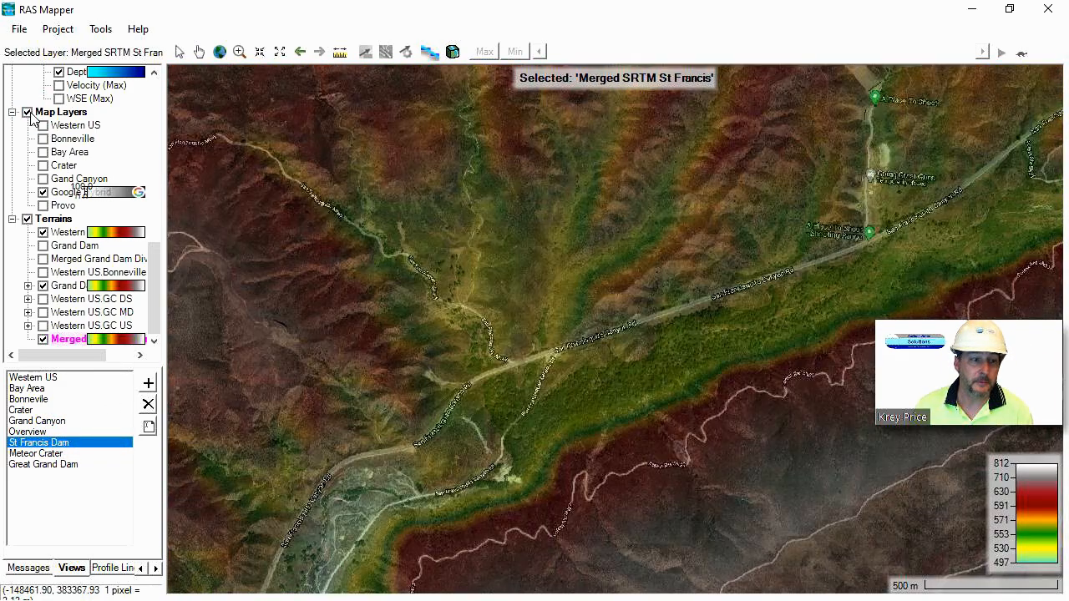
drag(490, 426, 602, 257)
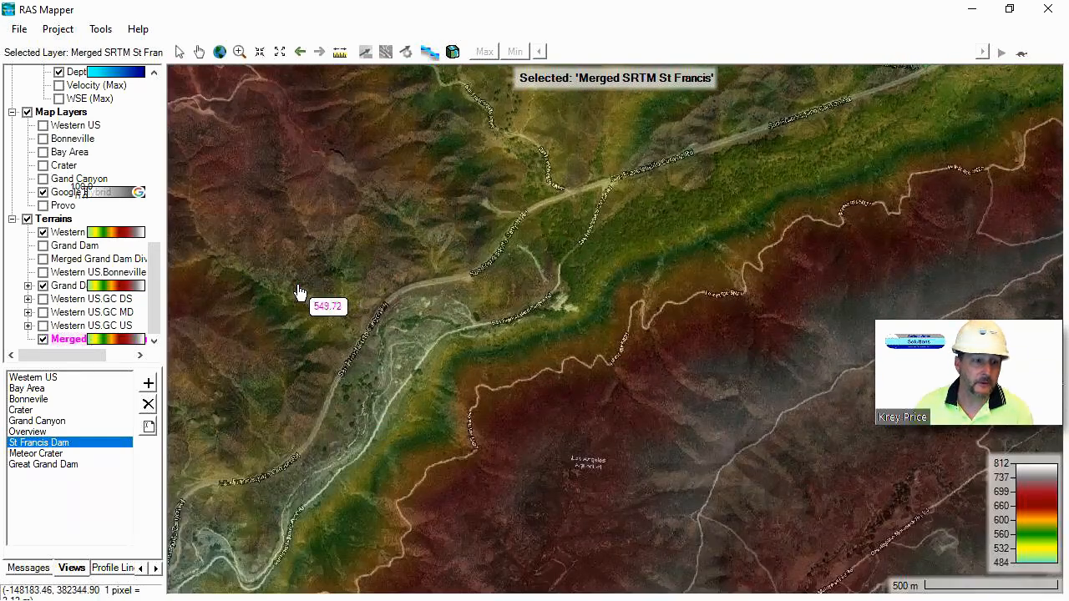
click(28, 113)
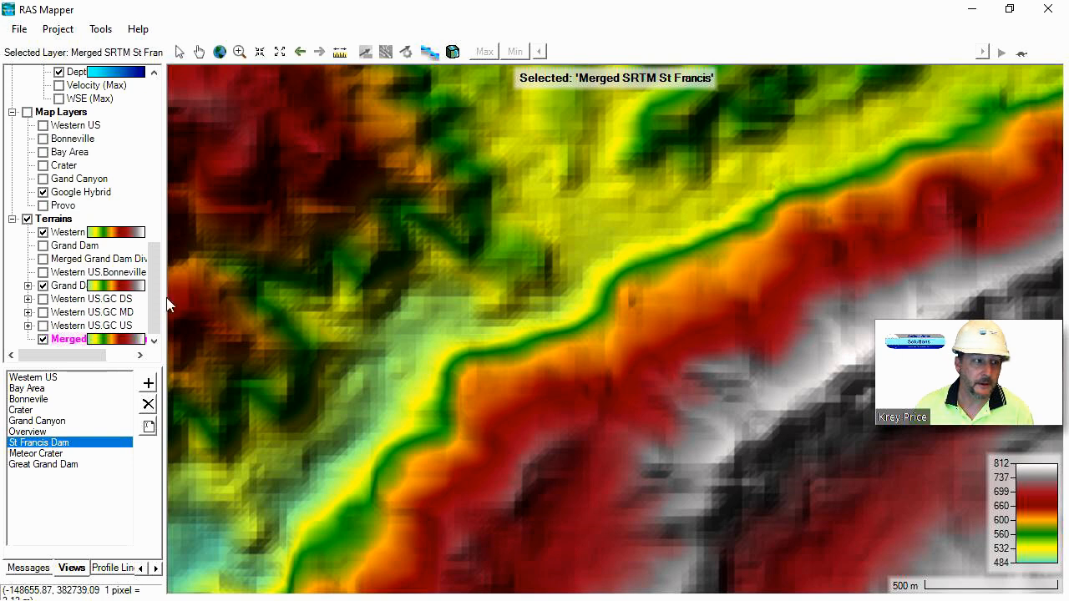
Step: Add a High Ground line modification layer named St Francis Dam to the Merged SRTM St Francis terrain
right_click(73, 338)
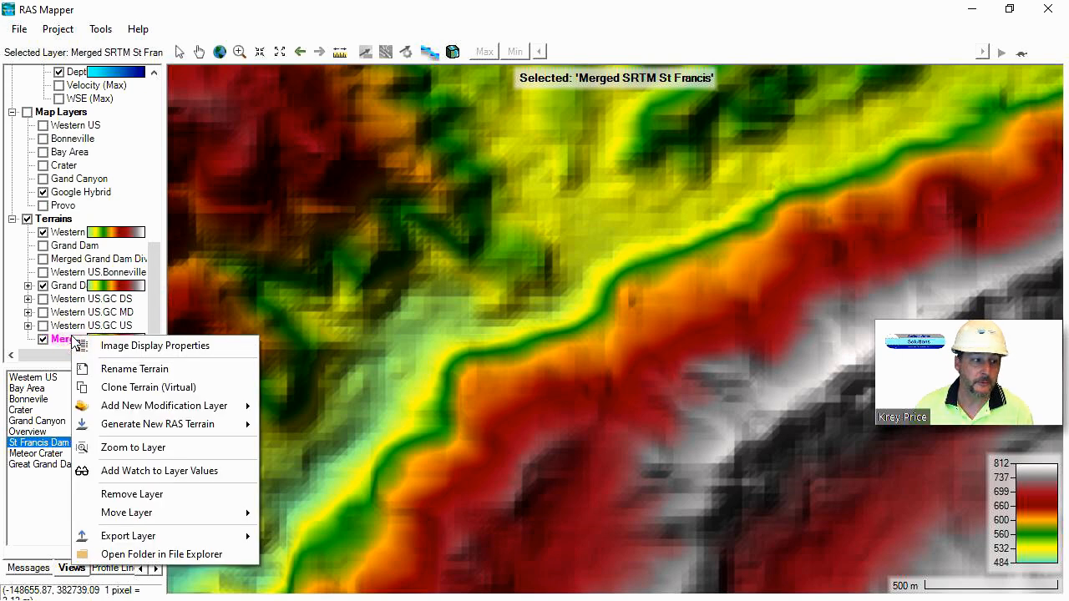
mouse_move(118, 407)
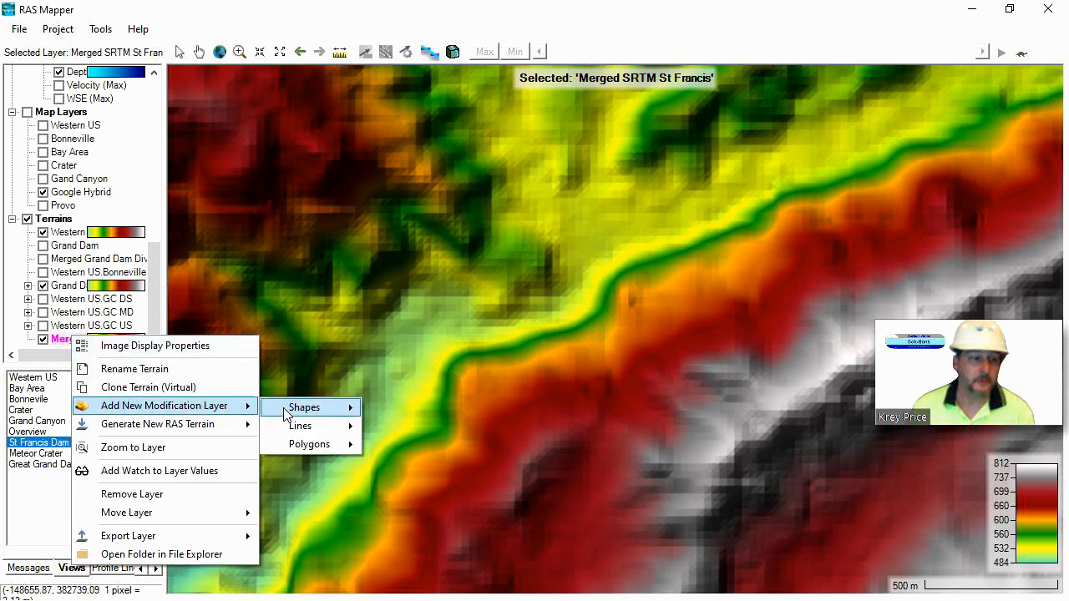
mouse_move(312, 449)
mouse_move(317, 427)
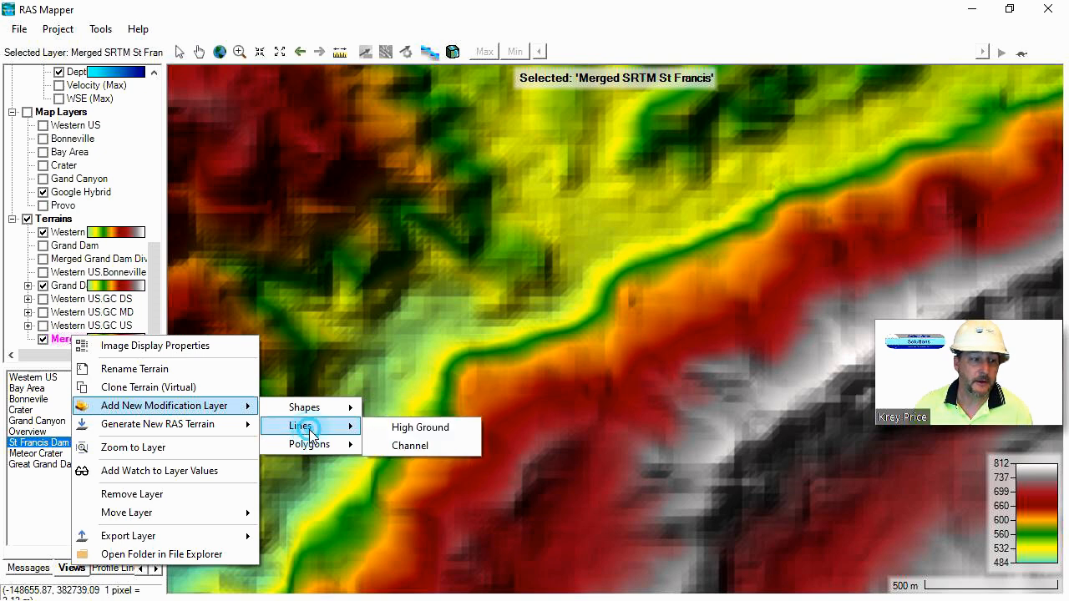
click(399, 429)
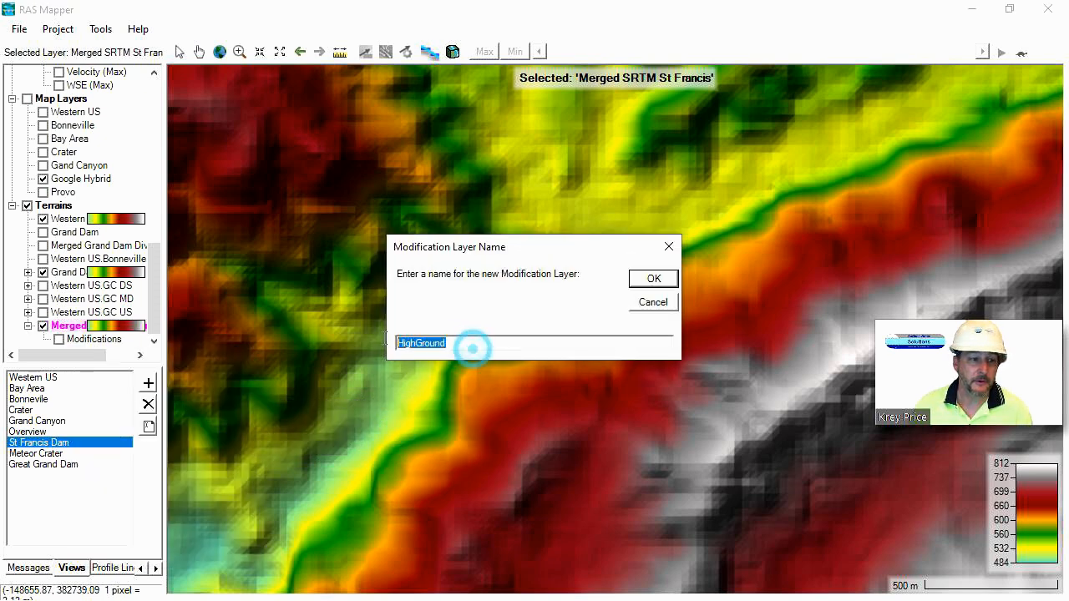
text(St Francis Dam)
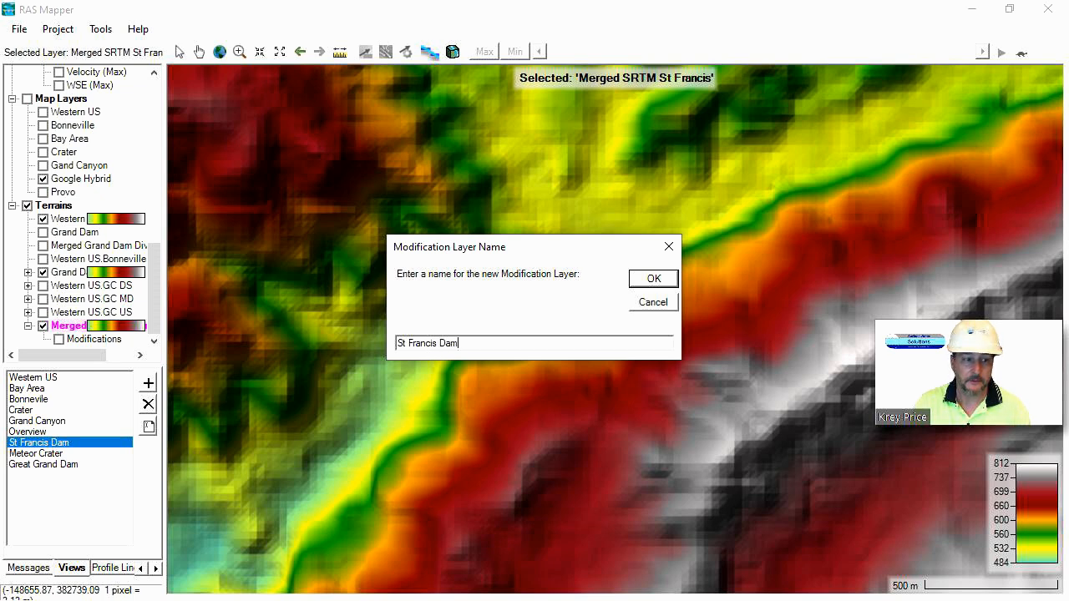
key(Return)
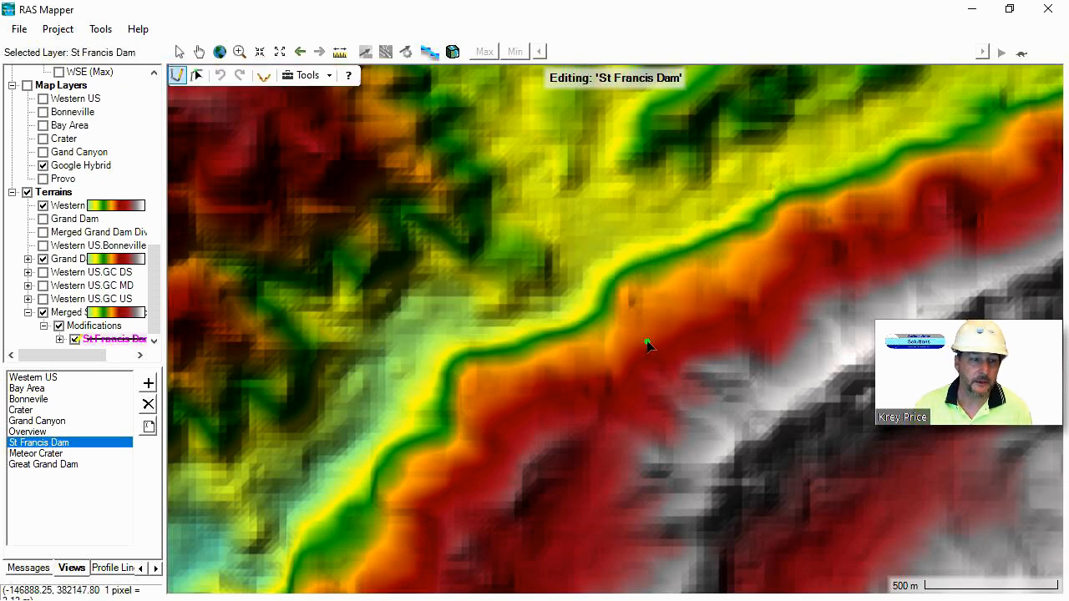
Step: Draw a high ground line about 1465 m long across the canyon, with a 300 m top width and 500 m maximum extent width
click(652, 452)
double_click(399, 158)
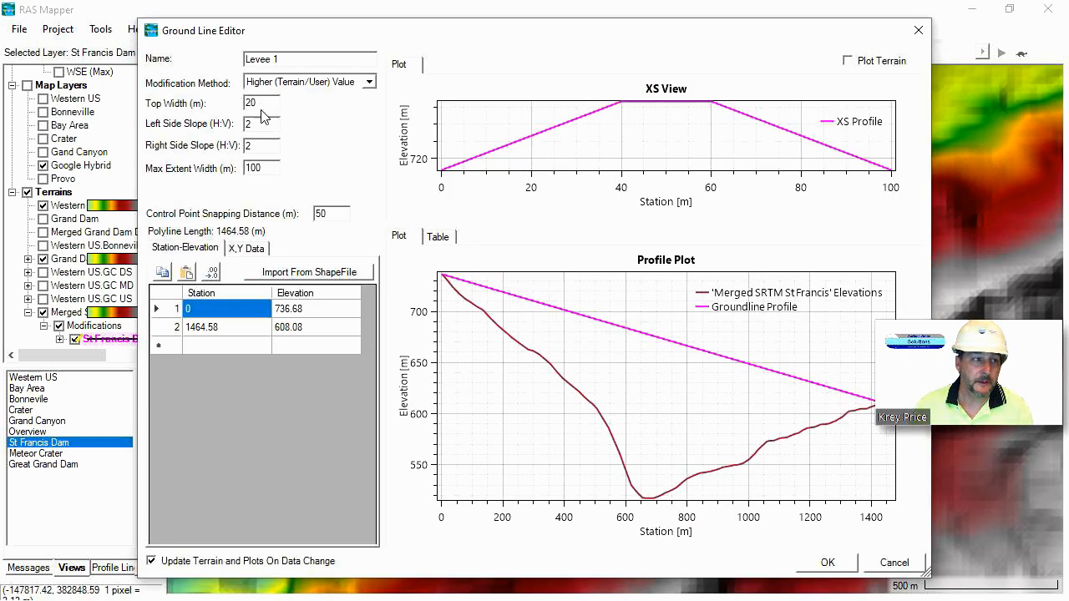
double_click(264, 167)
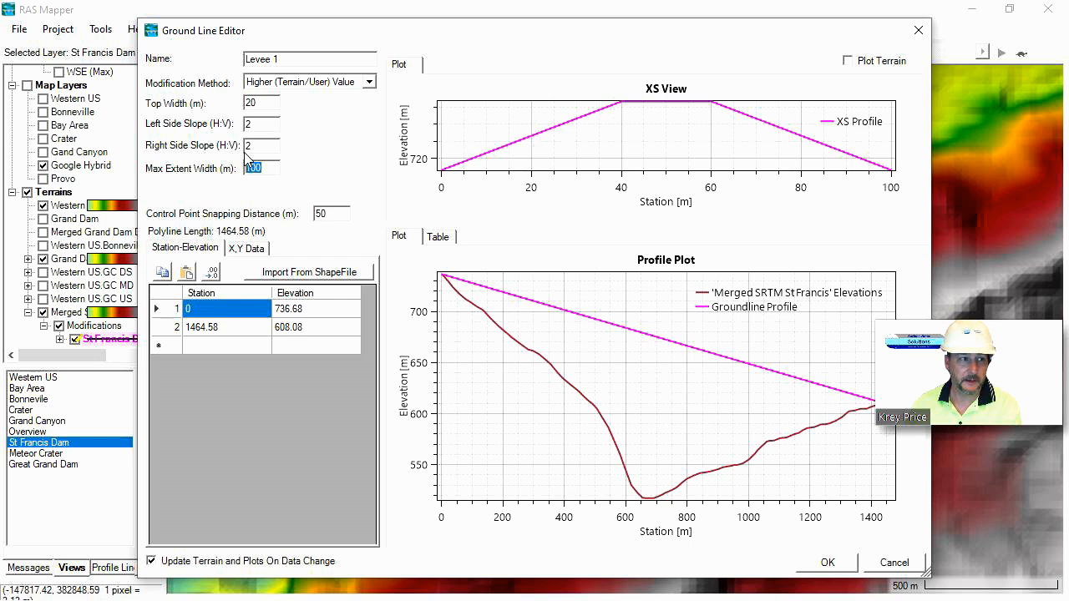
double_click(264, 102)
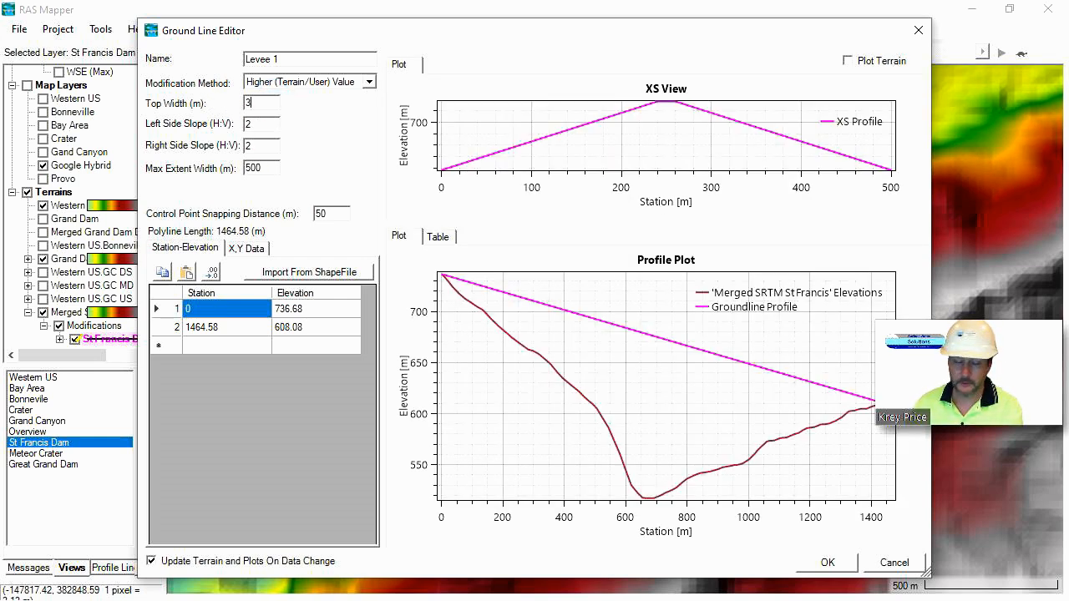
Step: Set the ground line's elevation to 600 at both its start and end stations and accept the dam modification
click(308, 311)
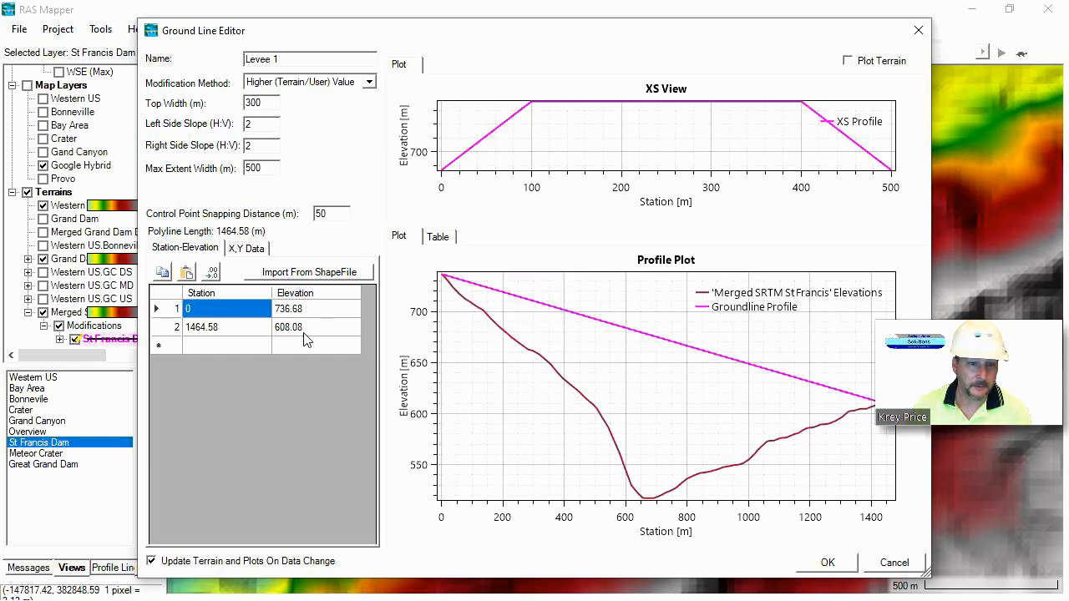
click(311, 311)
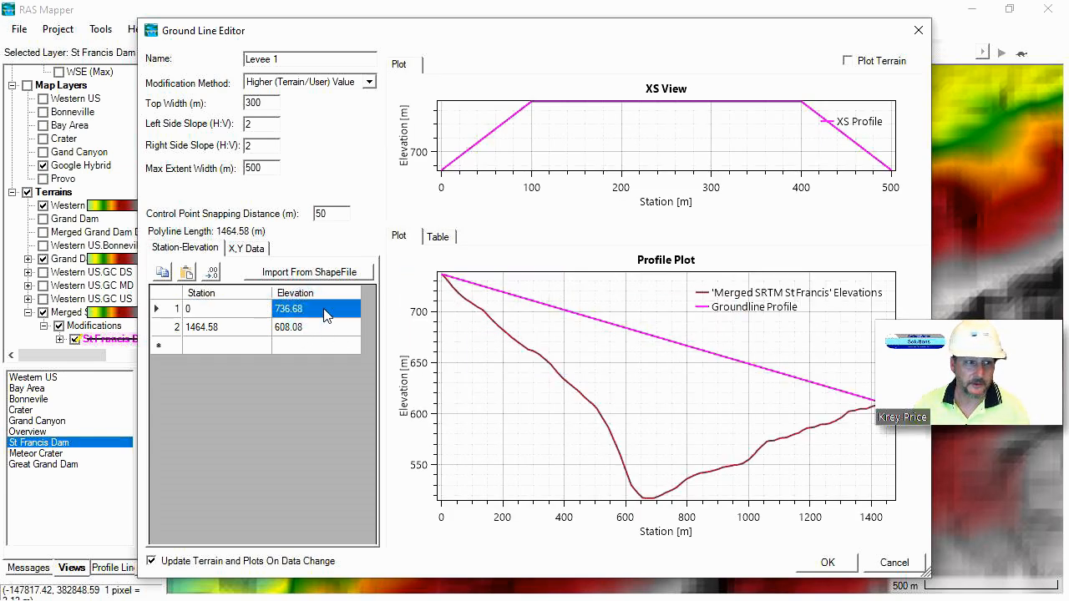
click(325, 309)
click(313, 326)
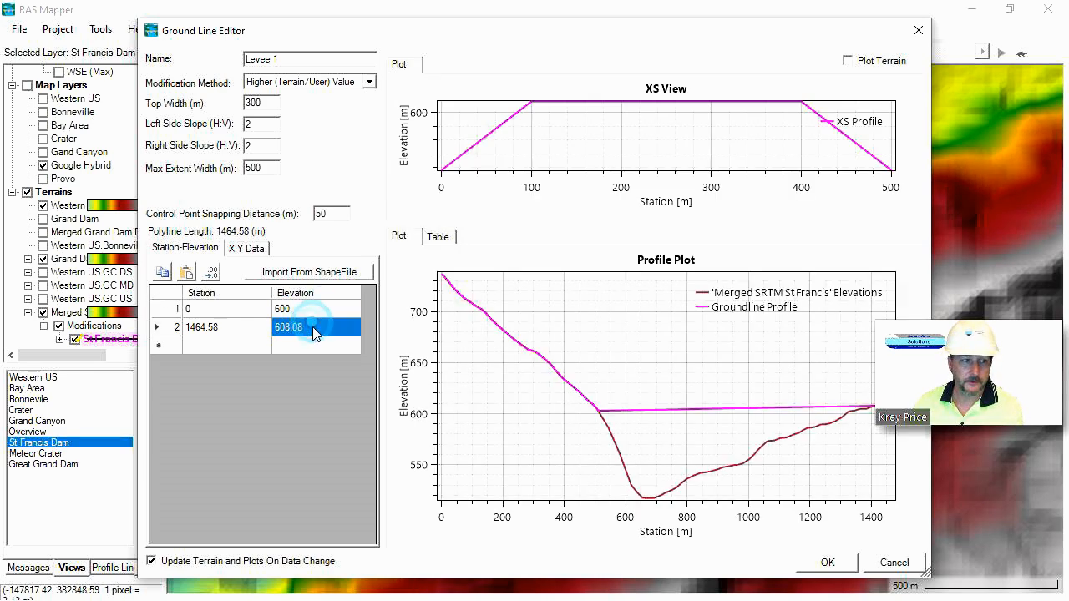
click(313, 326)
text(600)
click(824, 562)
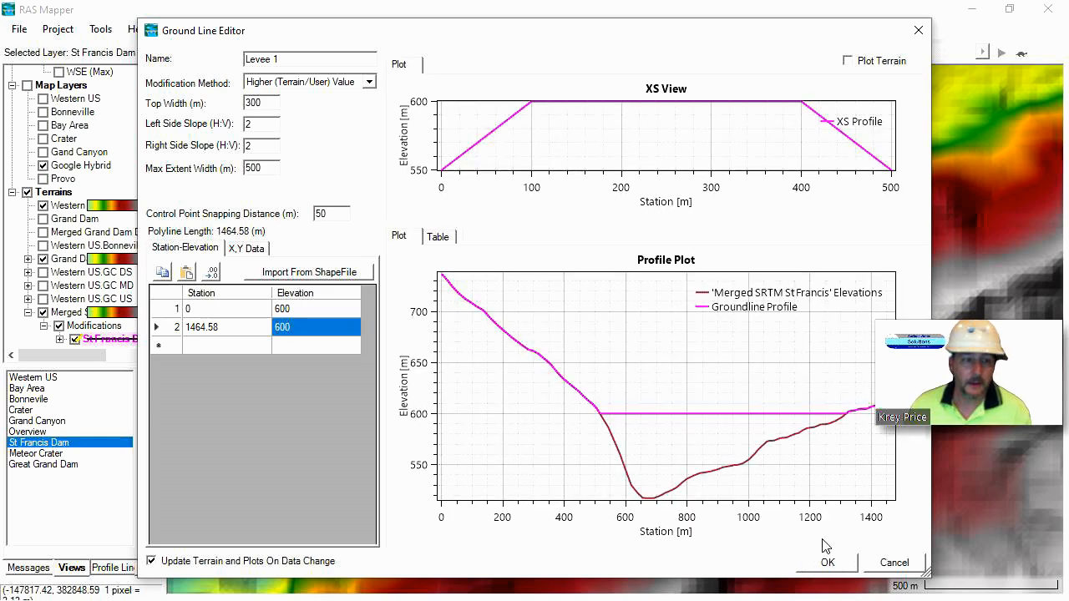
click(845, 569)
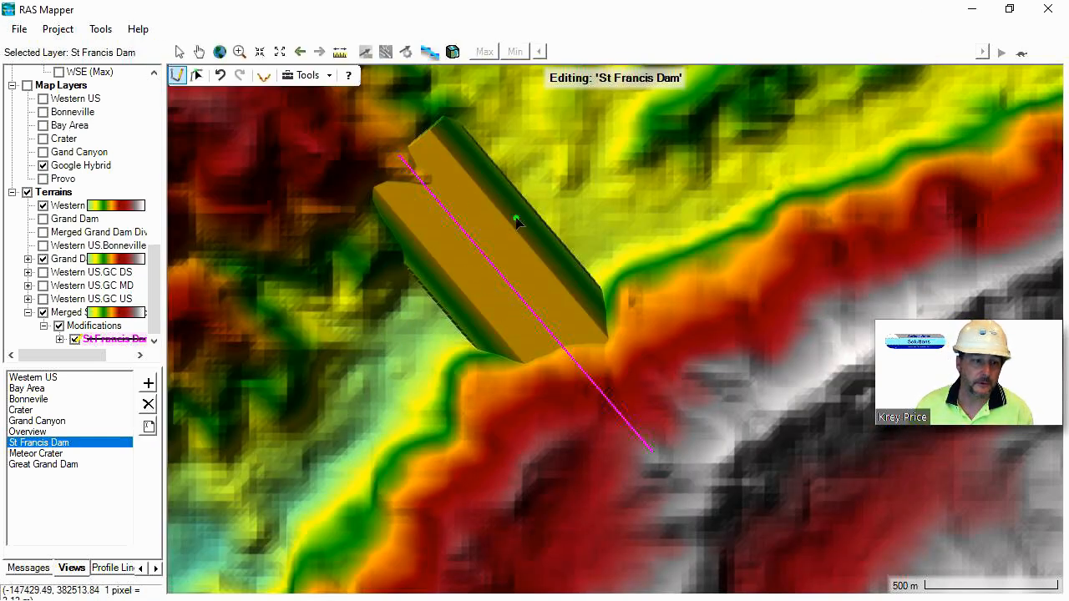
scroll(518, 279, down, 1)
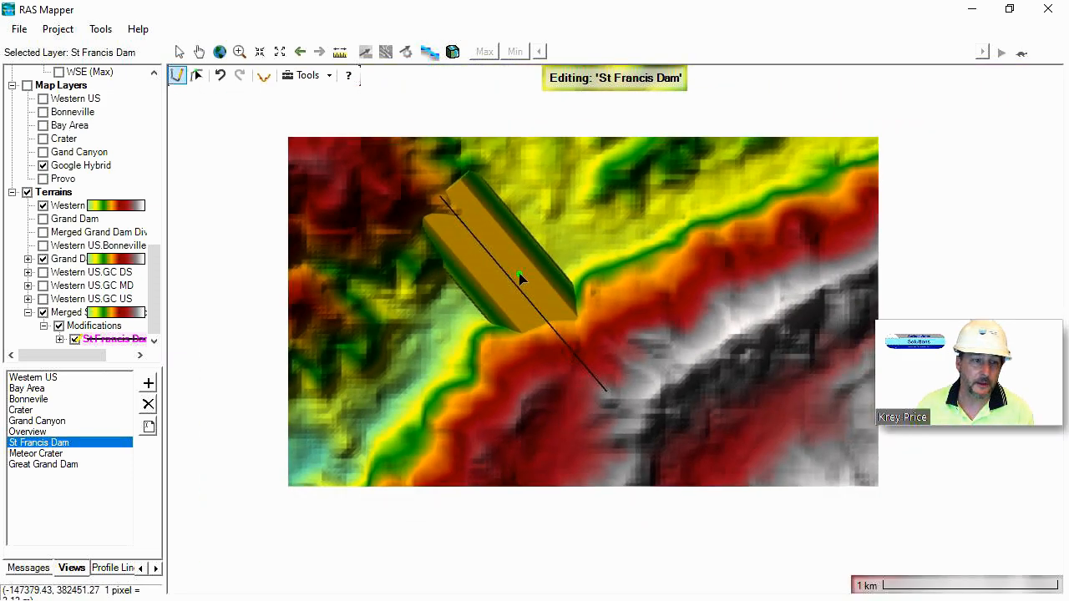
Step: Examine the St Francis Dam modification within the surrounding canyon and regional terrain
scroll(518, 284, down, 1)
scroll(519, 288, down, 1)
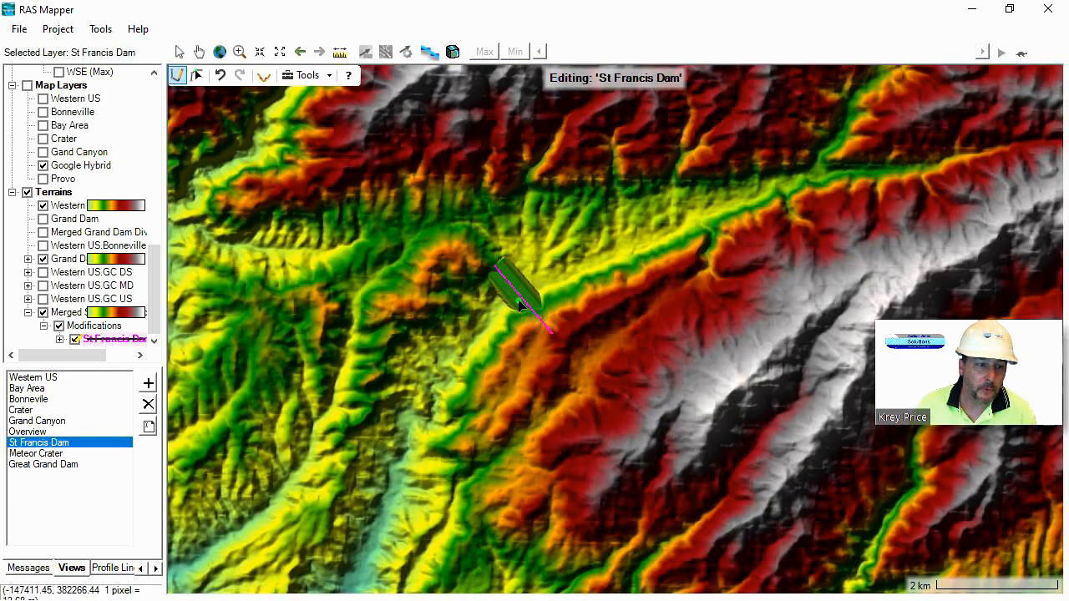
scroll(493, 310, up, 1)
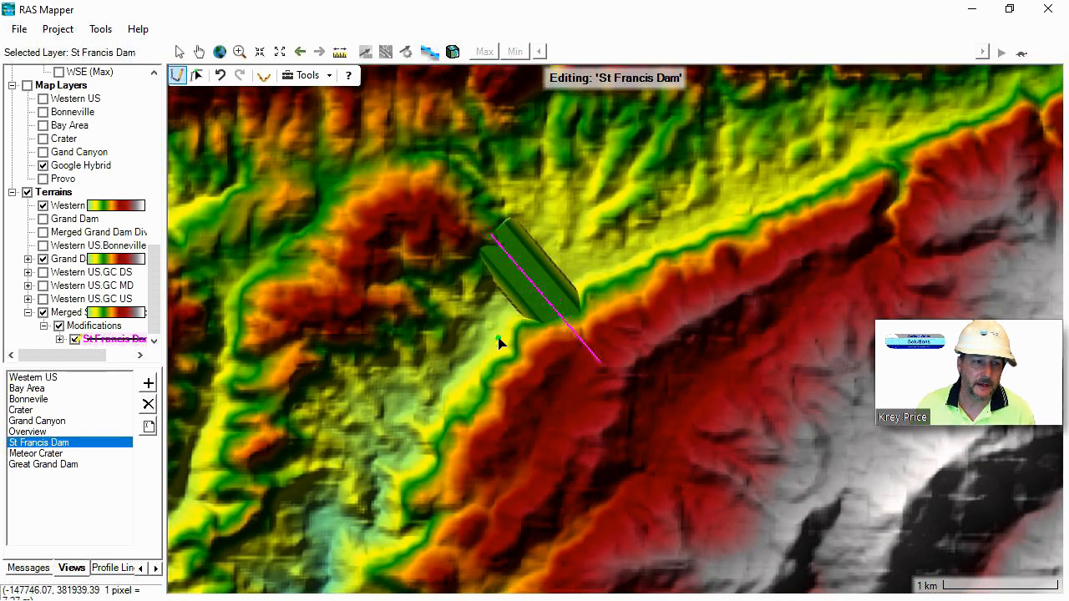
drag(559, 302, 641, 301)
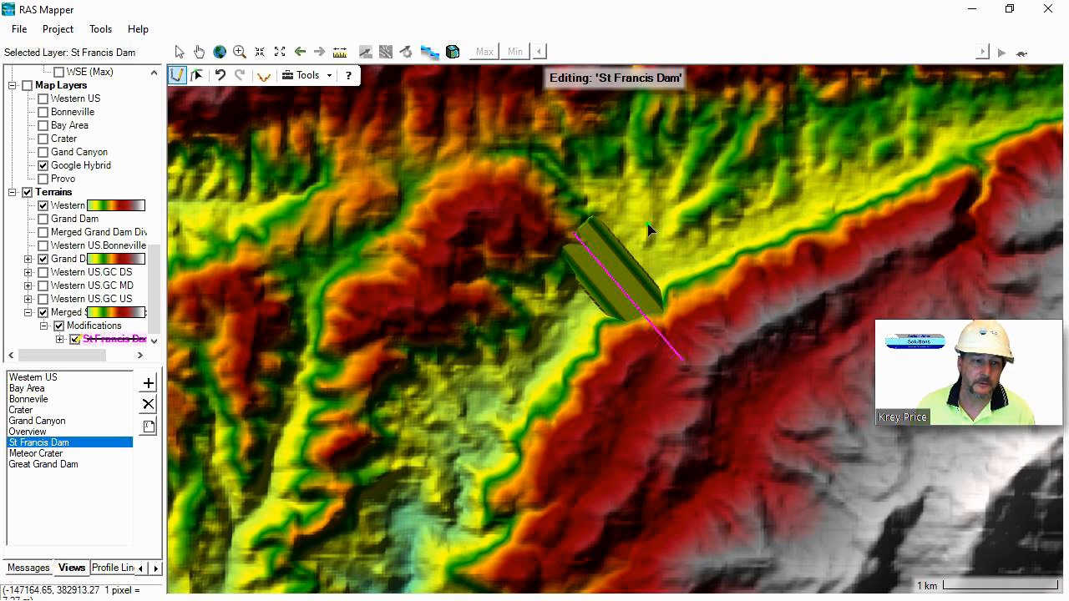
scroll(651, 229, down, 1)
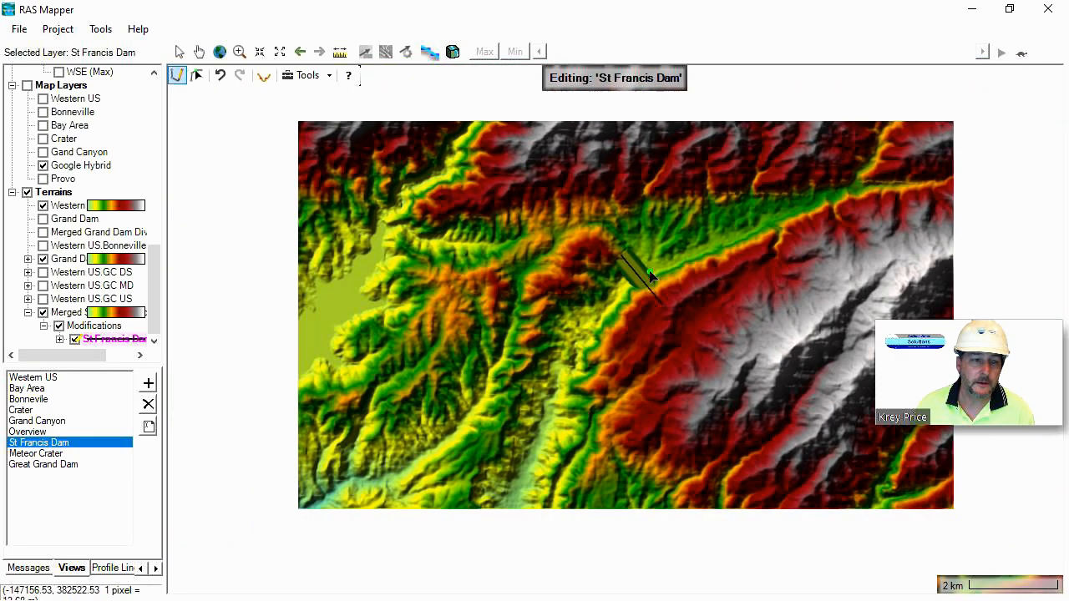
scroll(622, 288, down, 1)
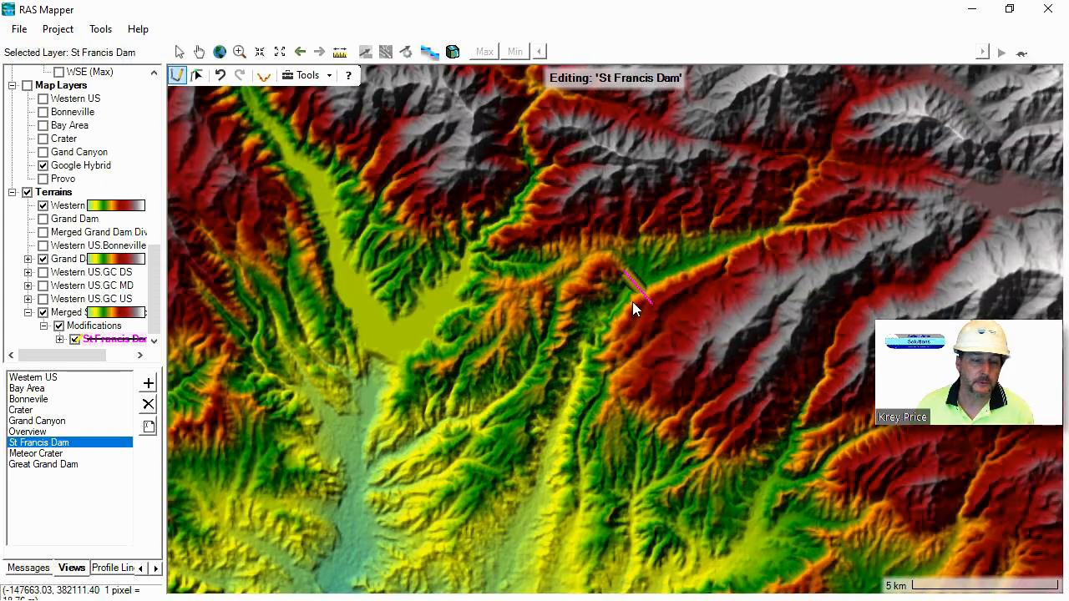
scroll(632, 309, down, 1)
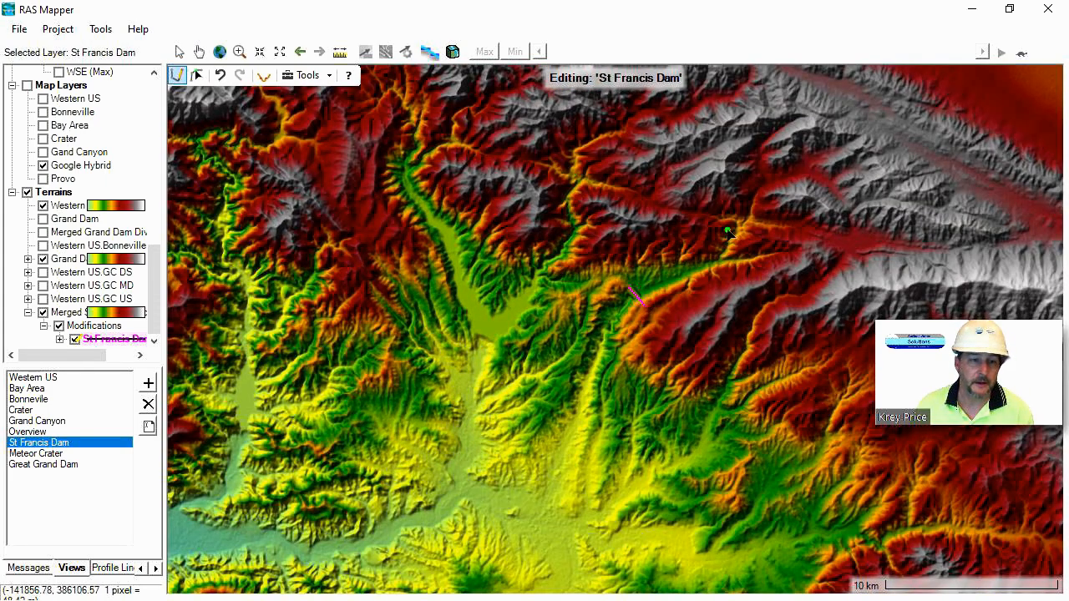
drag(725, 245, 679, 304)
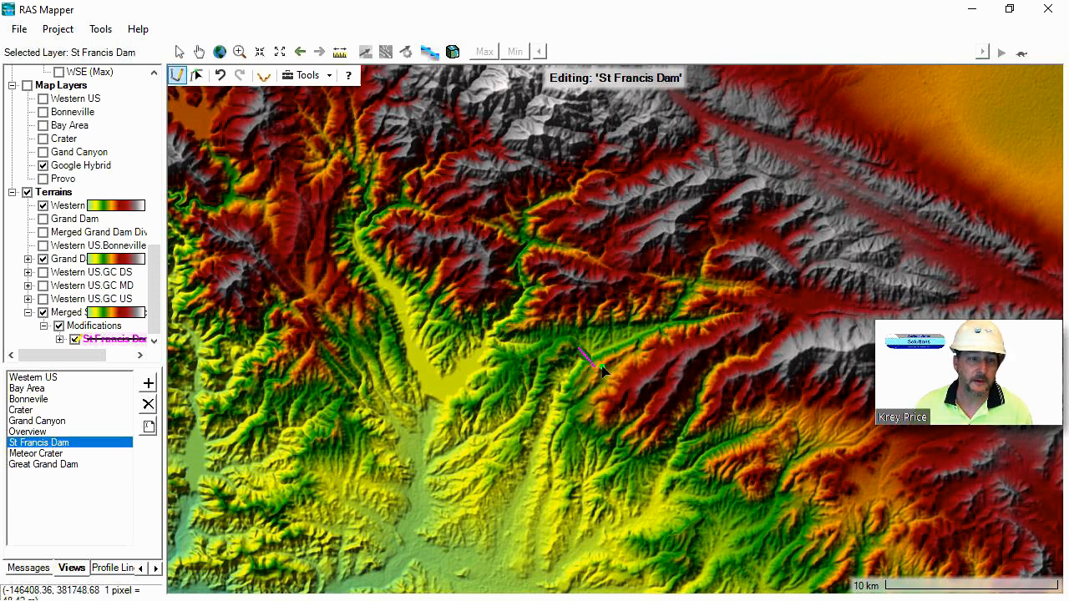
scroll(607, 417, down, 1)
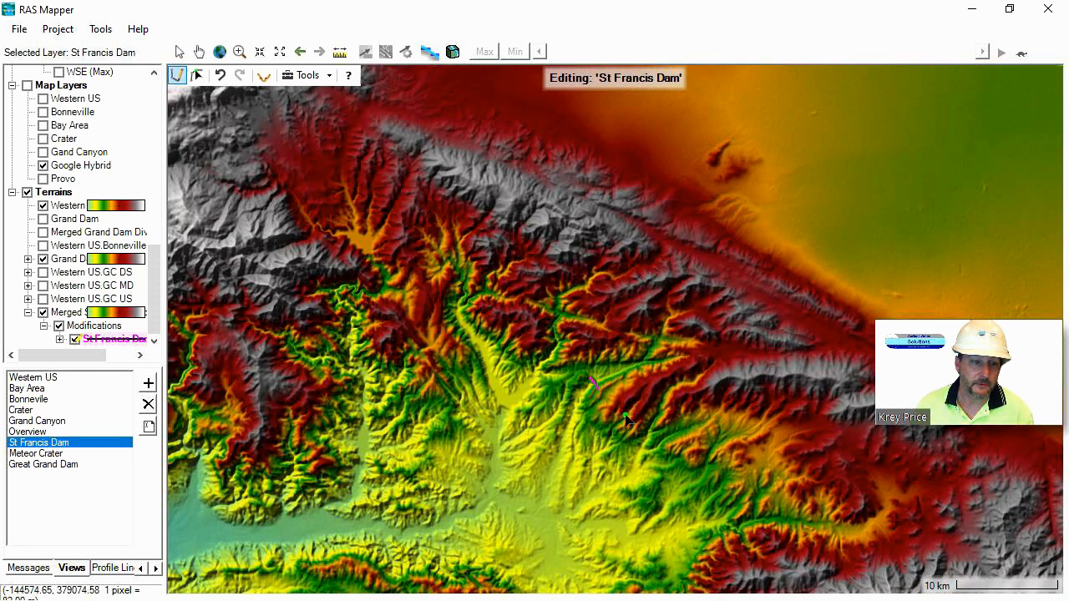
drag(630, 434, 657, 263)
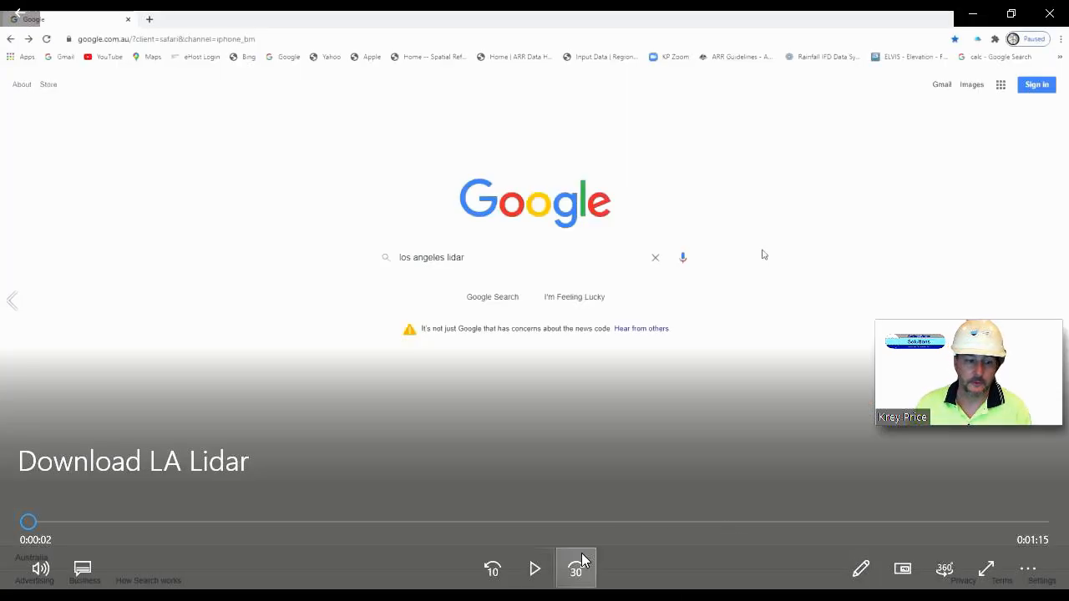
Step: Switch to the recorded demonstrations and play the Download LA Lidar and Download LA River videos
click(533, 572)
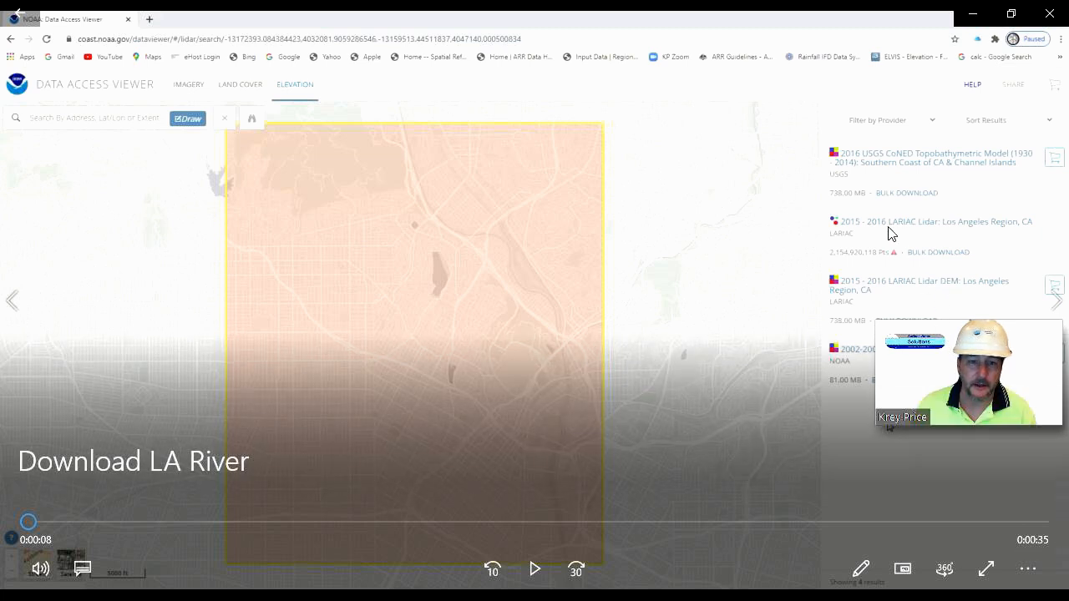
click(534, 569)
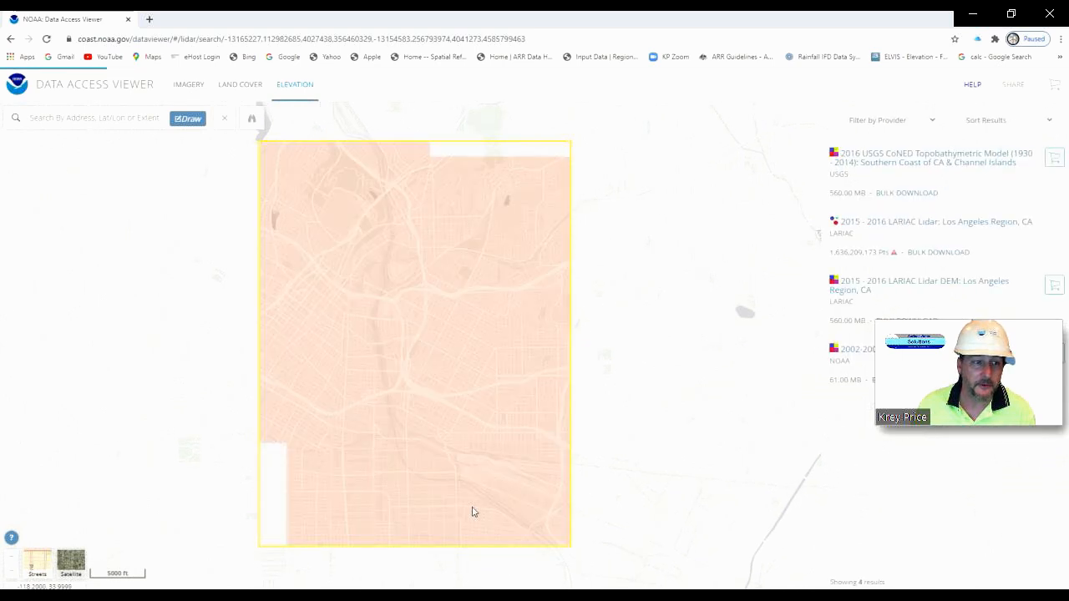
Step: Draw a smaller rectangular search area along the Los Angeles River and add the 2015 - 2016 LARIAC Lidar point data to the cart
drag(249, 142, 529, 516)
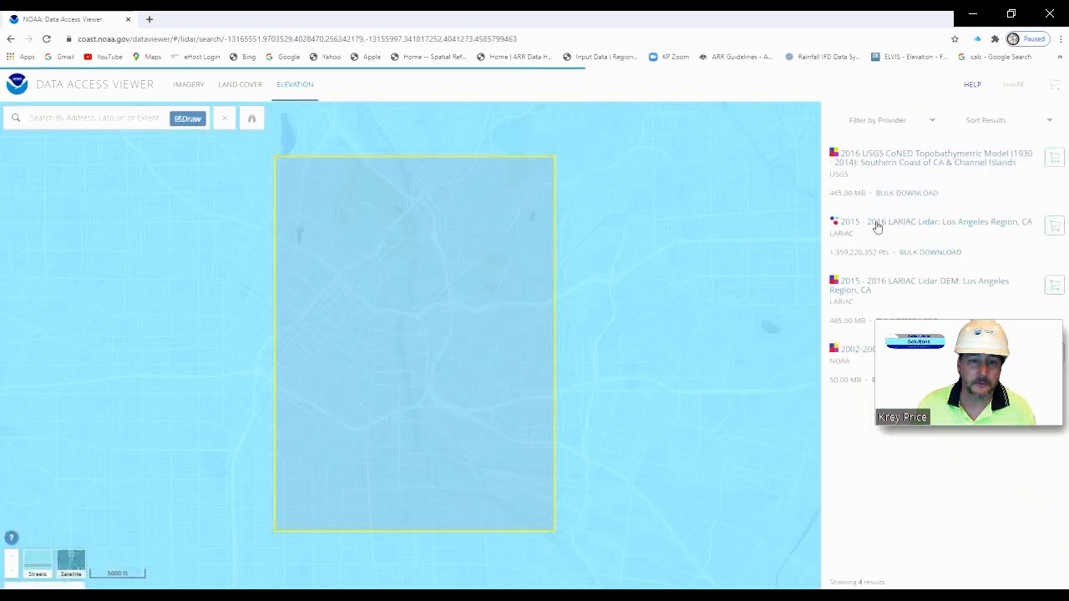
click(883, 227)
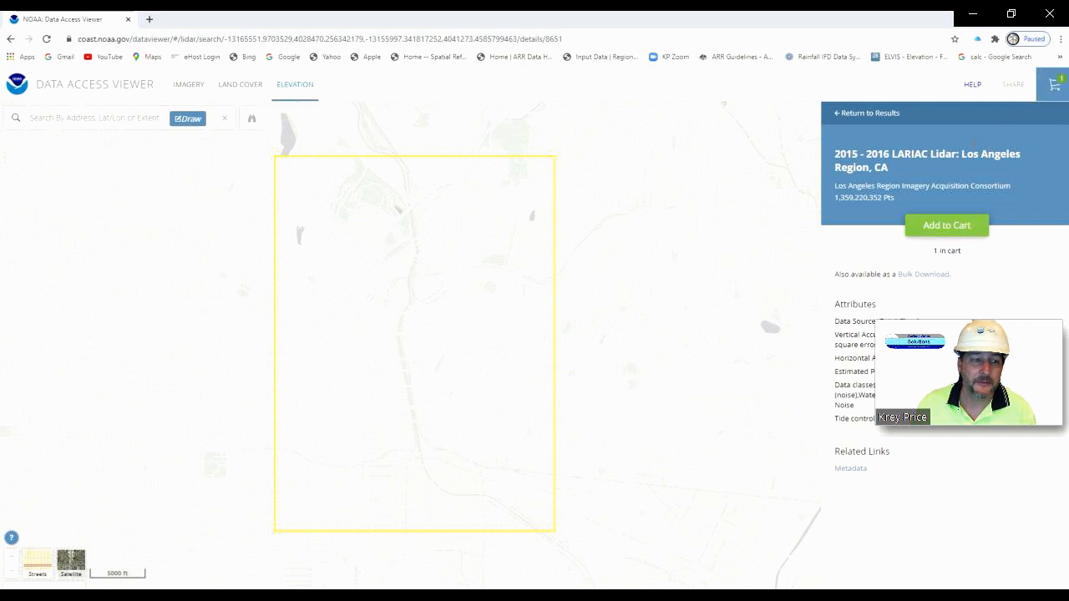
click(1055, 85)
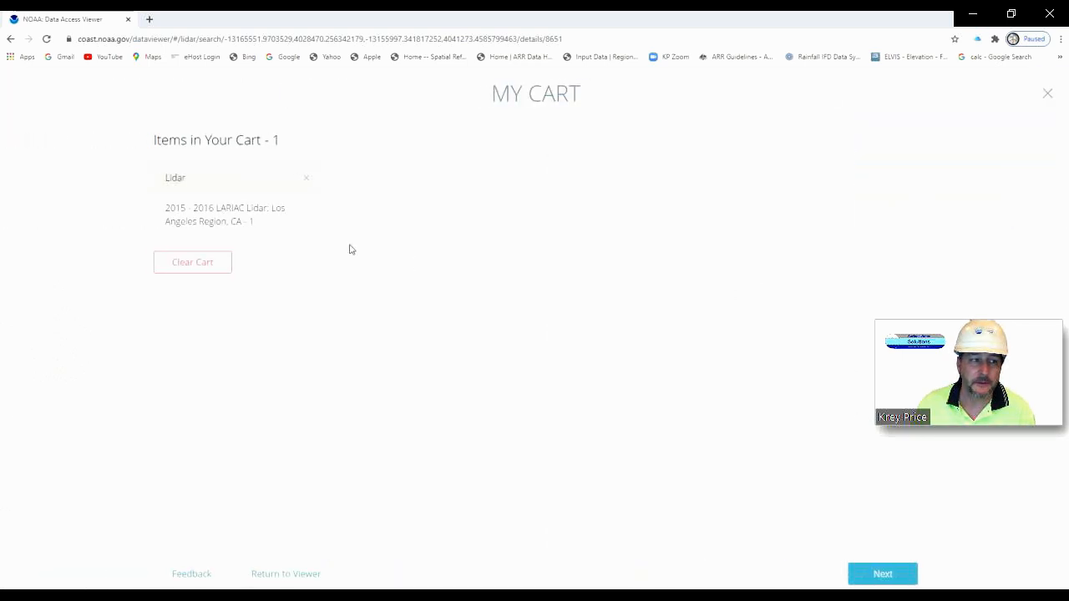
Step: Proceed to the lidar's provisioning options and set both the horizontal and vertical units to Meters
click(881, 575)
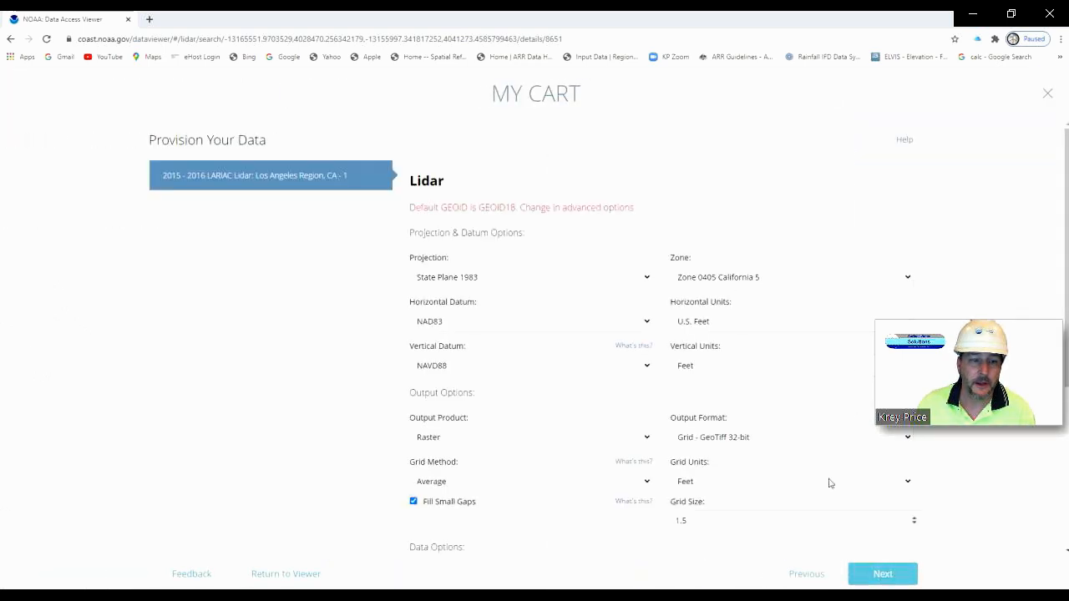
click(835, 321)
click(842, 349)
click(835, 366)
click(840, 398)
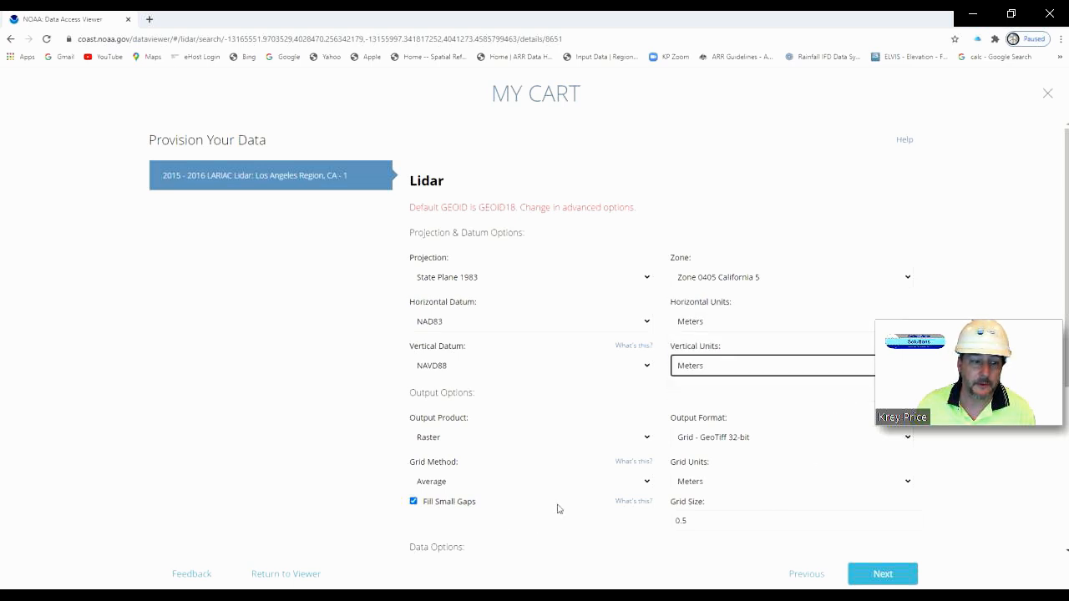
Step: Set the lidar order's data classes to All and review the remaining output options
scroll(558, 515, down, 2)
click(447, 498)
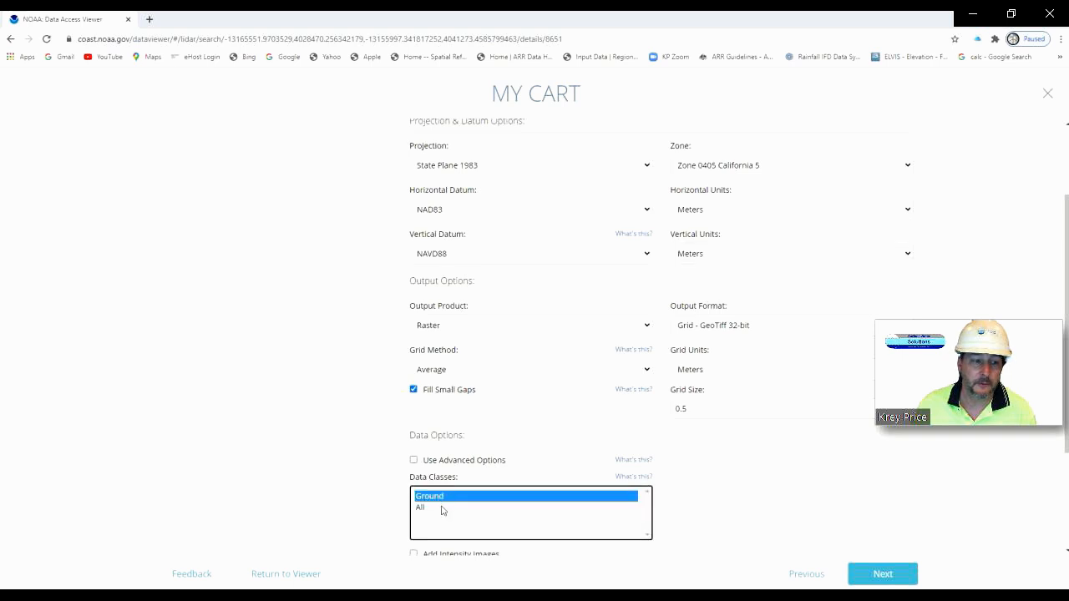
click(441, 507)
scroll(772, 455, down, 1)
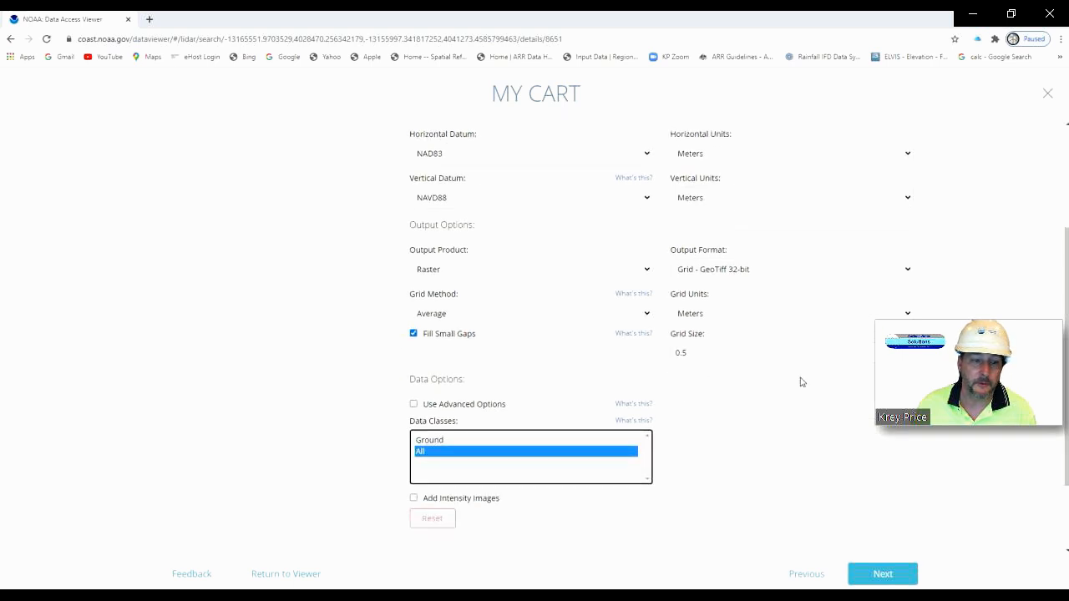
scroll(806, 350, up, 2)
scroll(860, 467, down, 1)
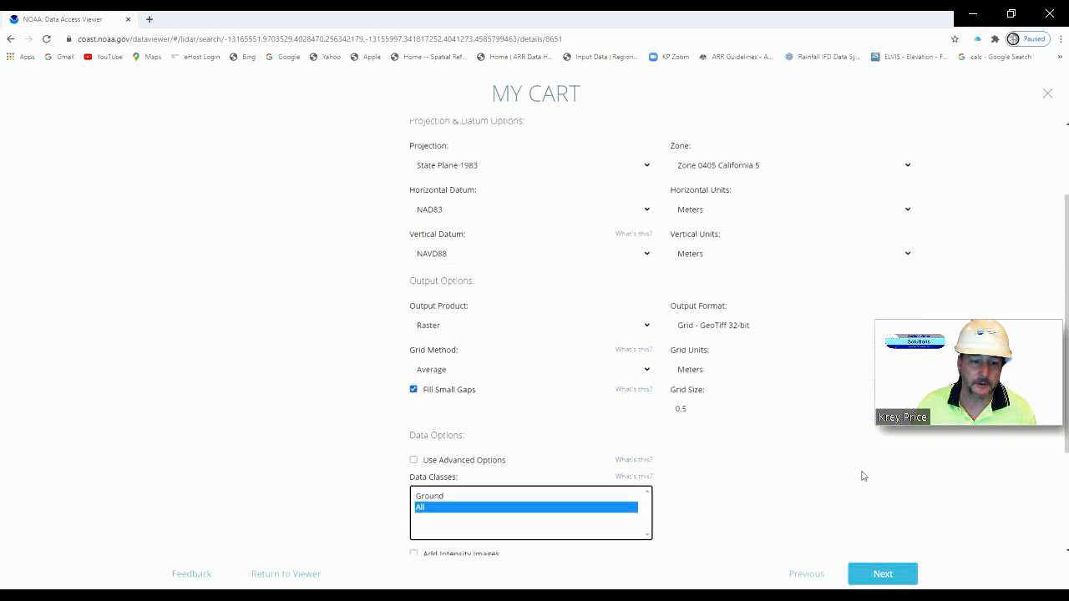
Step: Accept the provisioning options and delivery details and submit the lidar data order
click(877, 576)
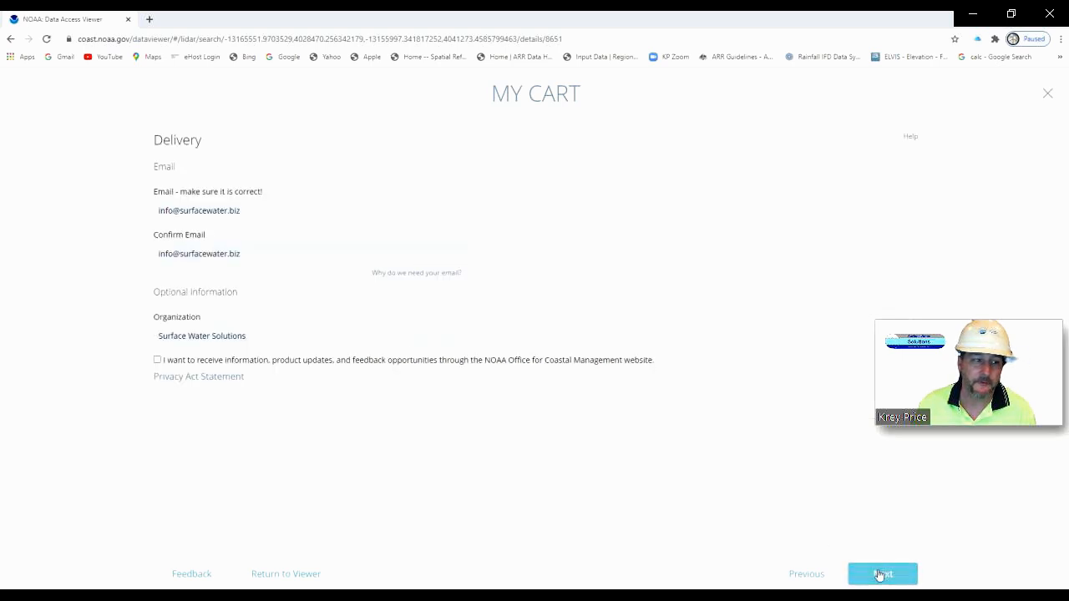
click(878, 575)
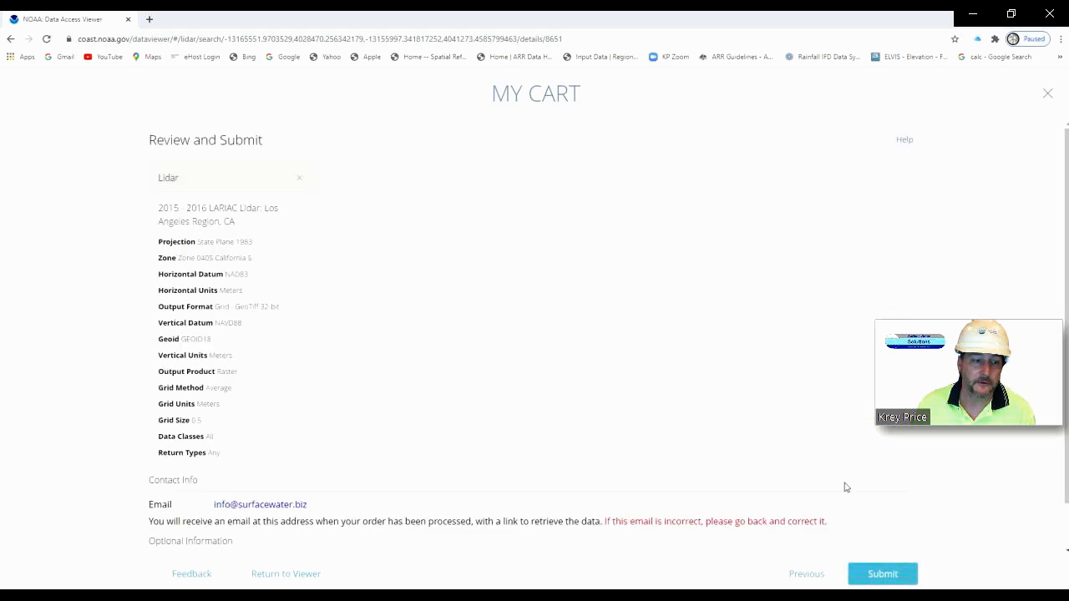
click(885, 576)
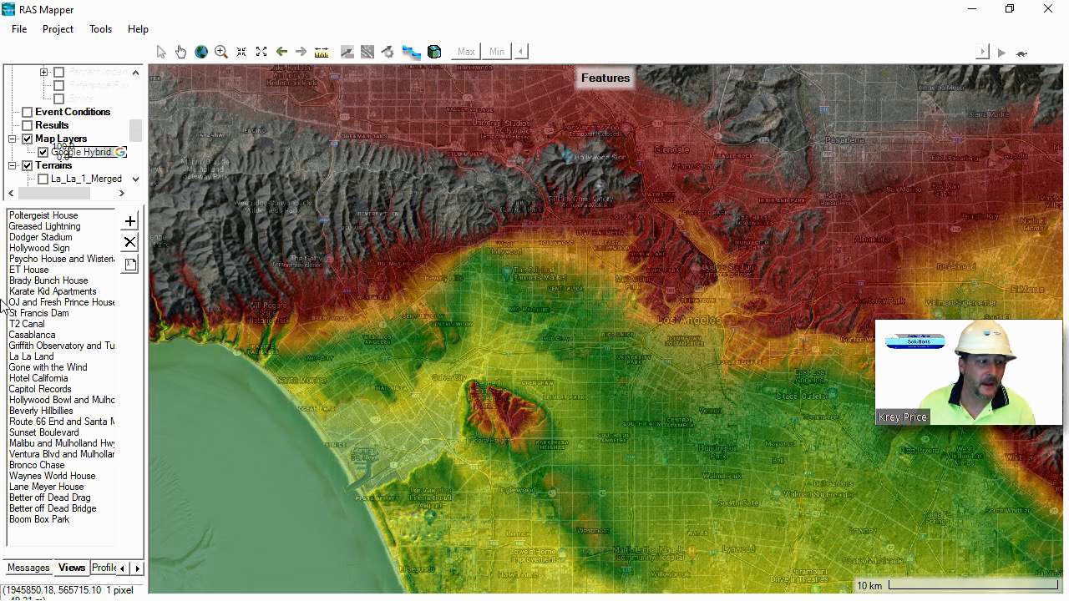
Step: Switch to RAS Mapper, go to the Greased Lightning view, check the terrain list and hide the map layers
click(45, 227)
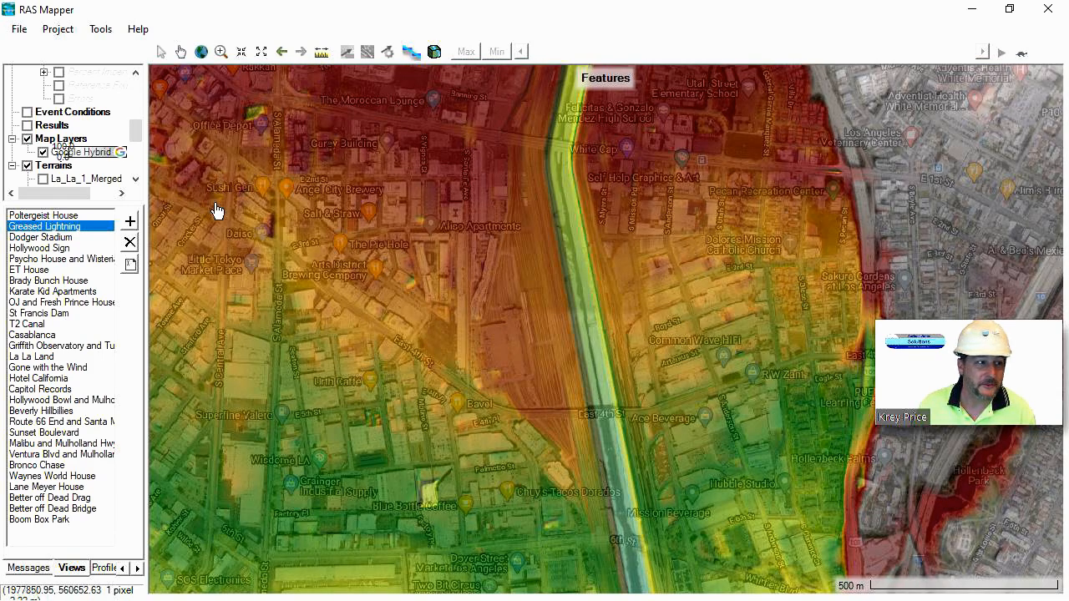
drag(135, 131, 127, 164)
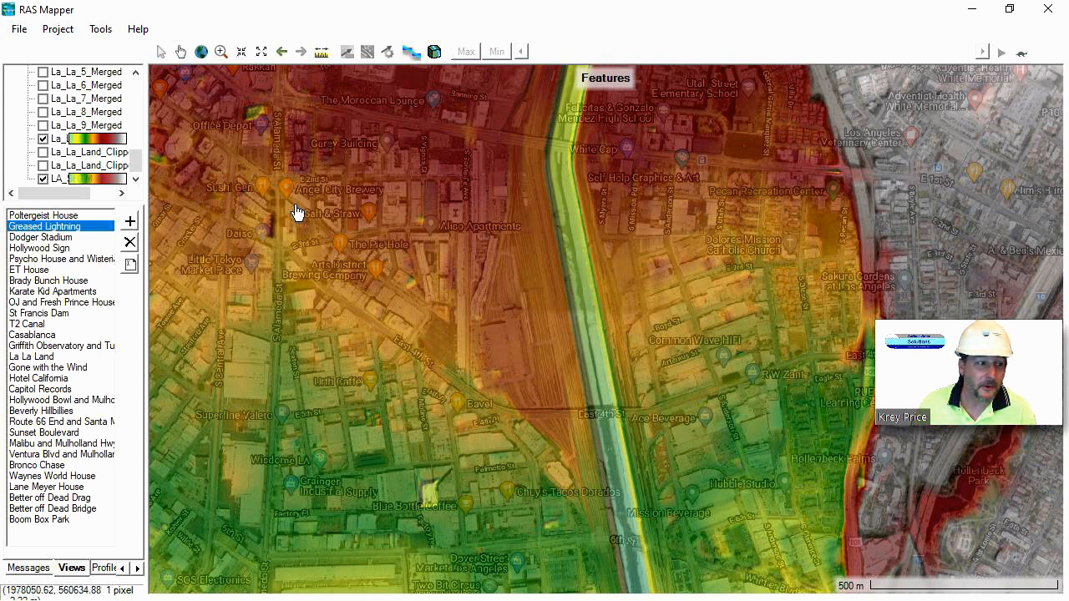
click(320, 53)
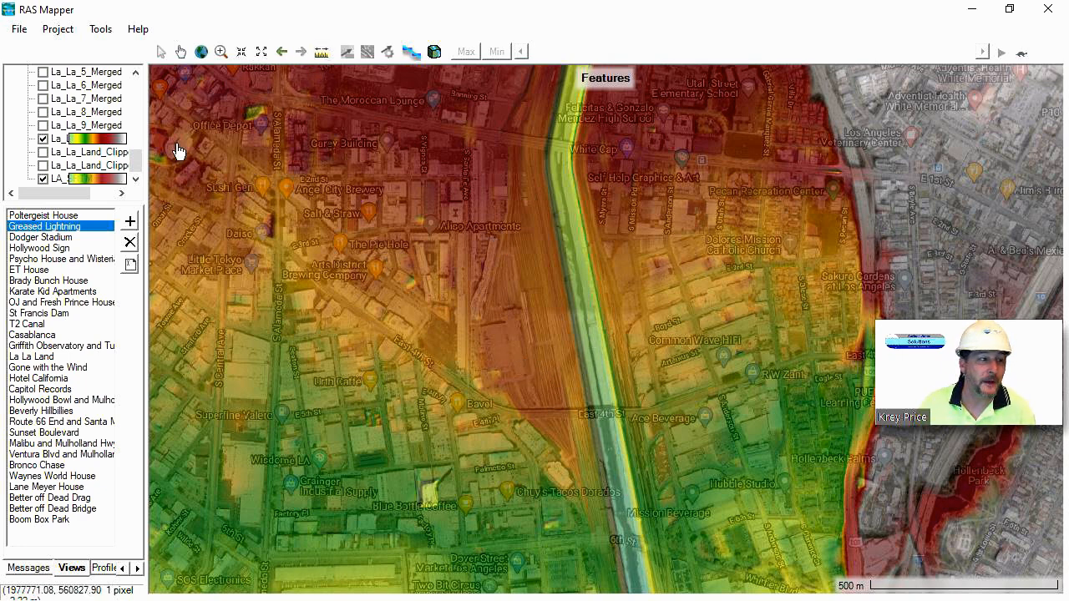
drag(136, 162, 136, 140)
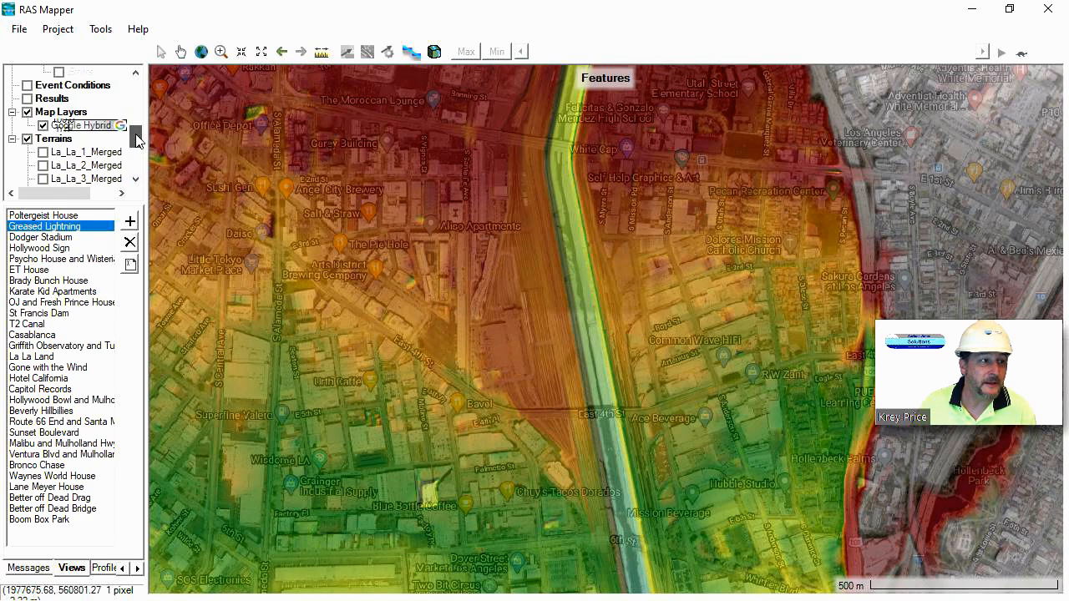
click(27, 112)
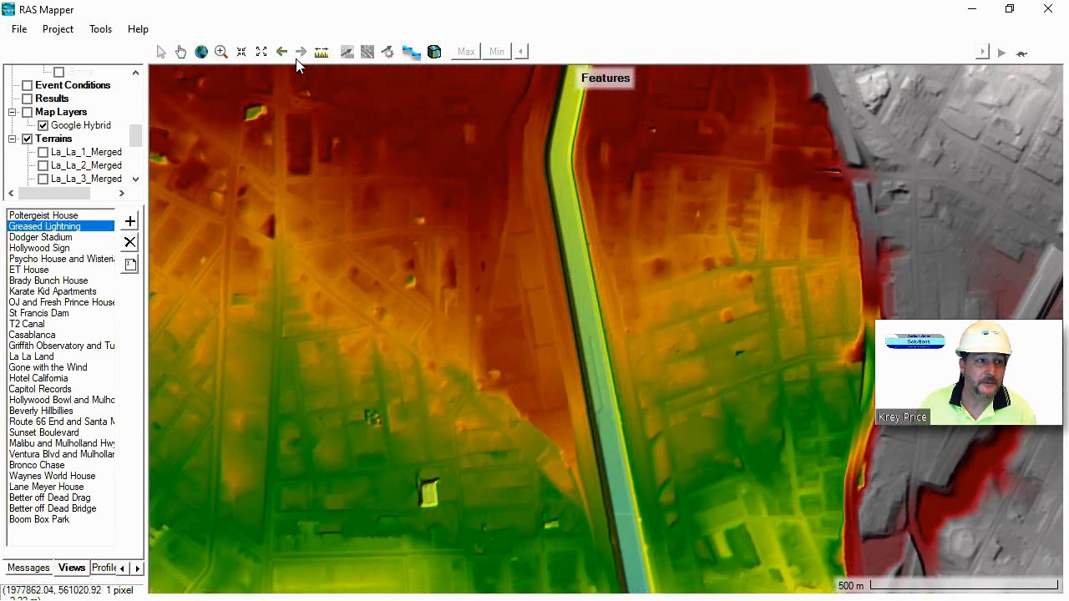
Step: Measure a line about 421 m long across the river channel and plot its terrain profile to compare the lidar and SRTM terrains
click(318, 52)
click(527, 389)
double_click(683, 360)
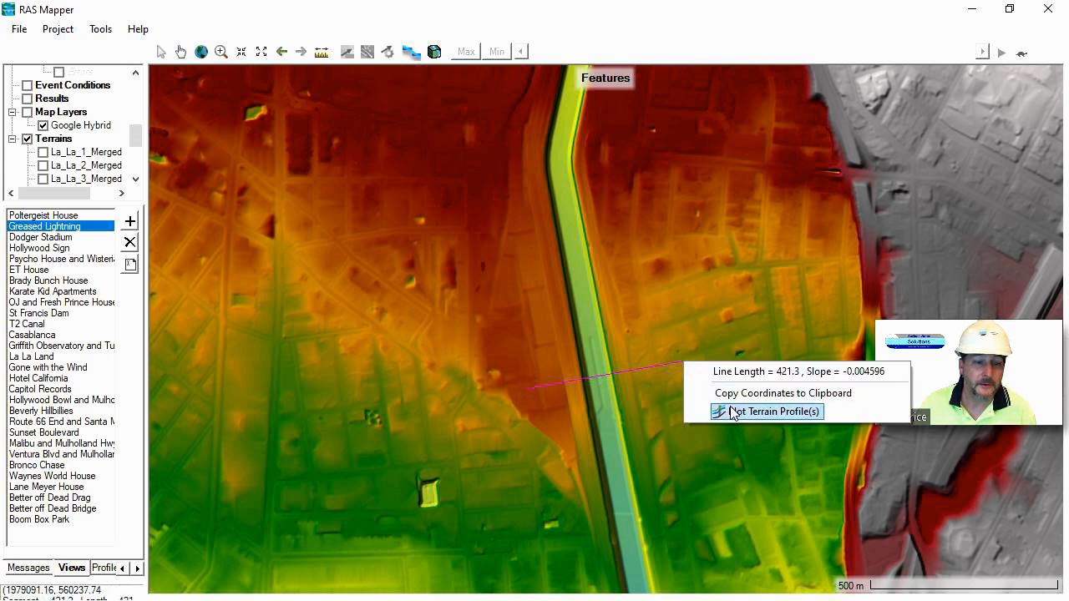
click(728, 411)
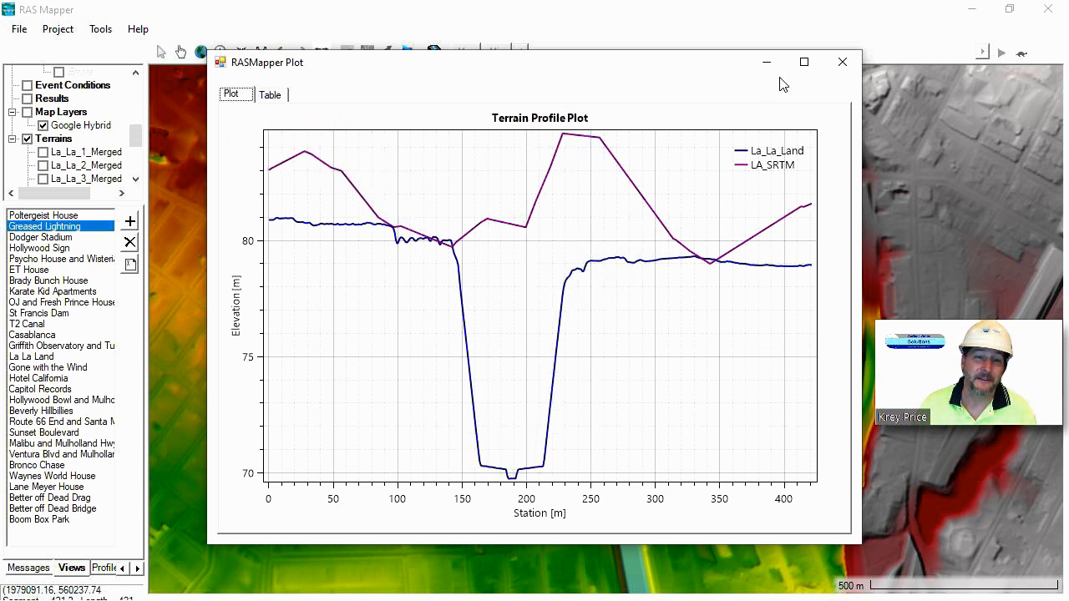
click(841, 65)
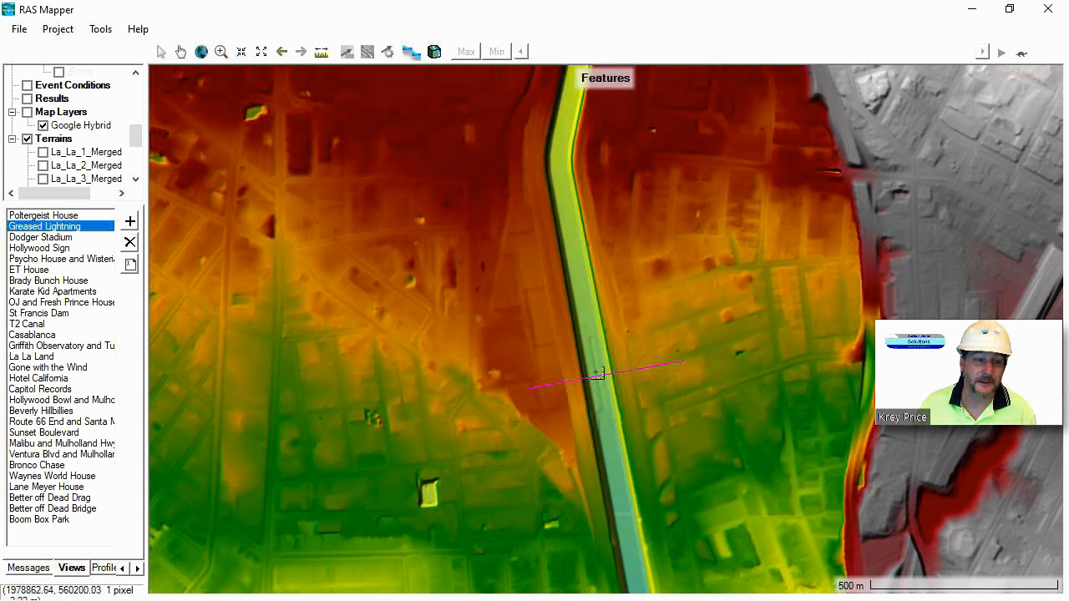
Step: Examine the Los Angeles terrain west of the river channel and show the map layers over it
scroll(590, 373, down, 1)
scroll(591, 372, down, 1)
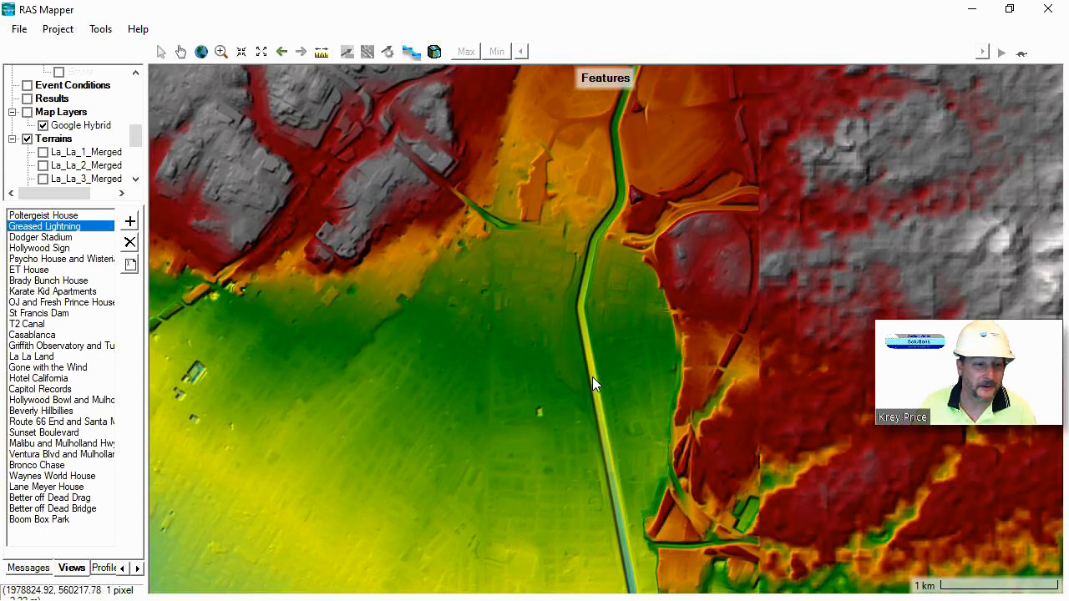
scroll(592, 377, down, 1)
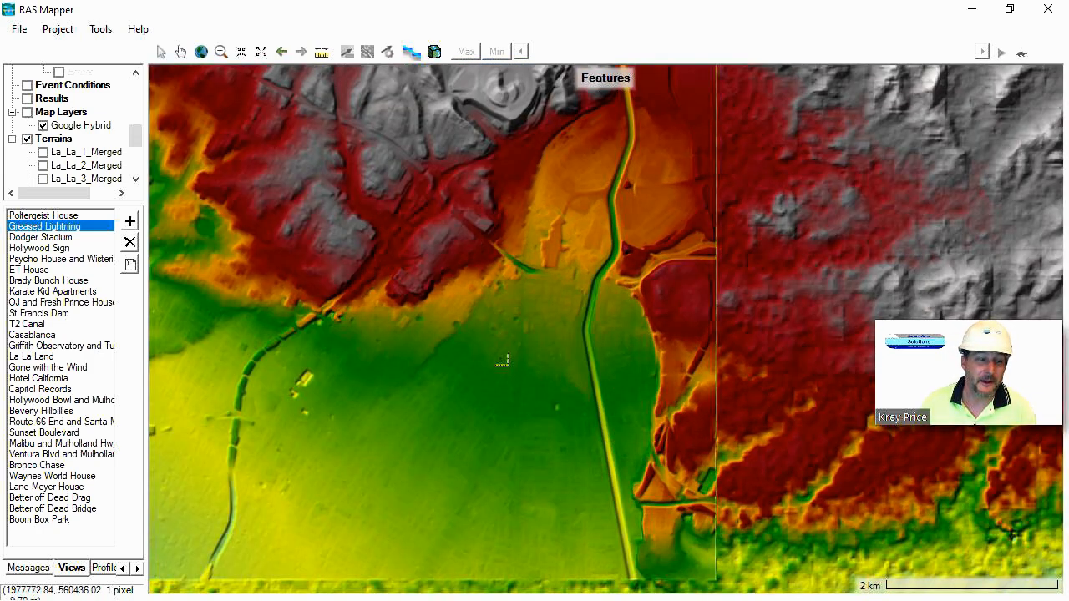
drag(504, 362, 639, 358)
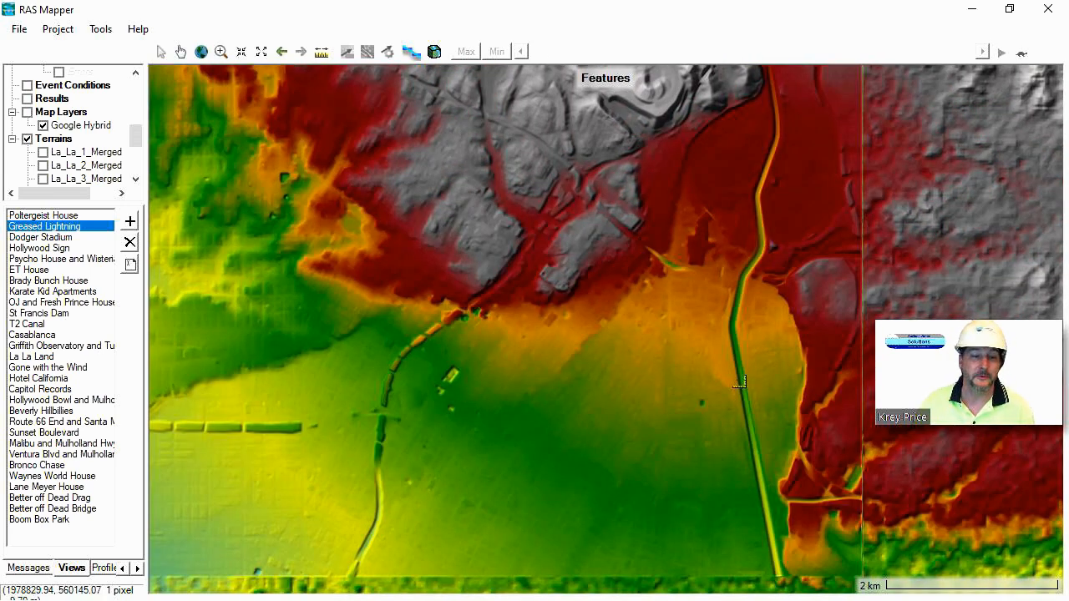
drag(546, 390, 659, 385)
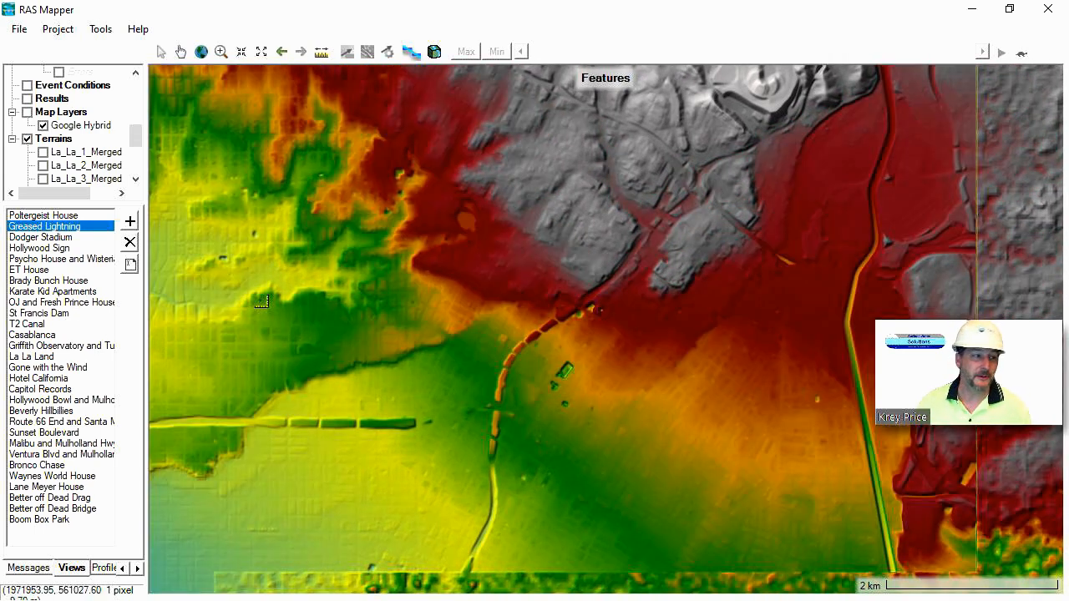
click(26, 112)
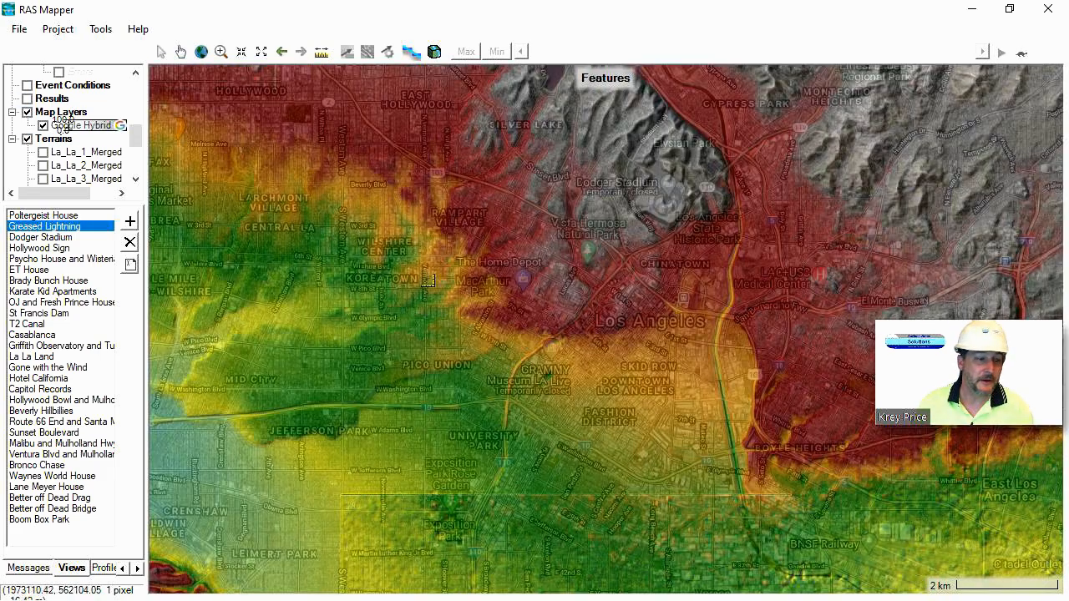
drag(430, 302, 607, 471)
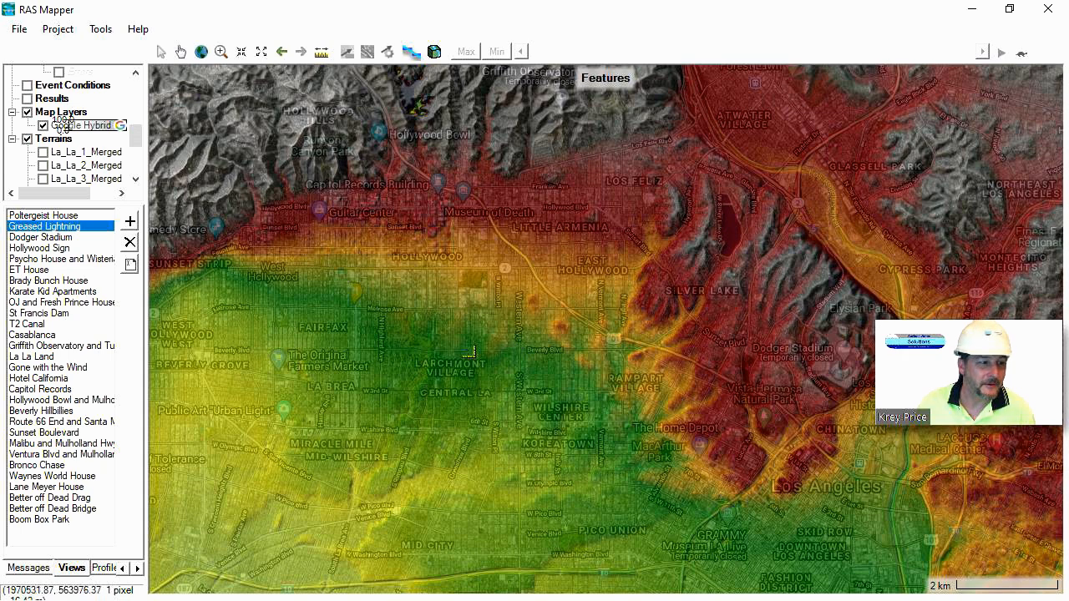
drag(512, 314, 556, 309)
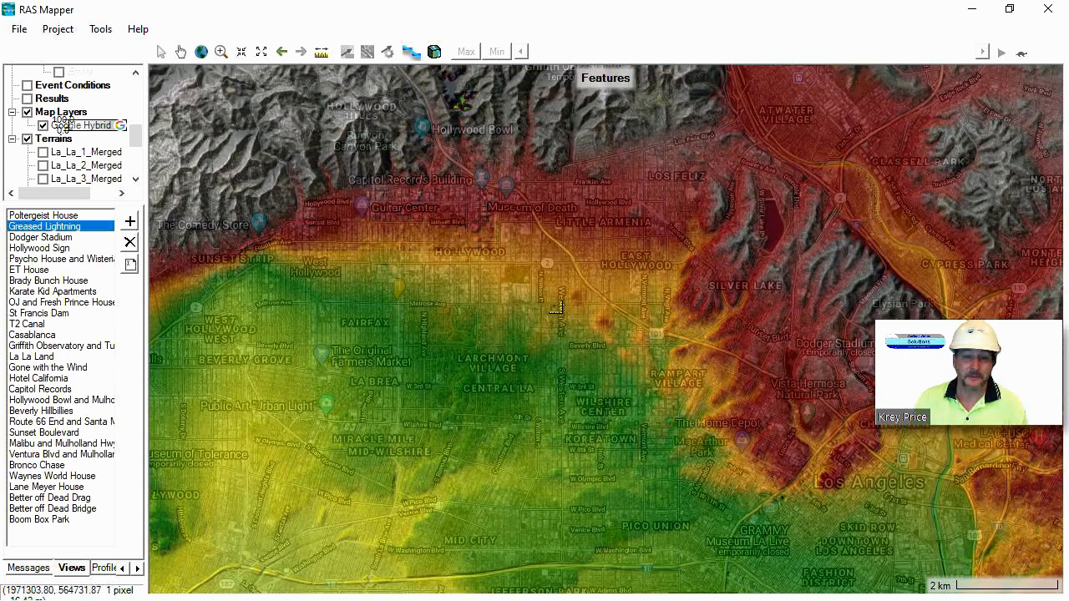